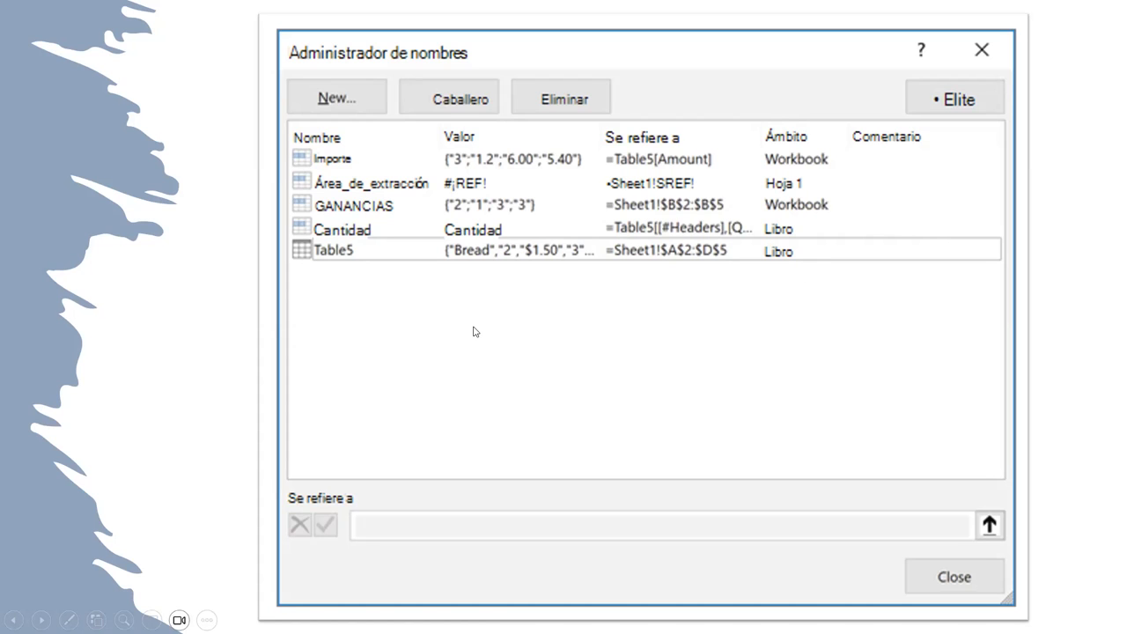
click(1057, 336)
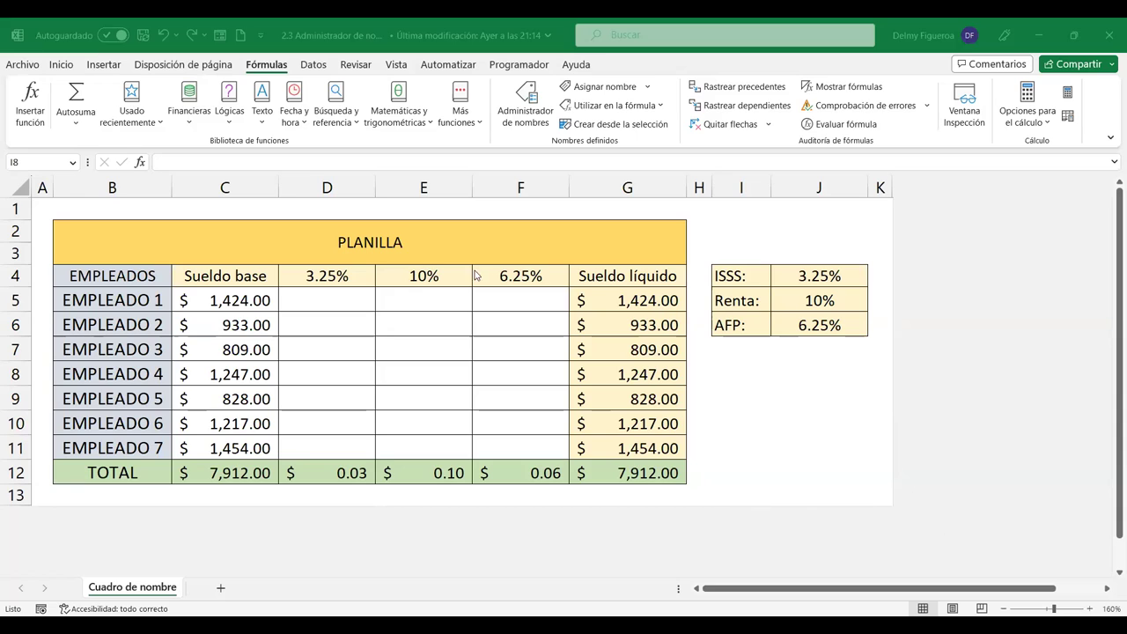
Step: Examine the PLANILLA table's title, employees, base salaries, deduction columns and totals, plus the ISSS, Renta and AFP rates beside it
click(372, 239)
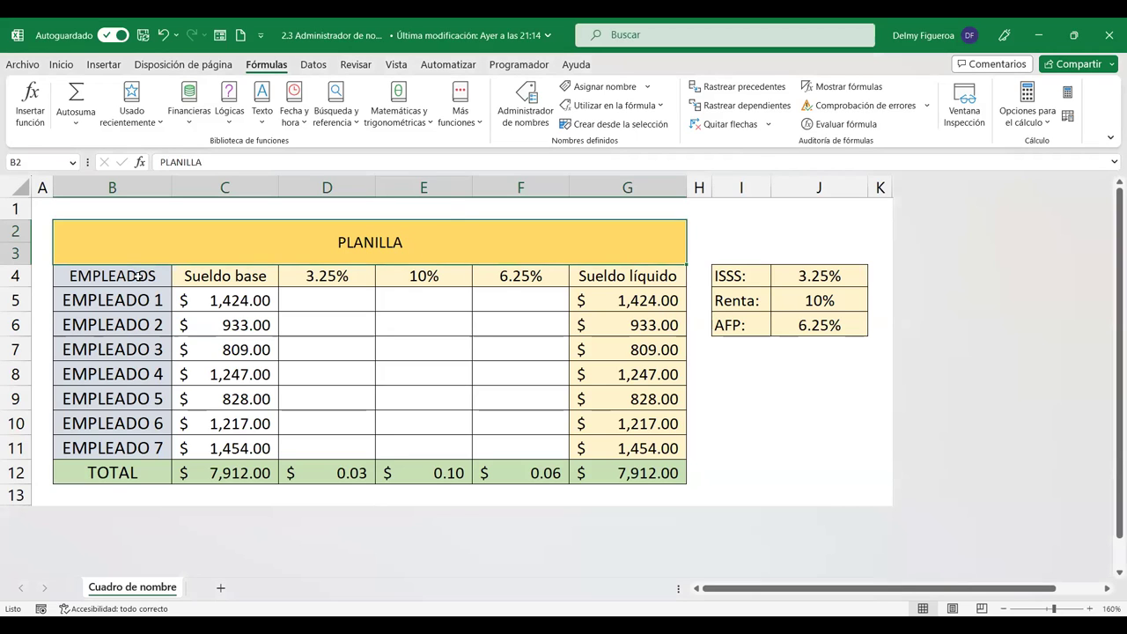
drag(130, 300, 116, 440)
click(256, 303)
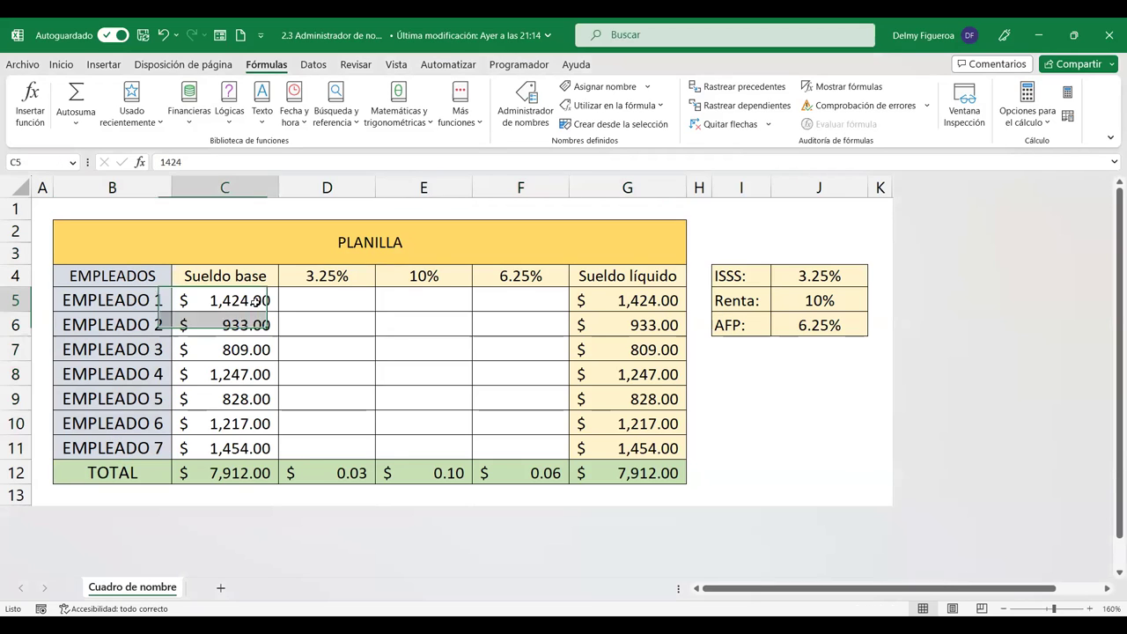
click(330, 294)
click(357, 273)
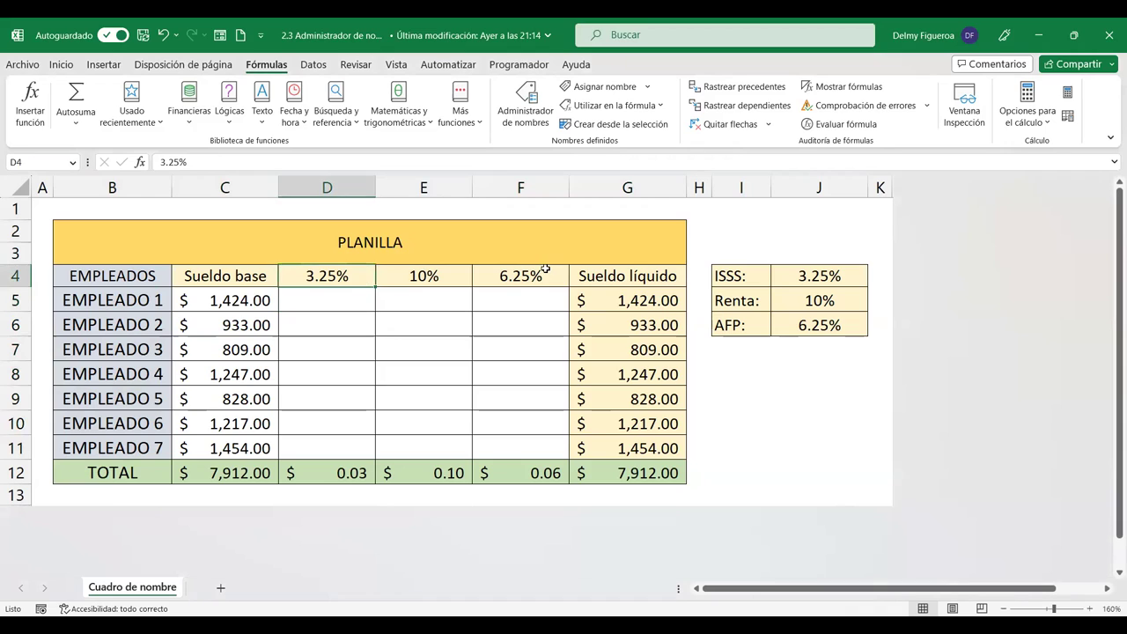
click(546, 271)
click(674, 277)
click(675, 339)
drag(738, 276, 840, 322)
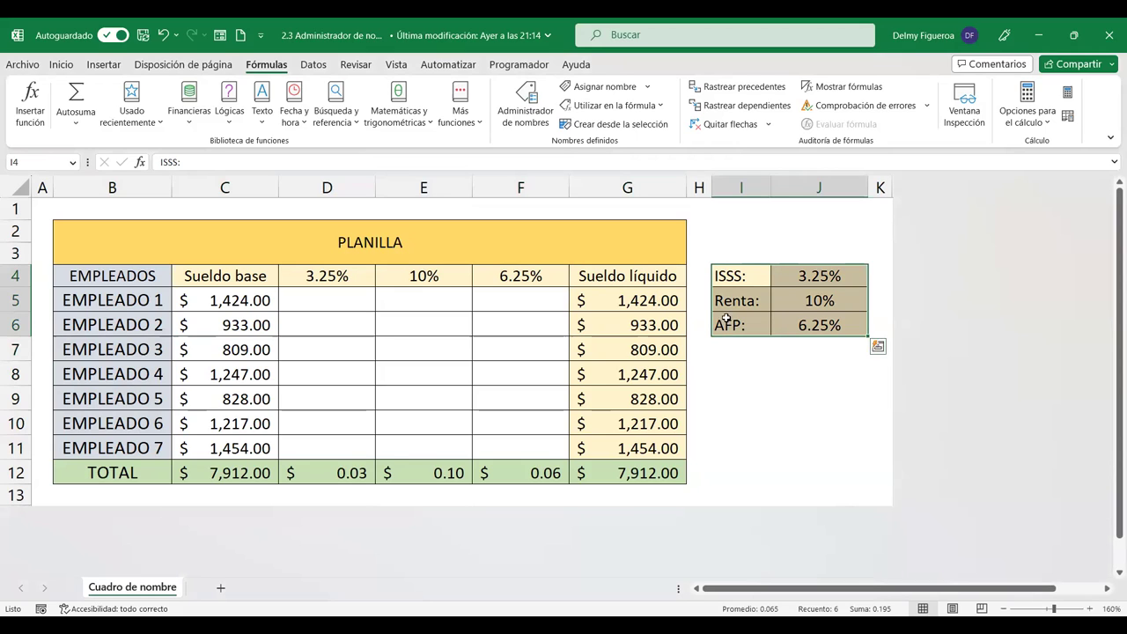
click(228, 467)
click(387, 471)
click(581, 471)
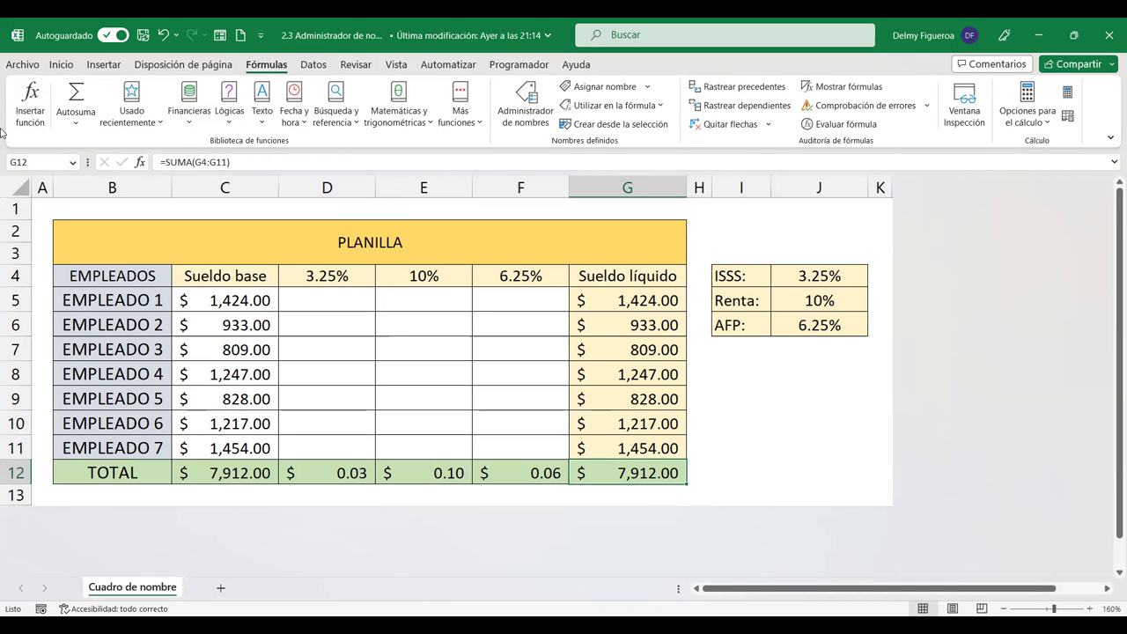
Step: Go to the named ranges EMPLEADOS and Sueldo_base in turn to see which cells each one covers
click(73, 163)
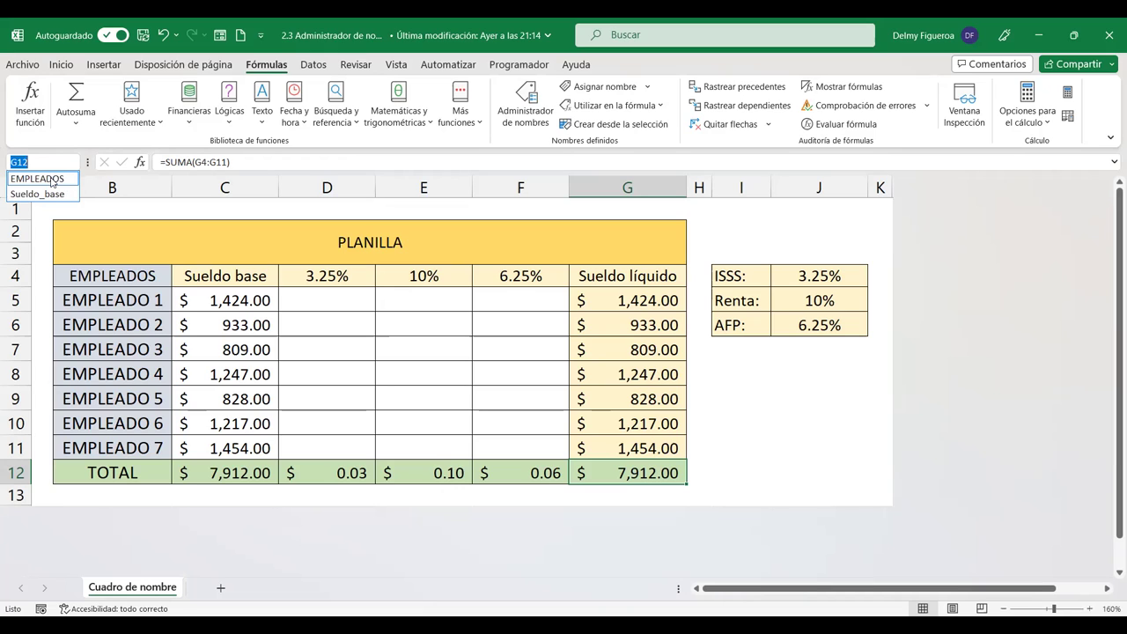
click(52, 178)
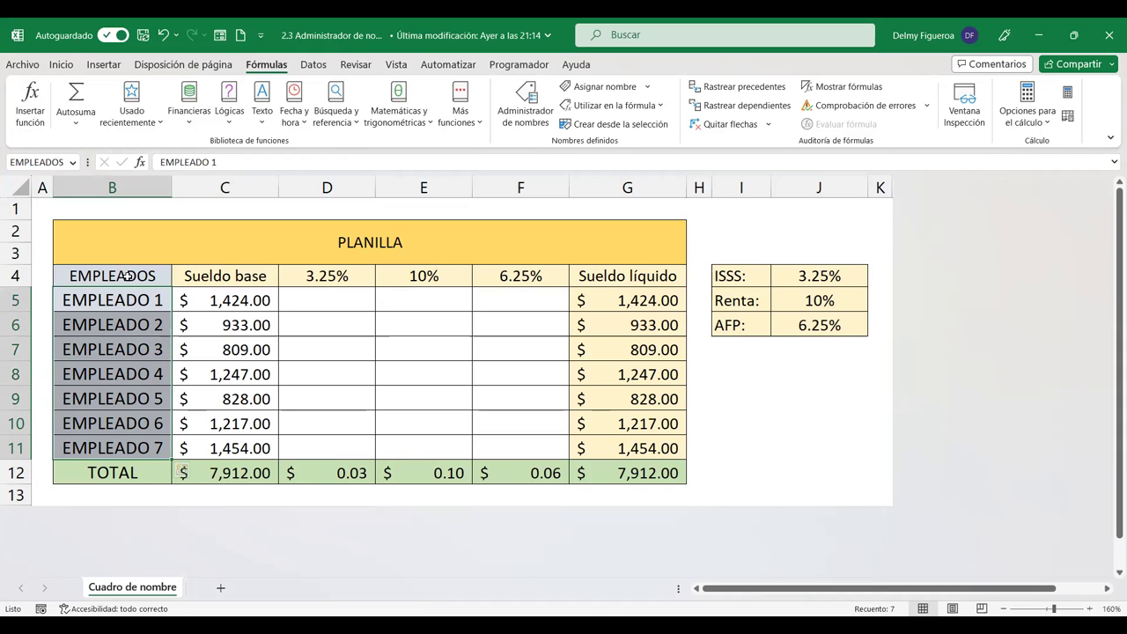
click(74, 163)
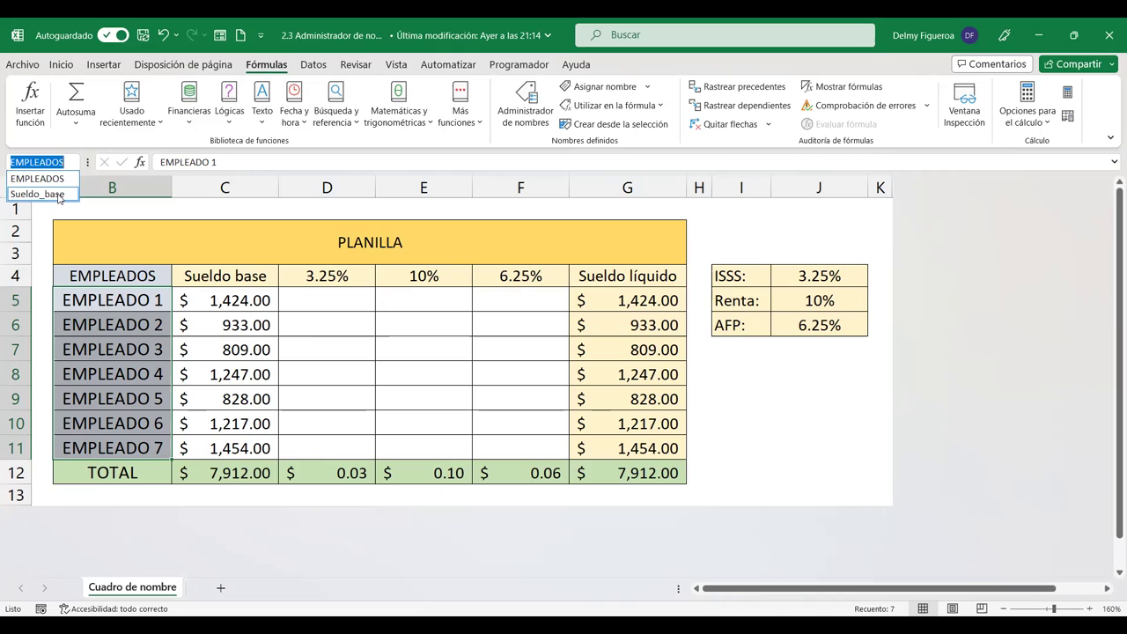
click(59, 194)
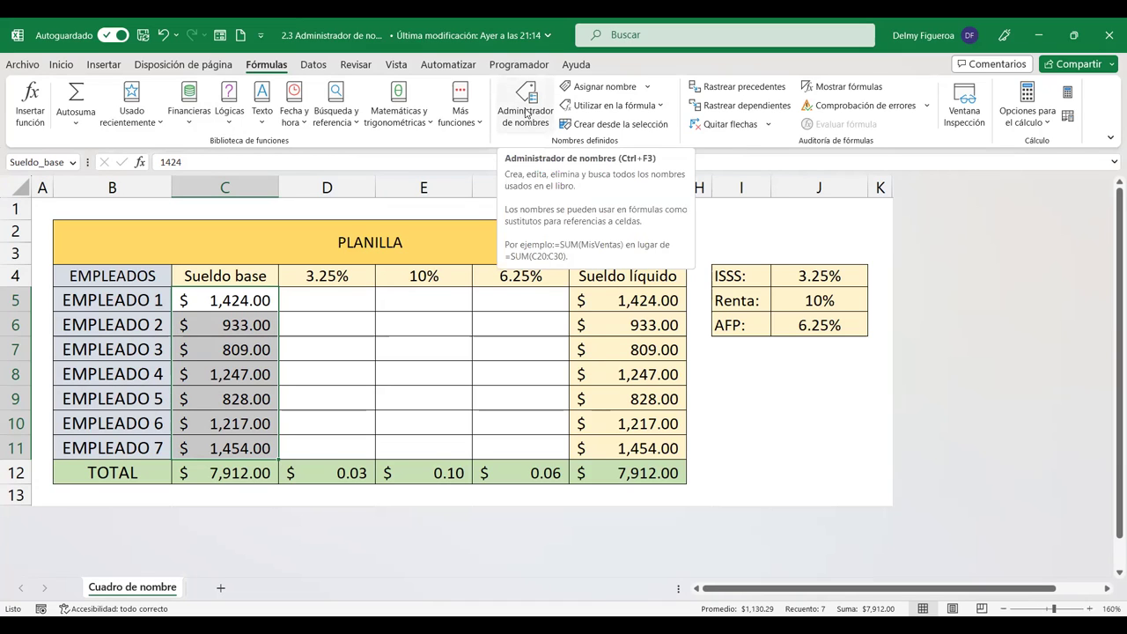
Step: Open the Name Manager, enlarge its window and widen the Valor column
click(526, 112)
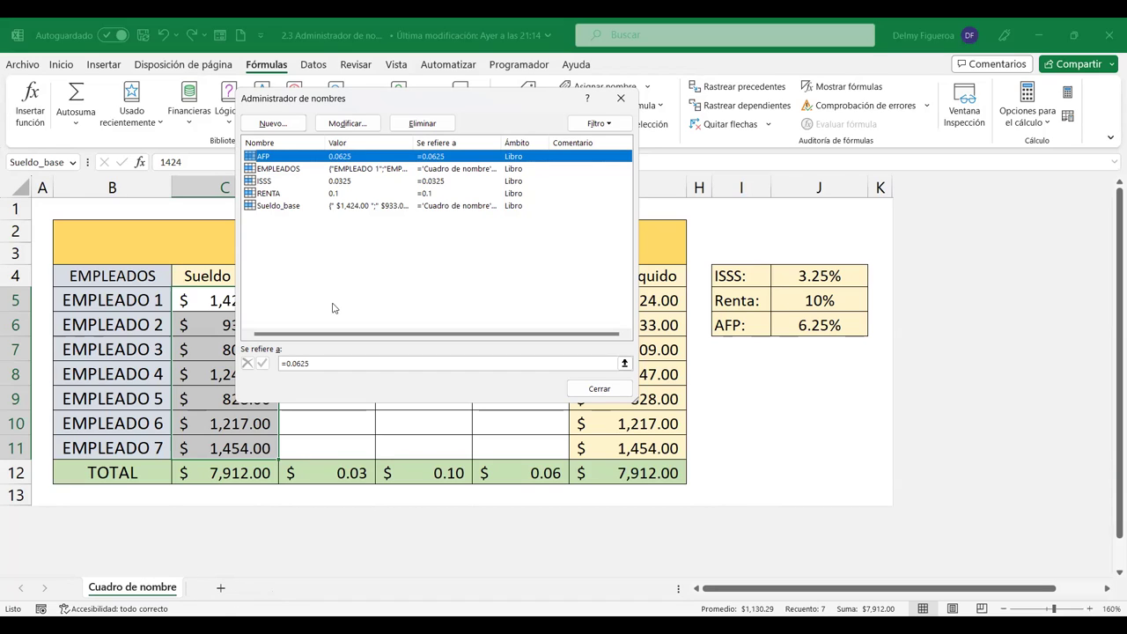
click(284, 170)
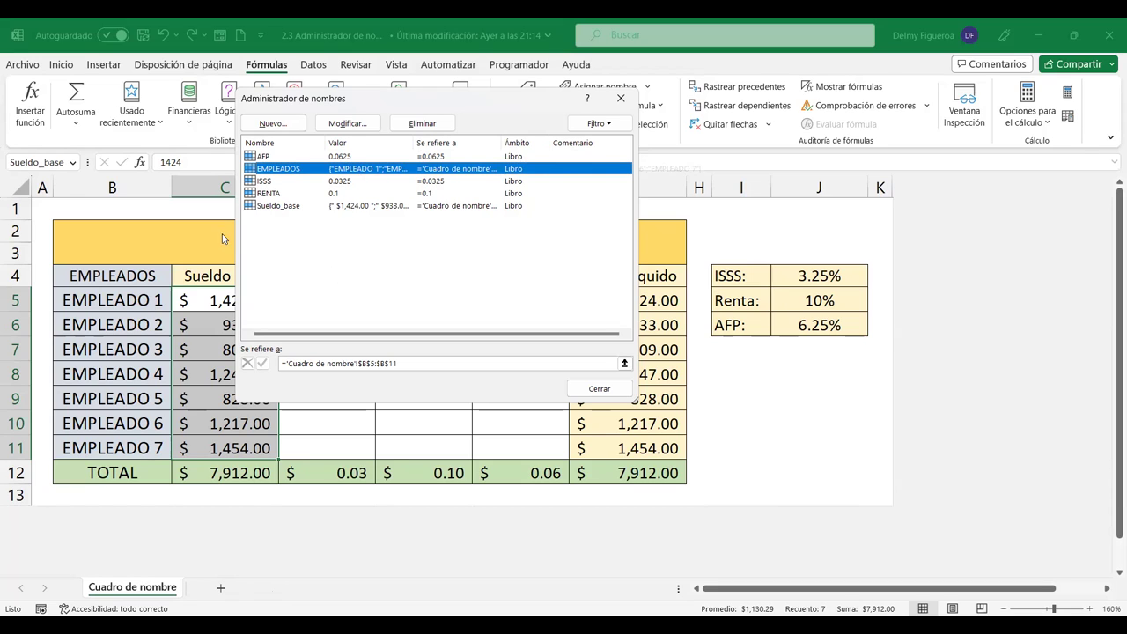
drag(233, 237, 157, 230)
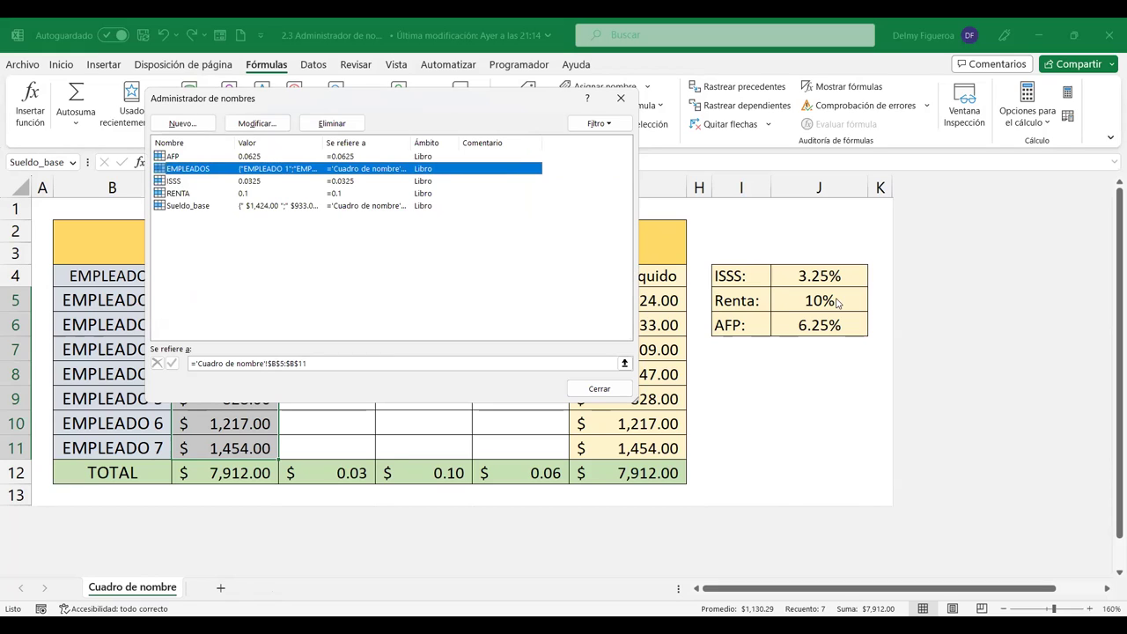
drag(642, 261, 839, 264)
drag(324, 143, 447, 162)
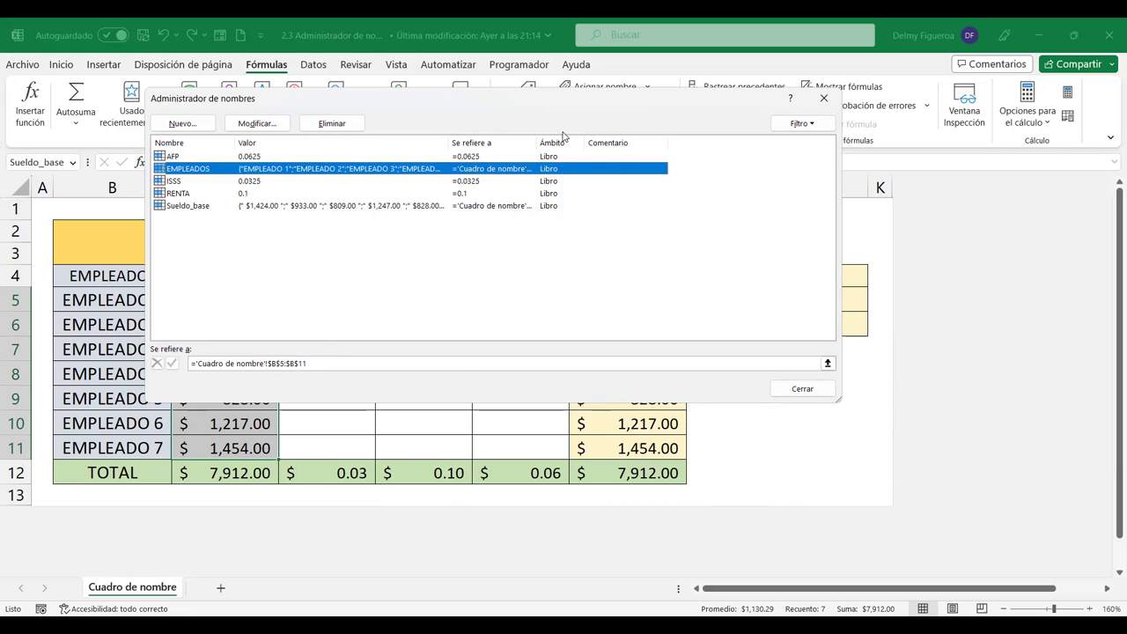
Step: Review the definitions of the names ISSS, AFP and EMPLEADOS in the Name Manager
click(251, 183)
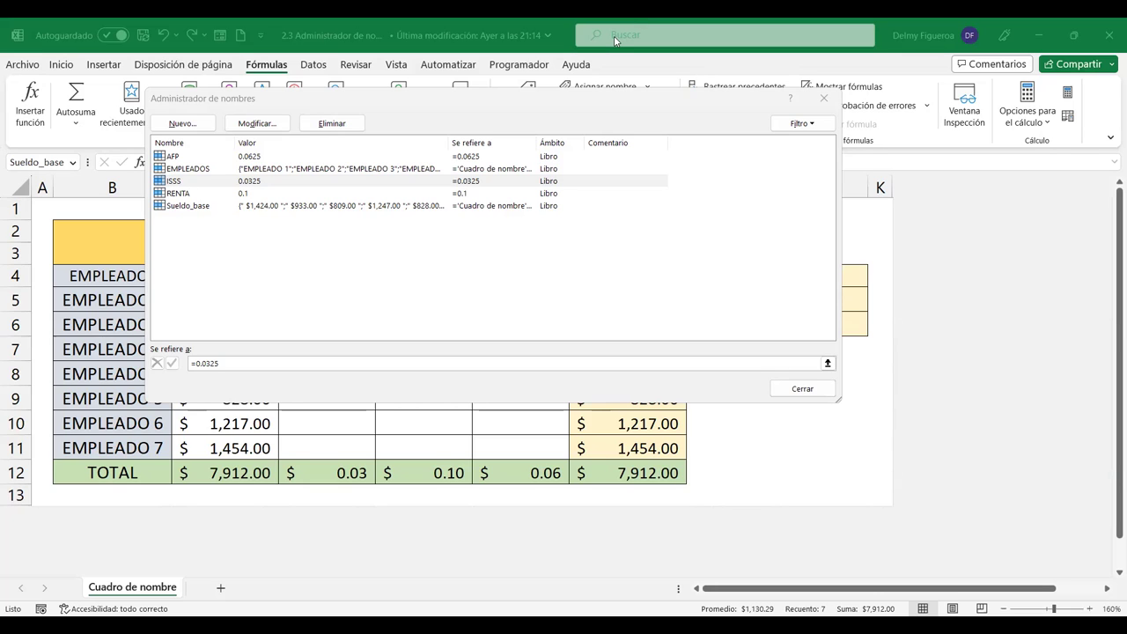
click(516, 103)
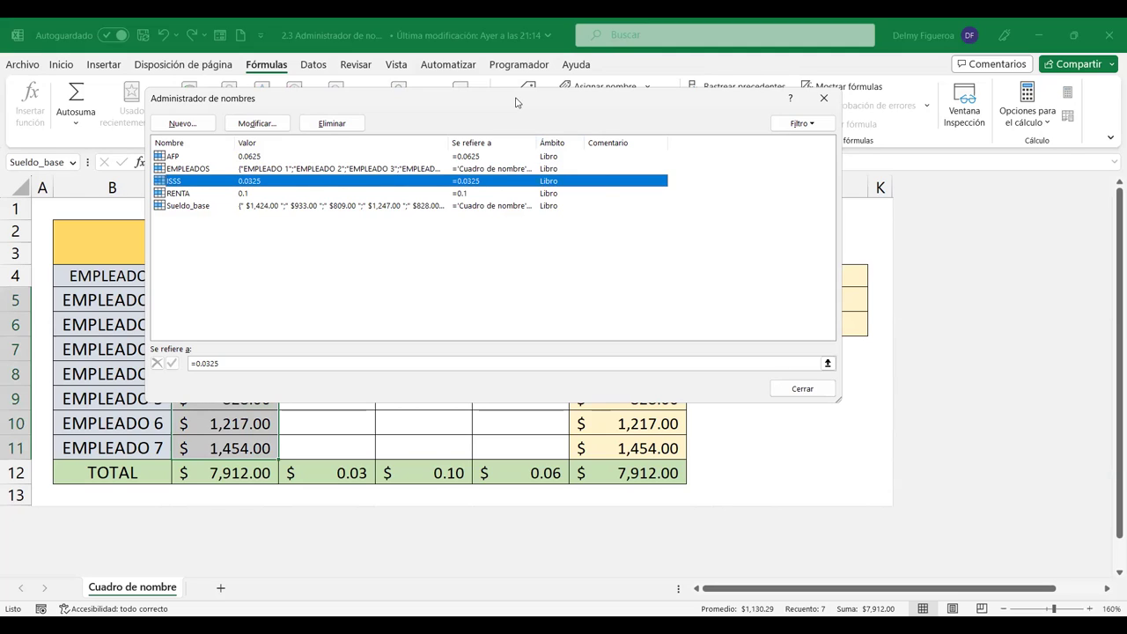
click(257, 158)
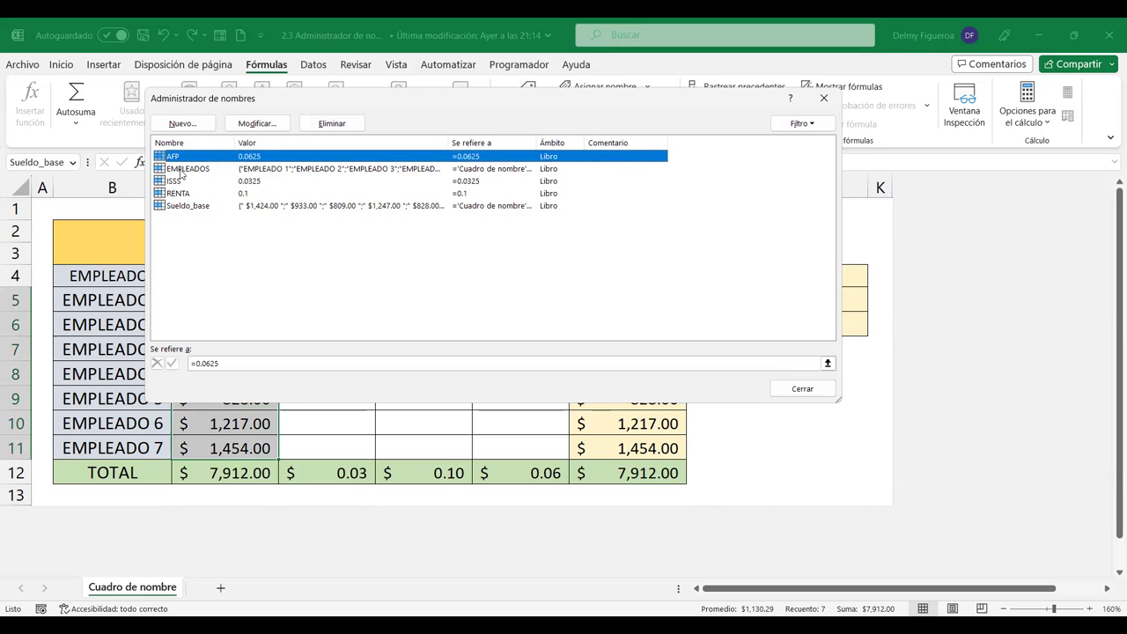
click(300, 170)
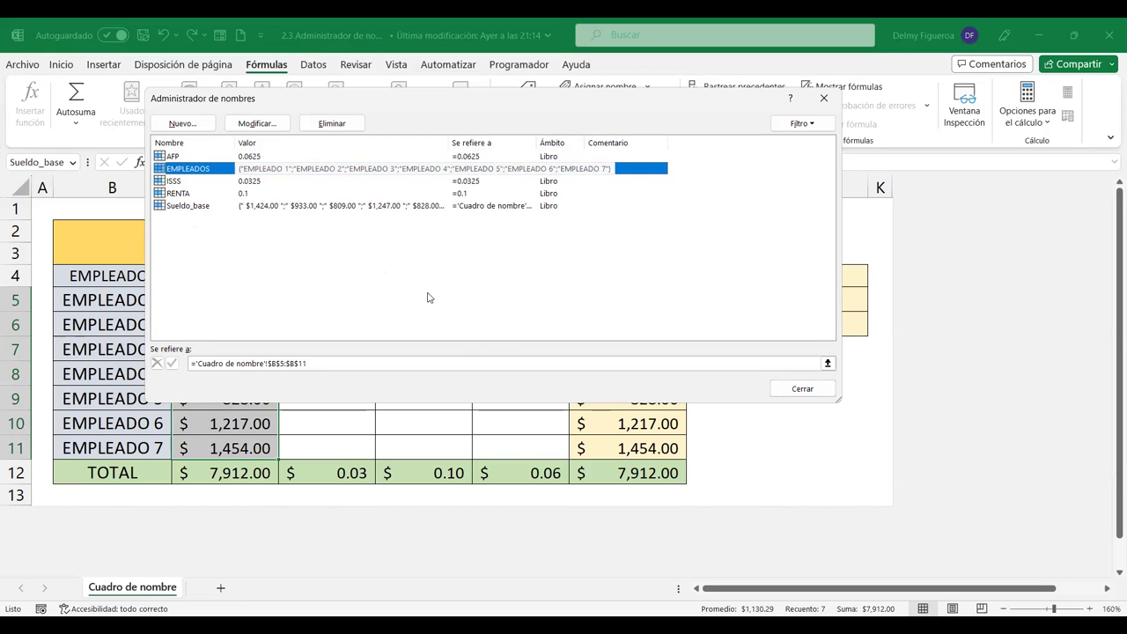
Step: Delete all the defined names, from AFP through Sueldo_base, and close the Name Manager
click(197, 157)
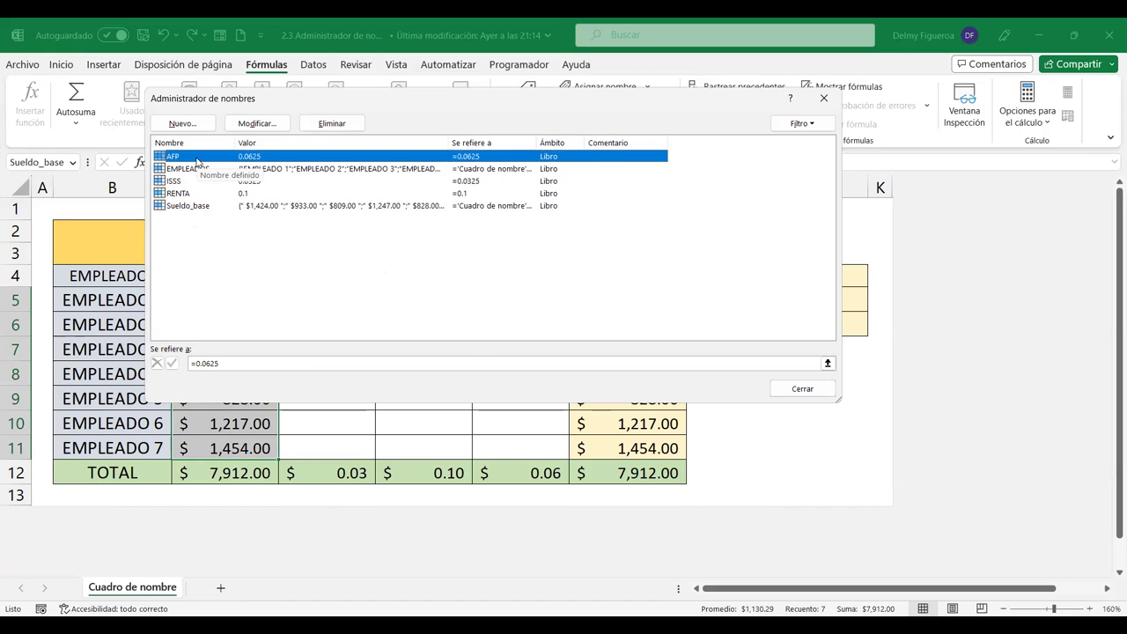
key(shift+Down)
key(shift+Down)
key(shift+Down)
key(shift+Down)
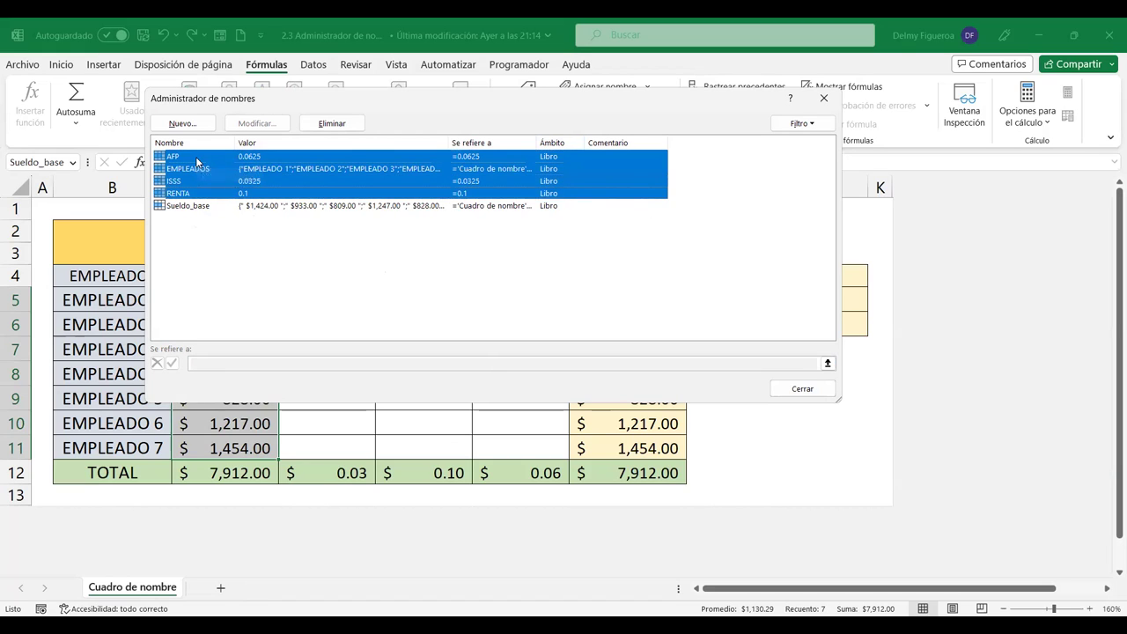
click(343, 127)
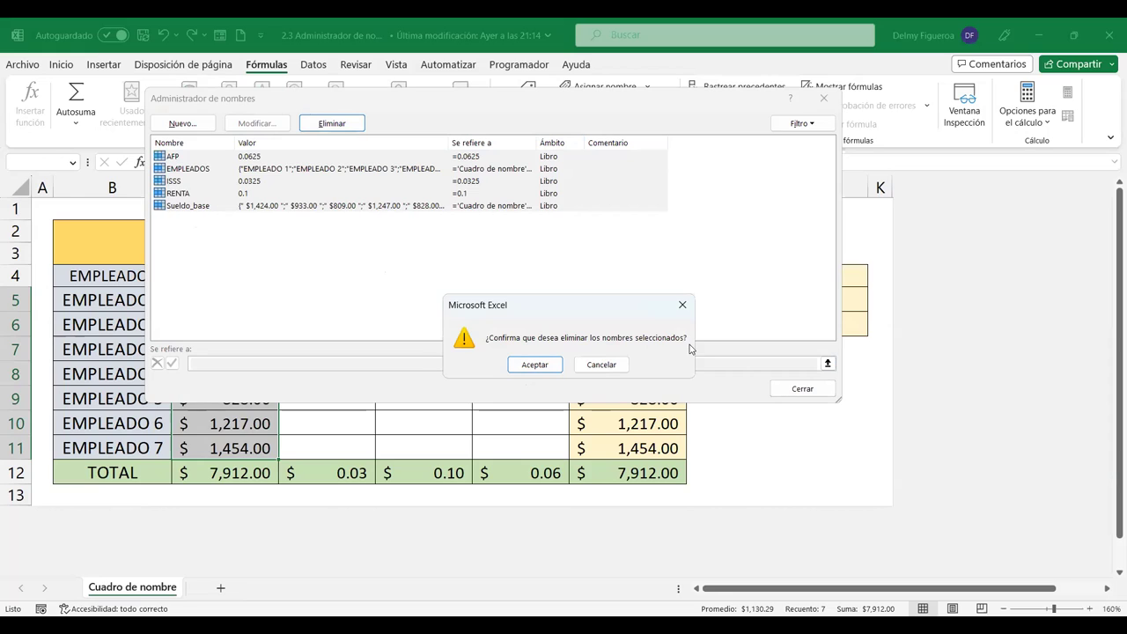
click(534, 364)
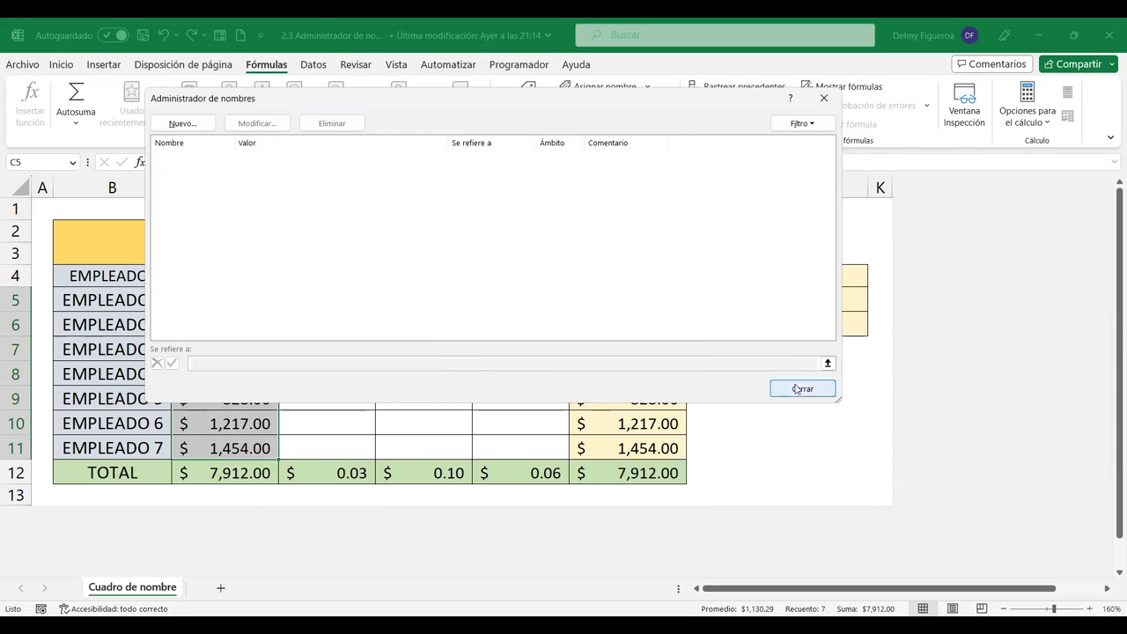
click(821, 388)
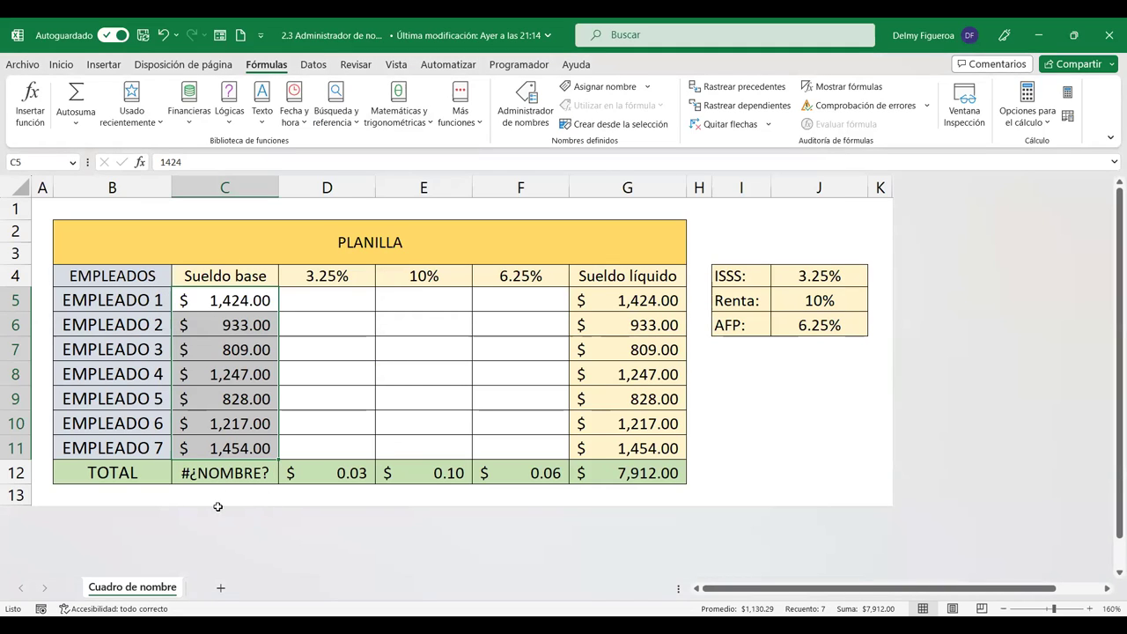
Step: Inspect the formula in total cell C12 and check the workbook's list of available names
click(246, 471)
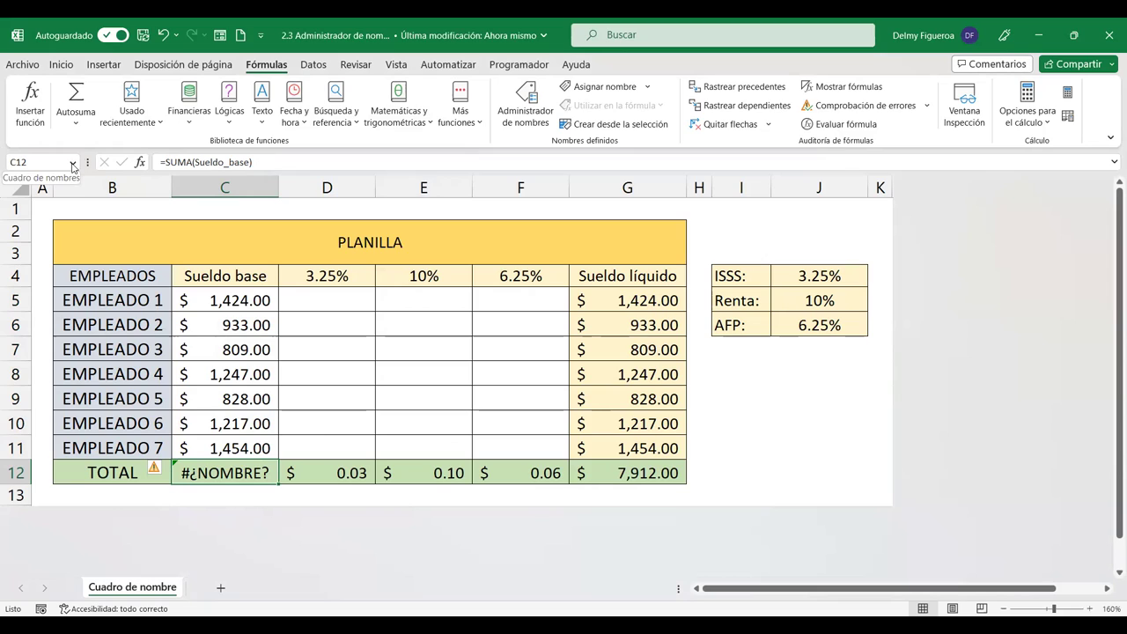
click(73, 166)
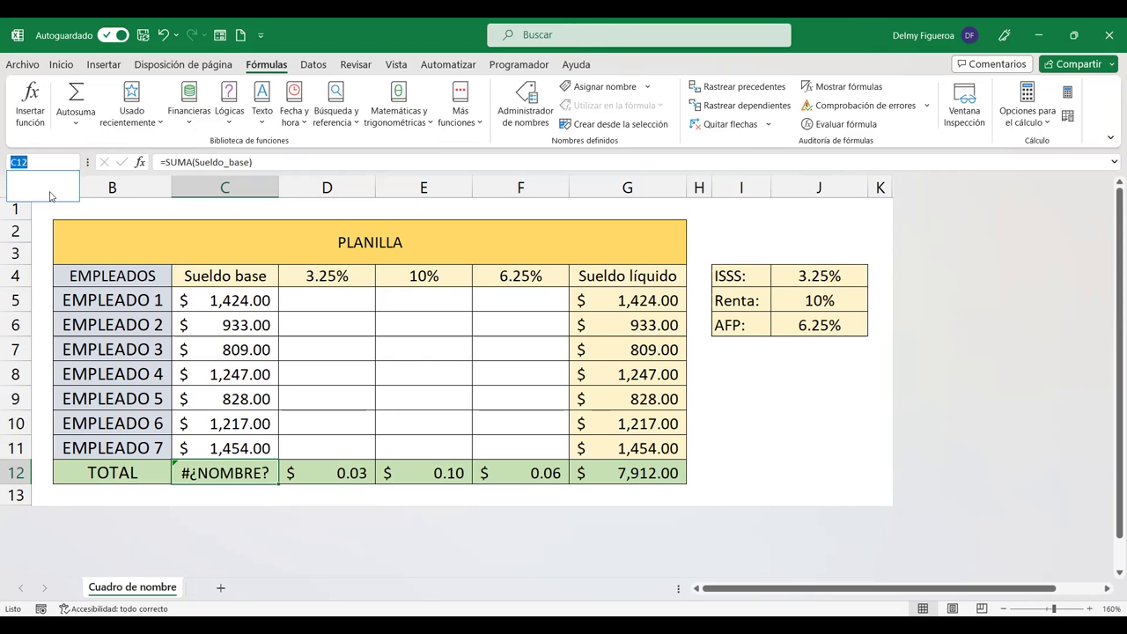
key(Escape)
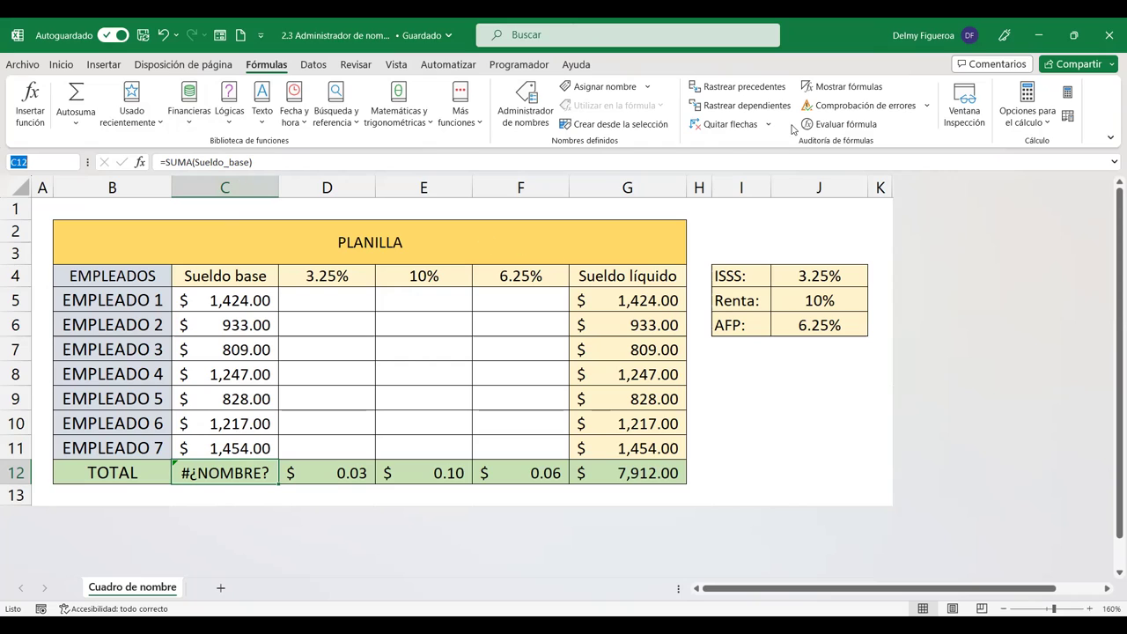
Step: Clear the formula from cell C12, the total of the Sueldo base column
key(BackSpace)
click(335, 454)
click(238, 468)
key(Delete)
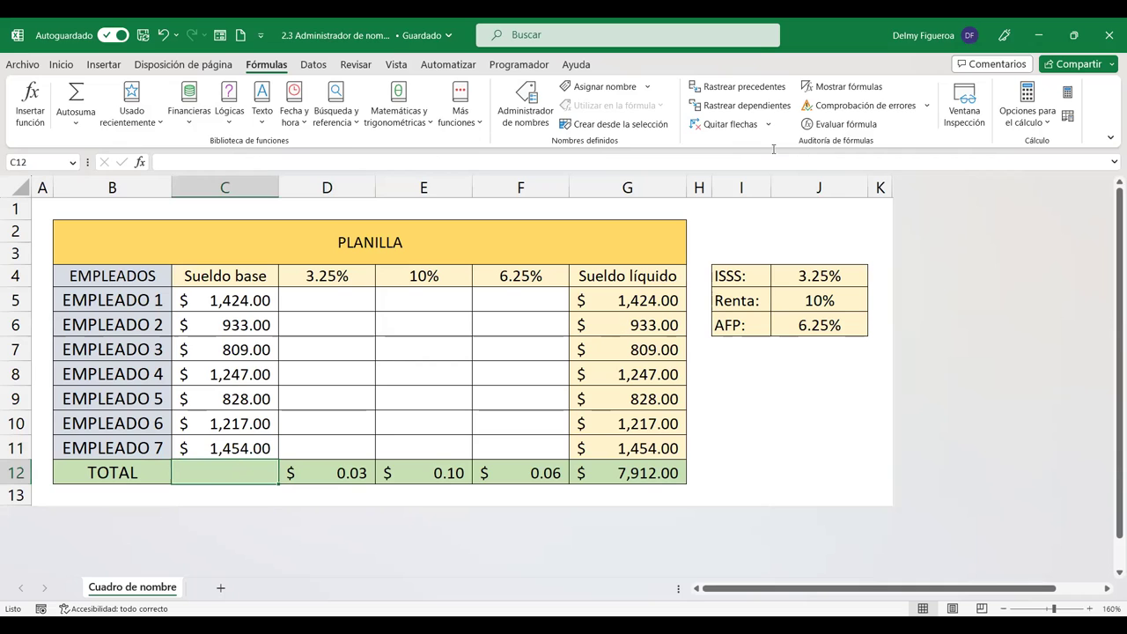
Step: Insert an AutoSum total of C5:C11 in cell C12 and reselect that cell
click(54, 65)
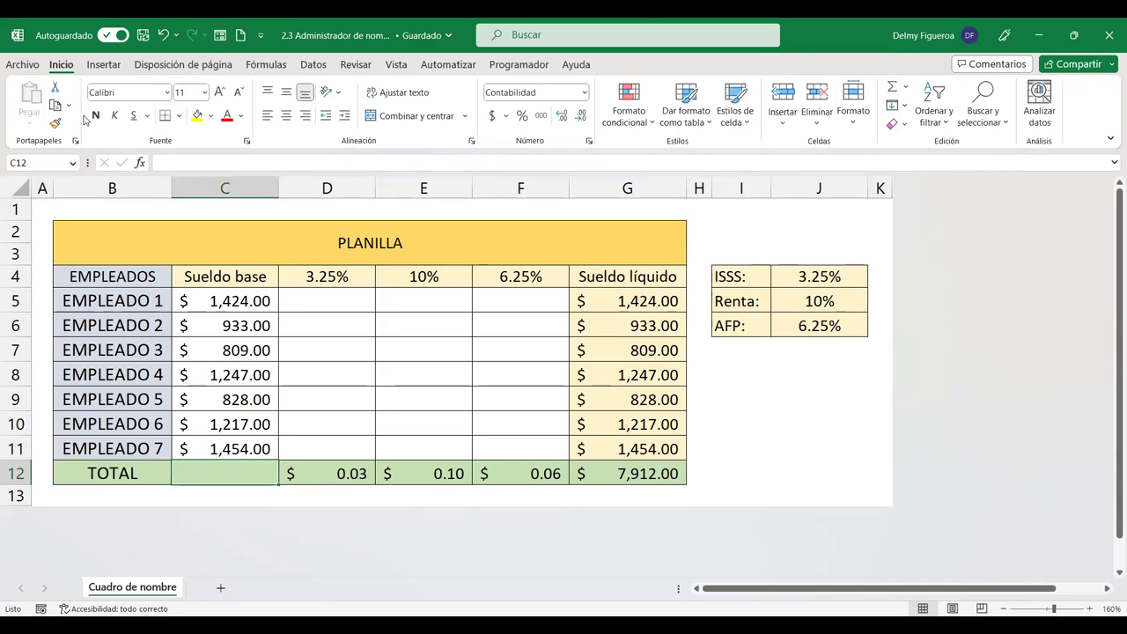
click(277, 69)
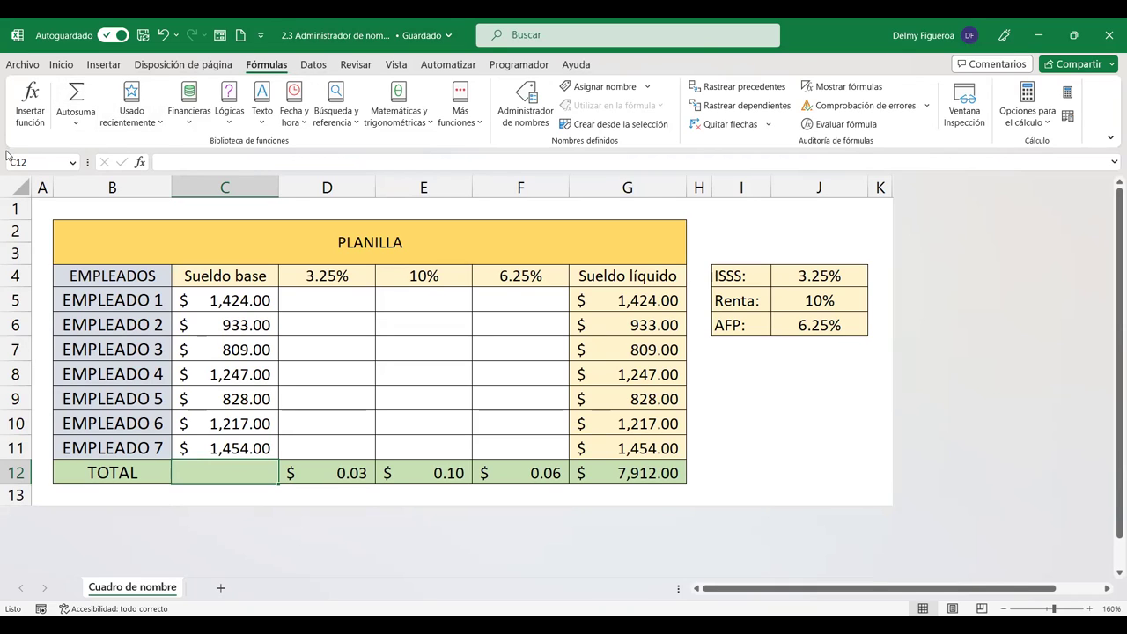
click(76, 129)
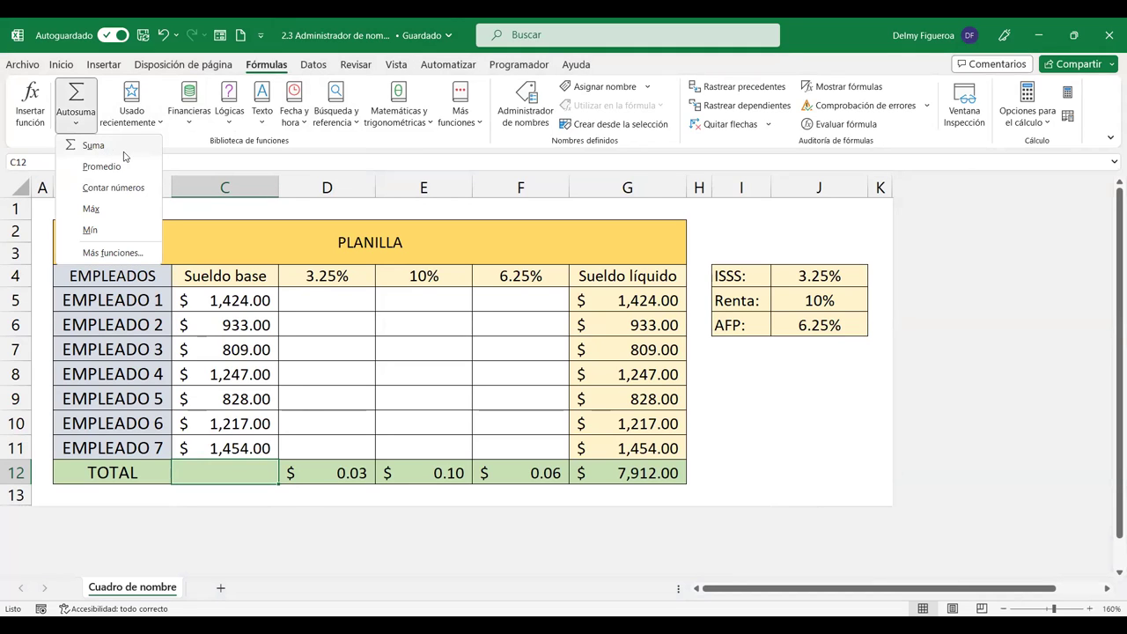
click(123, 150)
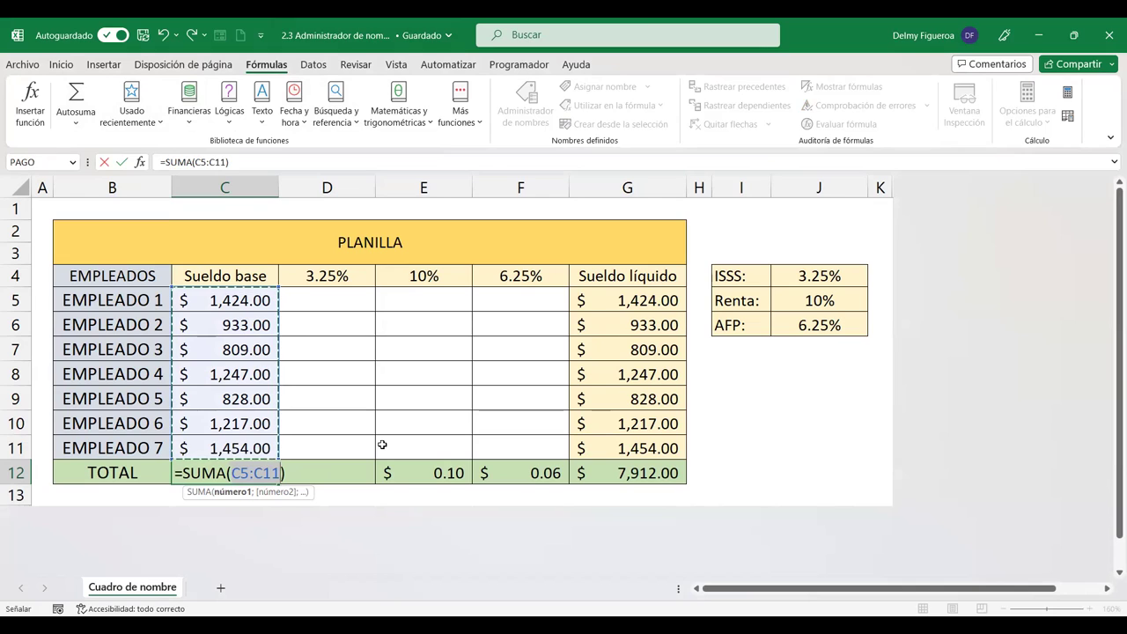
key(Return)
click(240, 473)
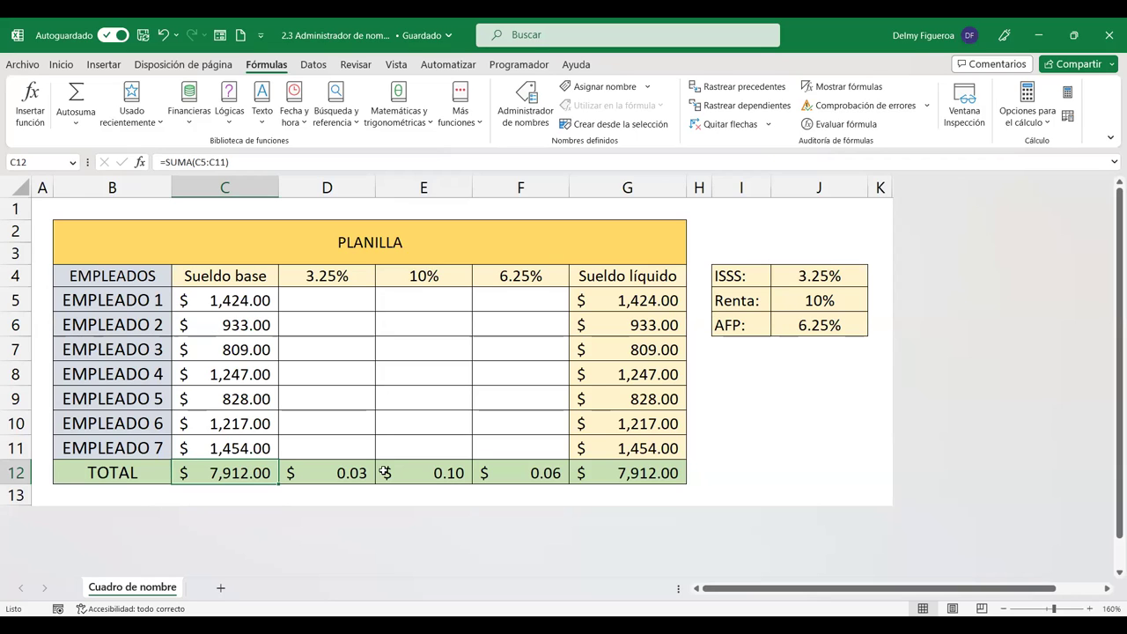
Step: Try to calculate Employee 1's 3.25% deduction in D5 with the formula =C5*ISSS
click(338, 292)
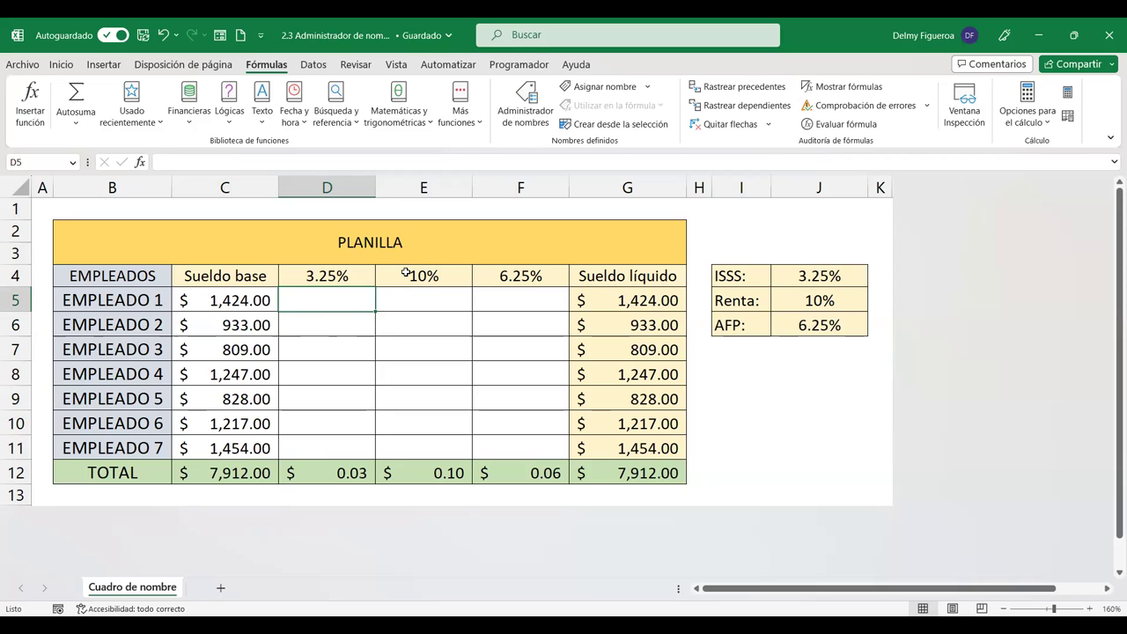
text(=)
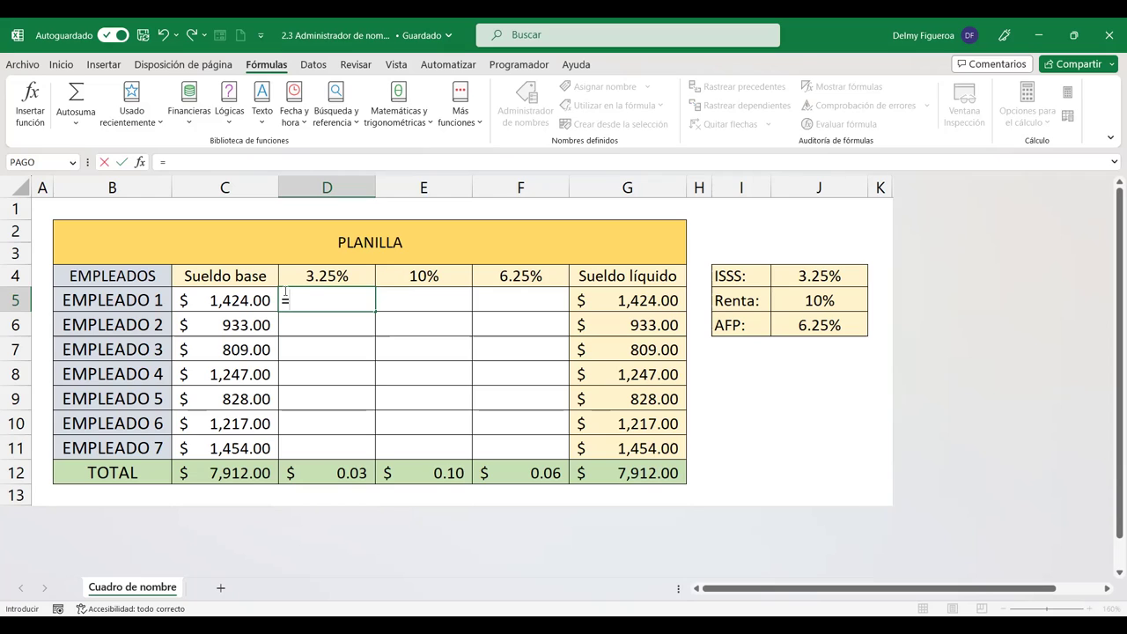
click(229, 300)
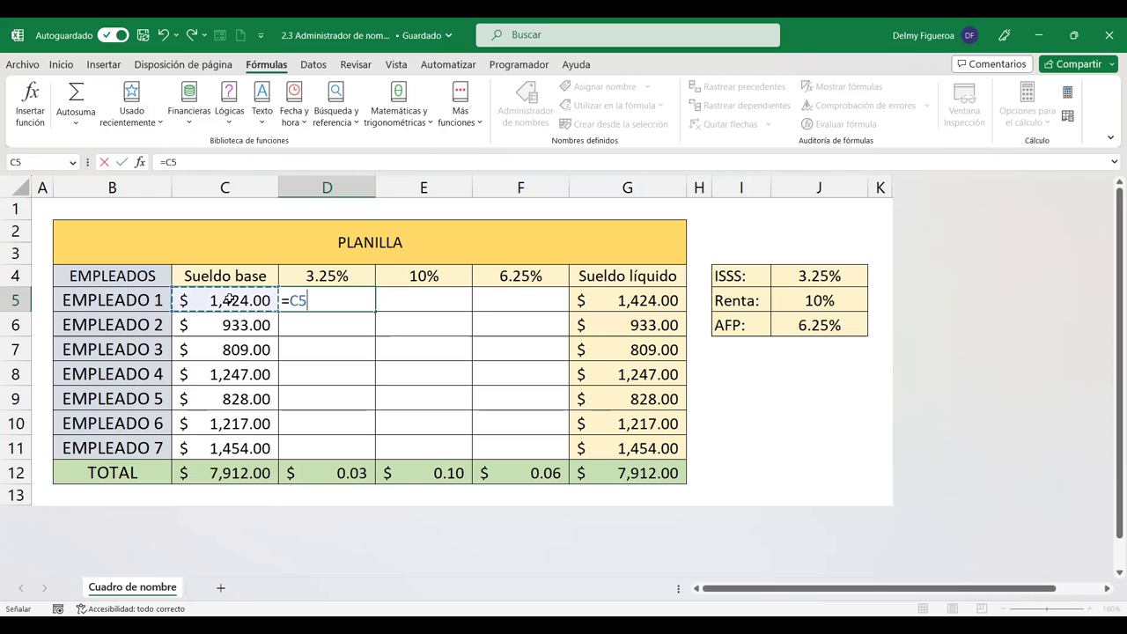
text(*)
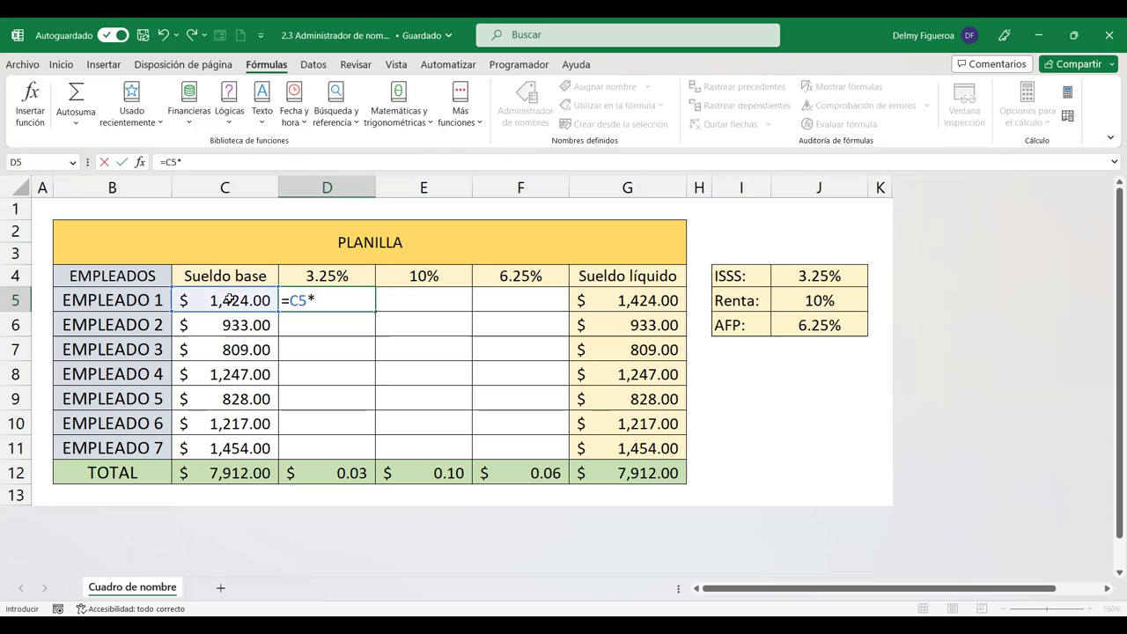
text(isss)
key(Return)
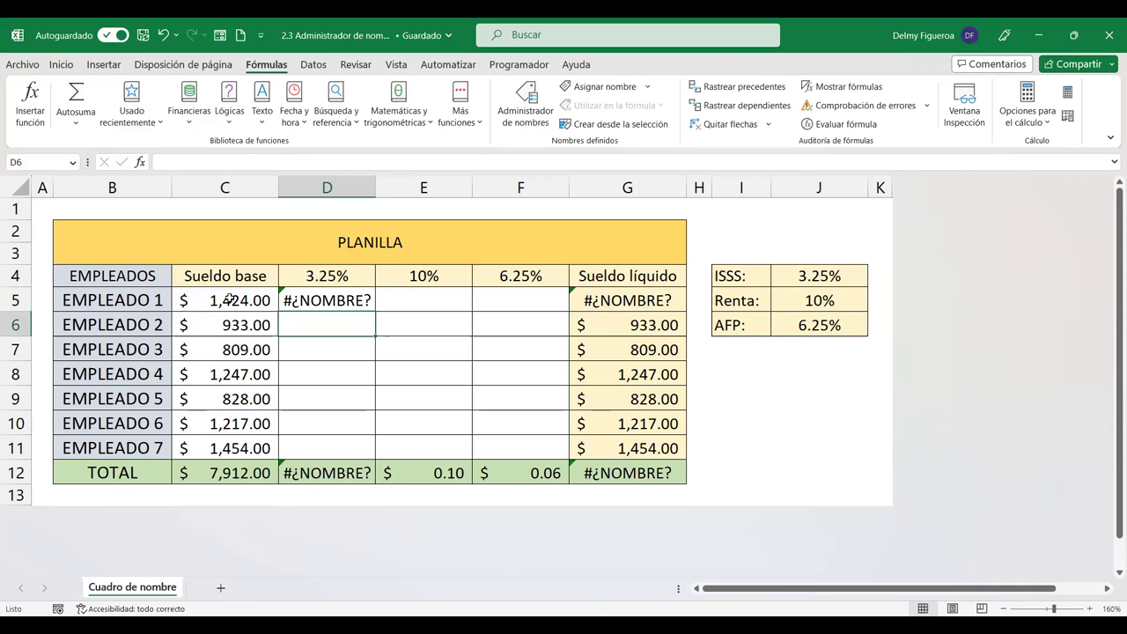
key(Up)
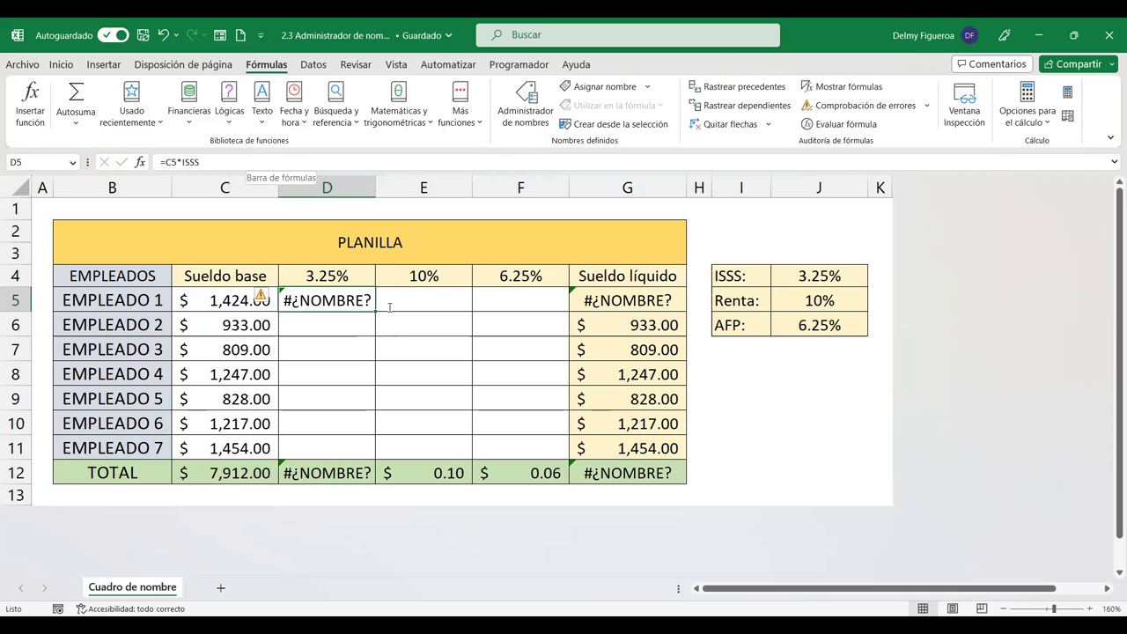
click(196, 162)
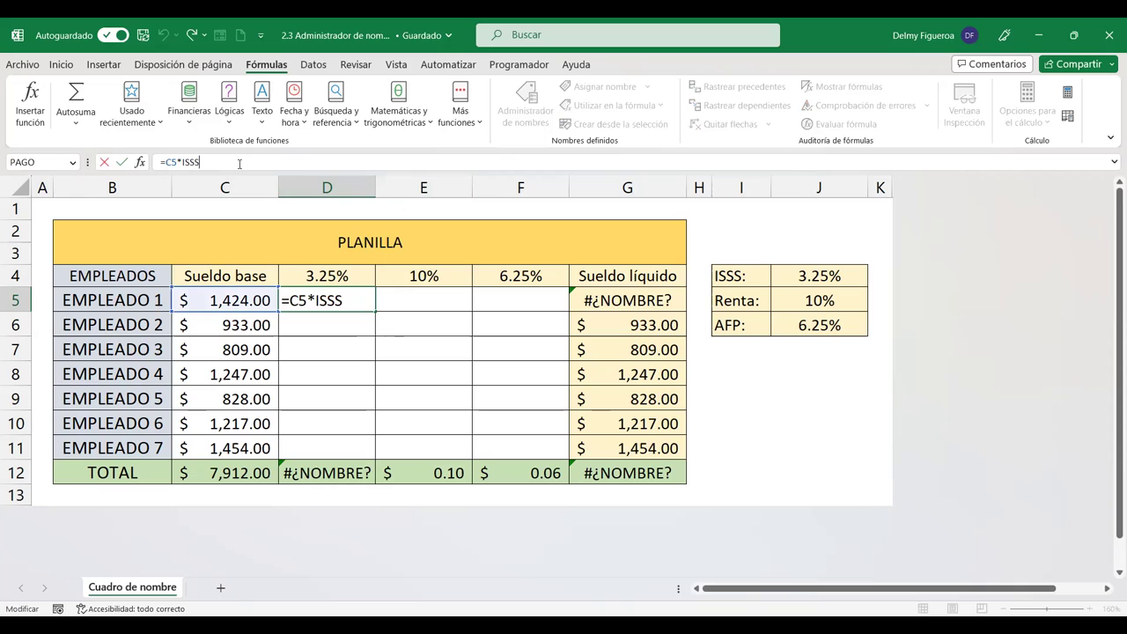
key(Return)
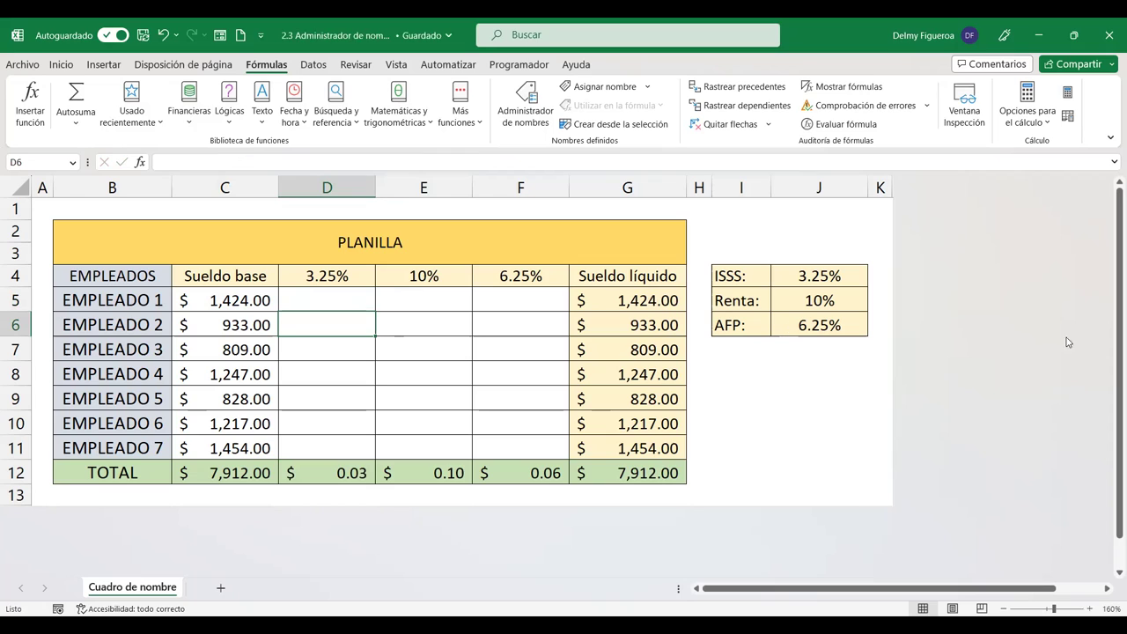
Step: Assign the name ISSS to cell J4, which holds the ISSS rate
click(830, 275)
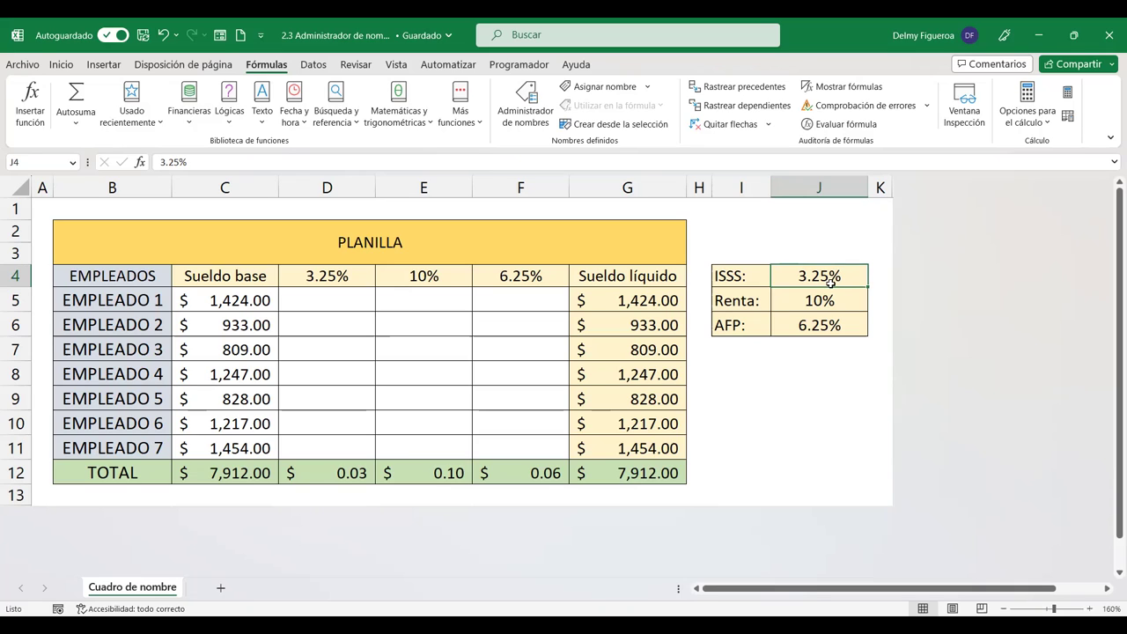
click(27, 162)
text(ISSS)
key(Return)
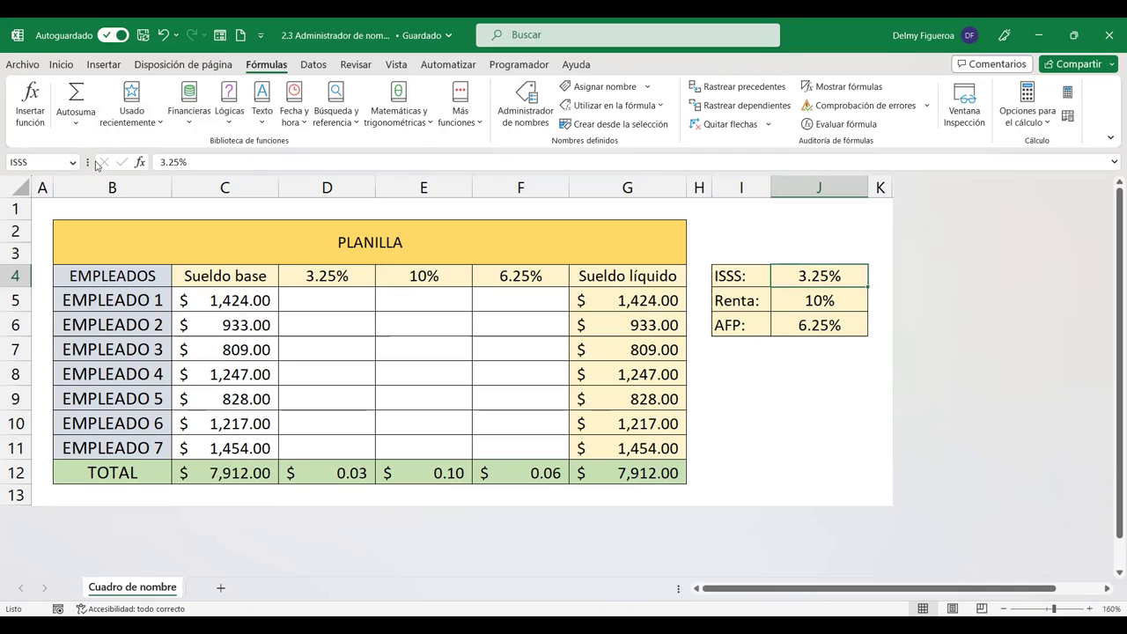
Step: Move to an empty cell and use the list of defined names to go back to ISSS
click(813, 395)
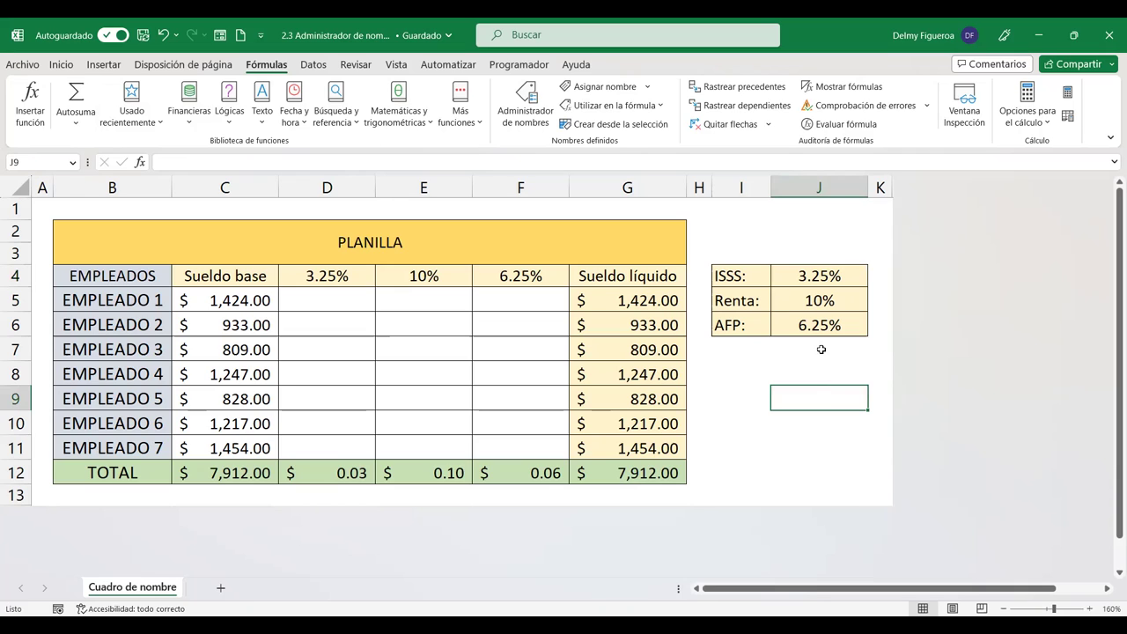
click(73, 164)
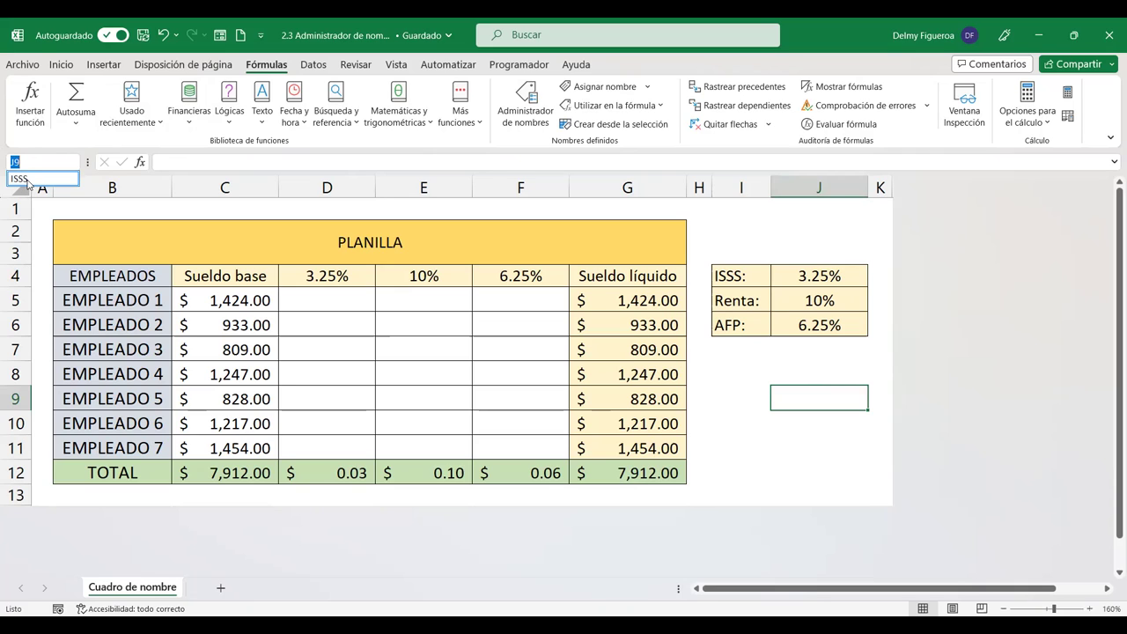
click(26, 179)
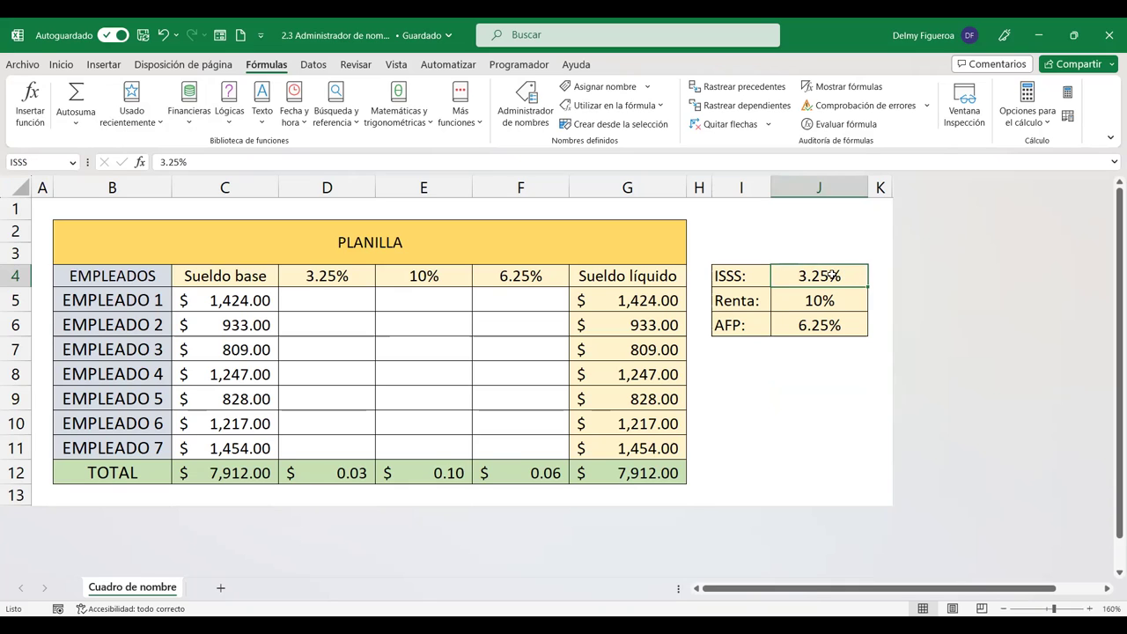
Step: Enter the formula =C5*J4 in D5 for Employee 1's 3.25% deduction and reselect that cell
click(325, 298)
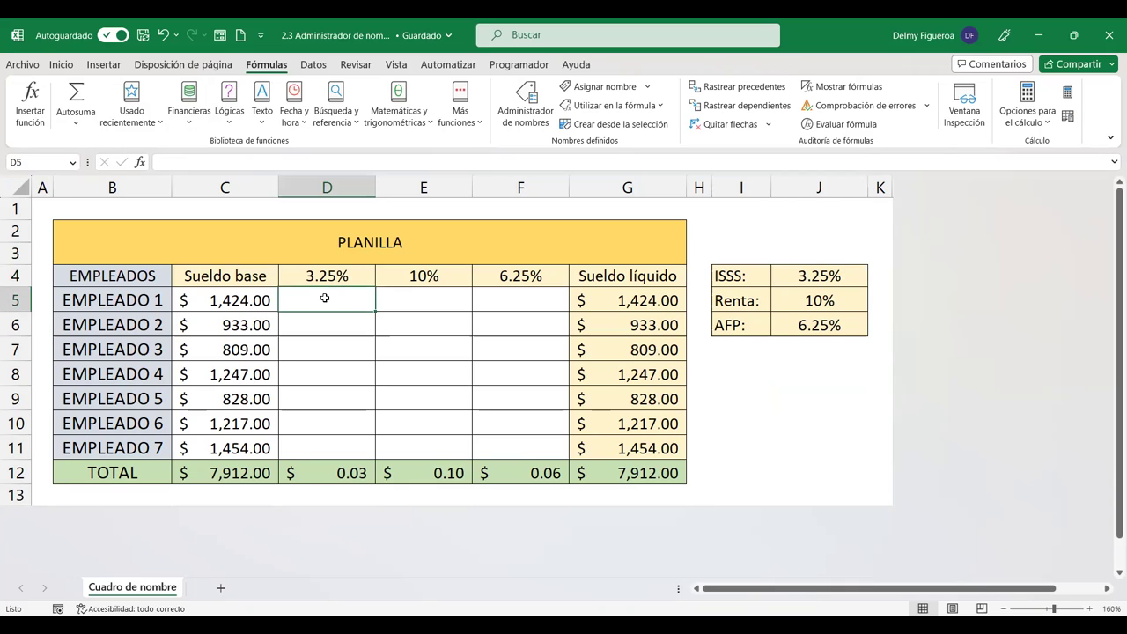
text(=)
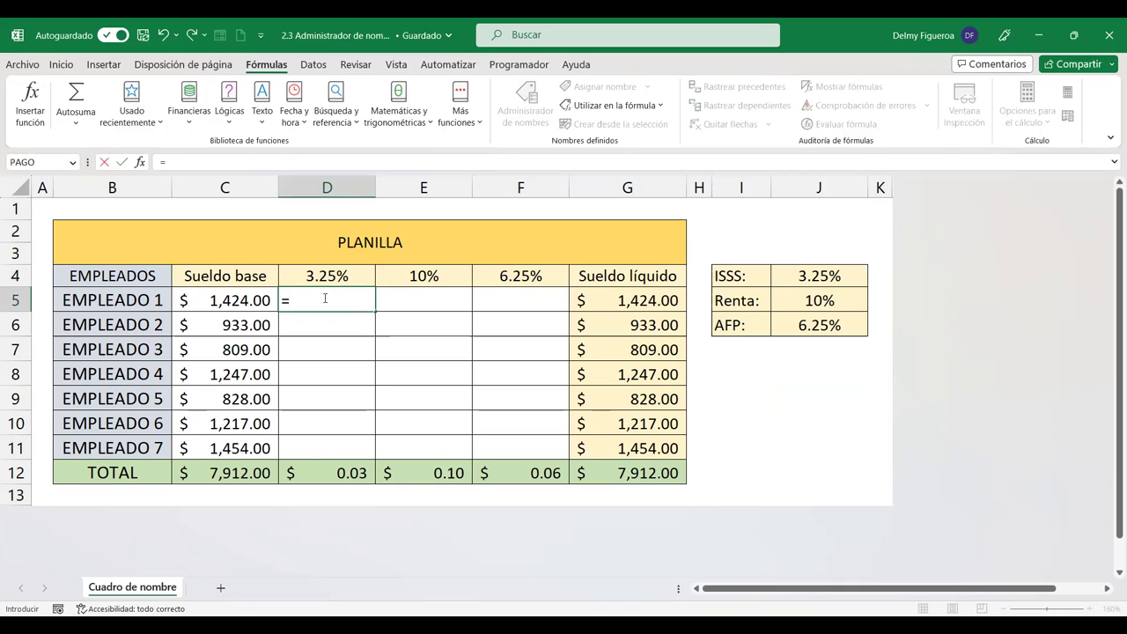
click(247, 297)
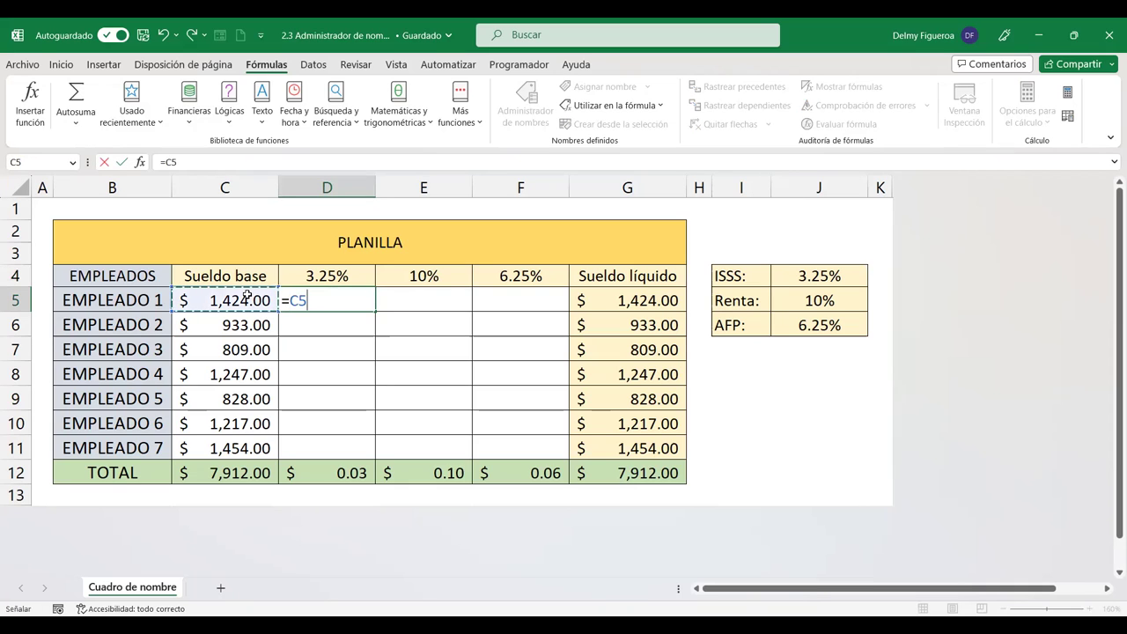
text(*j4)
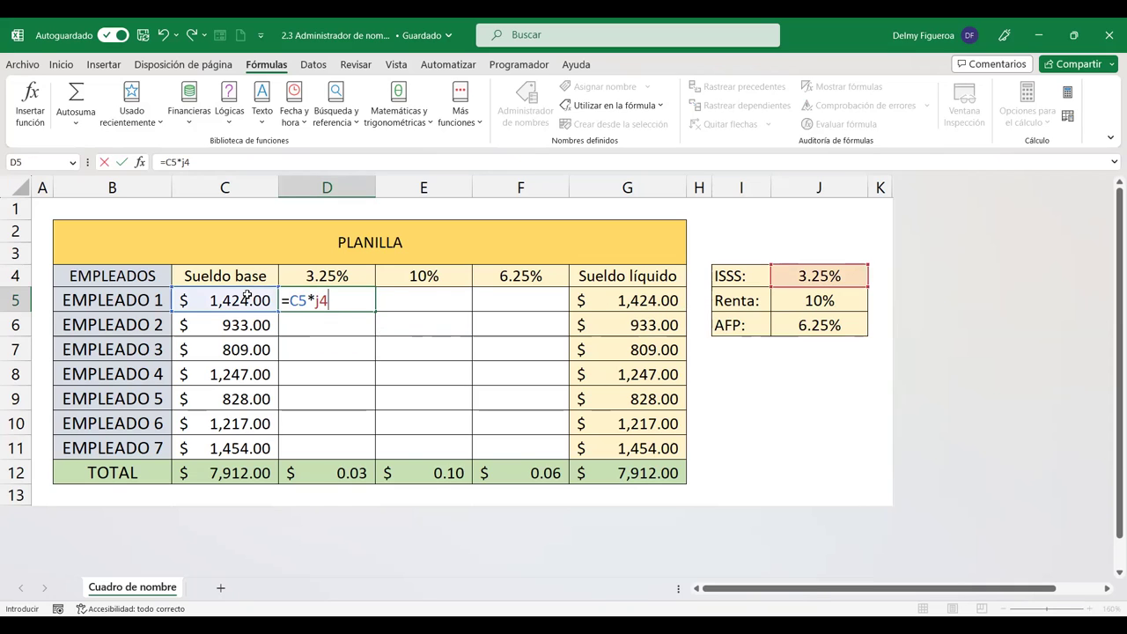
key(Return)
key(Up)
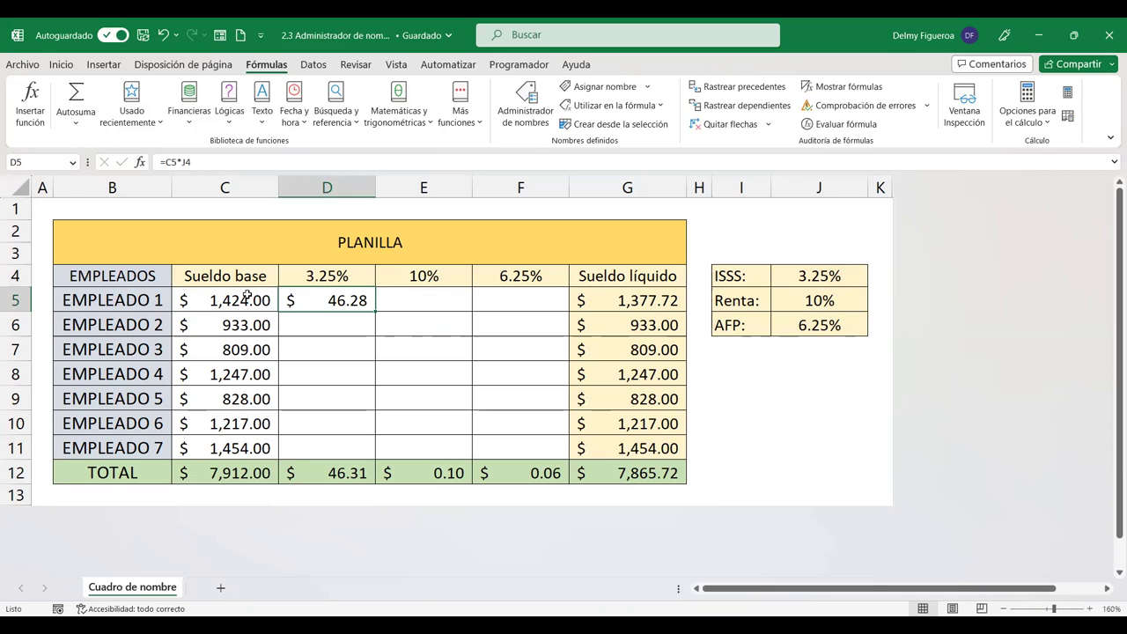
Step: Calculate the 3.25% deduction in D5 with the formula =C5*ISSS and fill it down through D11
text(=)
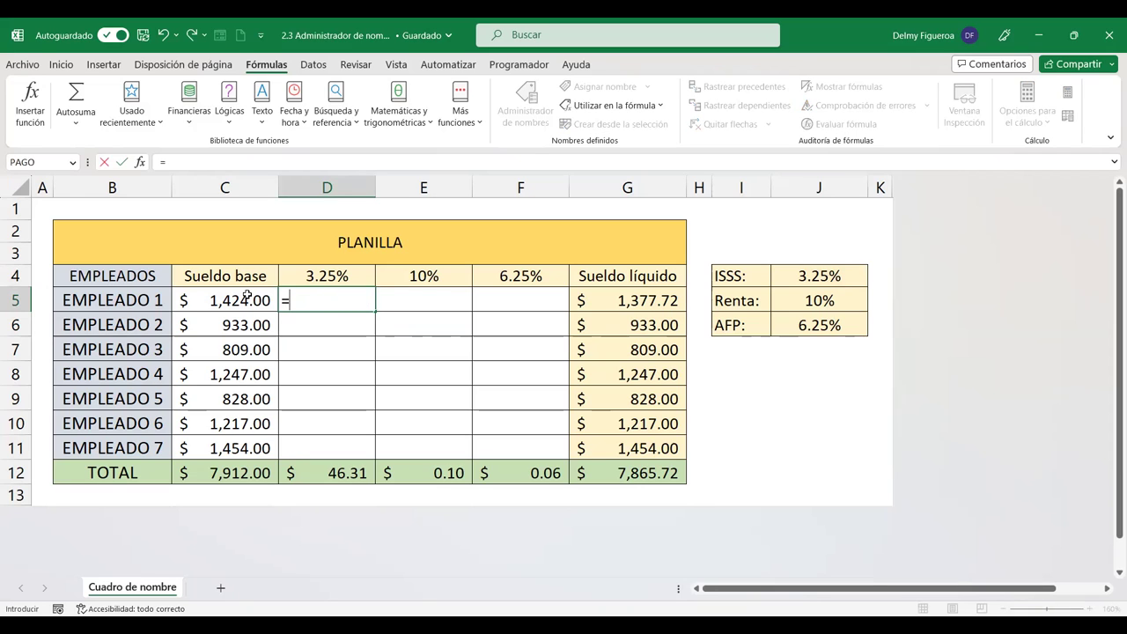
click(248, 297)
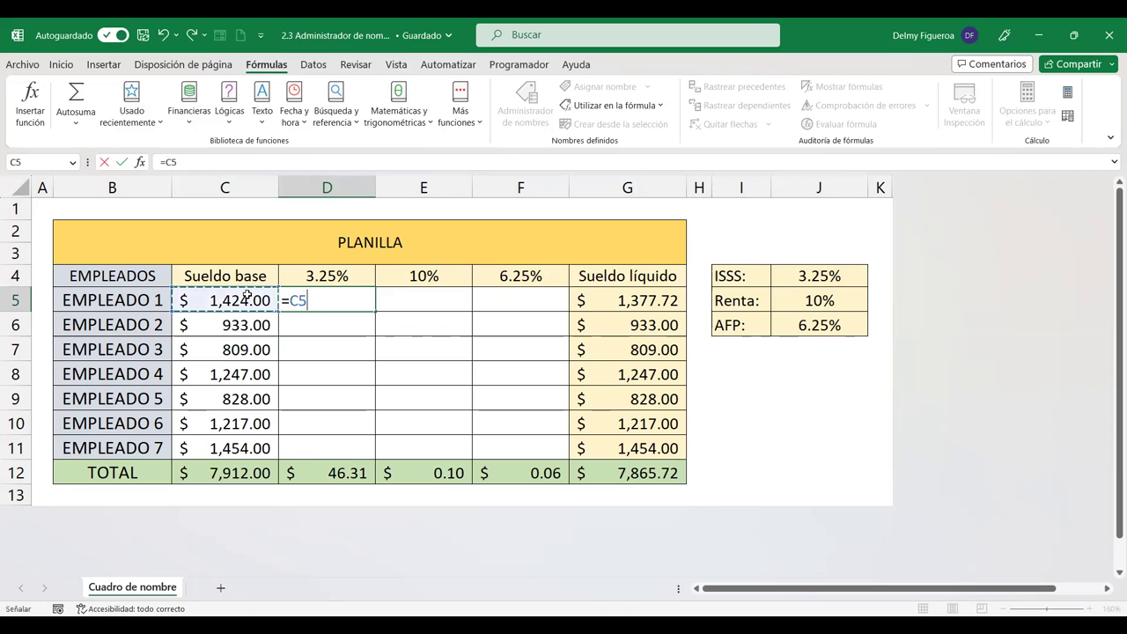
text(*)
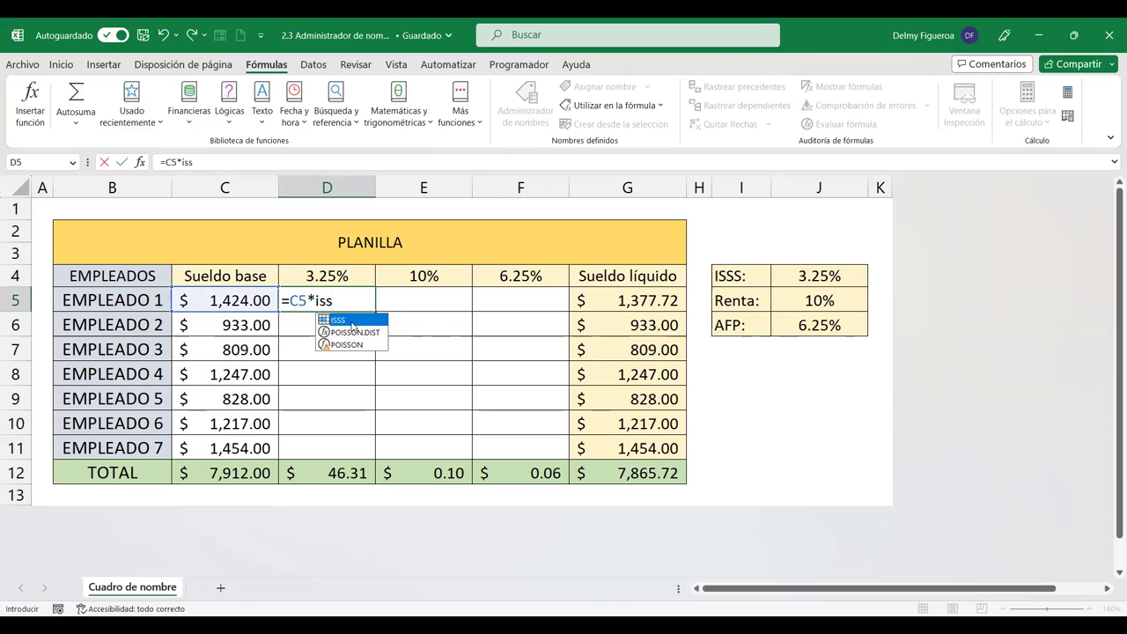
double_click(352, 319)
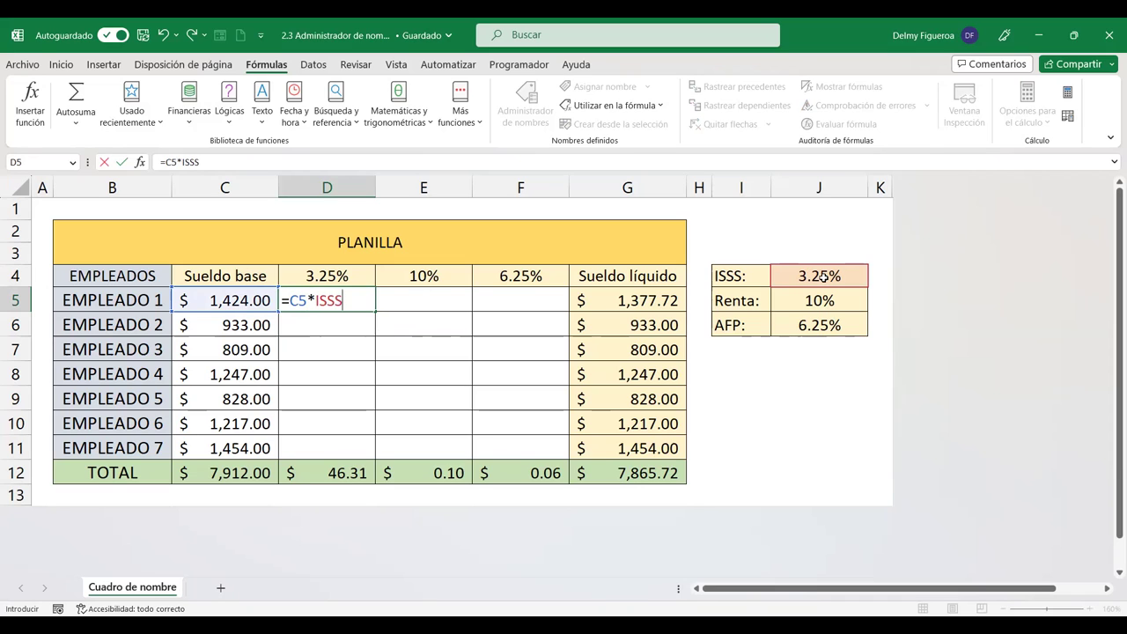
key(ctrl+Return)
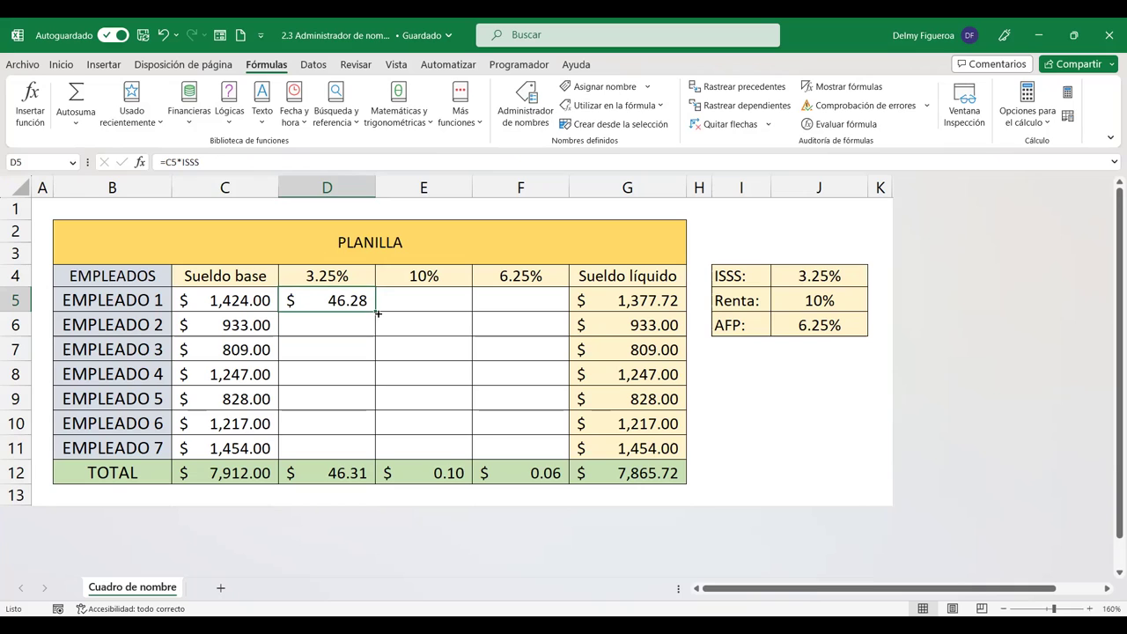
drag(376, 311, 368, 462)
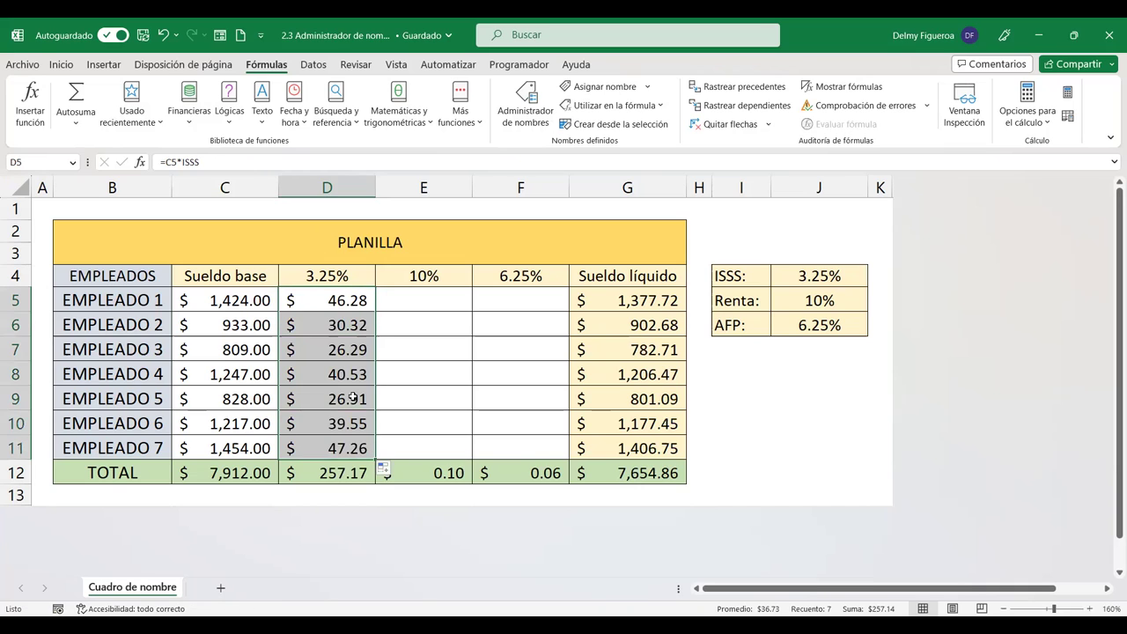
Step: Inspect the copied deduction formulas from D6 down to D11 to check their references
click(349, 323)
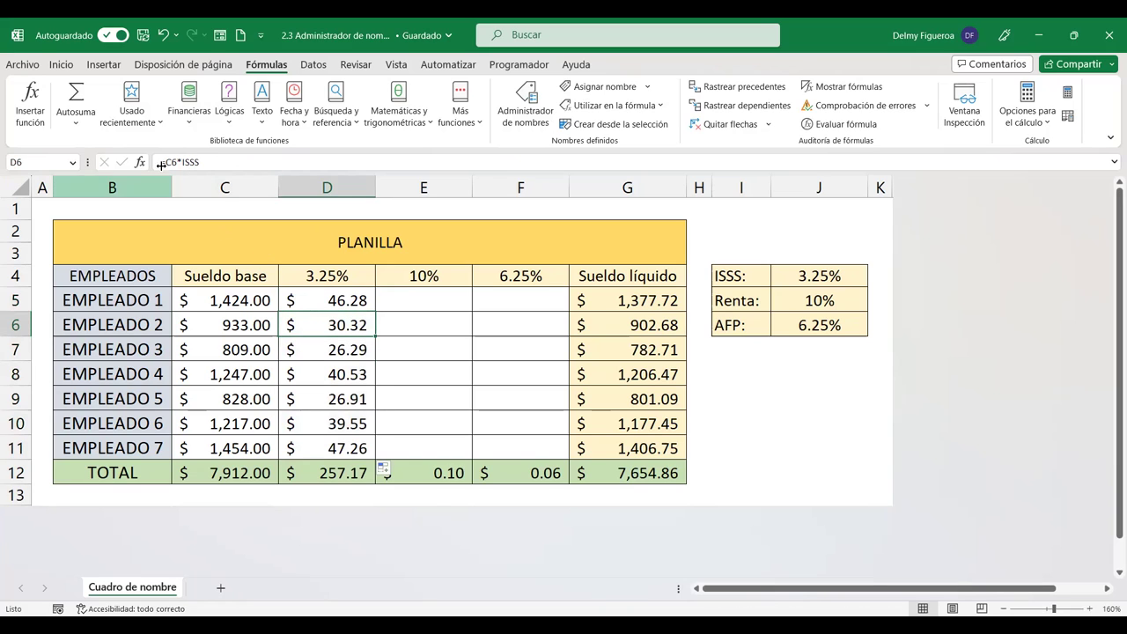
key(Down)
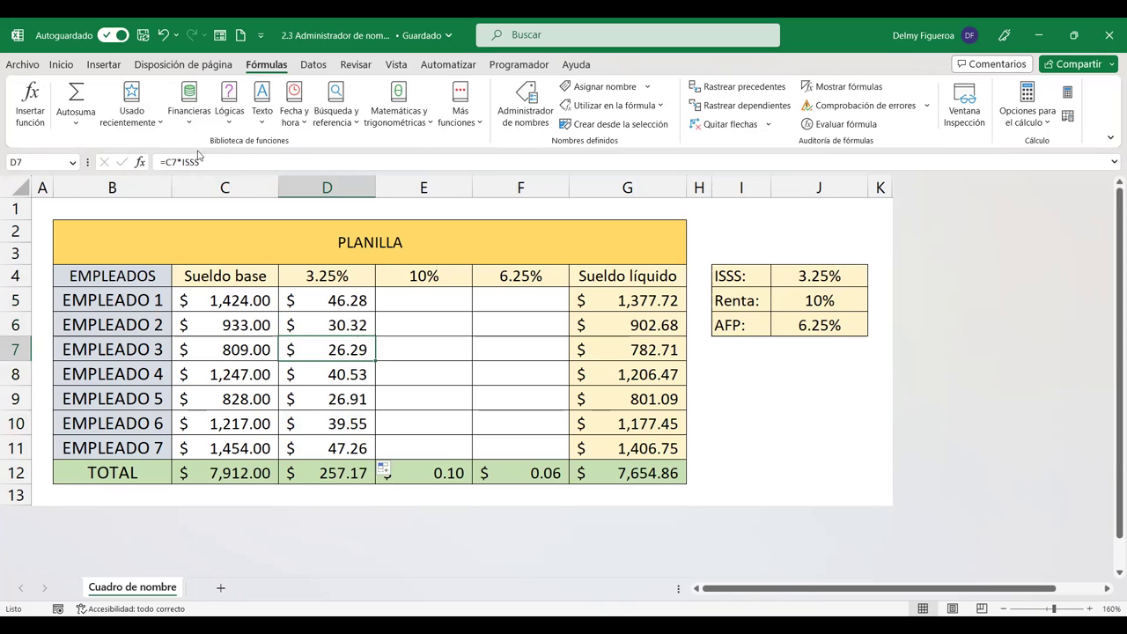
key(Down)
key(Down)
key(Down)
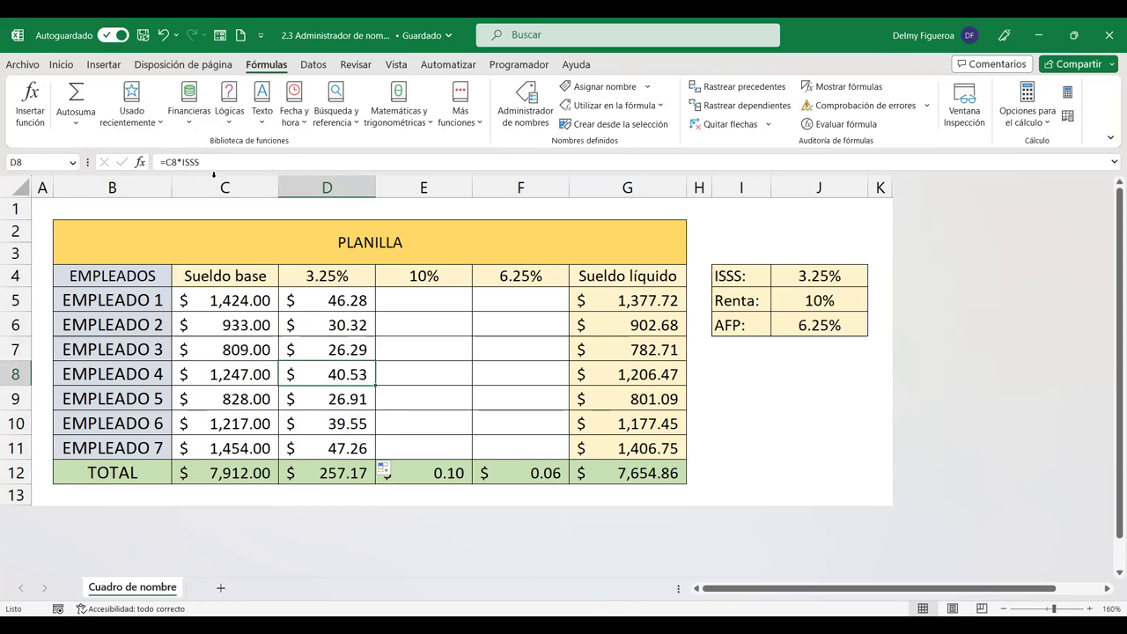
key(Down)
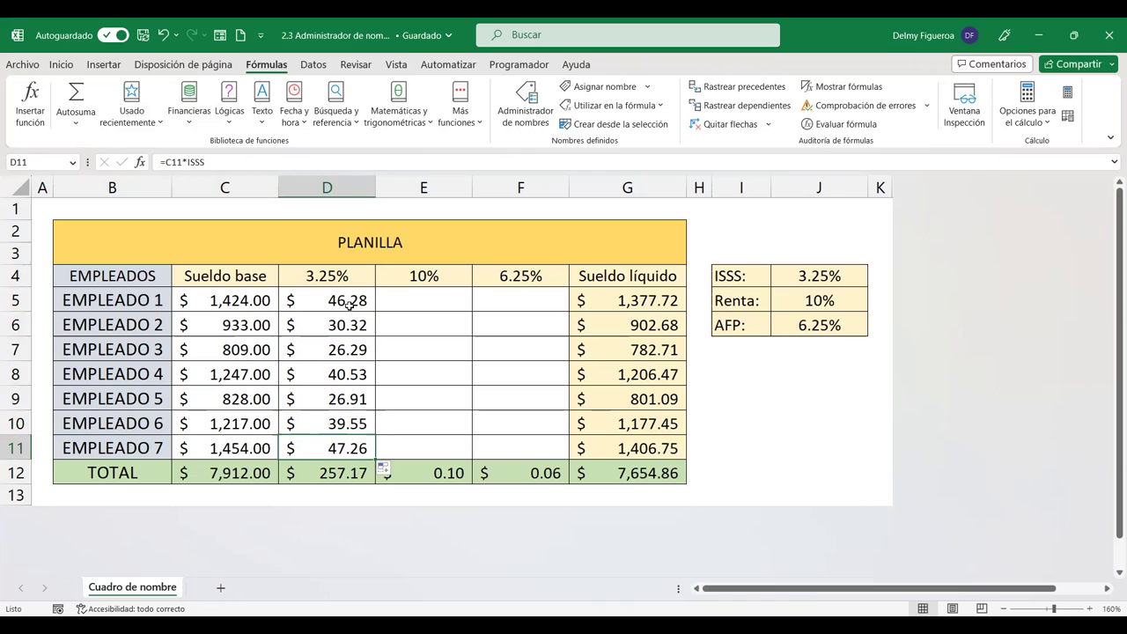
Step: Select the Renta rate cell J5, open the Name Manager and widen its Se refiere a column to read the ISSS reference
click(435, 301)
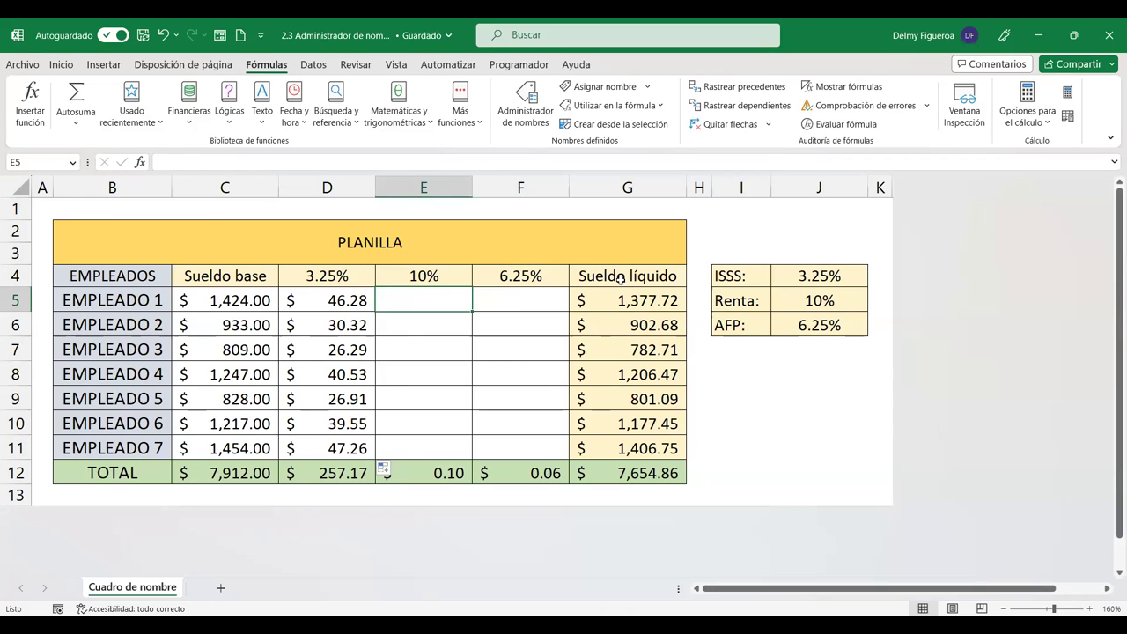
click(821, 300)
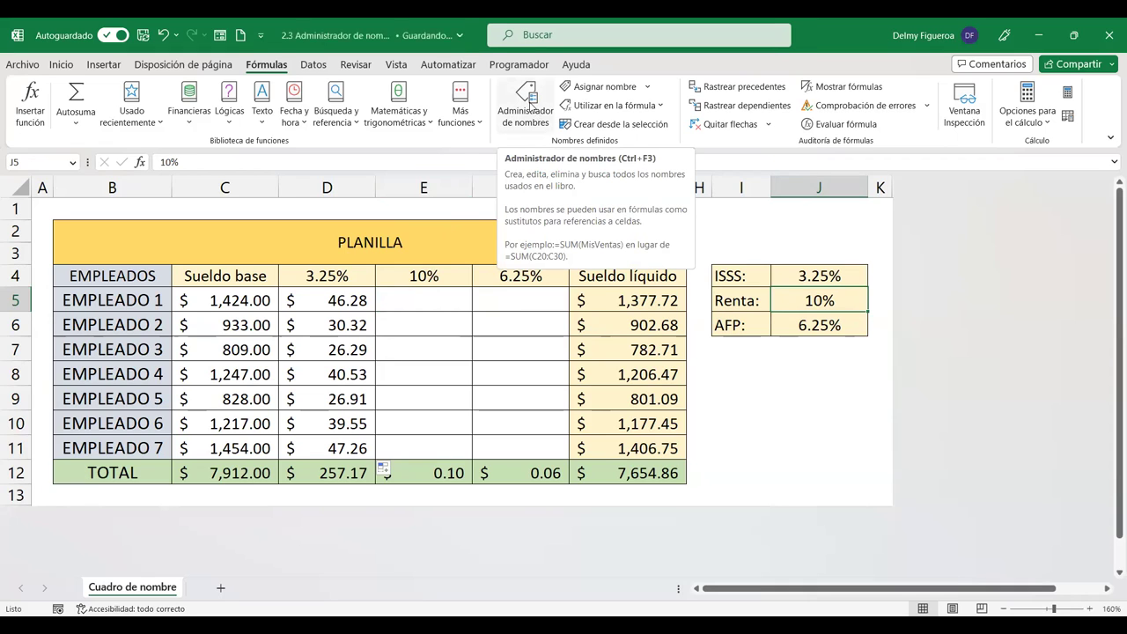
click(531, 110)
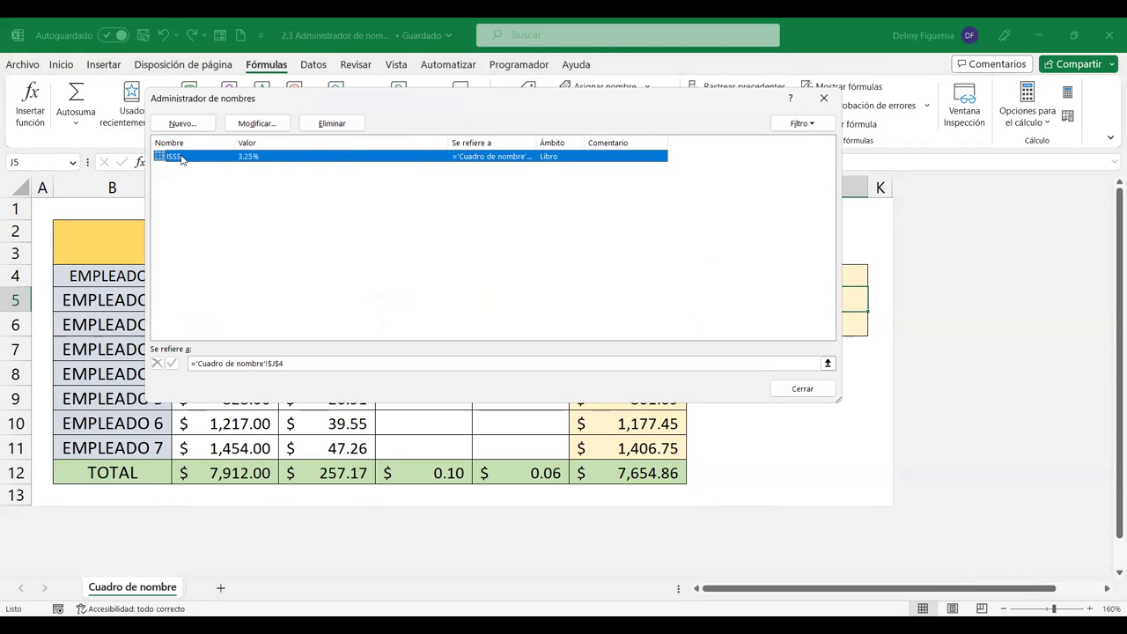
drag(537, 142, 663, 142)
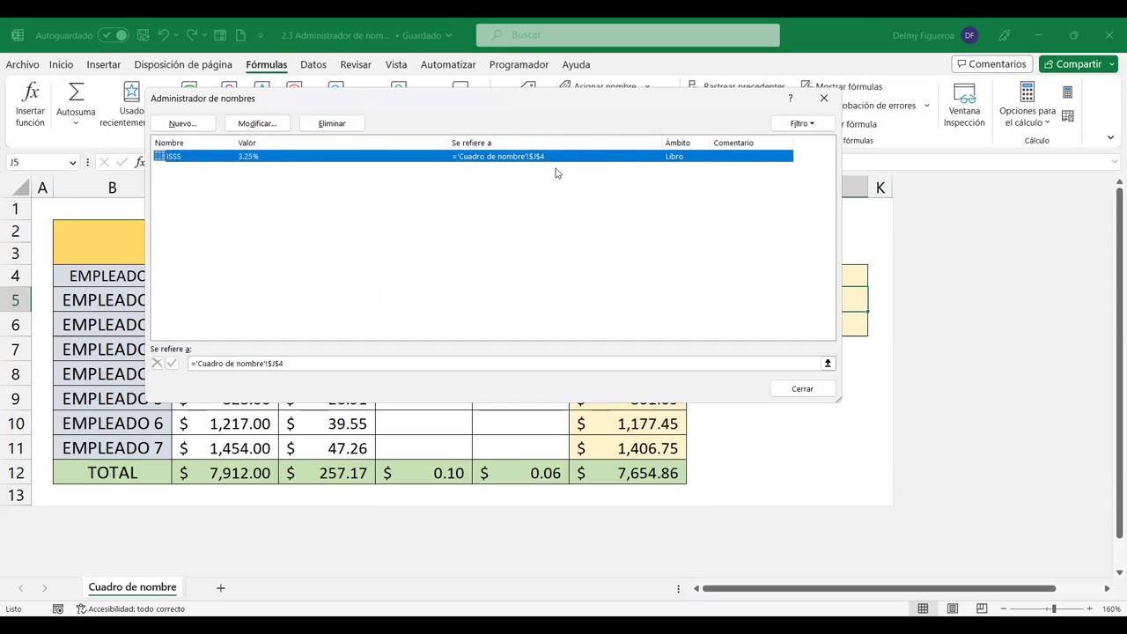
Step: Create the name Renta with workbook scope (Libro), referring to the constant =10% instead of a cell, and close the Name Manager
click(200, 126)
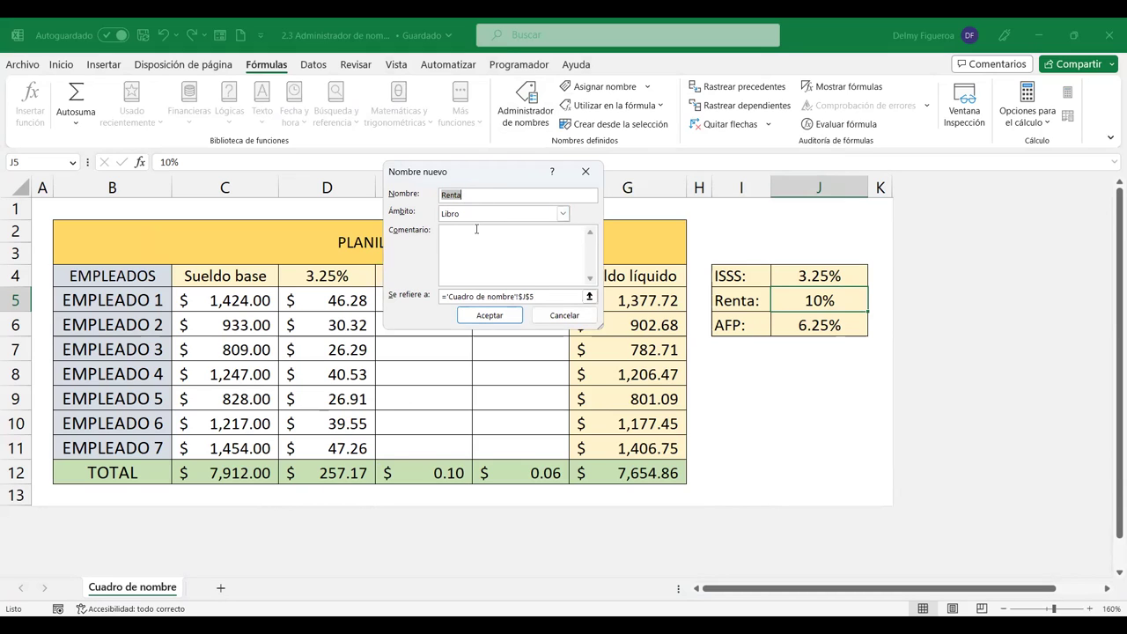
click(563, 215)
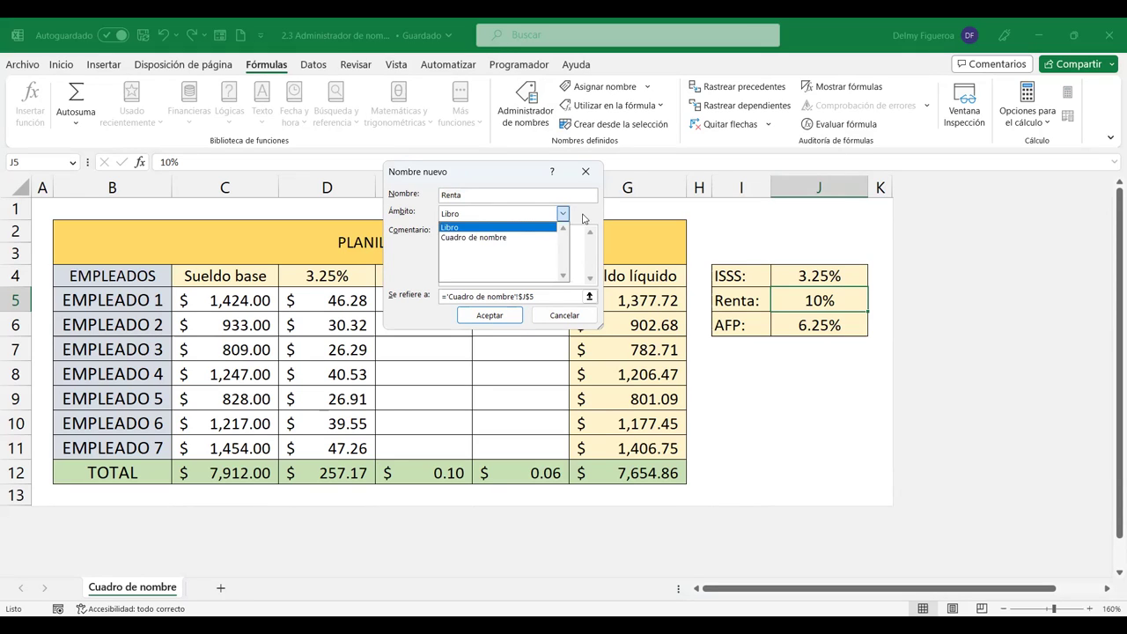
click(470, 222)
click(479, 255)
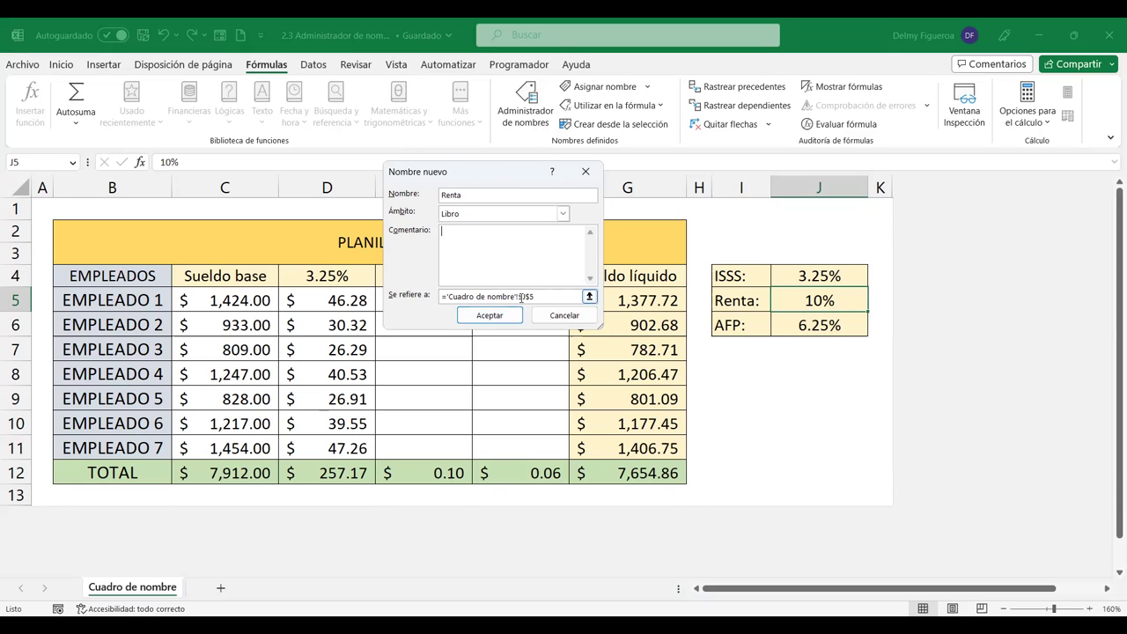
drag(544, 296, 447, 297)
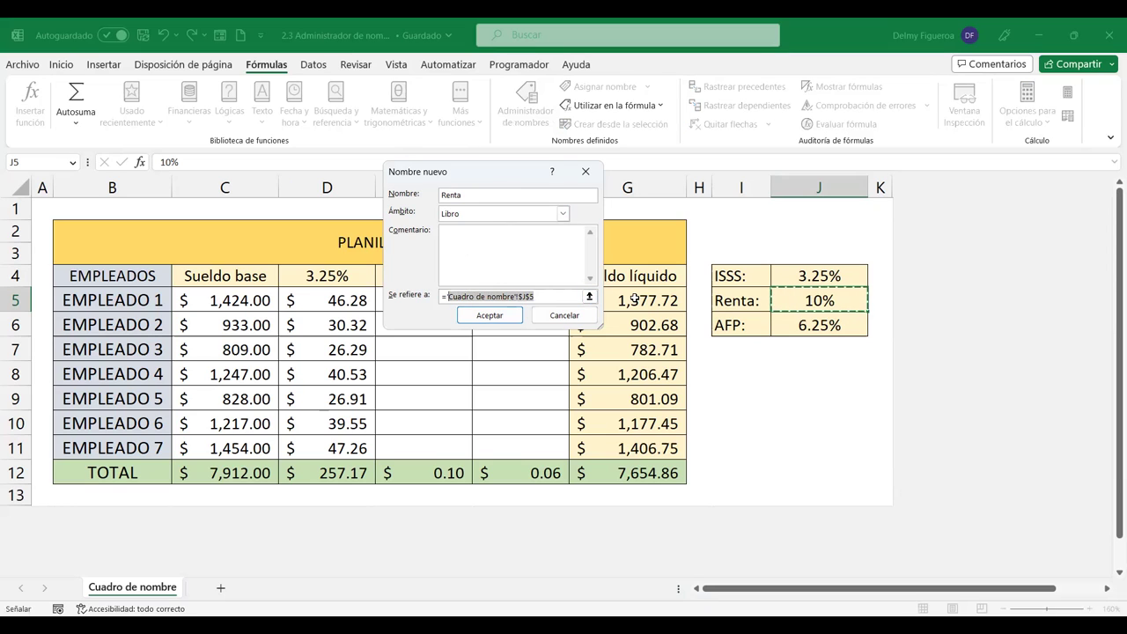
key(BackSpace)
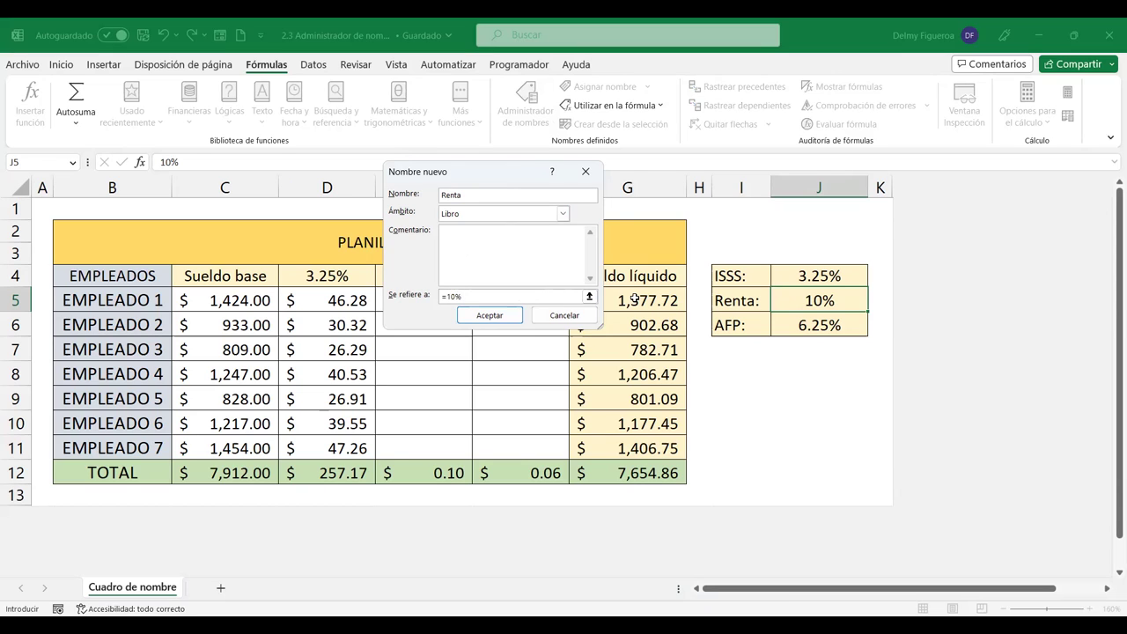
click(495, 319)
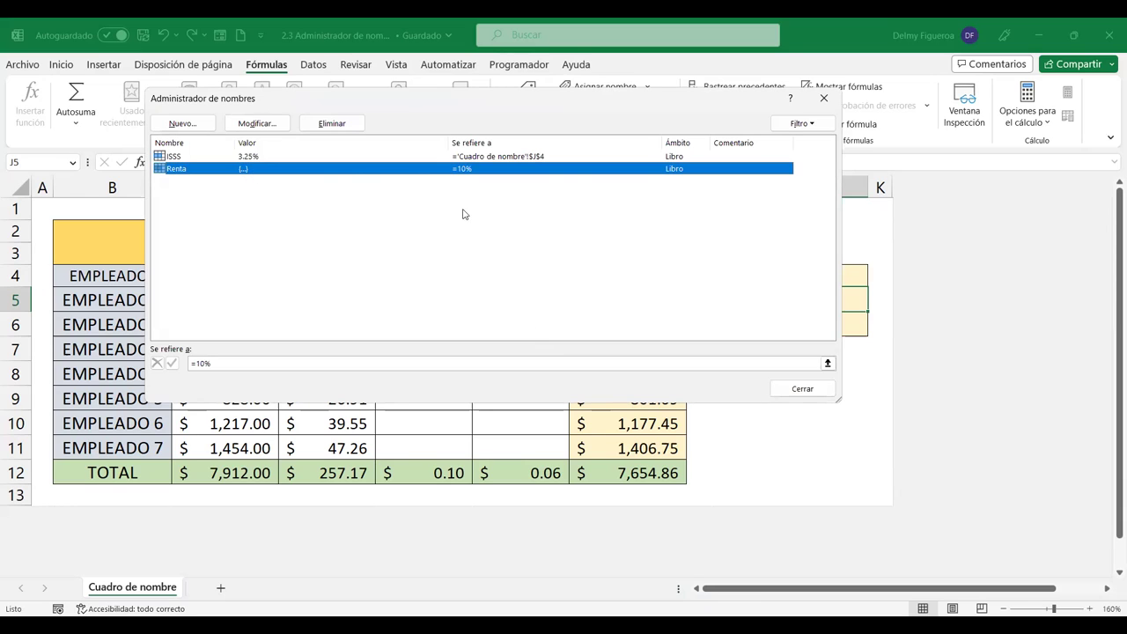
click(810, 394)
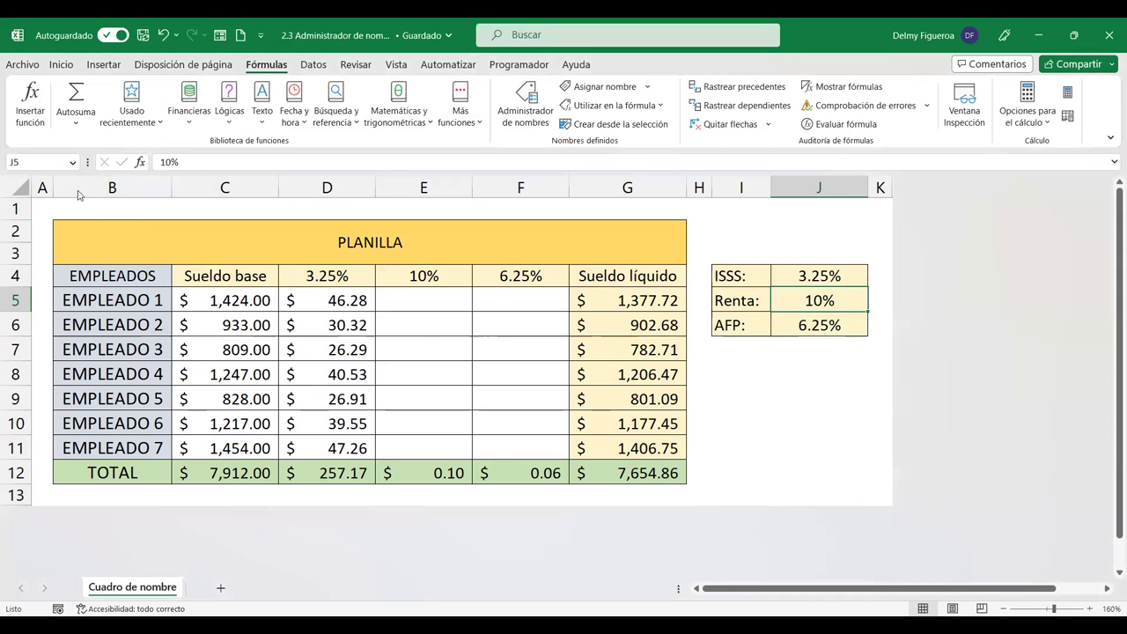
Step: Check whether Renta is listed in the Name Box, select E5, and review the Renta entry in the Name Manager
click(73, 162)
click(435, 301)
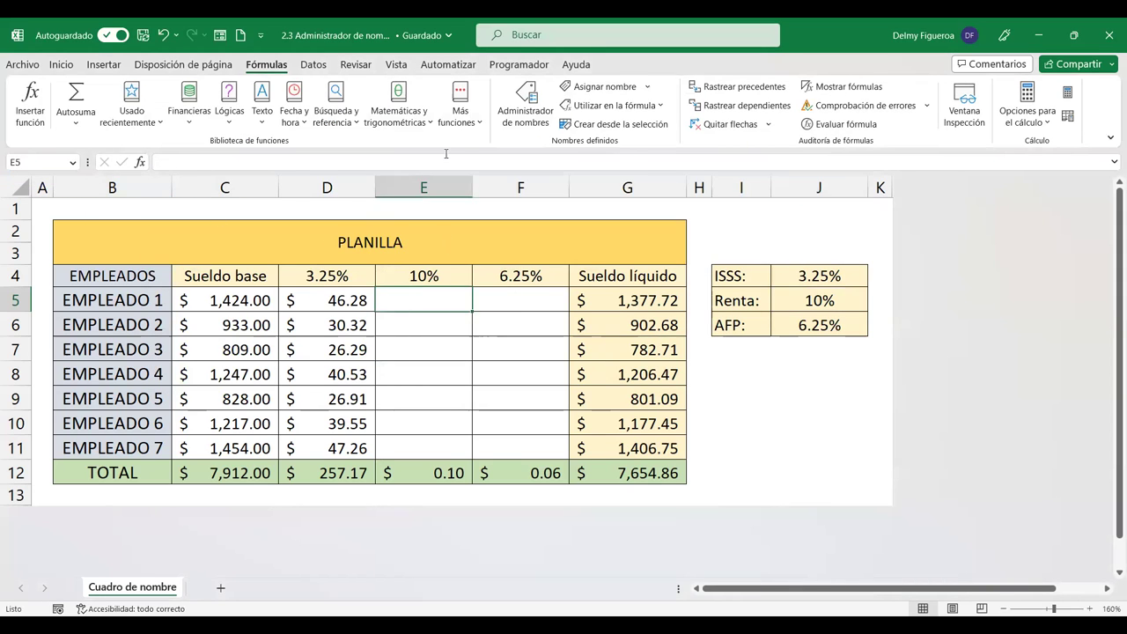
click(530, 122)
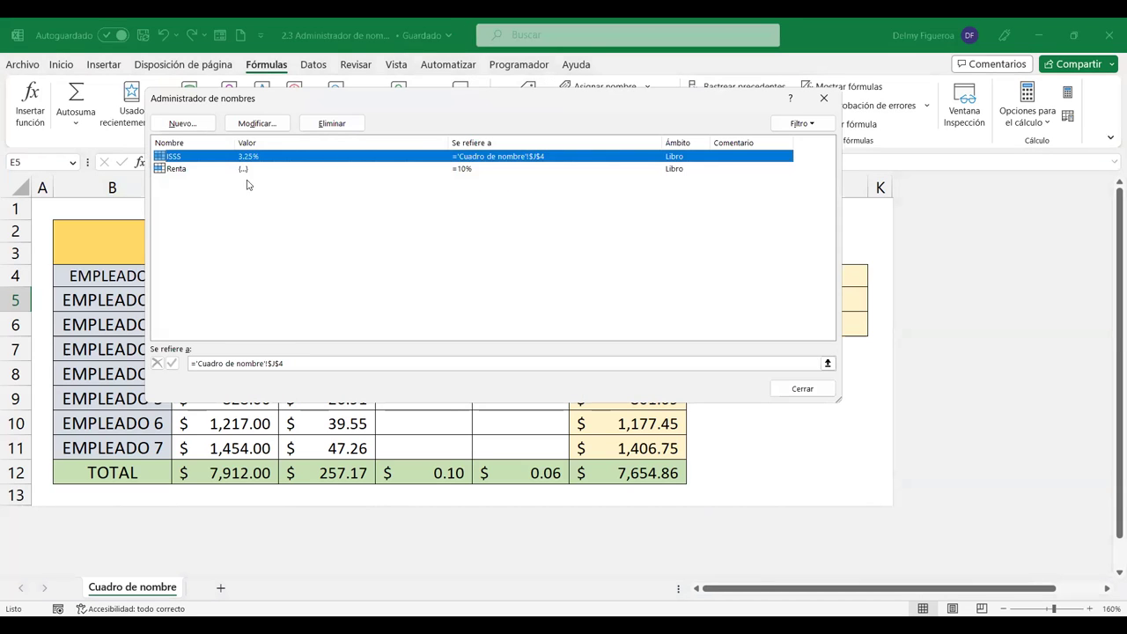
click(248, 168)
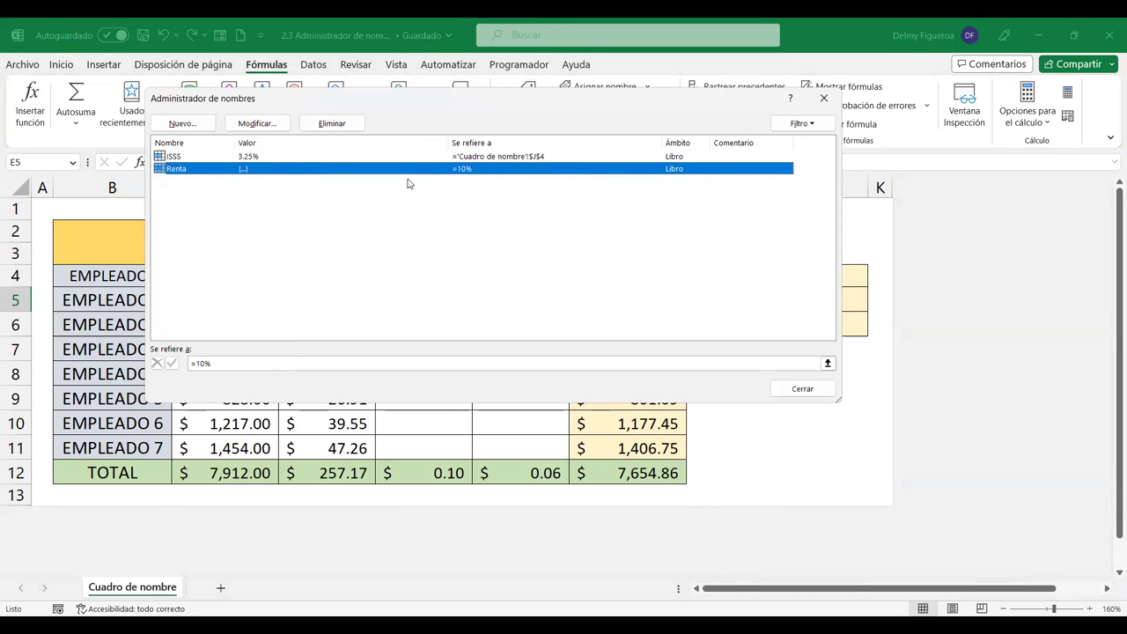
click(817, 391)
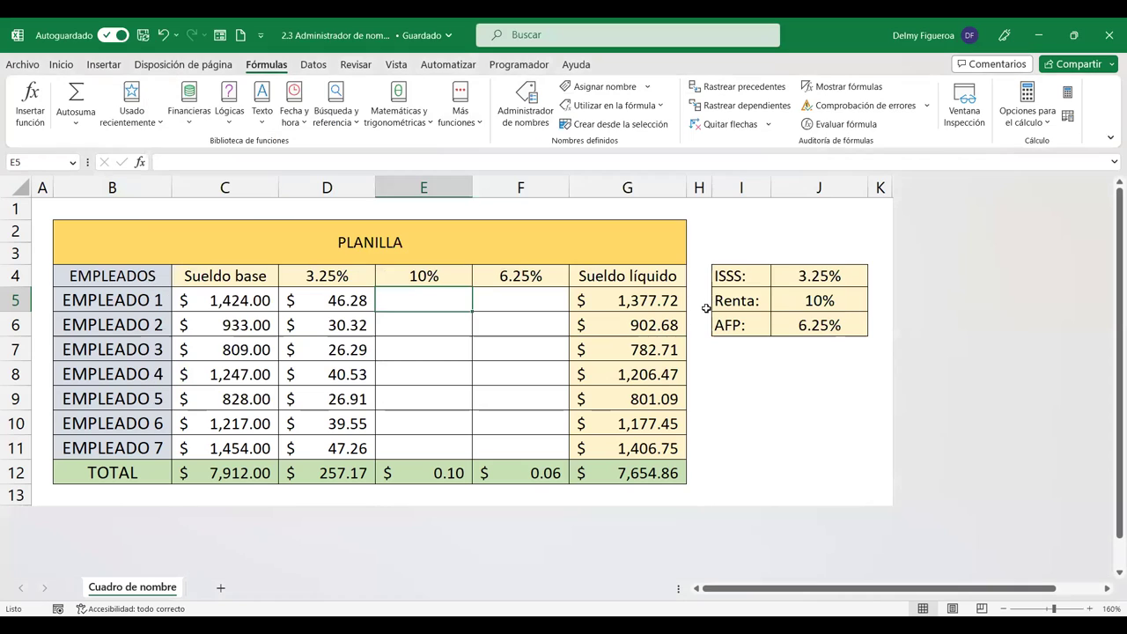
Step: Calculate Employee 1's 10% deduction in E5 with the formula =C5*Renta
text(=)
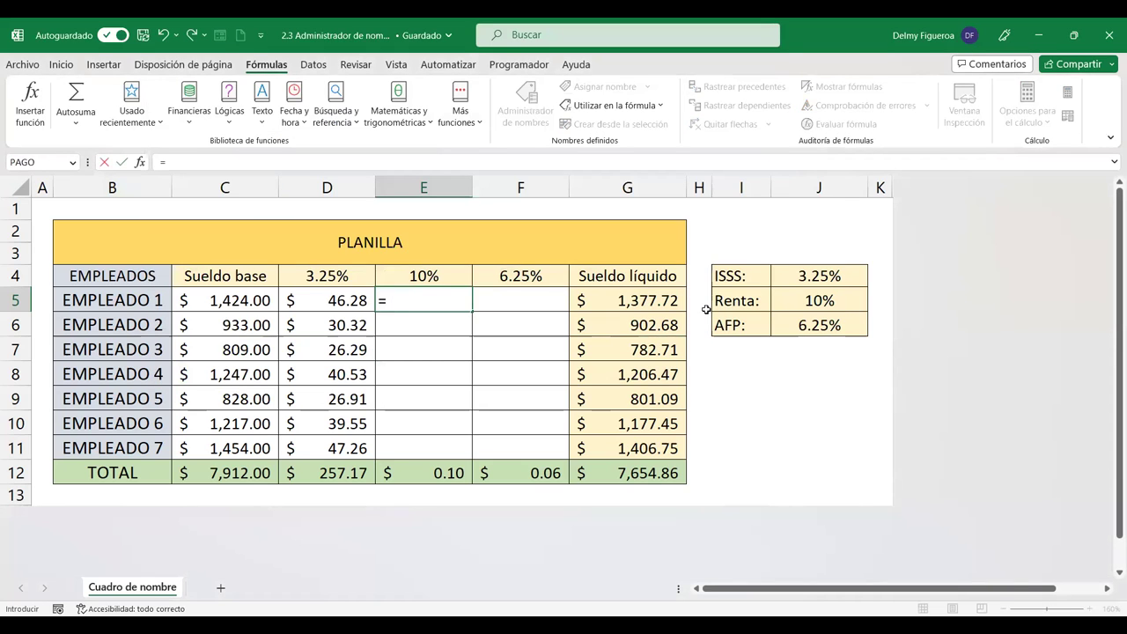
click(242, 301)
text(*)
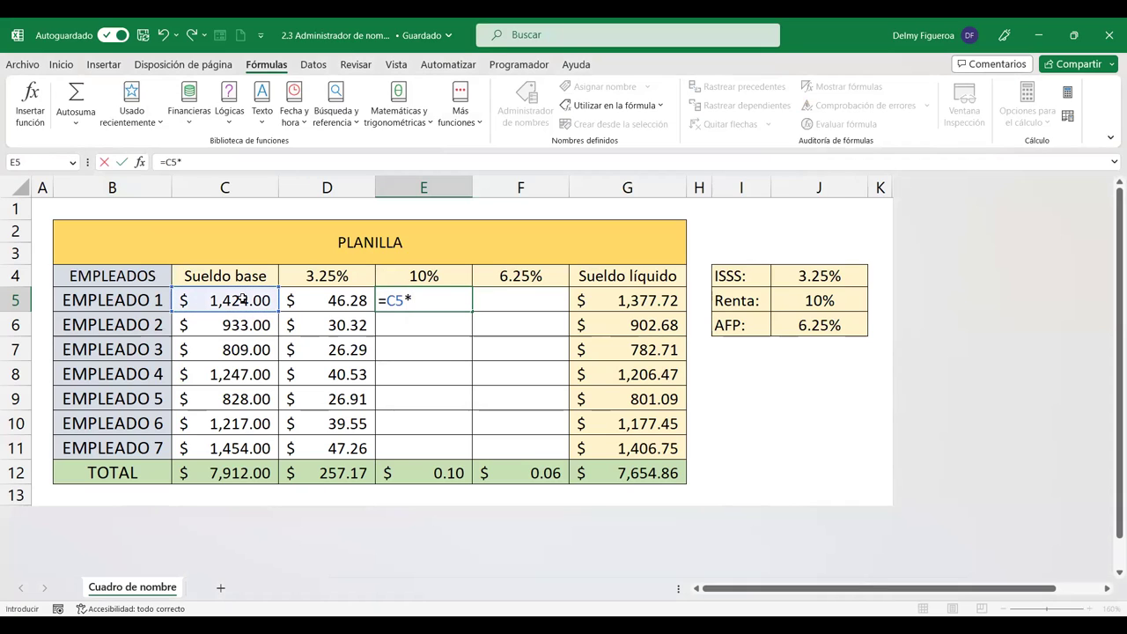
text(Rent)
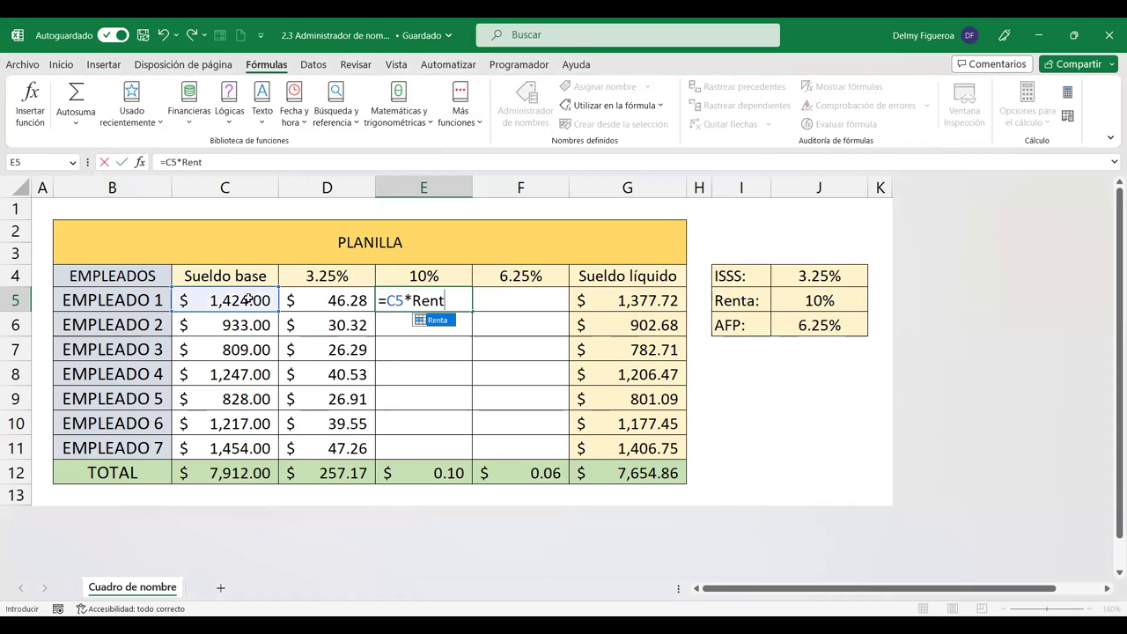
double_click(431, 321)
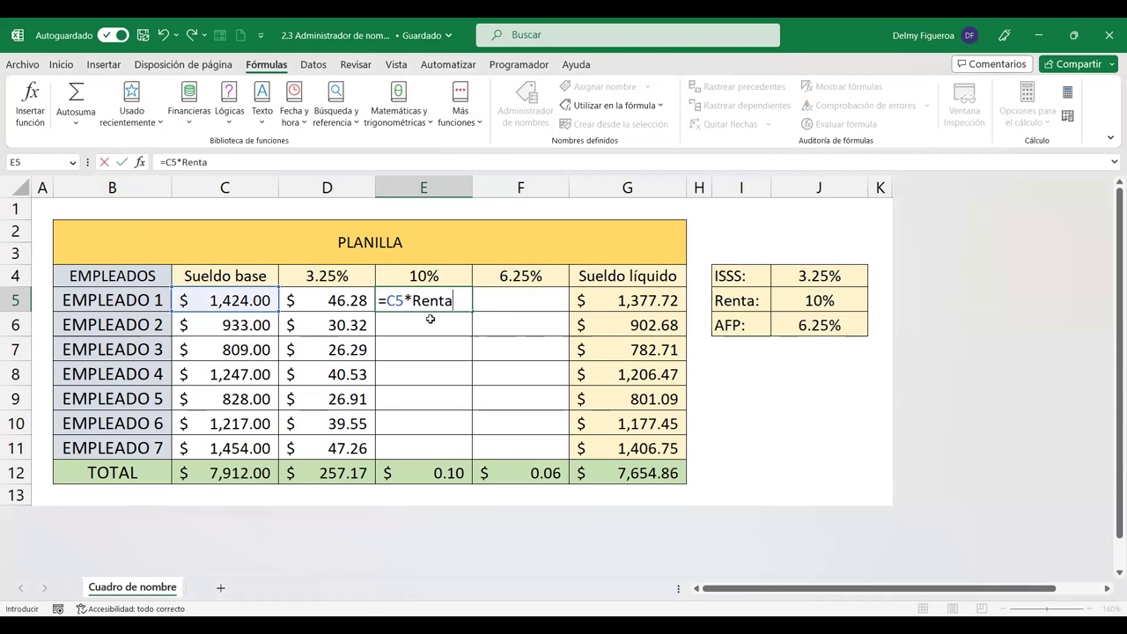
key(Return)
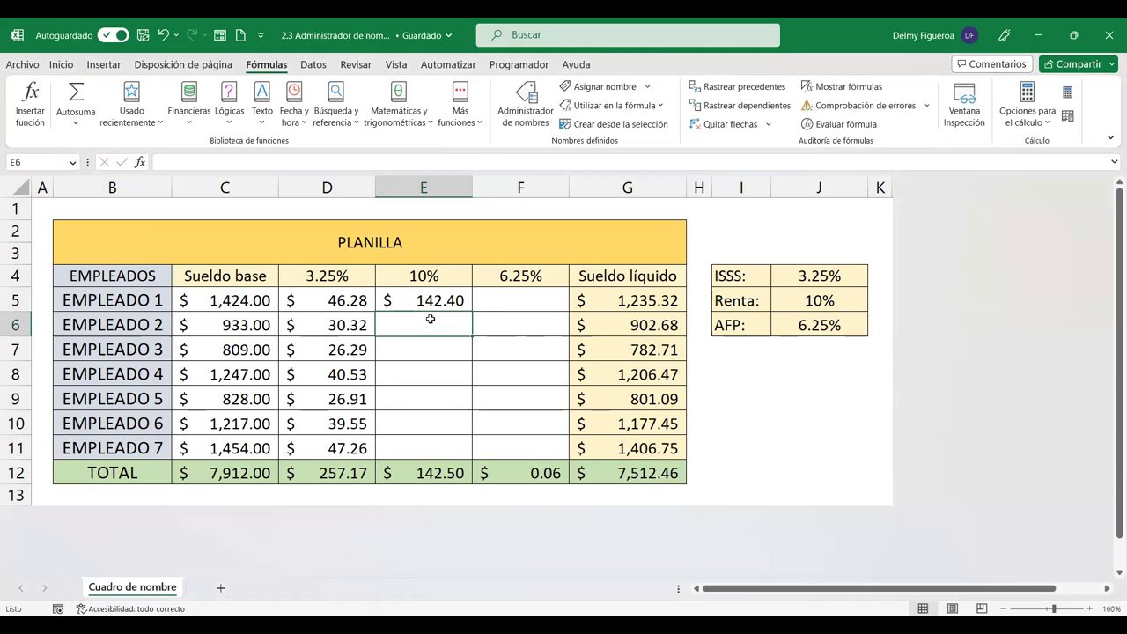
Step: Review the formula in E5 and compare it with what the Renta name refers to in the Name Manager
click(448, 301)
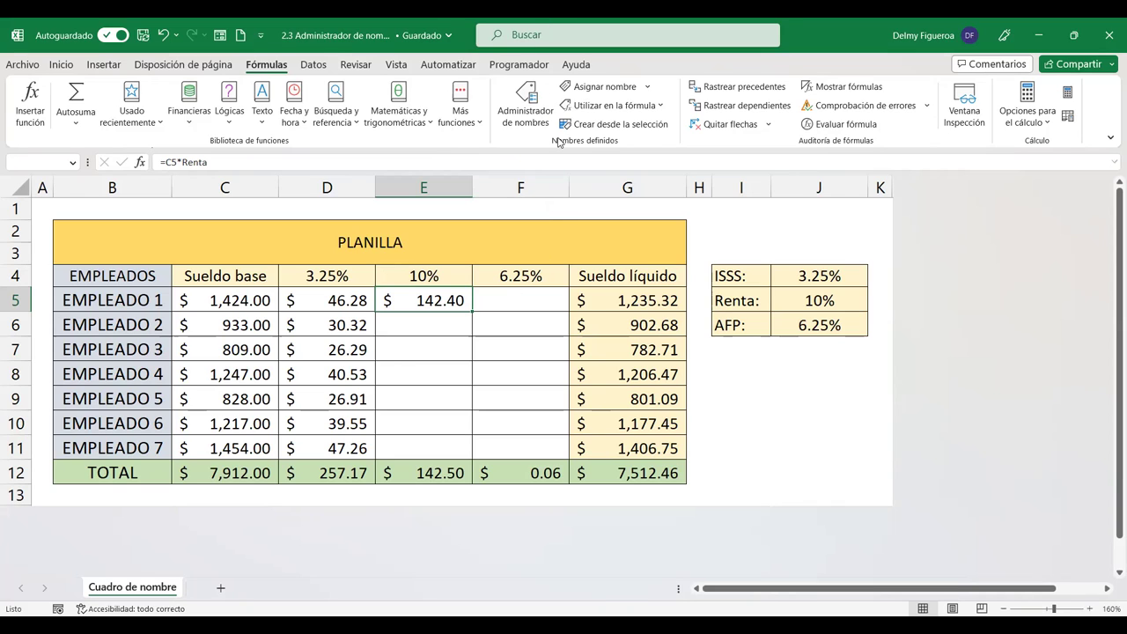
click(559, 143)
click(474, 169)
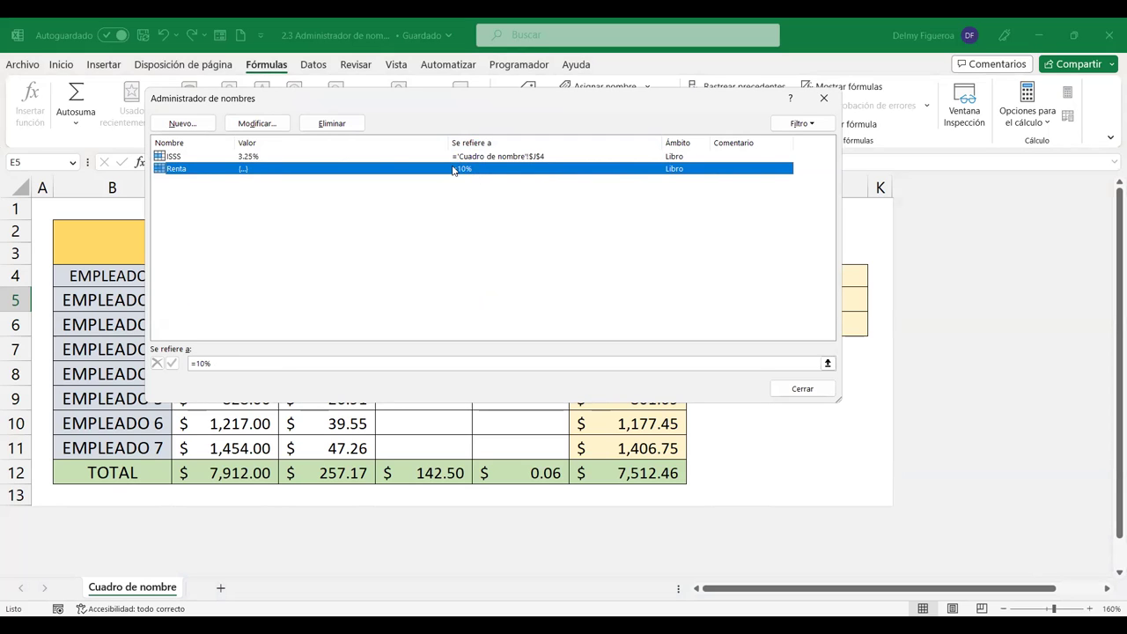
click(800, 390)
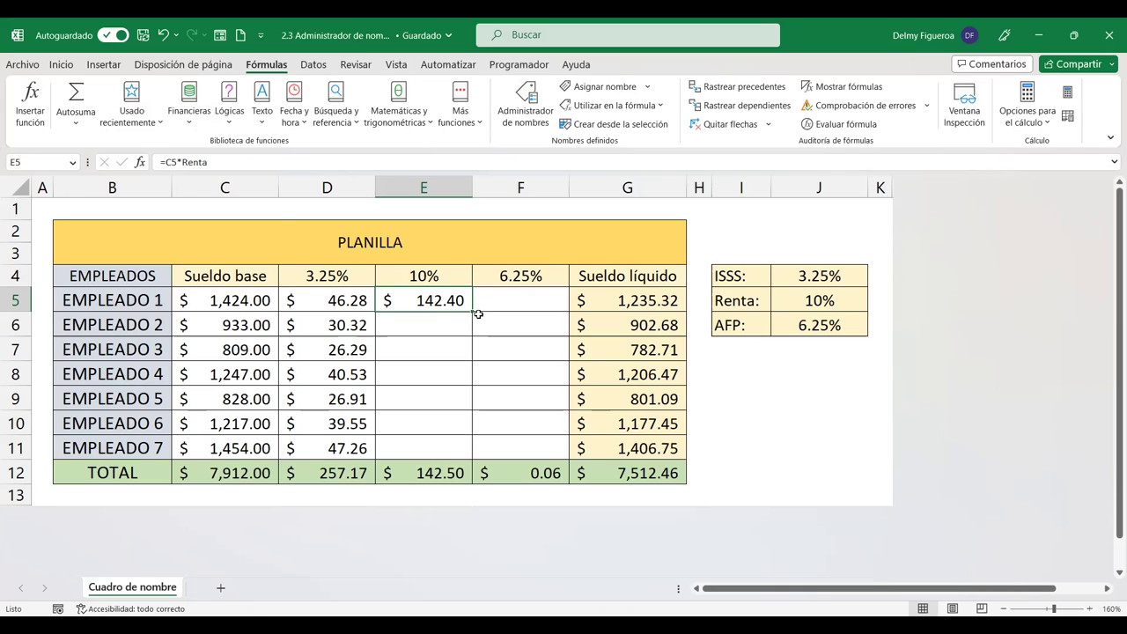
Step: Fill the Renta deduction formula from E5 down through E11 and check the references in the copied formulas
drag(471, 311, 469, 451)
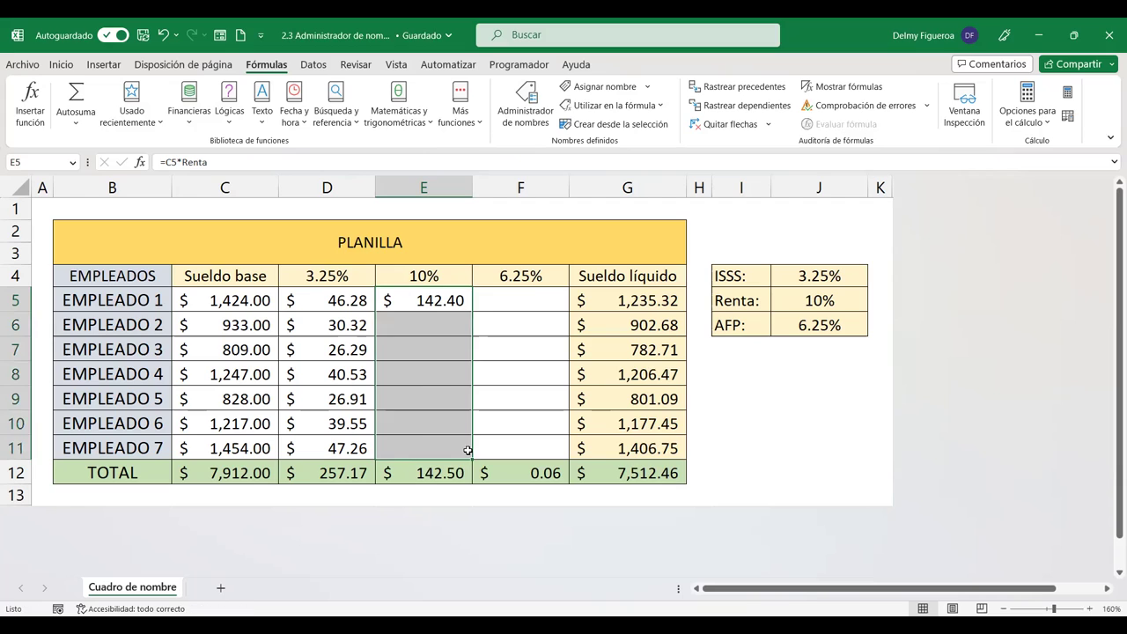
click(442, 322)
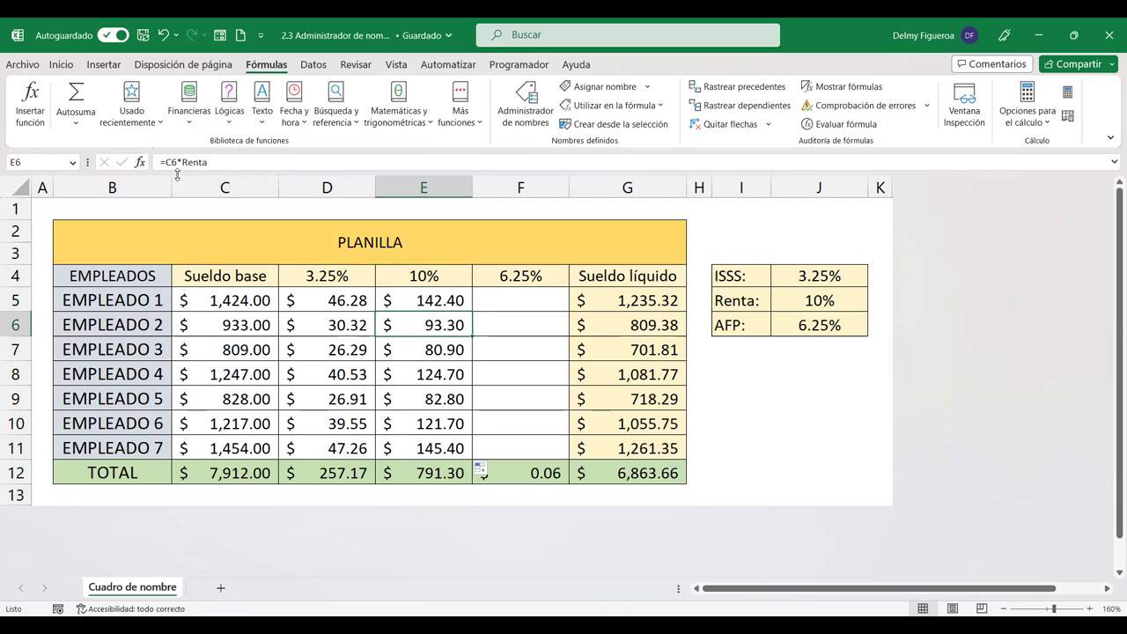
key(Down)
key(Down)
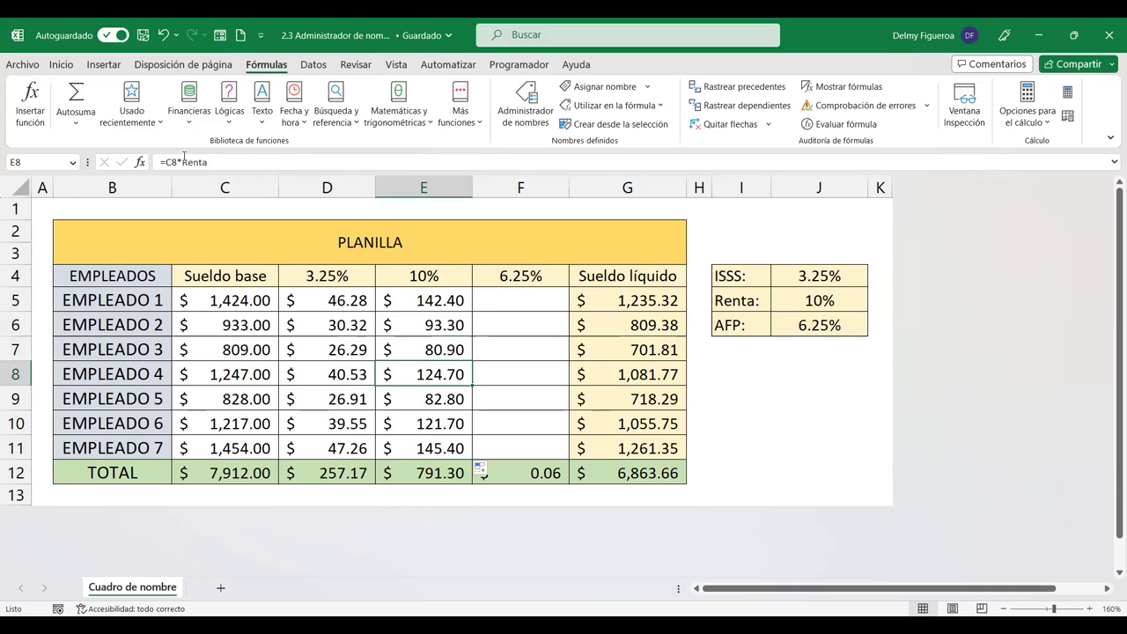
key(Down)
key(Down)
key(Down)
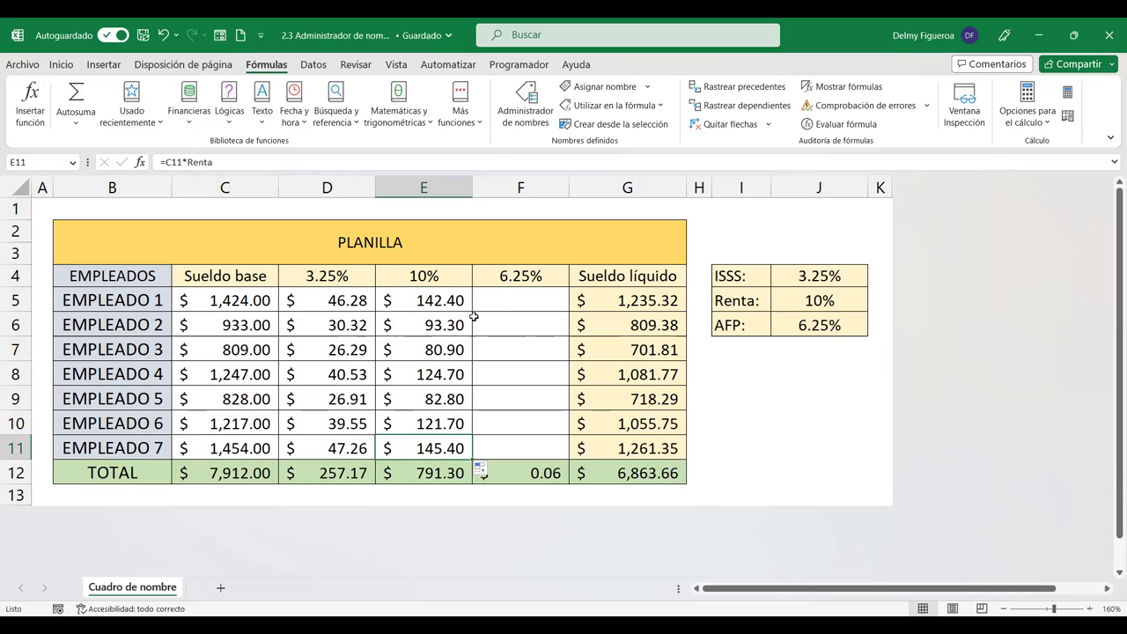
click(445, 298)
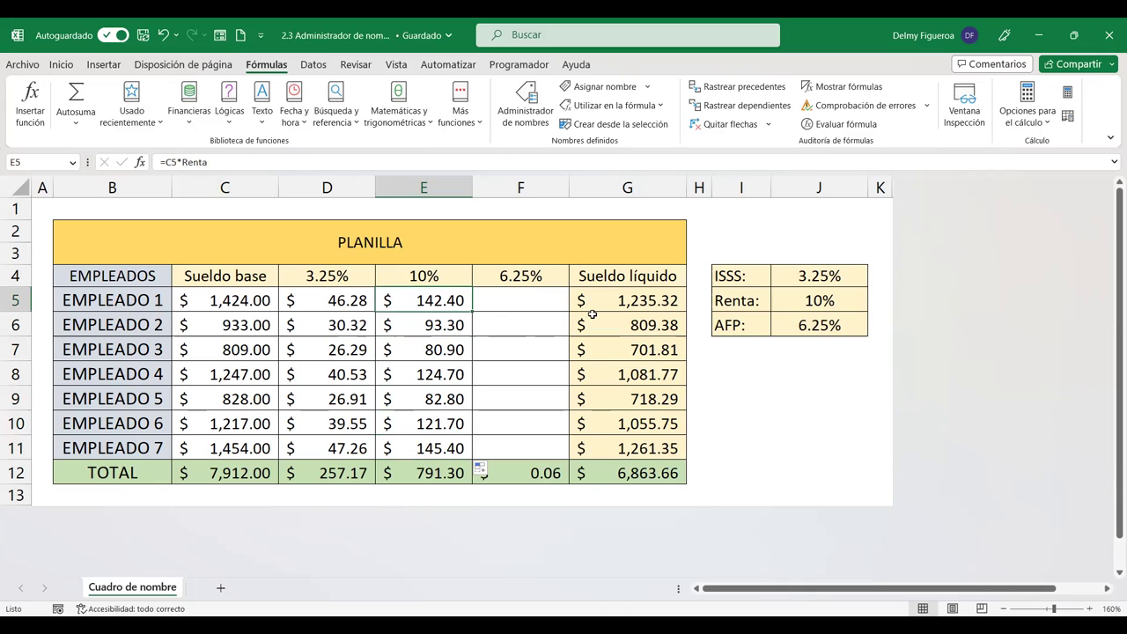
Step: With F5 selected, create the workbook-scoped name AFP referring to rate cell J6 ('Cuadro de nombre'!$J$6) through the Name Manager
click(524, 299)
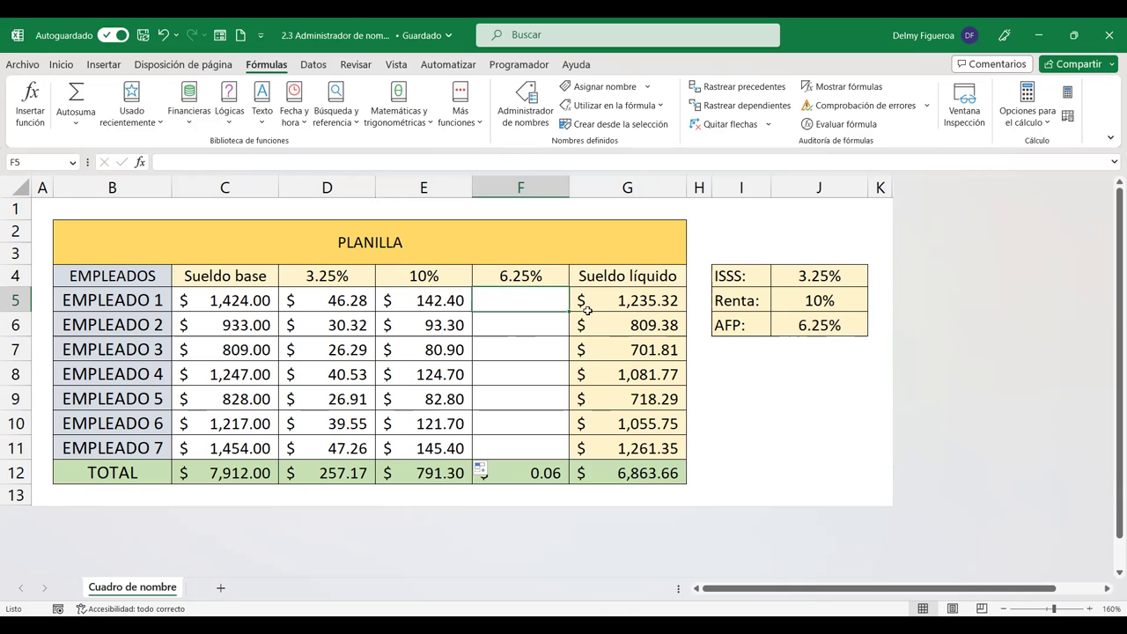
click(523, 109)
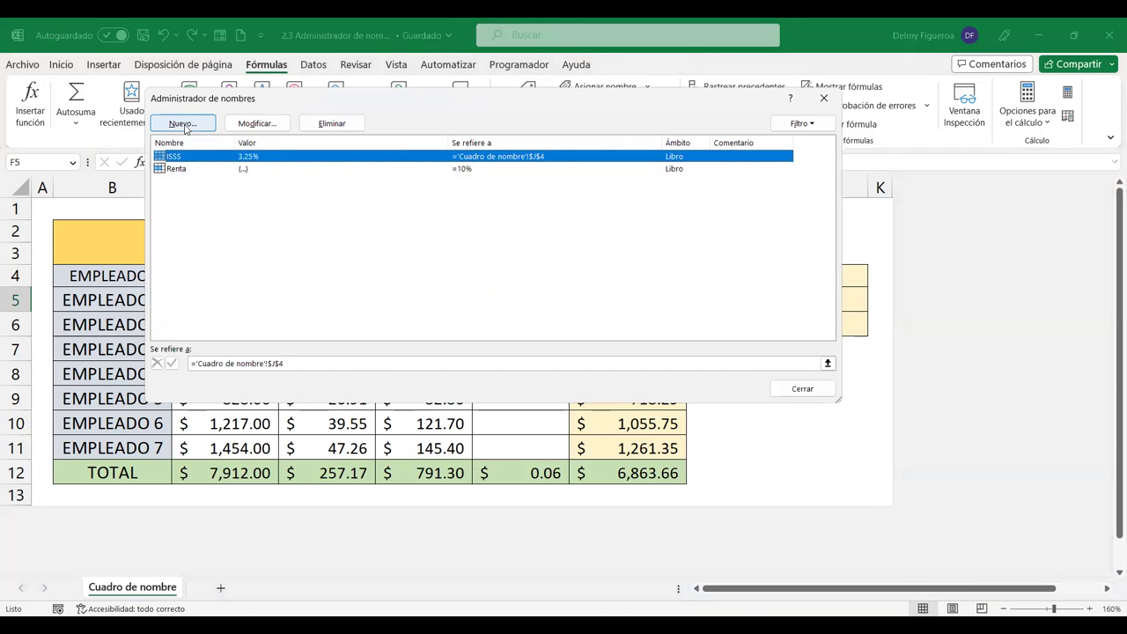
click(185, 125)
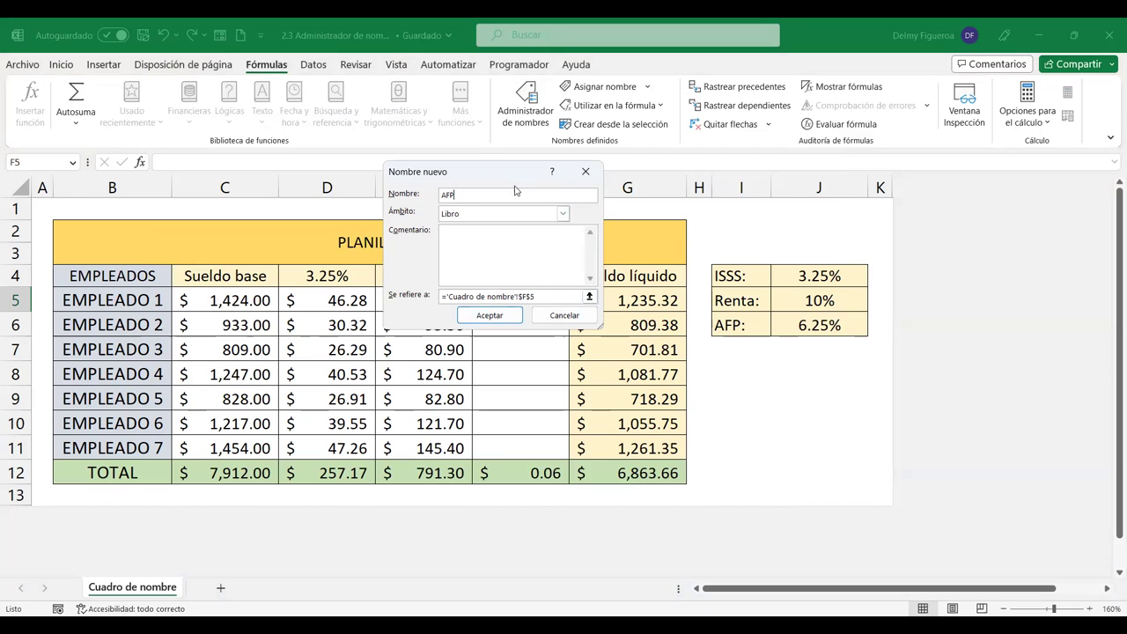
drag(532, 296, 400, 295)
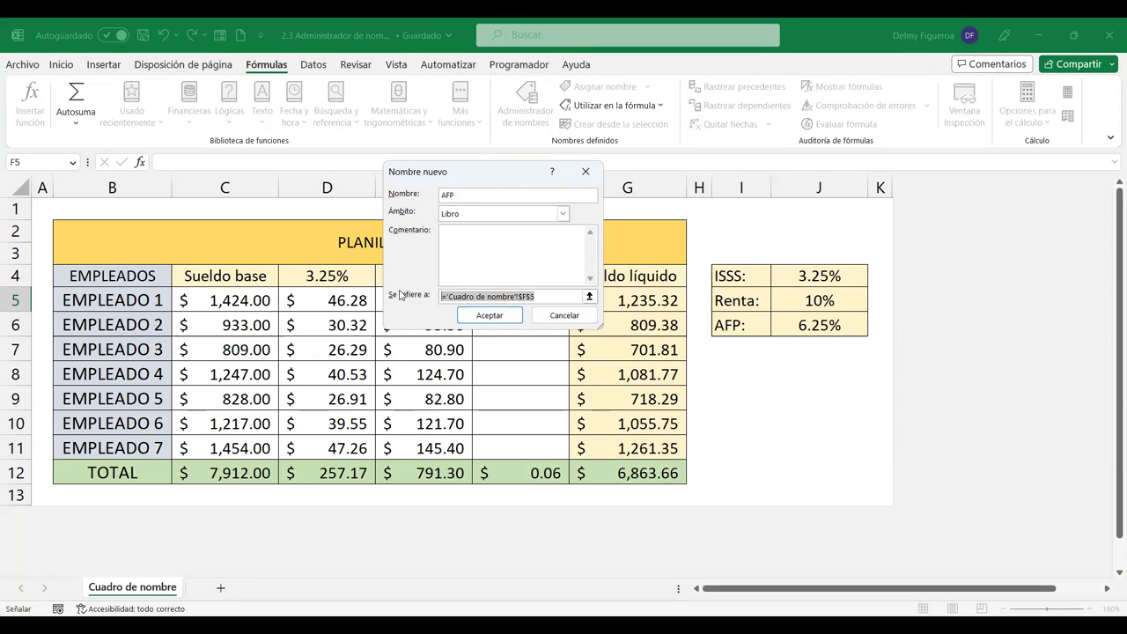
key(BackSpace)
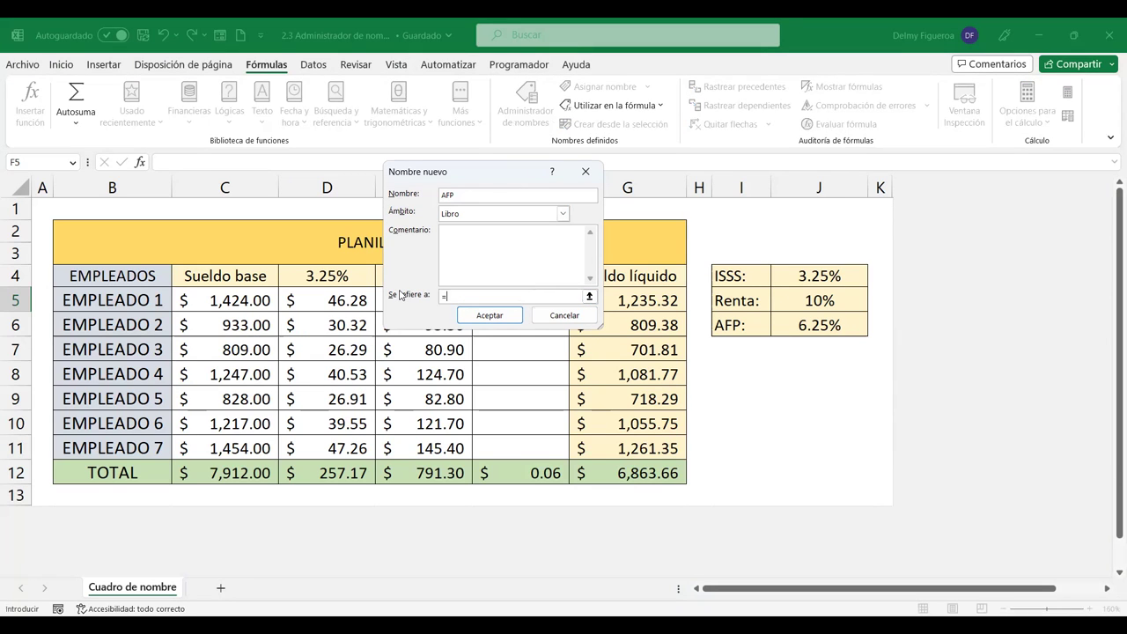
text(=)
click(821, 326)
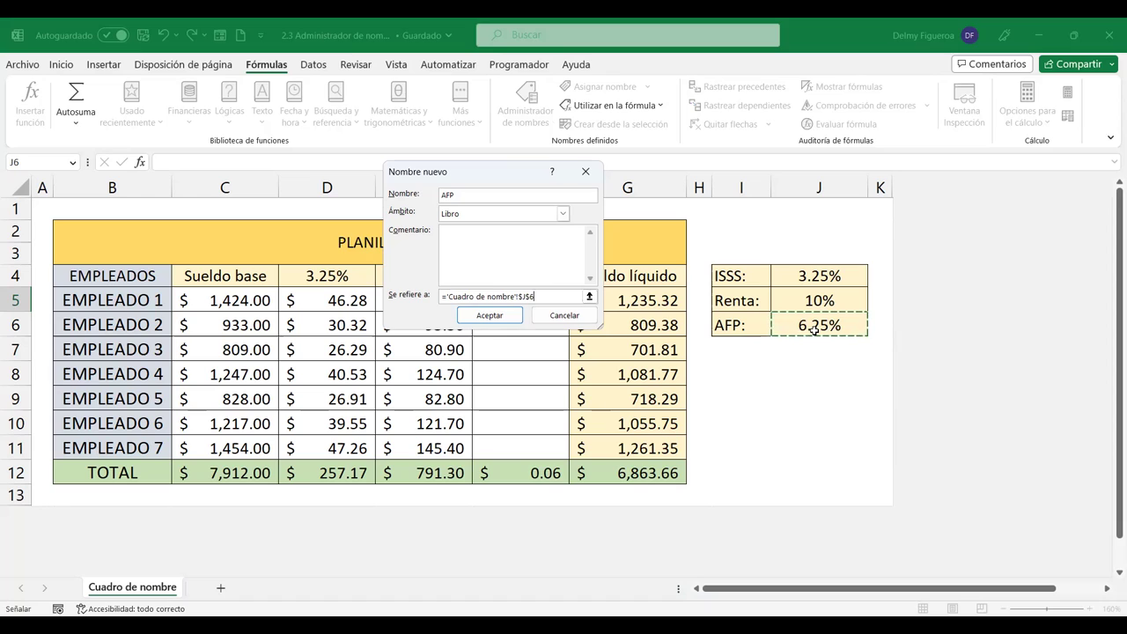
click(505, 319)
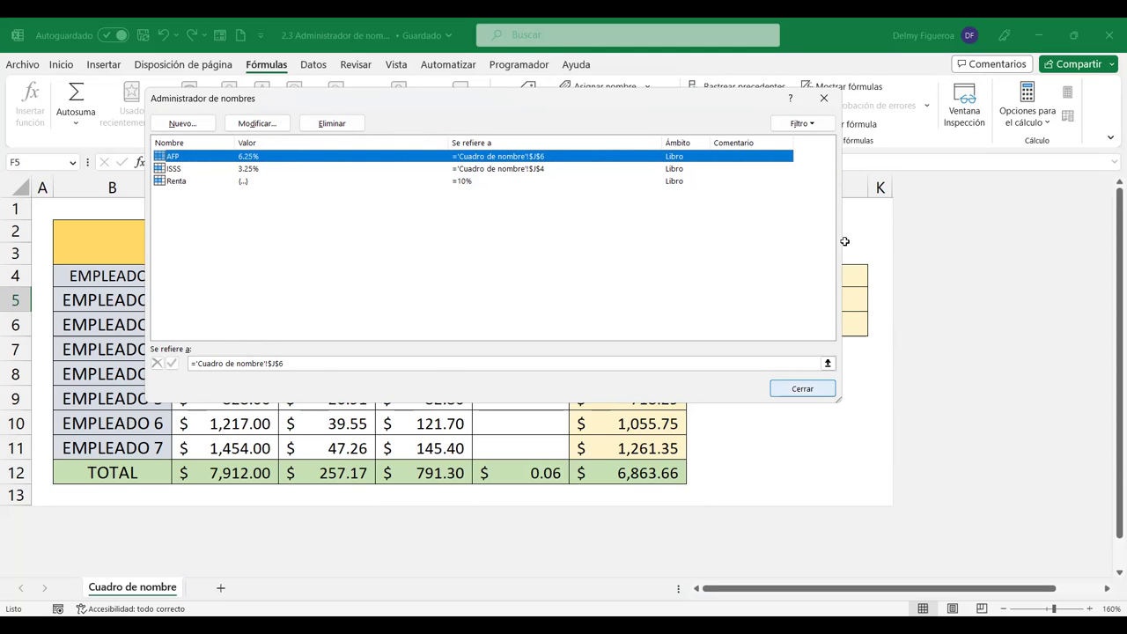
key(Escape)
Step: Calculate Employee 1's 6.25% deduction in F5 with the formula =C5*AFP and reselect that cell
text(=)
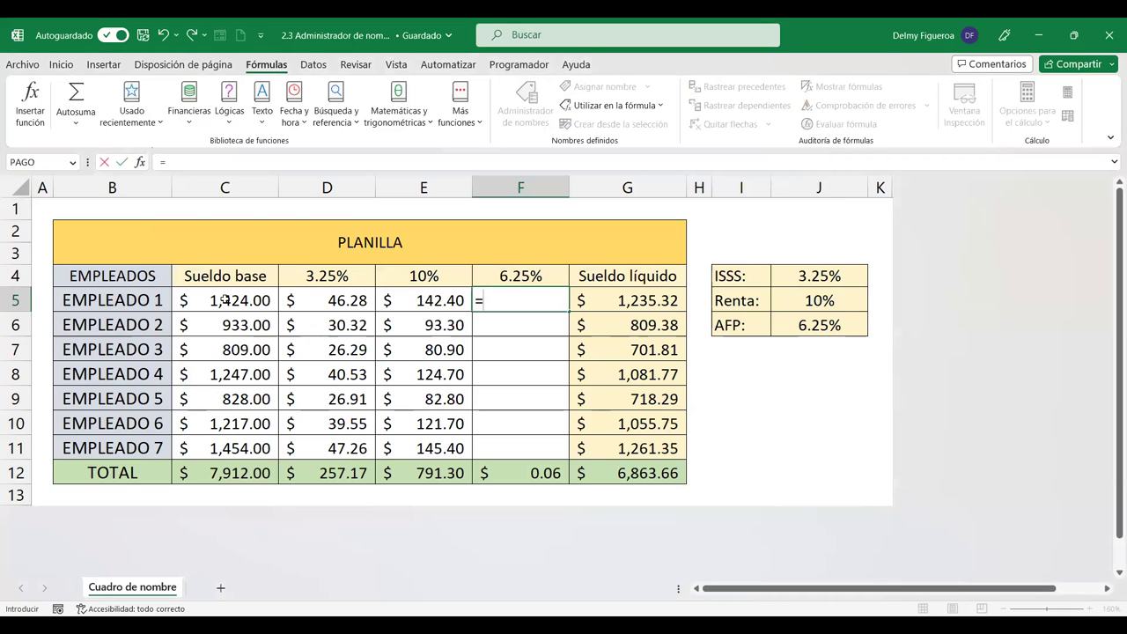
click(224, 300)
text(*)
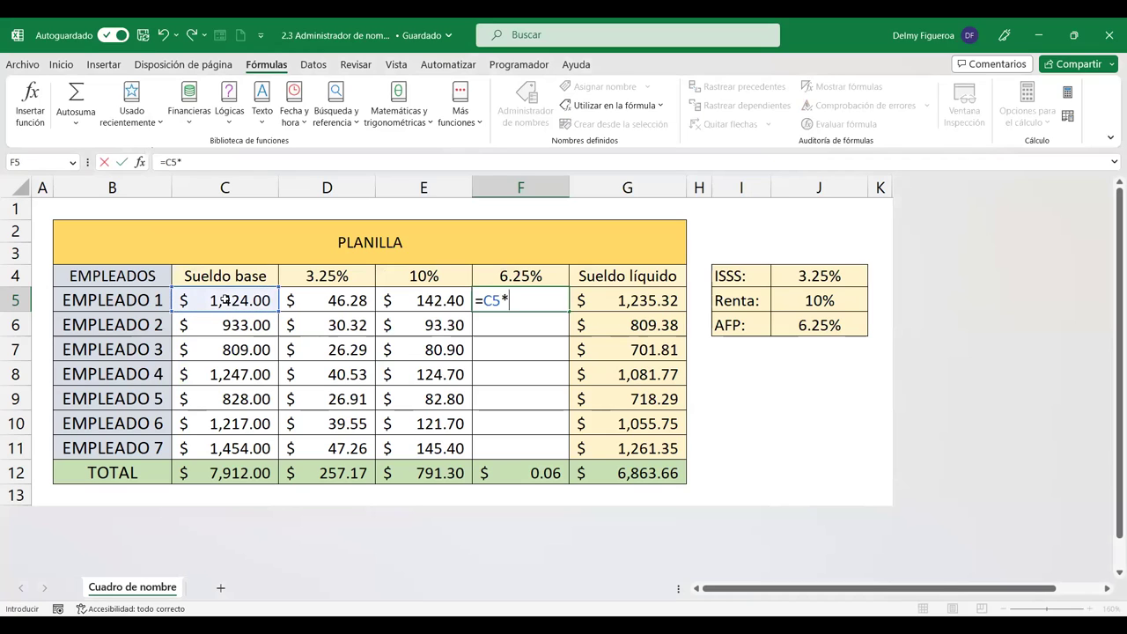
text(afp)
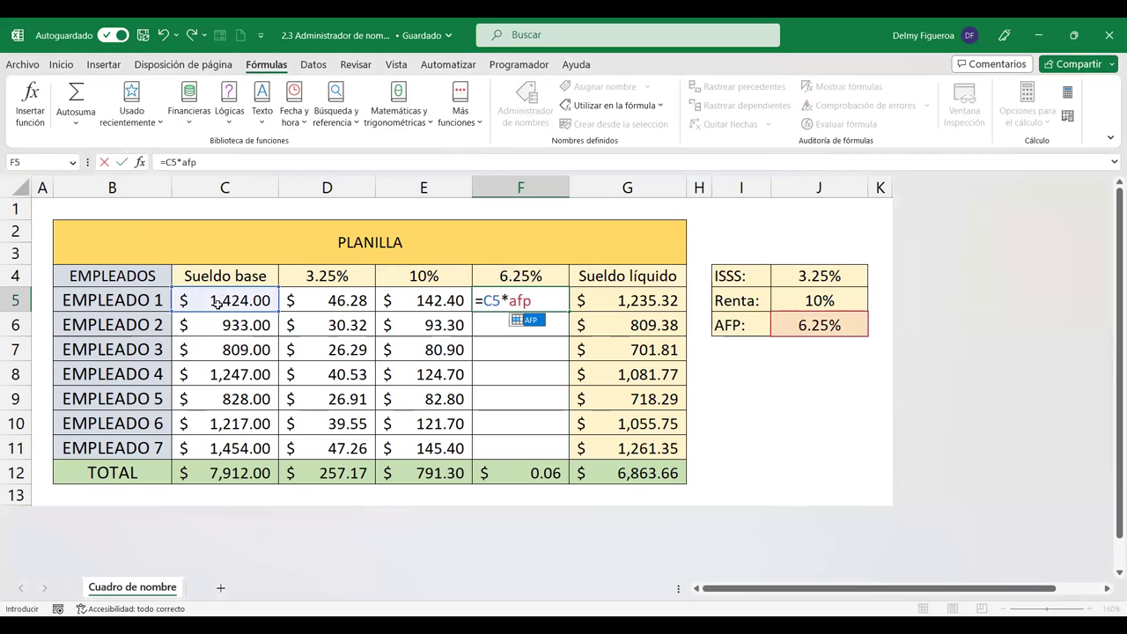
key(Return)
click(551, 292)
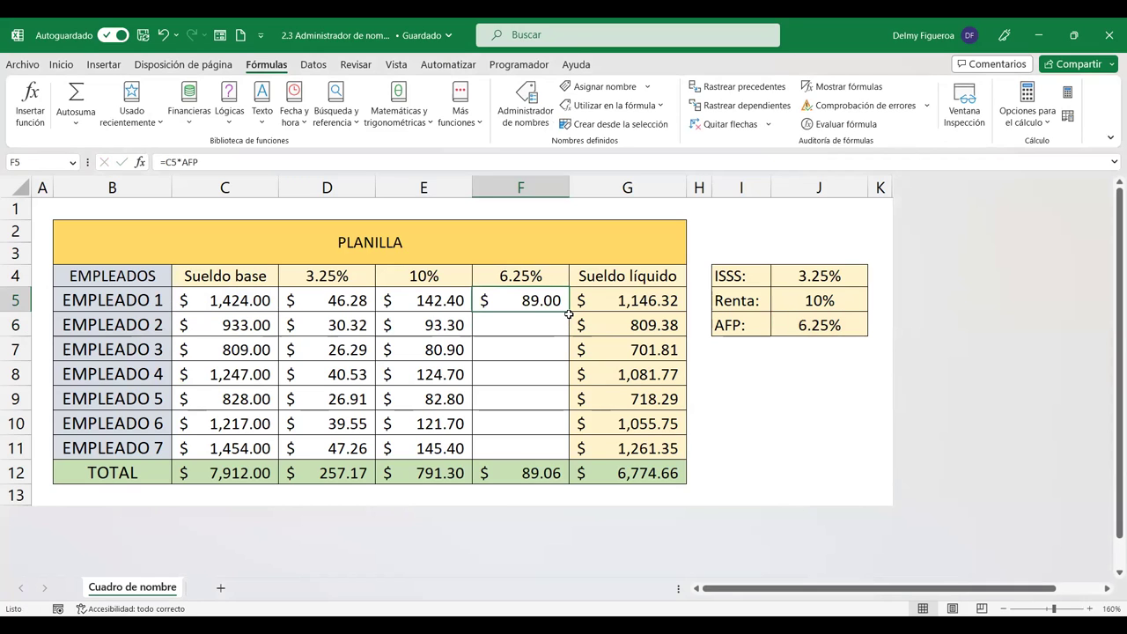
Step: Fill the AFP deduction formula from F5 down through F11 and check the names assigned to rate cells J4 to J6
drag(570, 311, 570, 453)
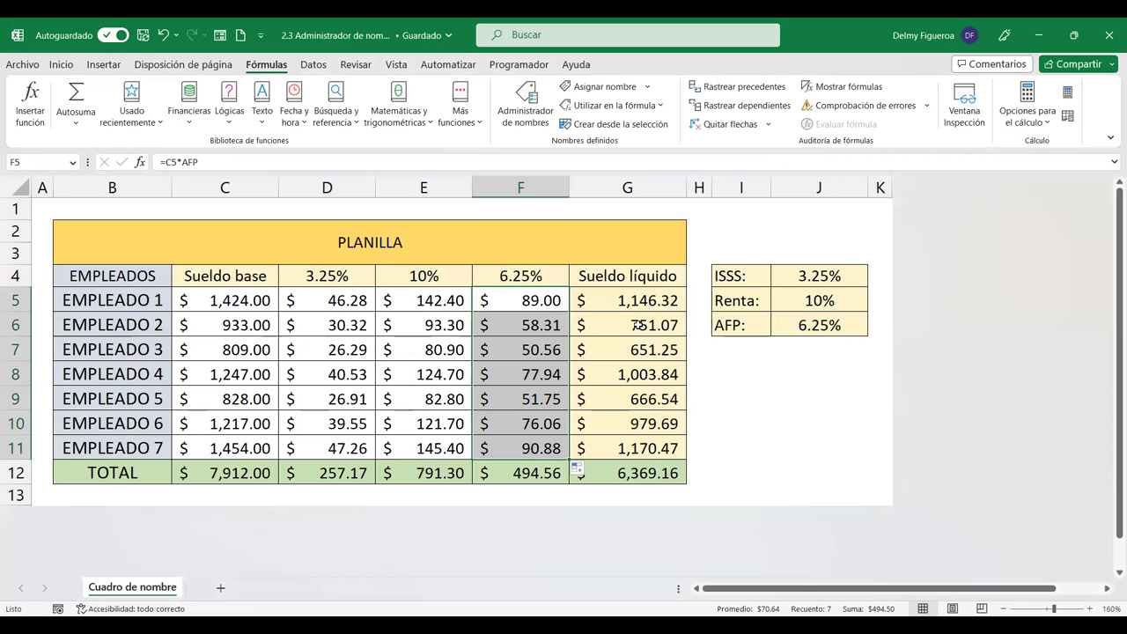
click(818, 276)
click(821, 300)
click(824, 324)
click(830, 297)
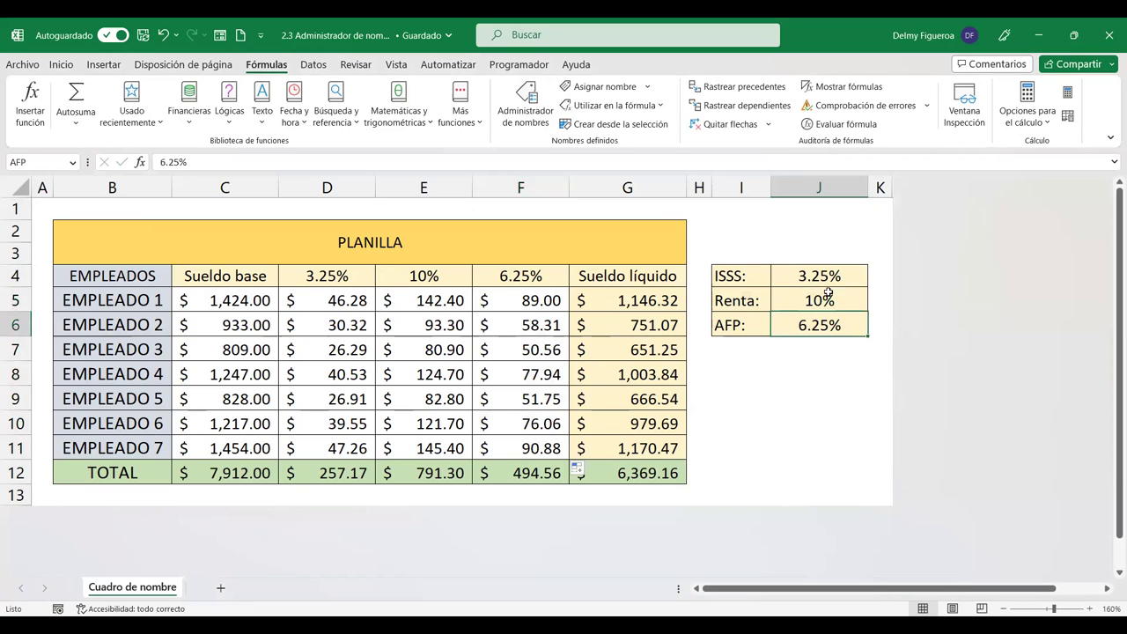
click(829, 268)
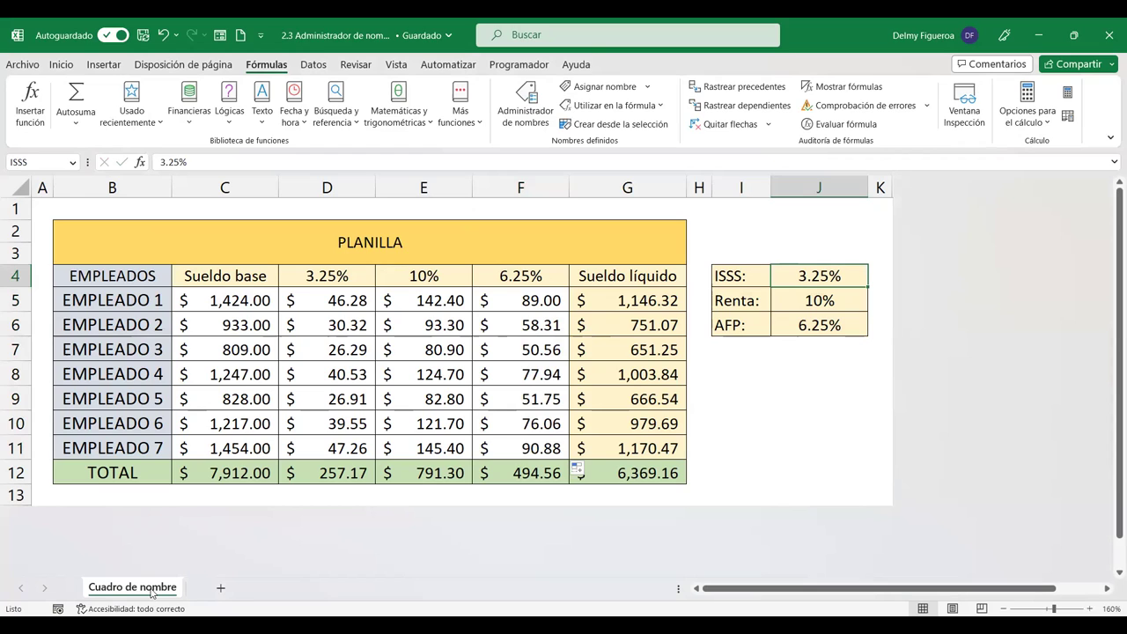
Step: Review the defined names in the Name Box list and in the Name Manager, leaving C5 selected
click(239, 472)
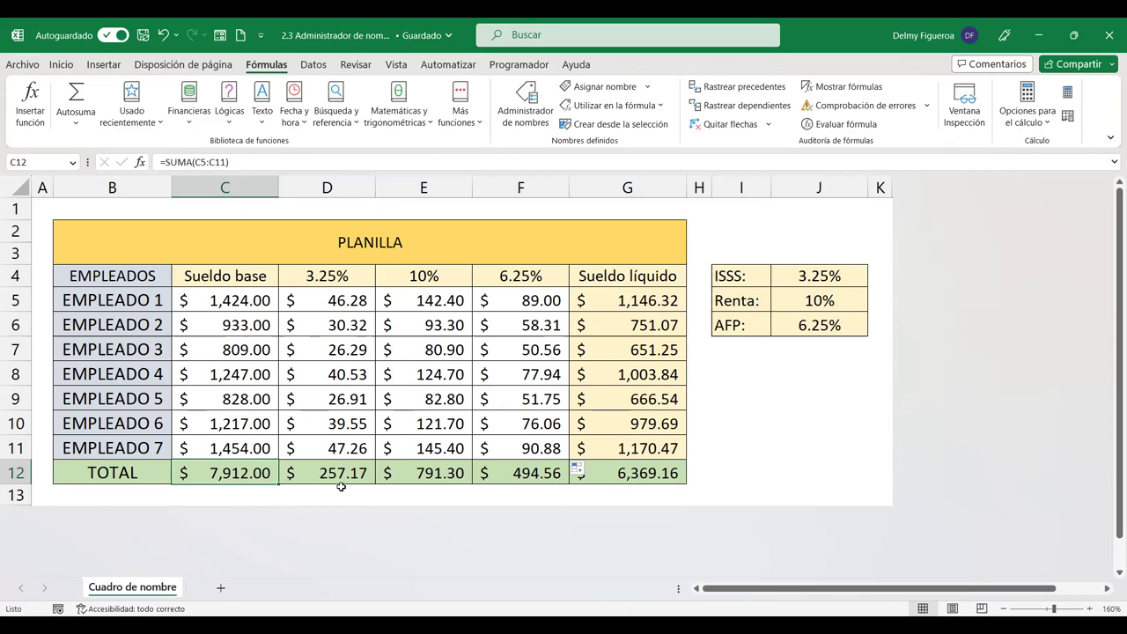
click(74, 164)
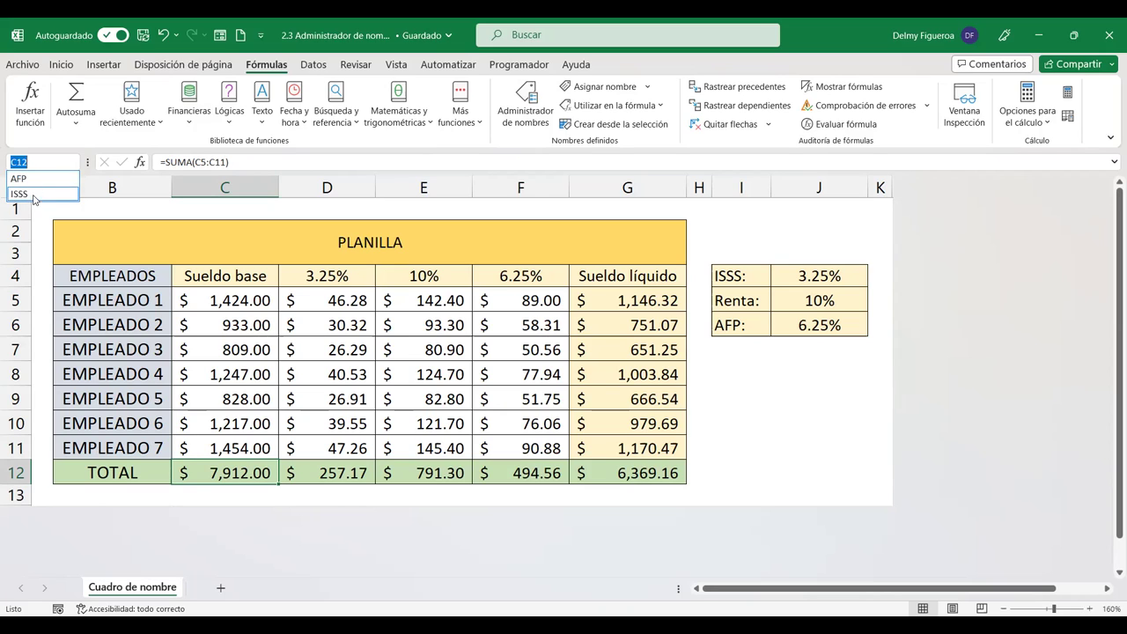
click(266, 300)
click(253, 299)
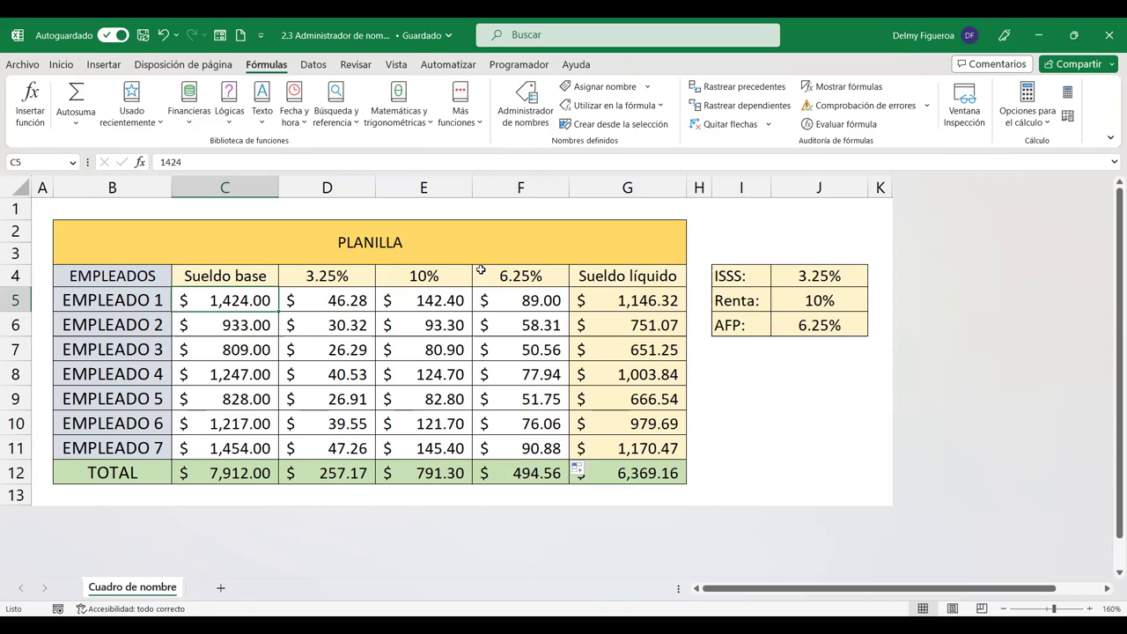
click(526, 105)
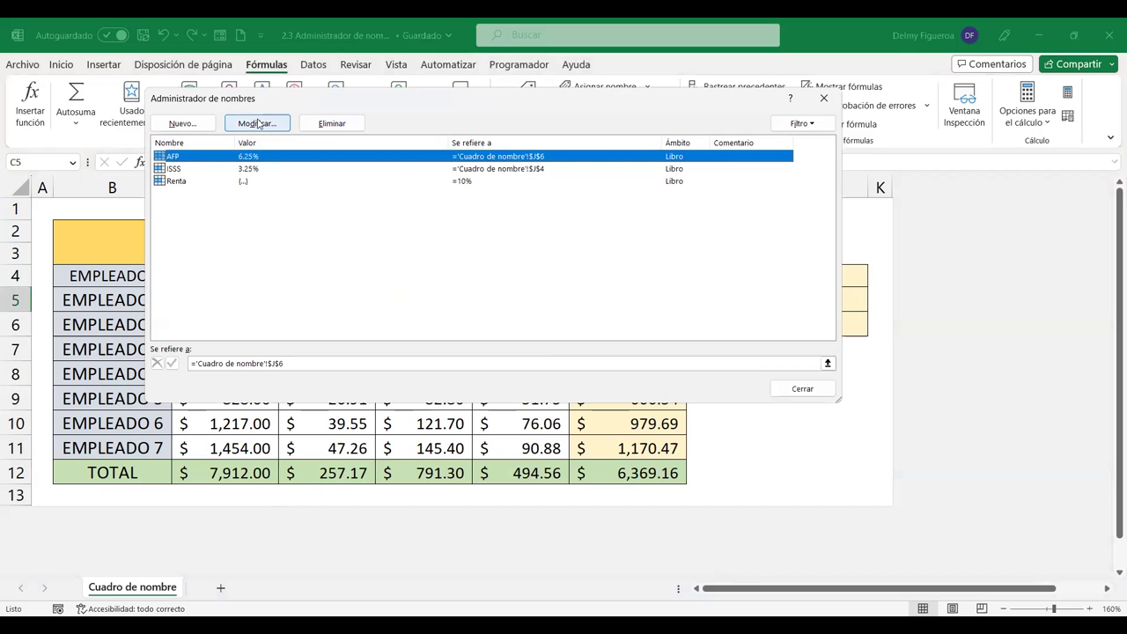
click(818, 388)
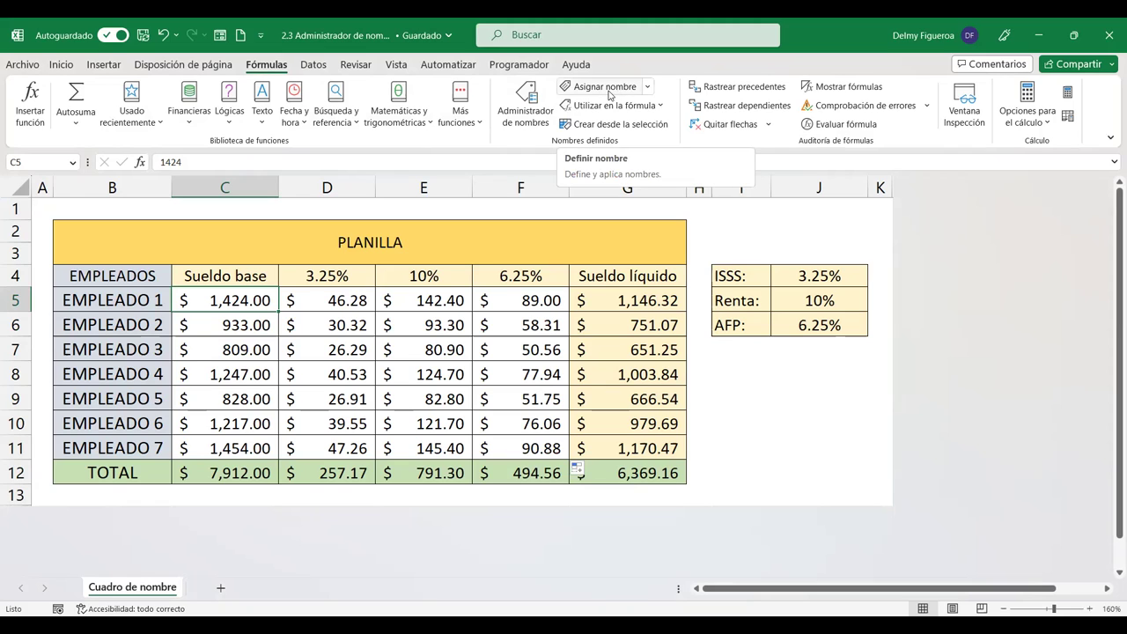
Step: Examine the new-name settings for C5 and the Apply Names dialog with its expanded options, cancelling both
click(626, 89)
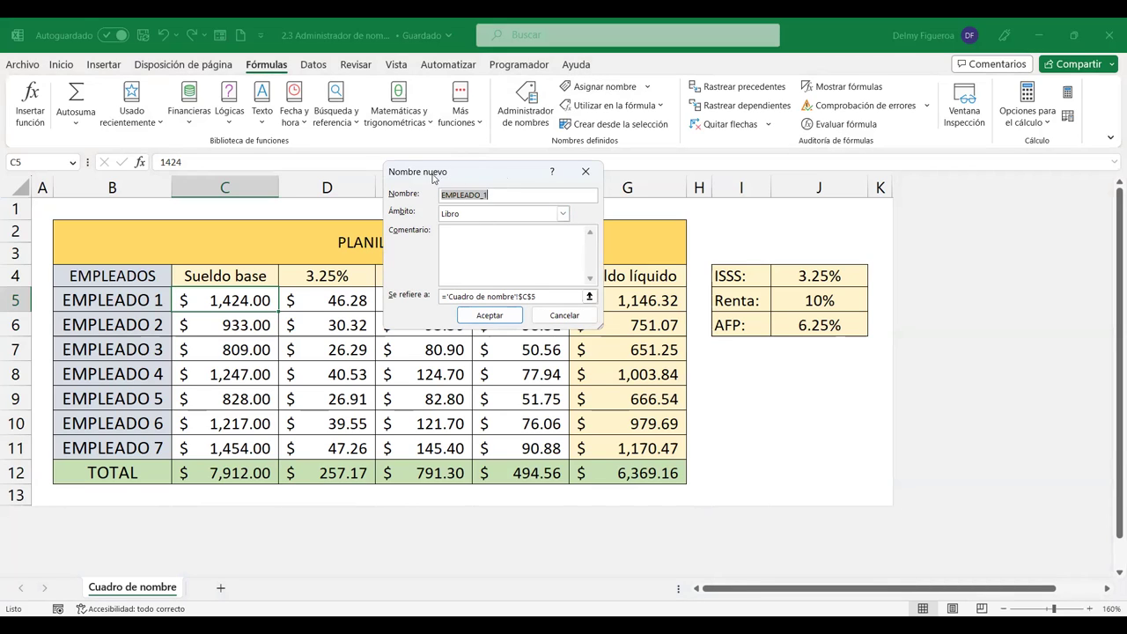
click(564, 315)
click(650, 87)
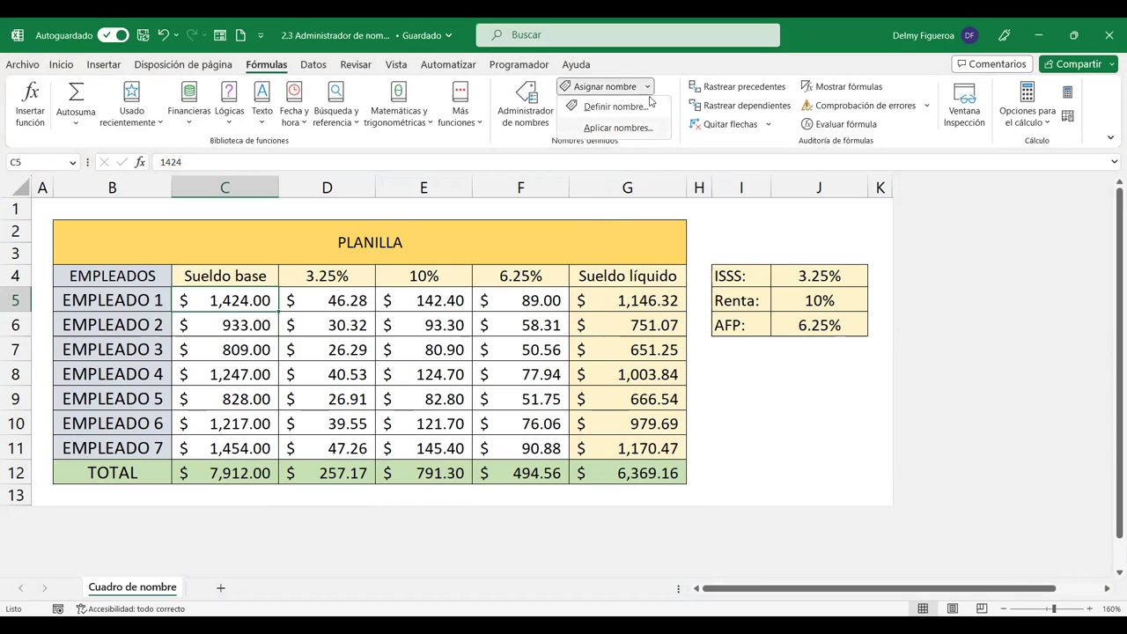
click(617, 128)
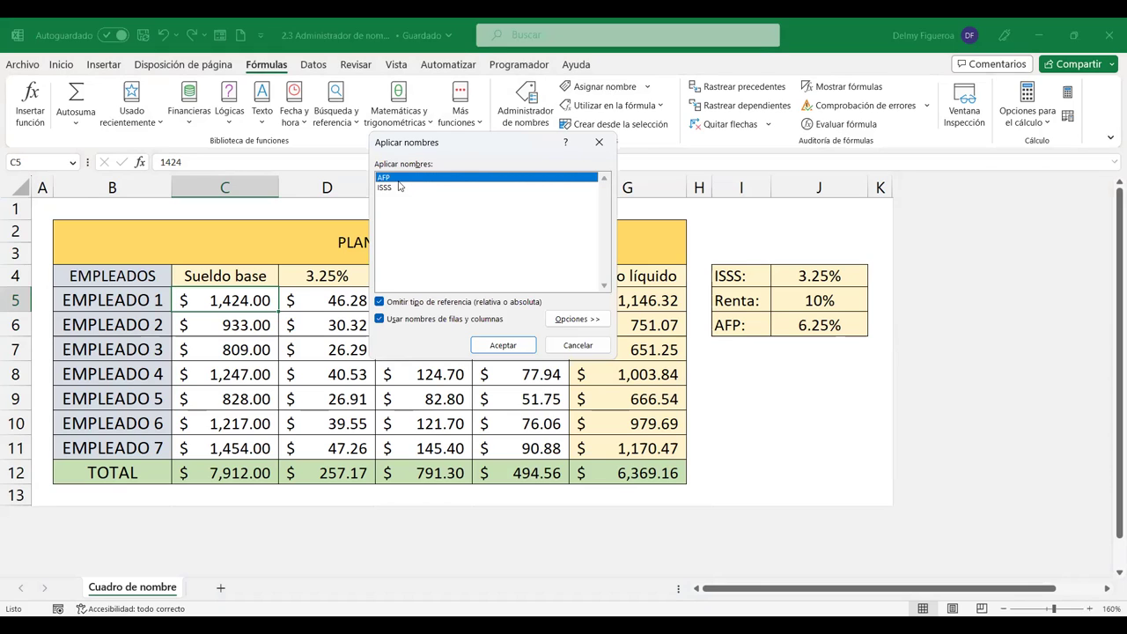
click(588, 320)
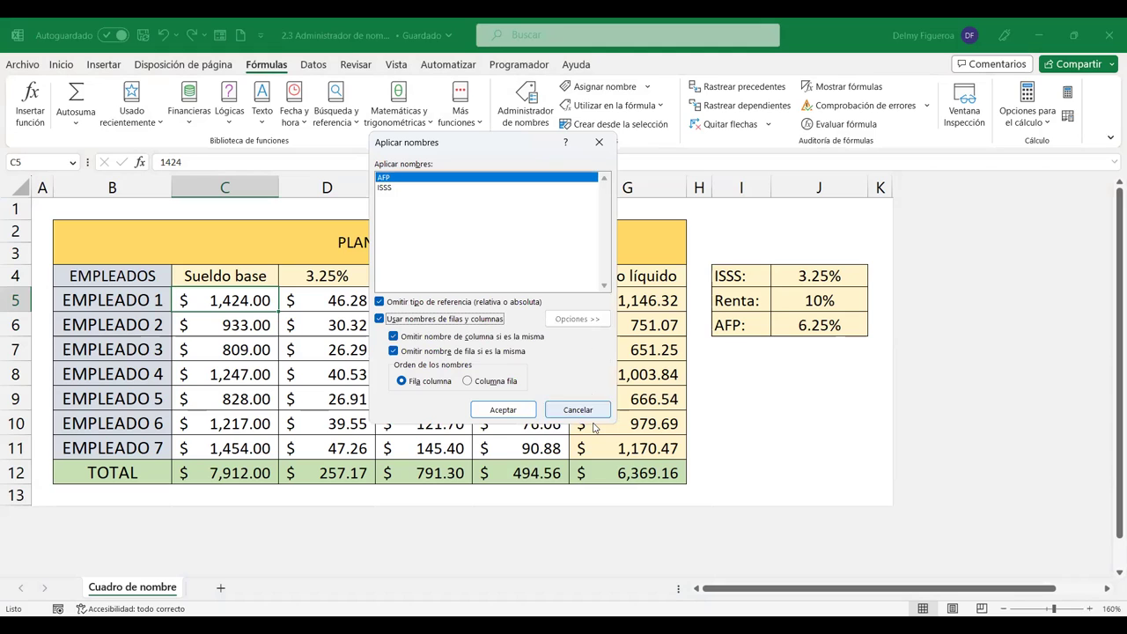
click(585, 412)
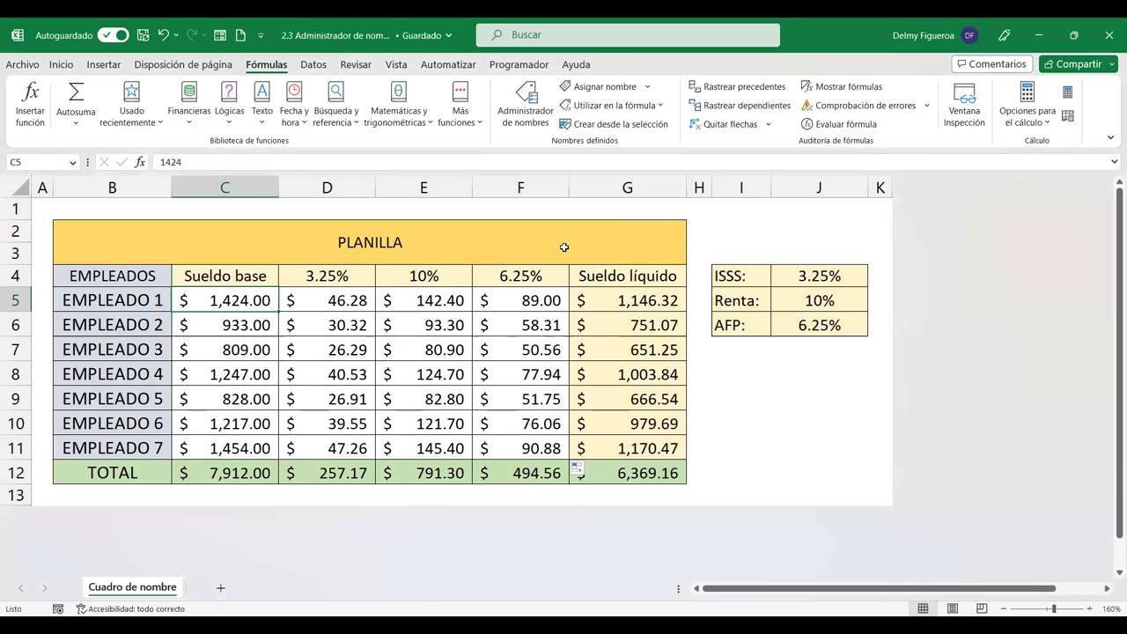
Step: Add a new worksheet after Cuadro de nombre and set the font size of all its cells to 14
click(222, 589)
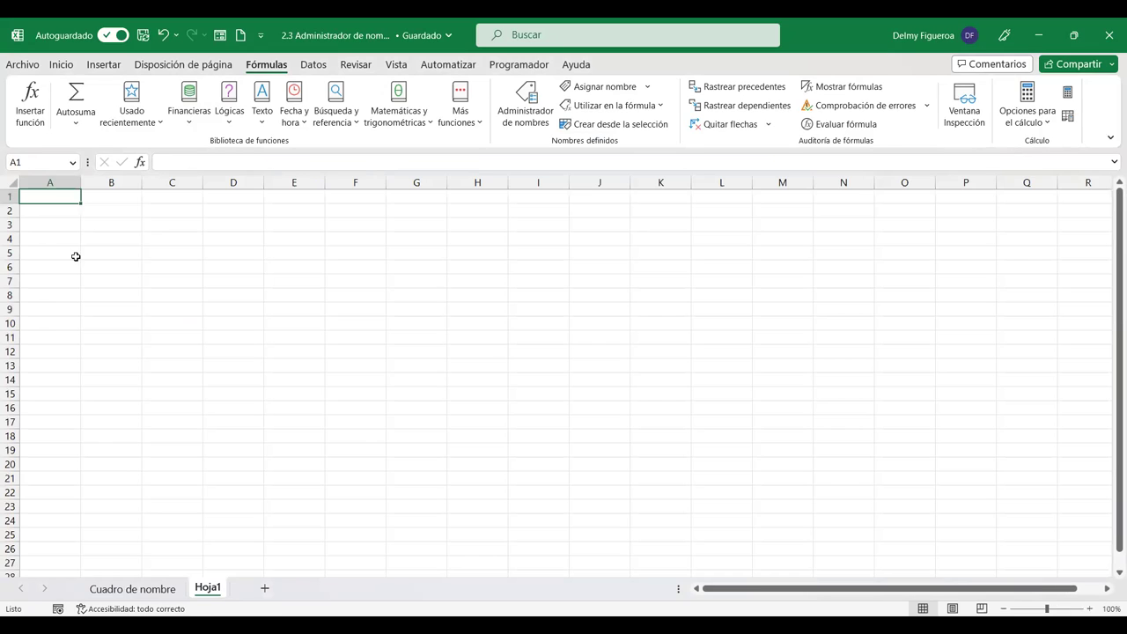
click(12, 183)
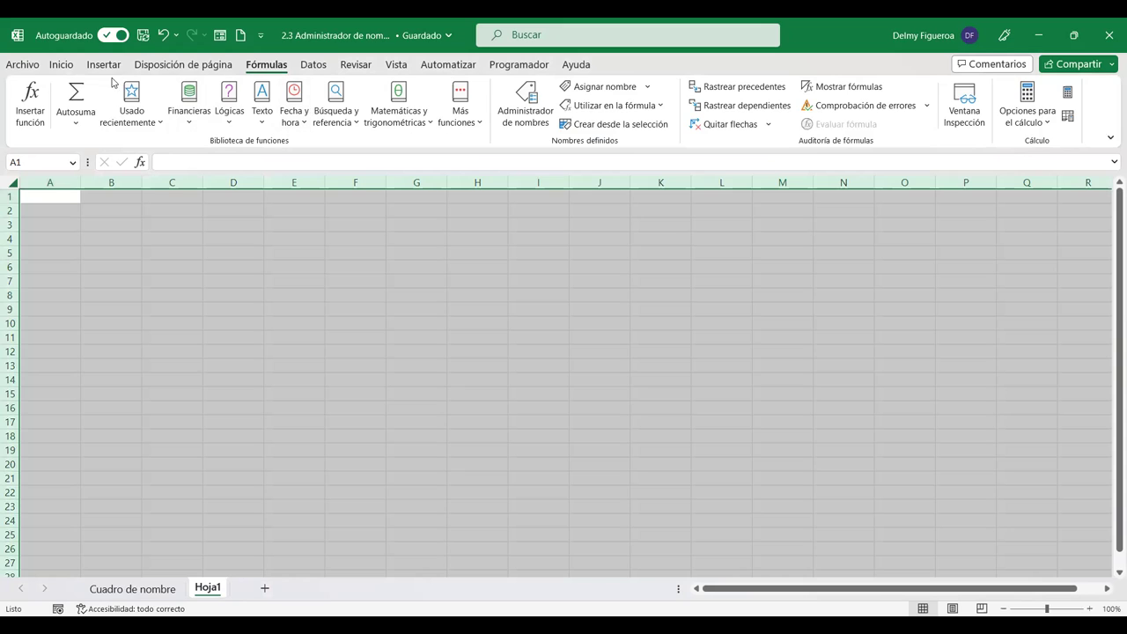
click(61, 65)
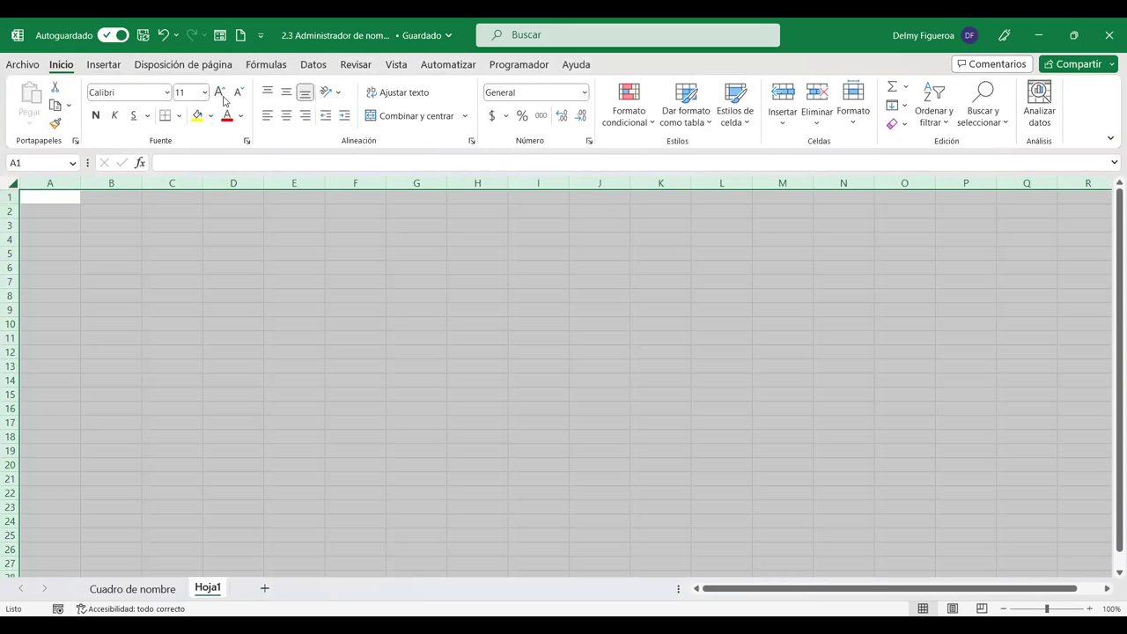
click(220, 93)
click(220, 93)
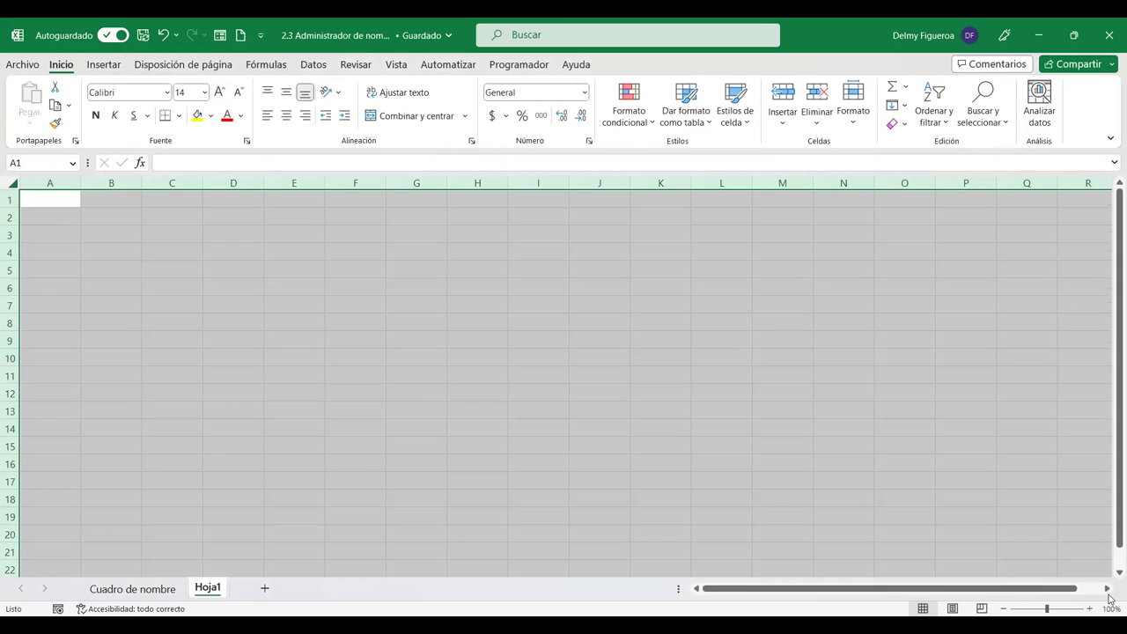
click(1090, 608)
click(1090, 609)
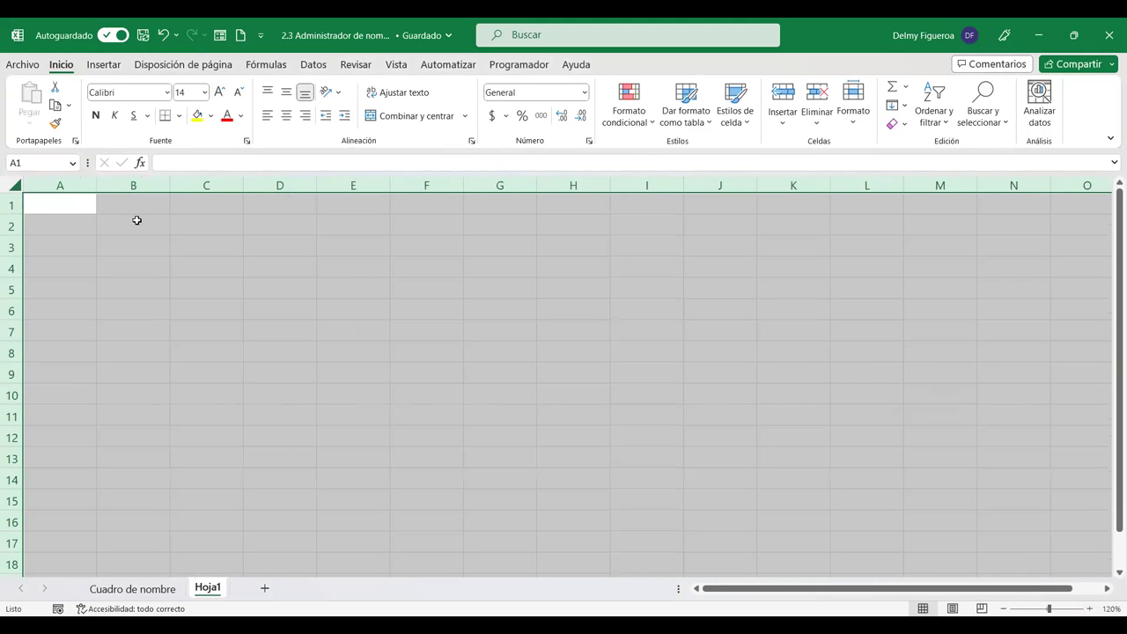
click(73, 207)
Step: In cell A1 of Hoja1, enter the formula =AFP by inserting the defined name, and check the entered formula
click(150, 592)
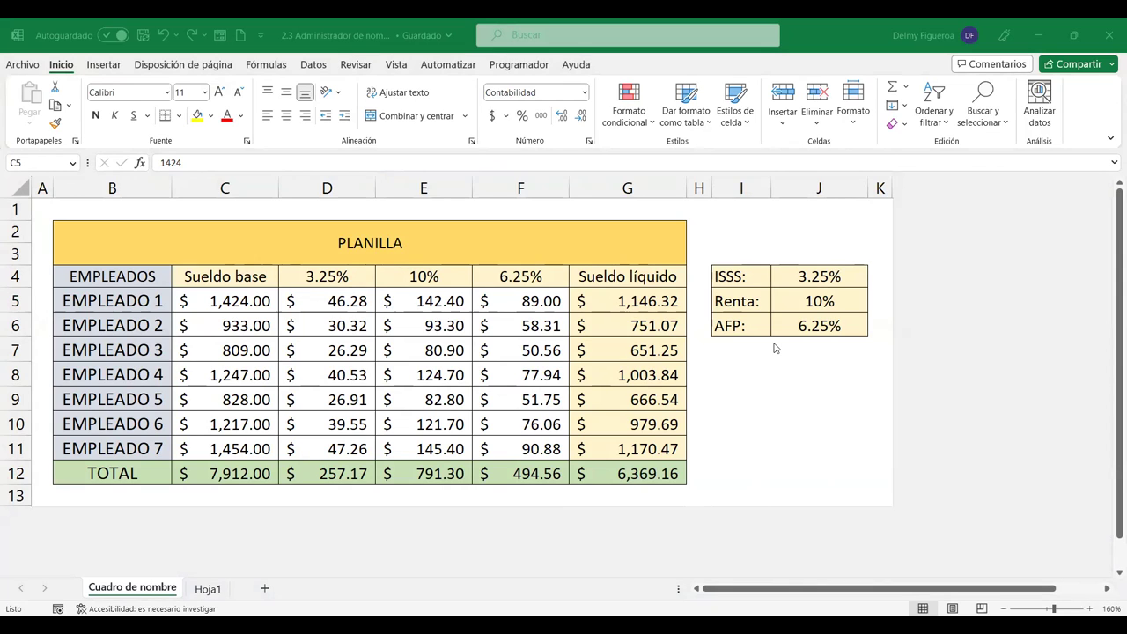
click(768, 370)
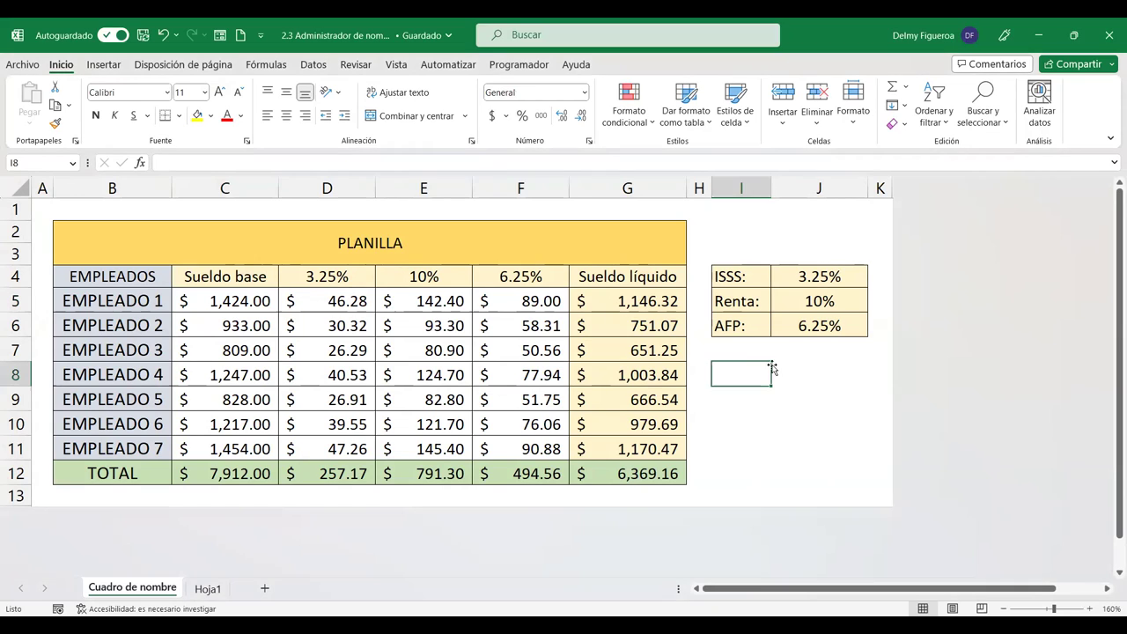
click(211, 593)
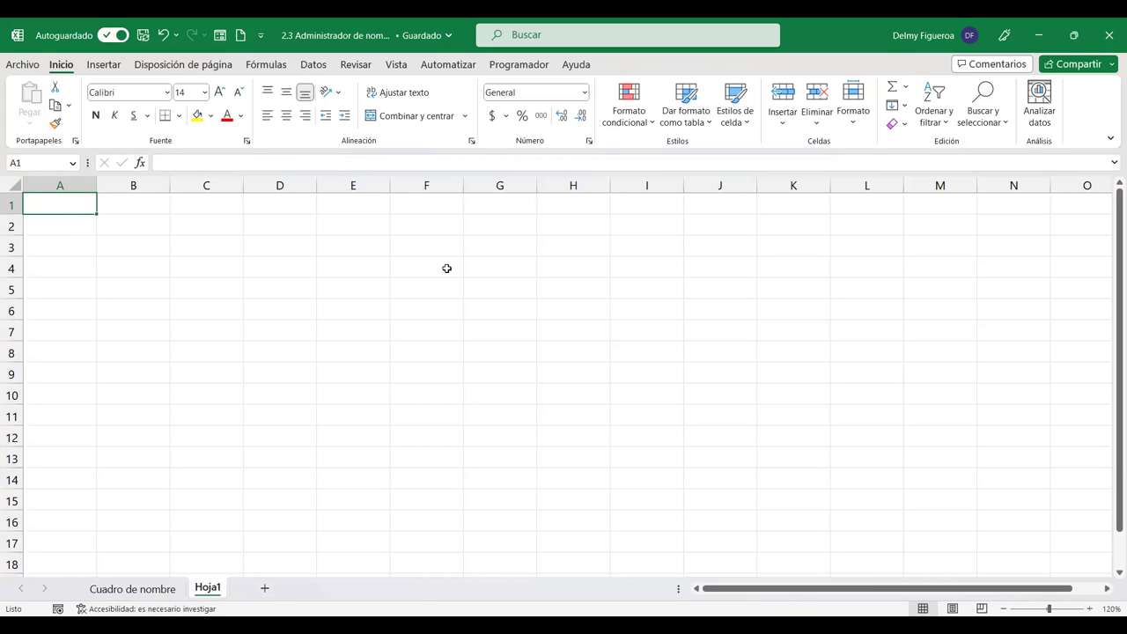
text(=)
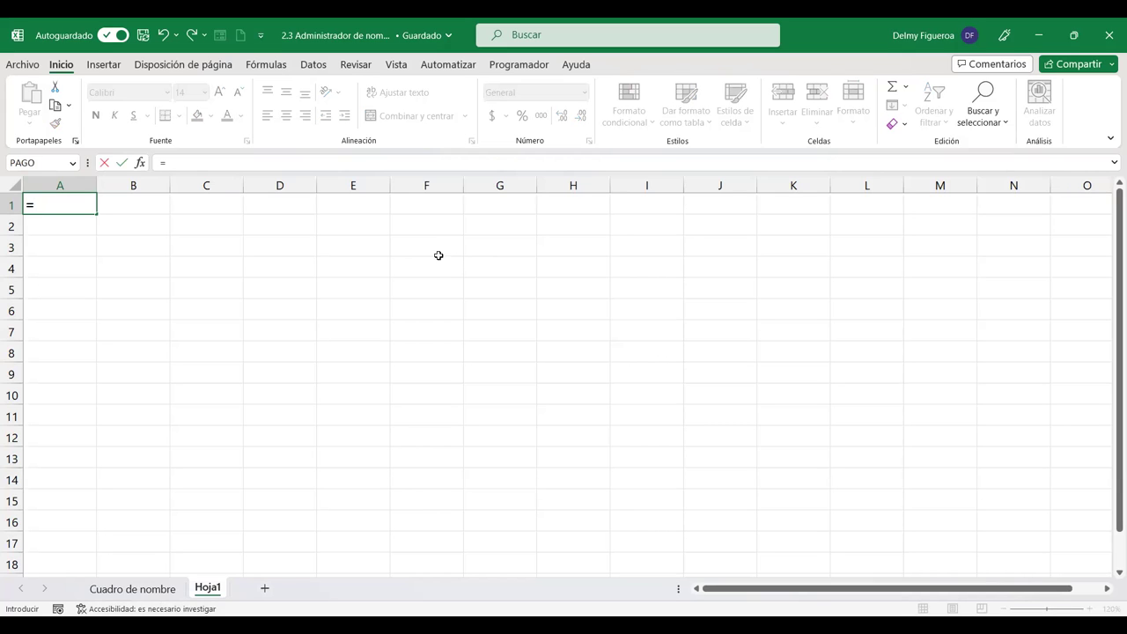
click(279, 71)
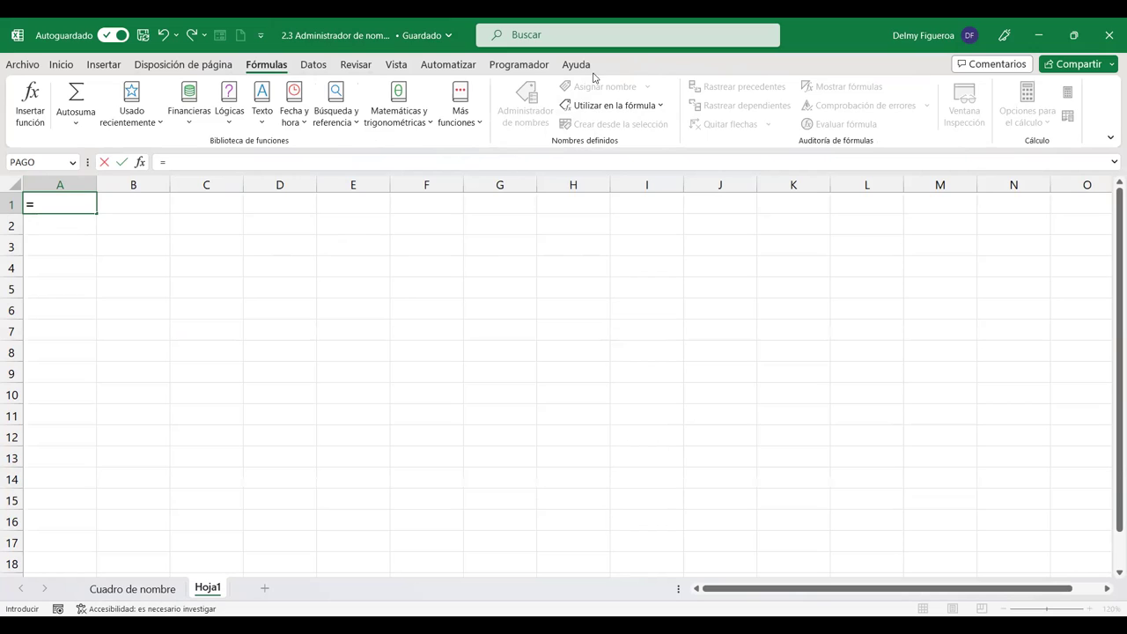
click(634, 105)
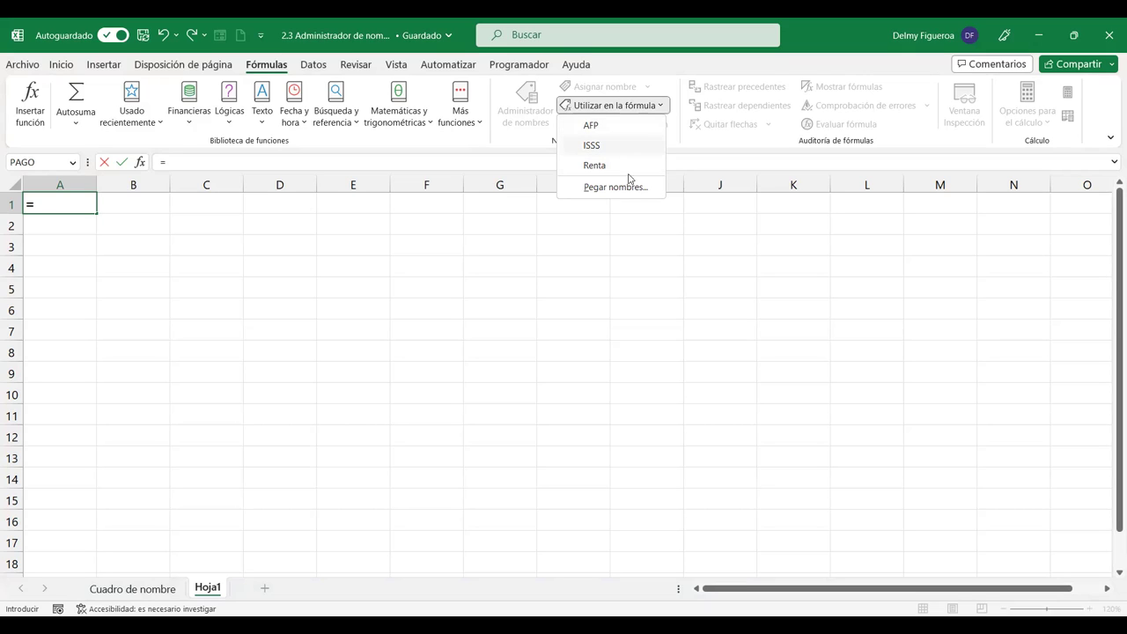
click(604, 129)
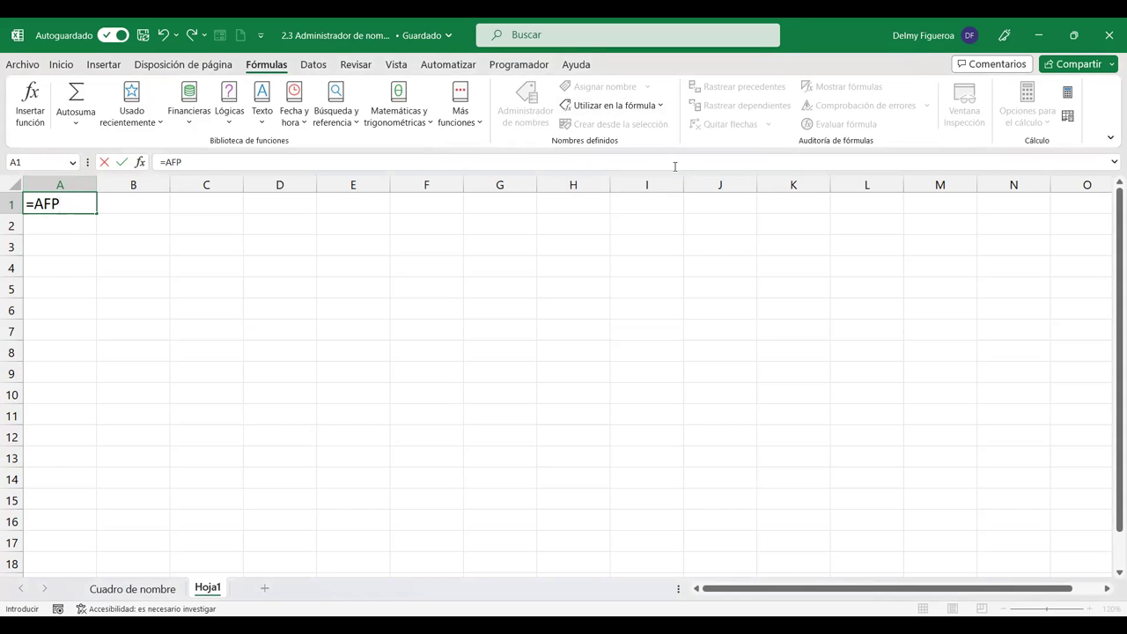
key(Return)
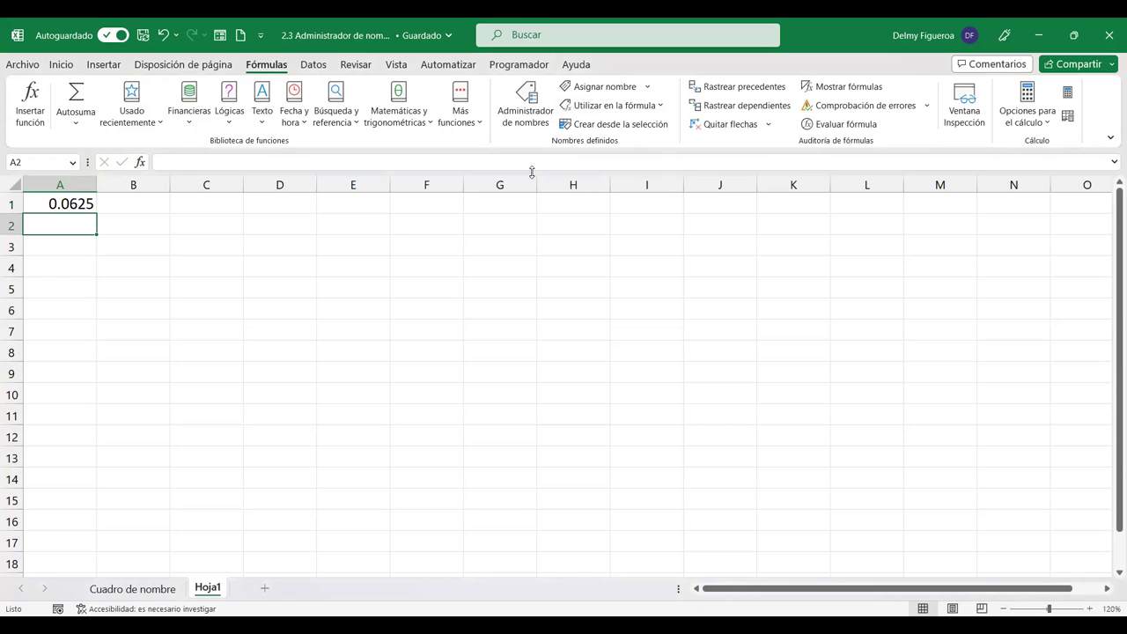
click(53, 203)
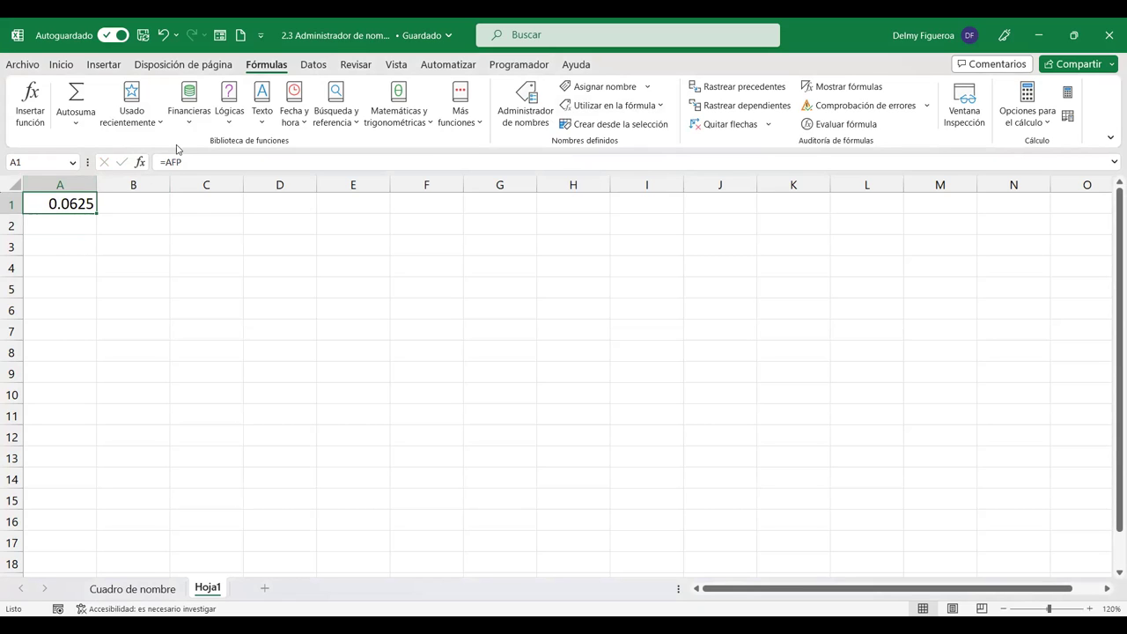
Step: Enter the formula =ISSS in cell A2 of Hoja1, using the suggested defined name
click(69, 224)
text(=)
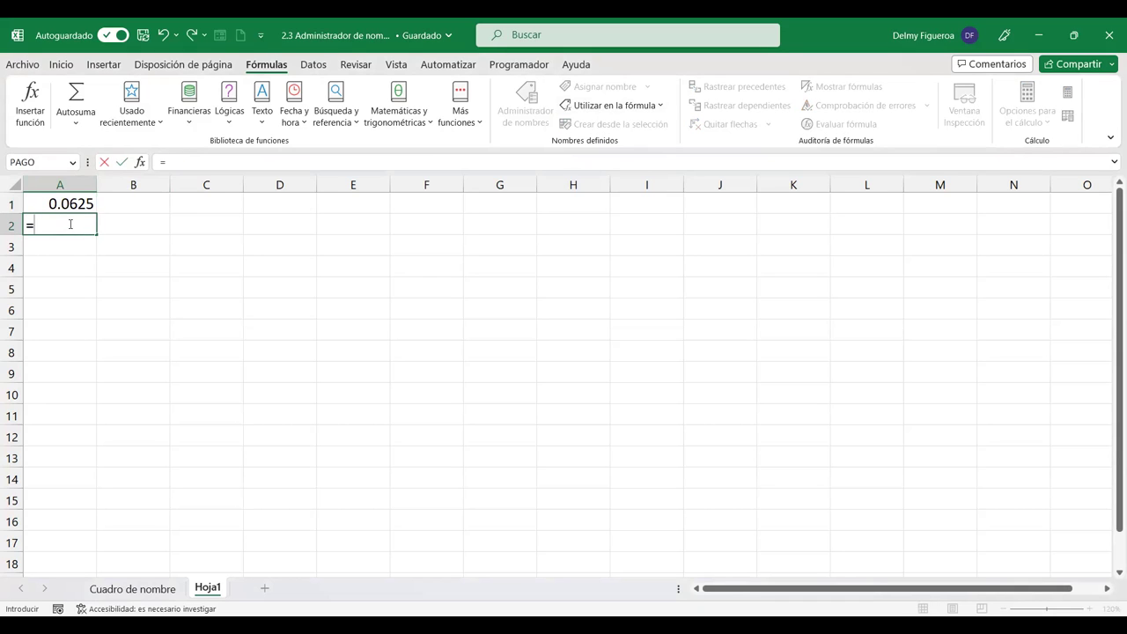
text(ISS)
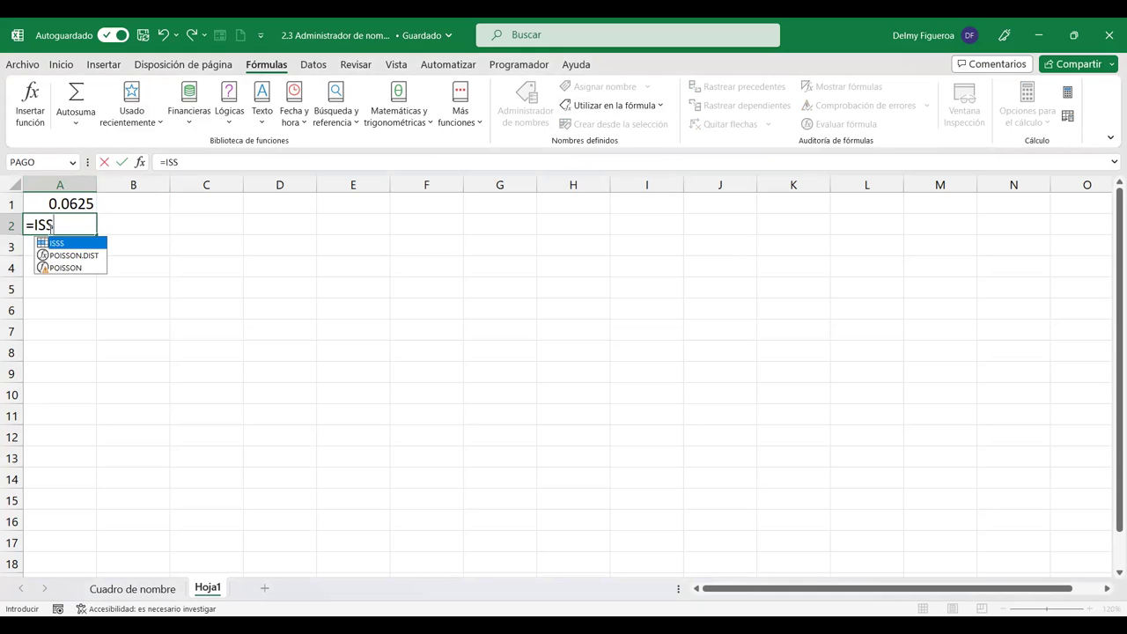
double_click(63, 244)
key(Return)
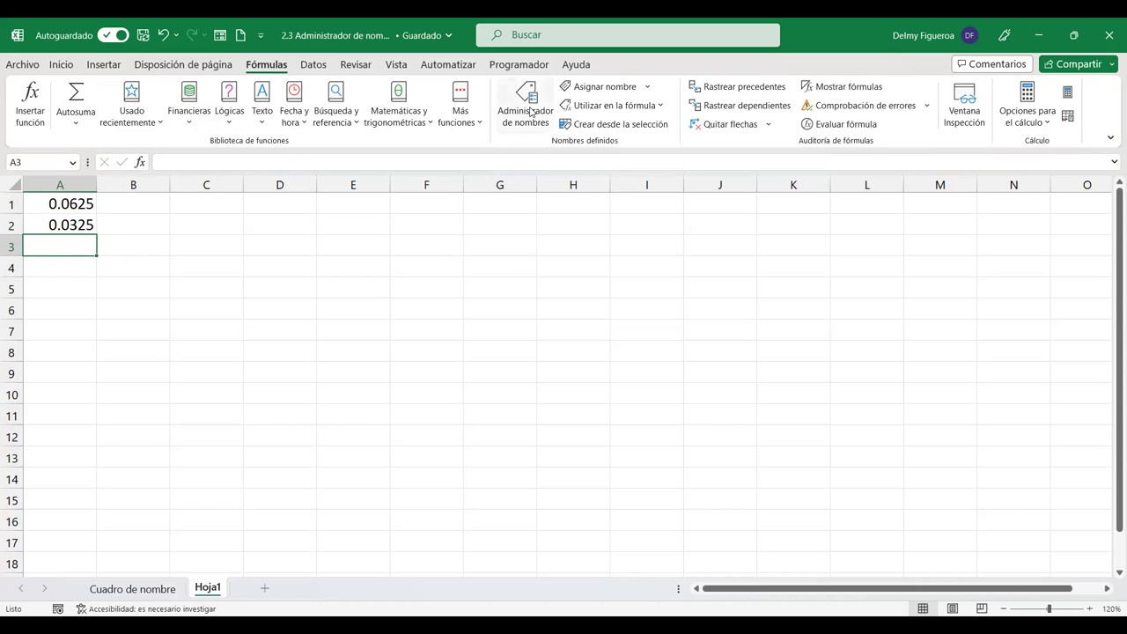
click(628, 89)
click(568, 350)
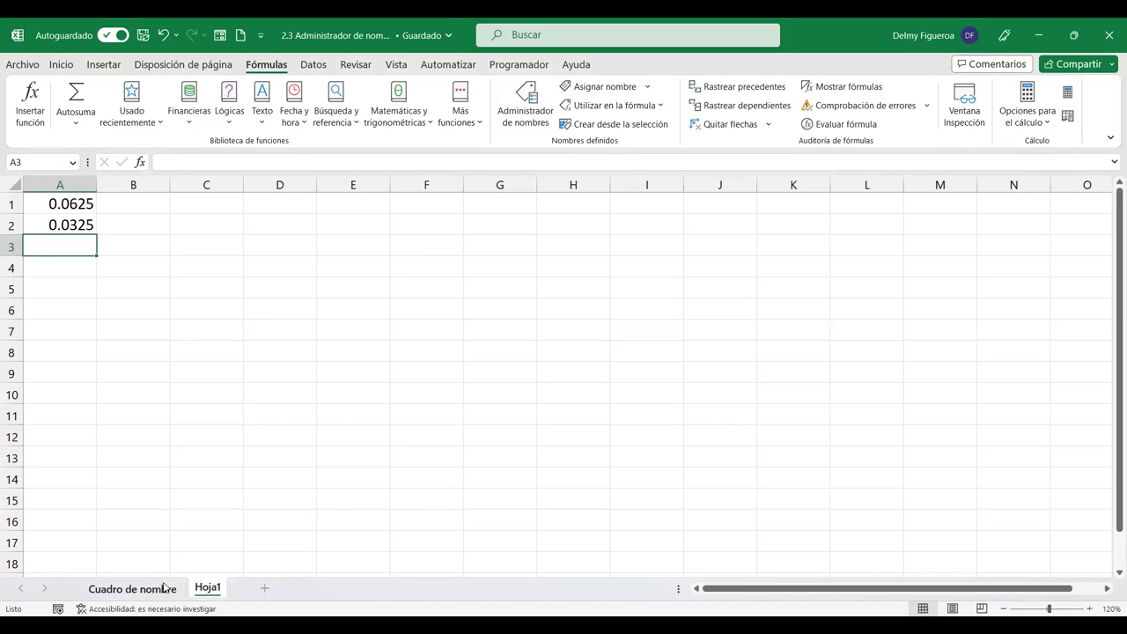
Step: Copy the PLANILLA table B2:G12 from the Cuadro de nombre sheet and paste it into Hoja1 starting at B2
click(164, 588)
drag(138, 236, 526, 472)
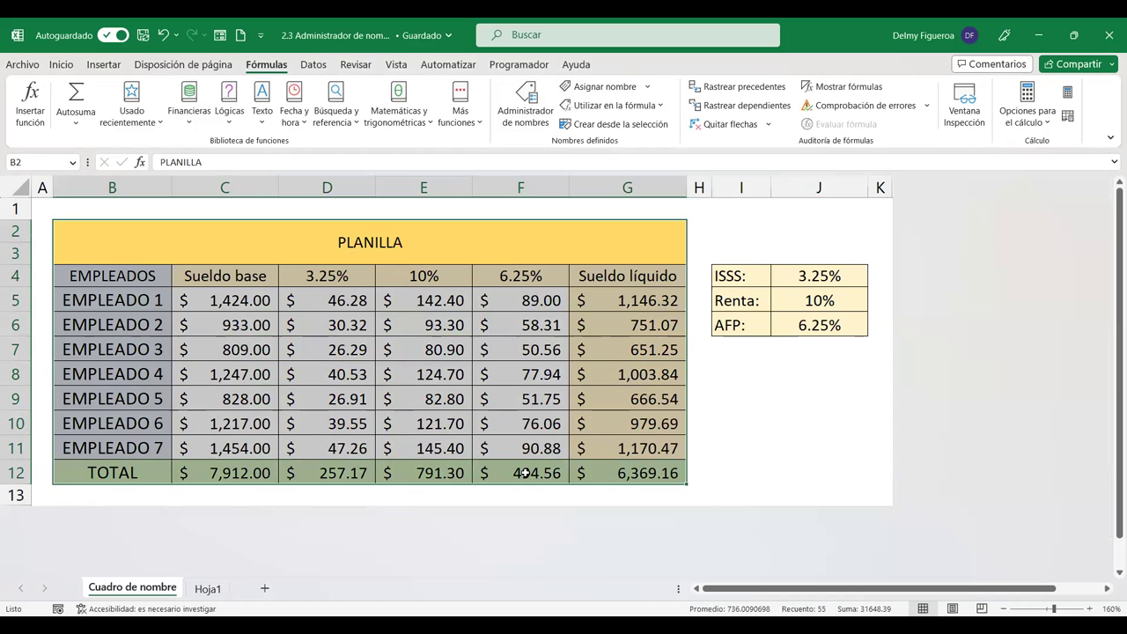
key(ctrl+c)
click(209, 588)
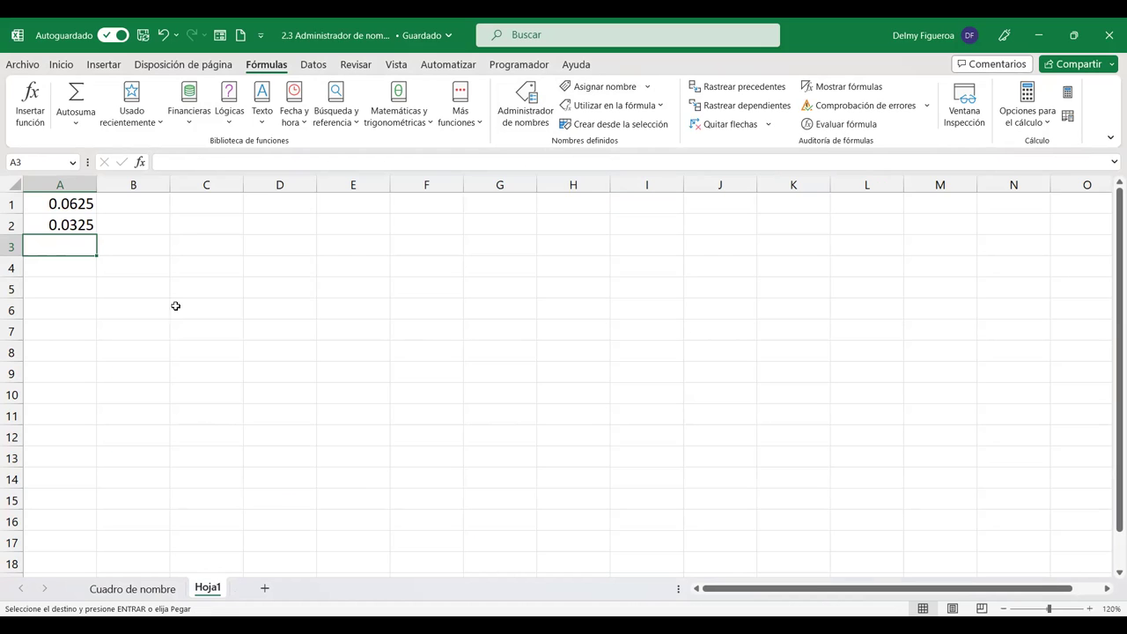
click(141, 589)
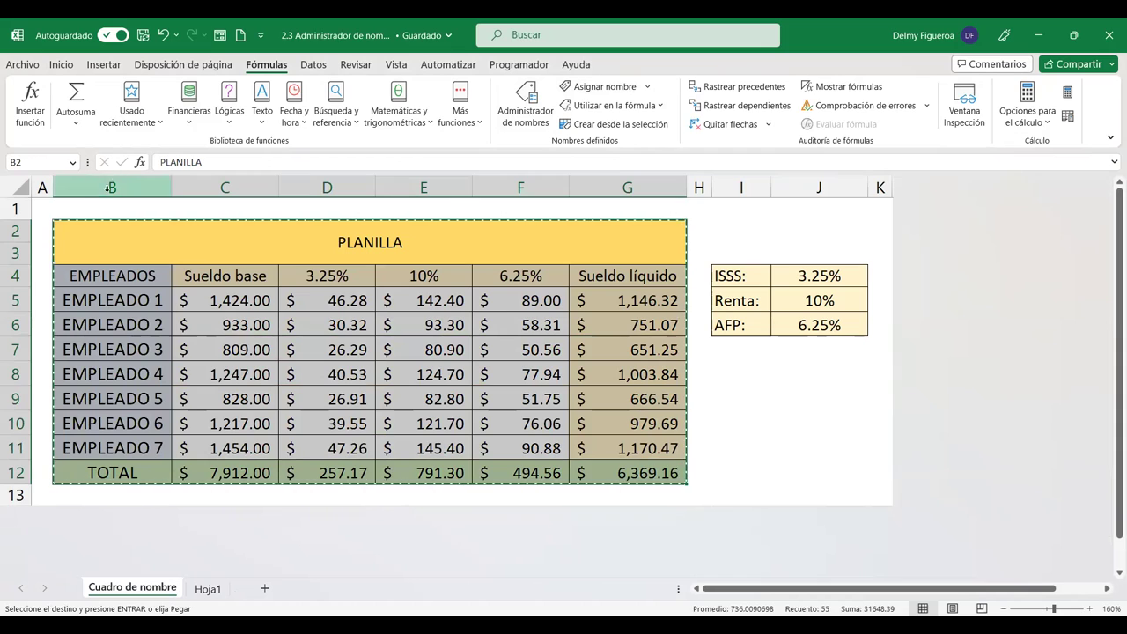
click(210, 589)
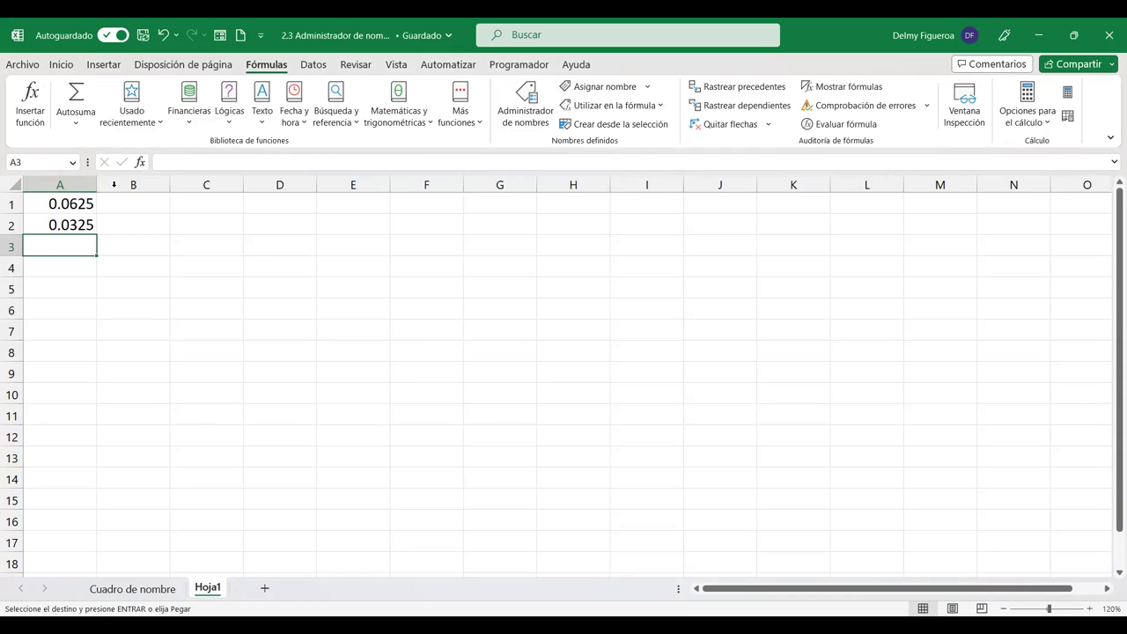
click(129, 222)
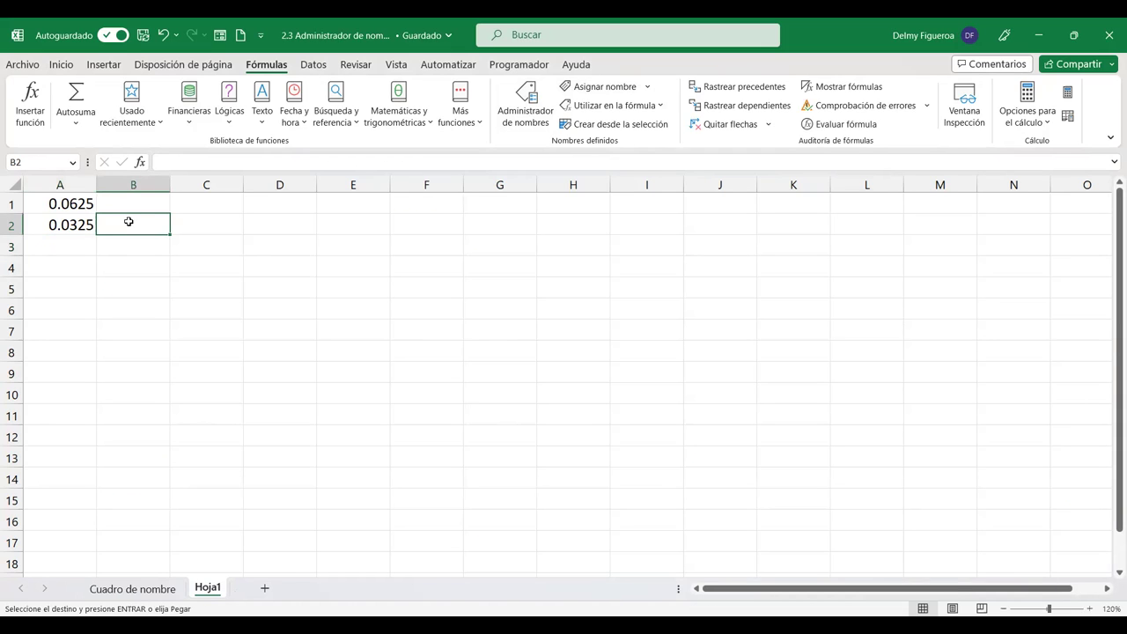
key(ctrl+v)
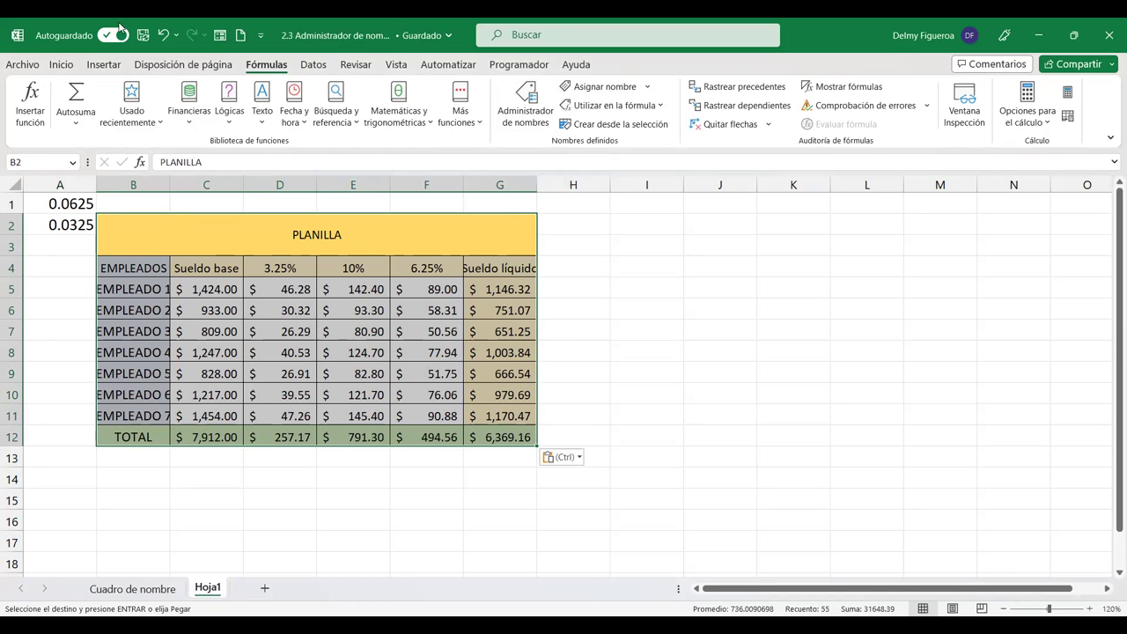
Step: AutoFit the column widths of the pasted PLANILLA table in Hoja1
click(74, 62)
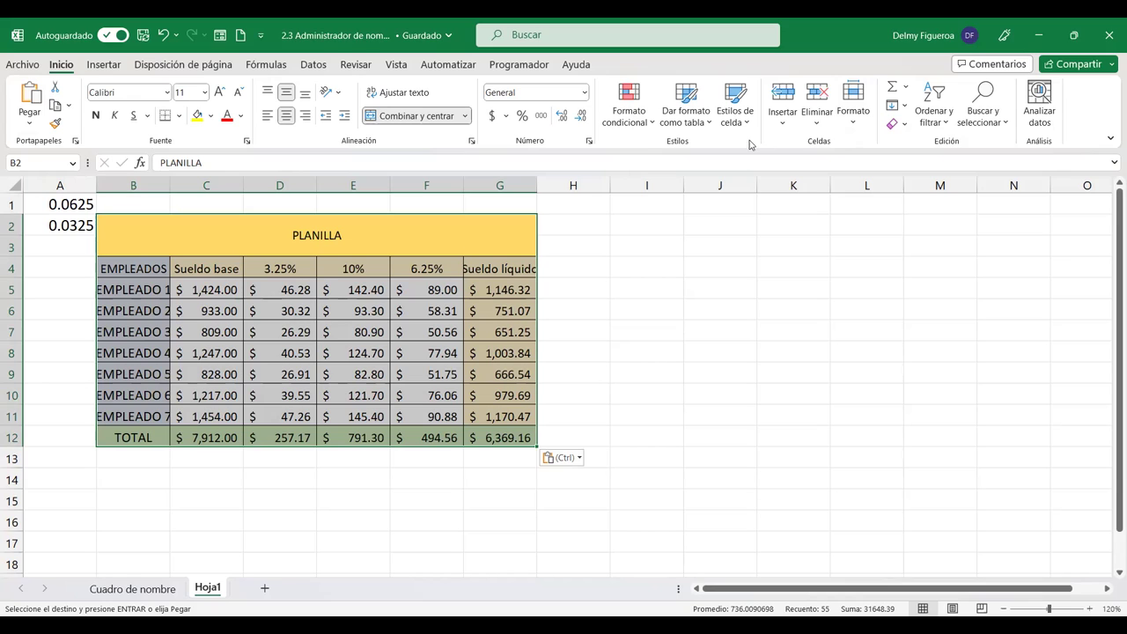
click(856, 122)
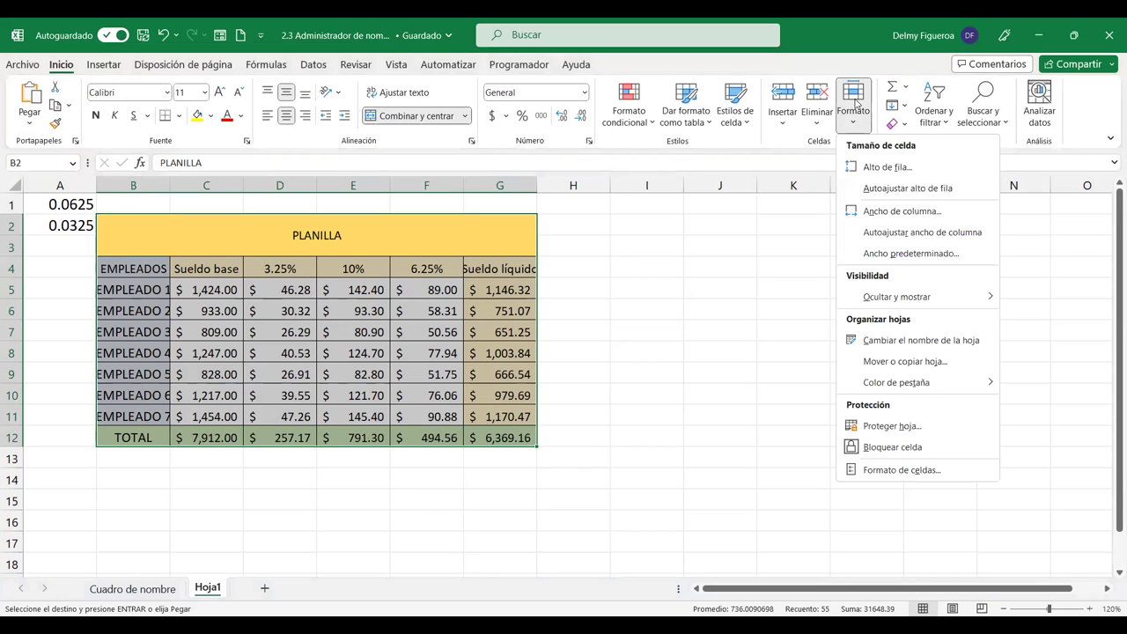
click(951, 235)
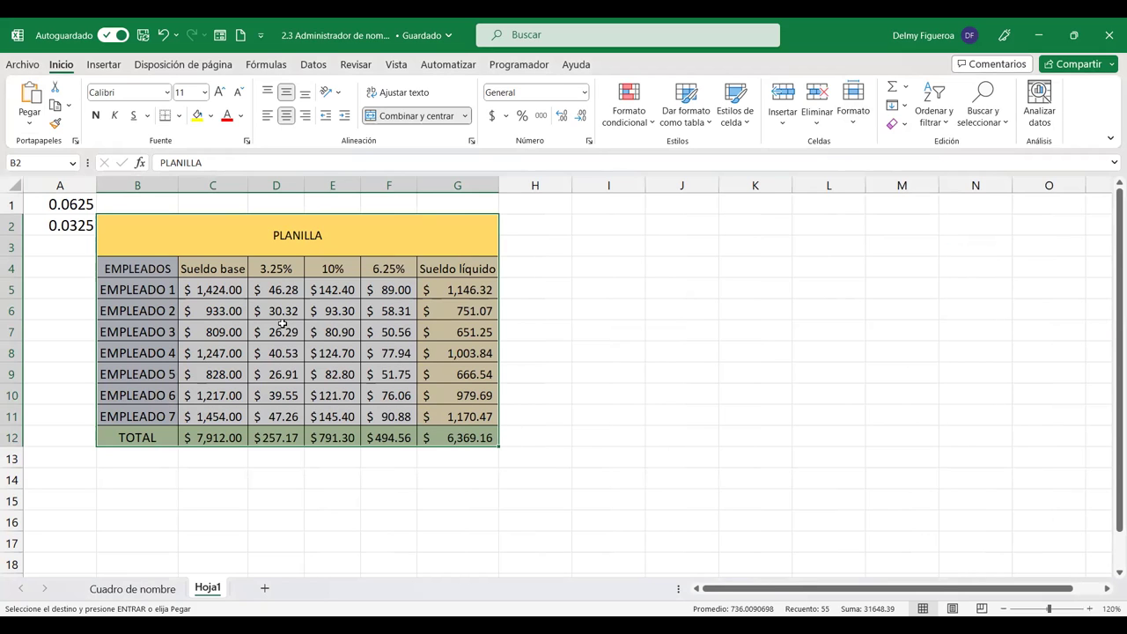
Step: Replace the percentage headers in D4, E4 and F4 of Hoja1 with ISSS, Renta and AFP
click(222, 267)
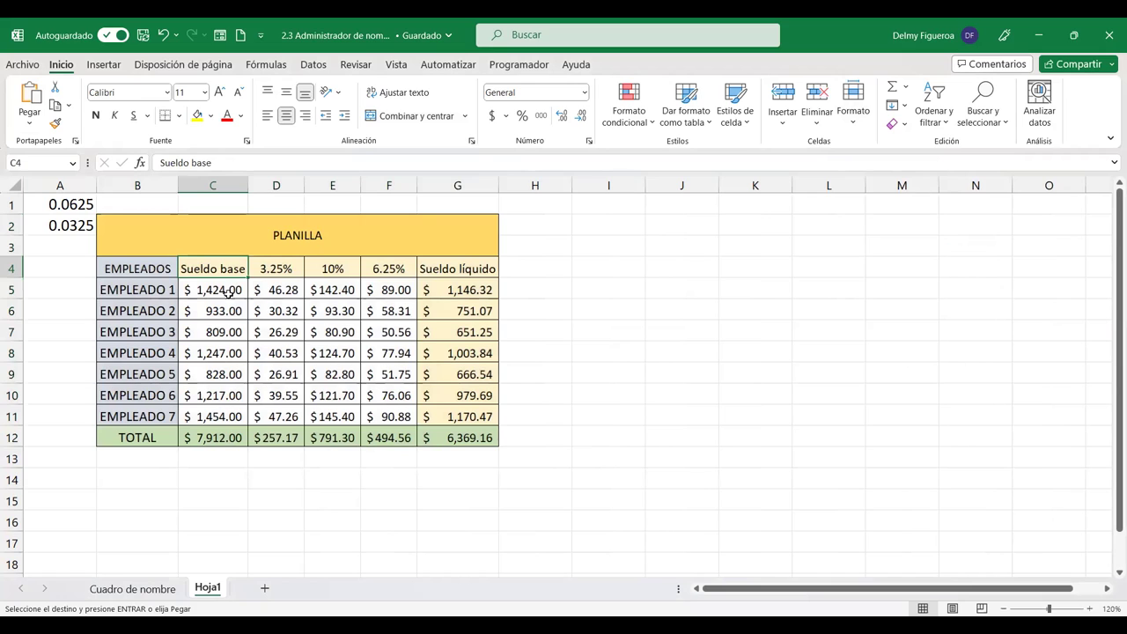
click(276, 268)
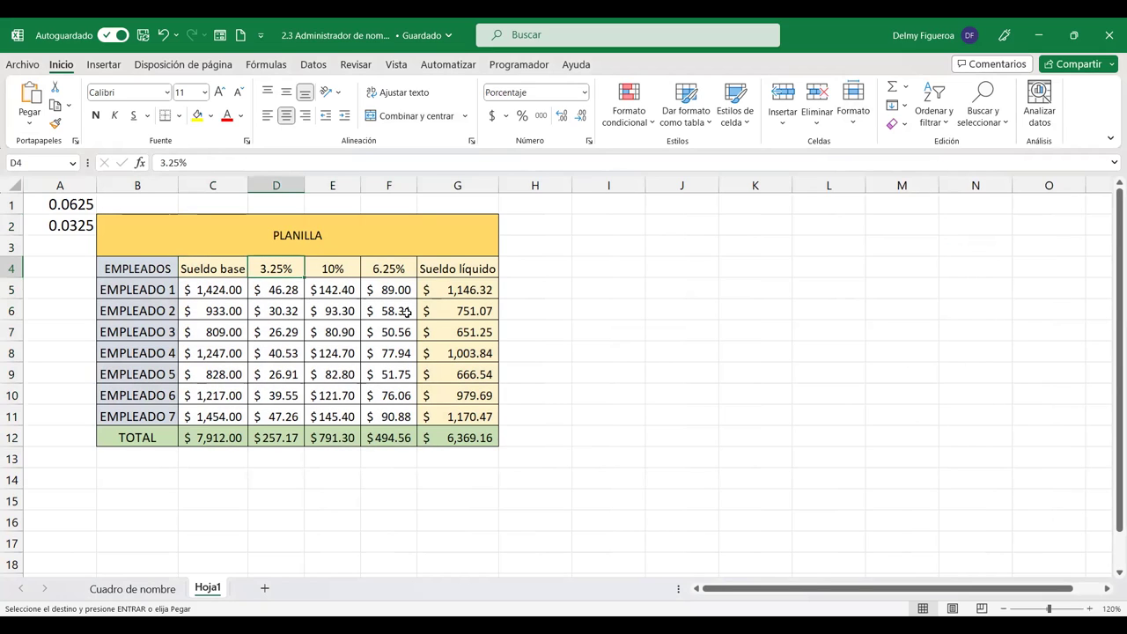
text(ISSS)
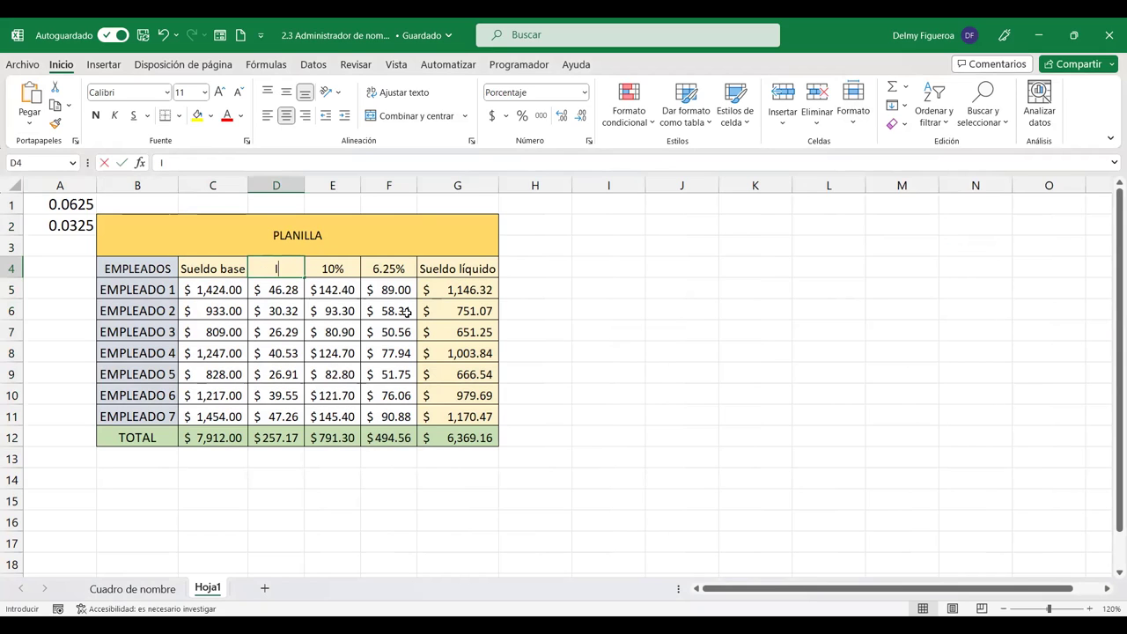
key(Return)
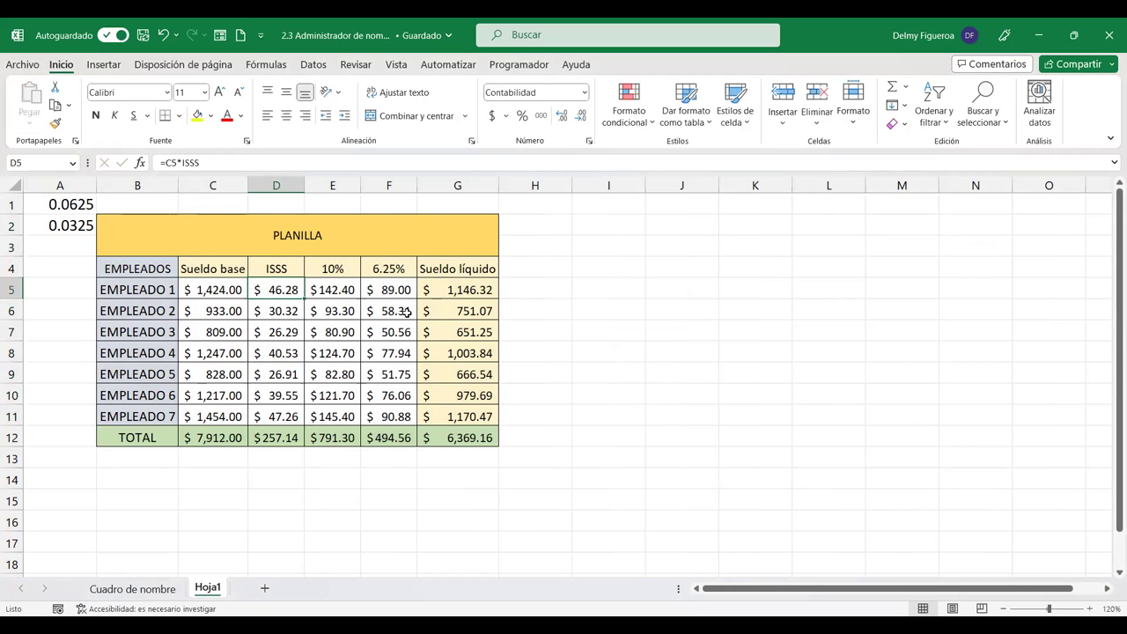
key(Up)
key(Right)
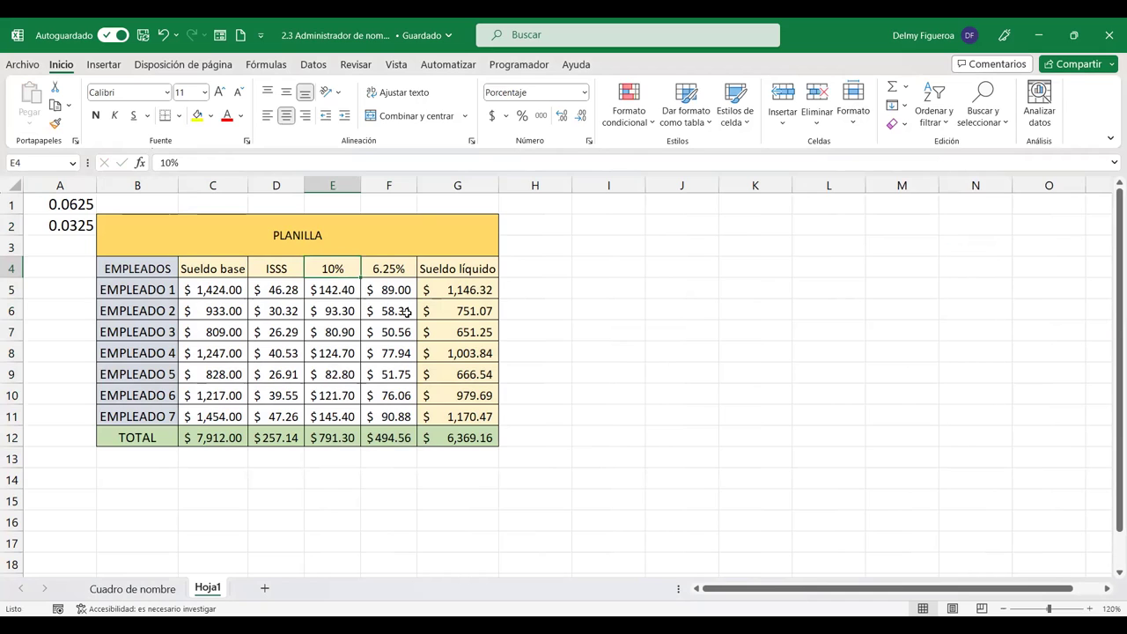
text(REnta)
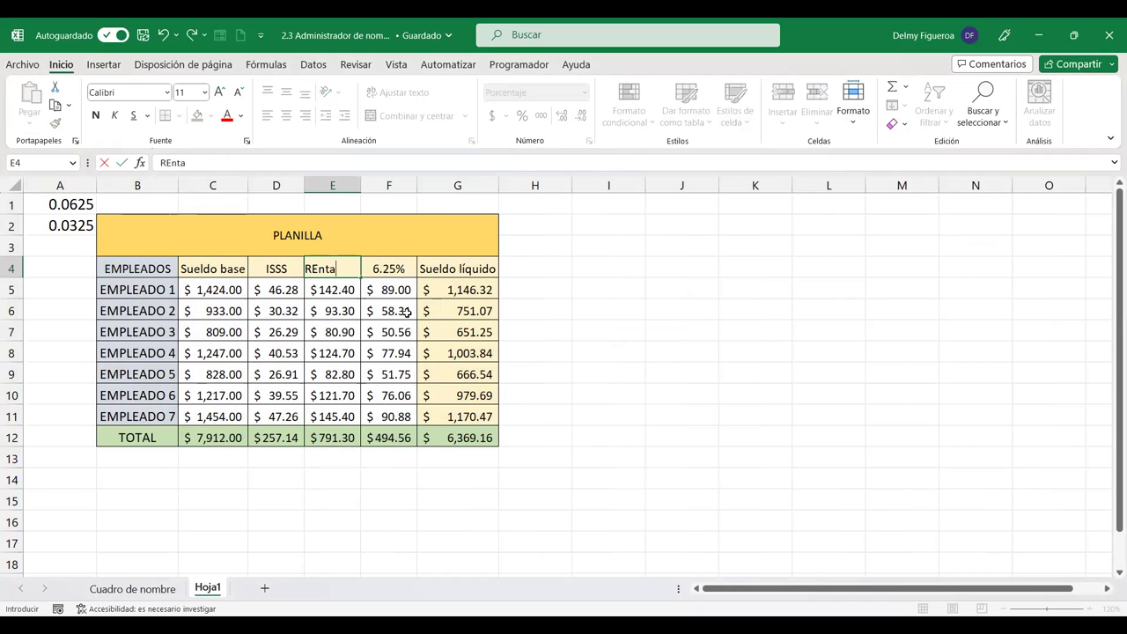
key(Return)
click(346, 430)
click(398, 266)
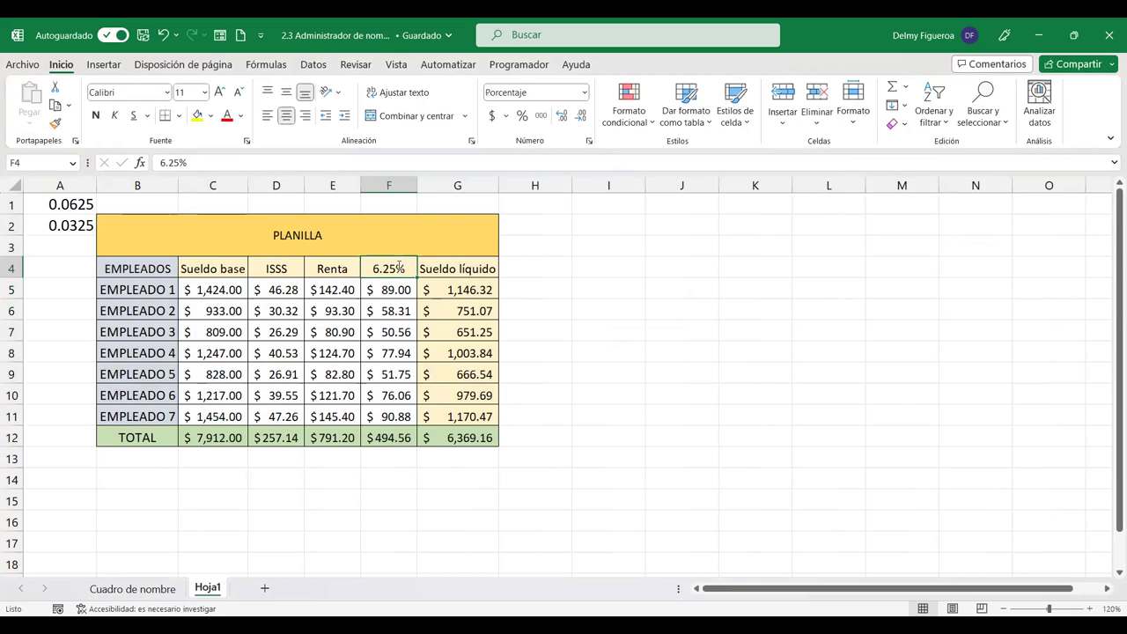
text(AFP)
key(Return)
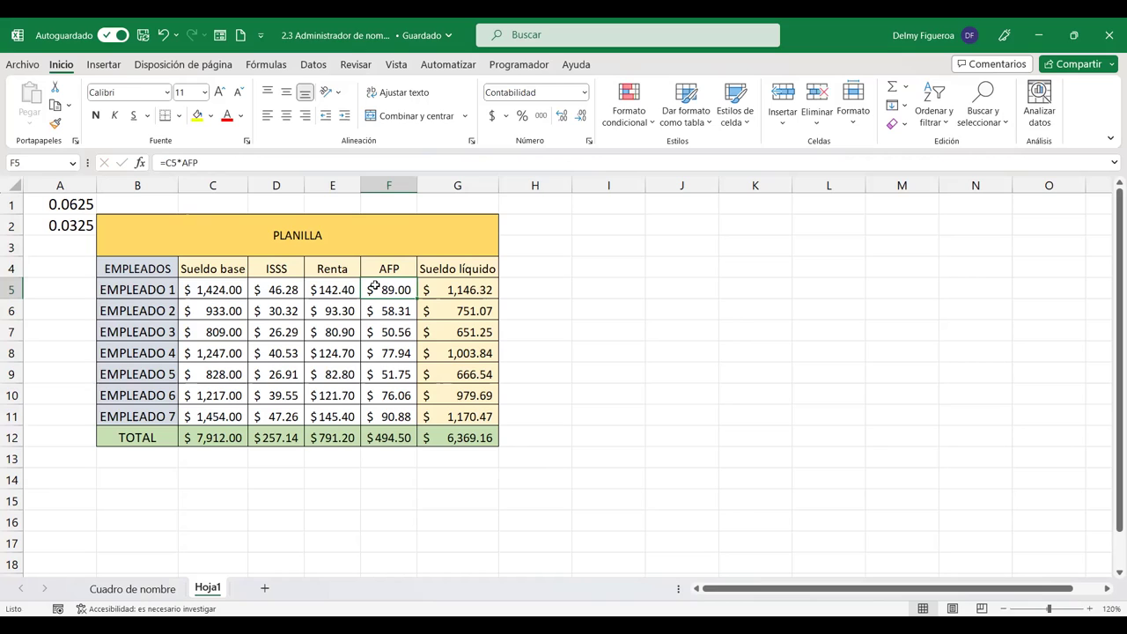
Step: Clear the ISSS, Renta and AFP deduction formulas for all employees in D5:F11 of Hoja1
click(289, 292)
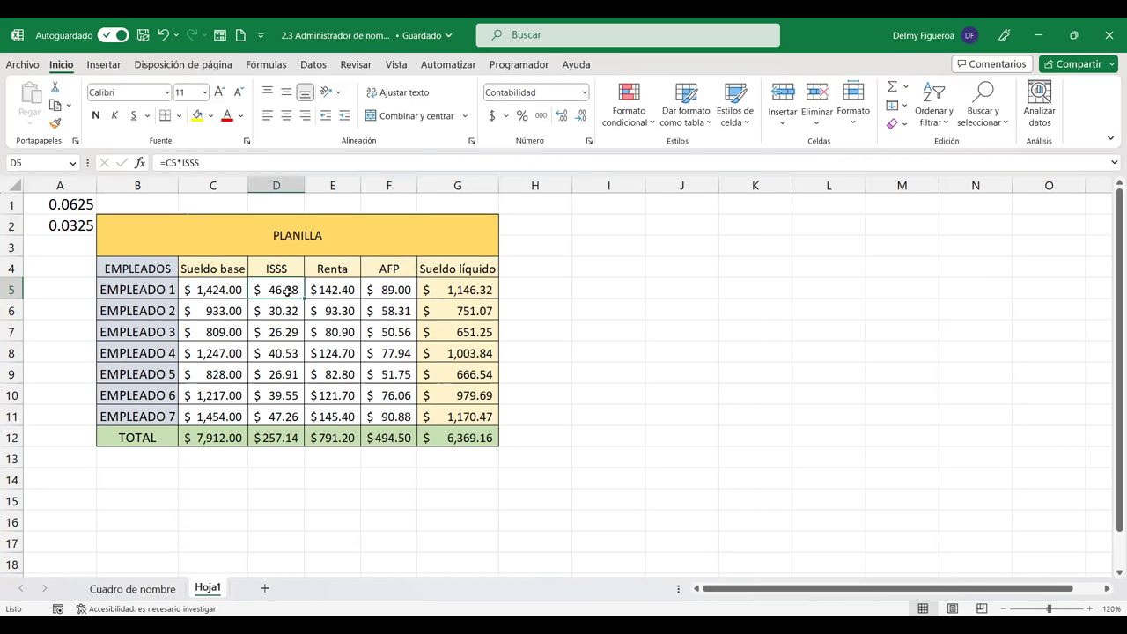
drag(278, 287, 379, 410)
key(Delete)
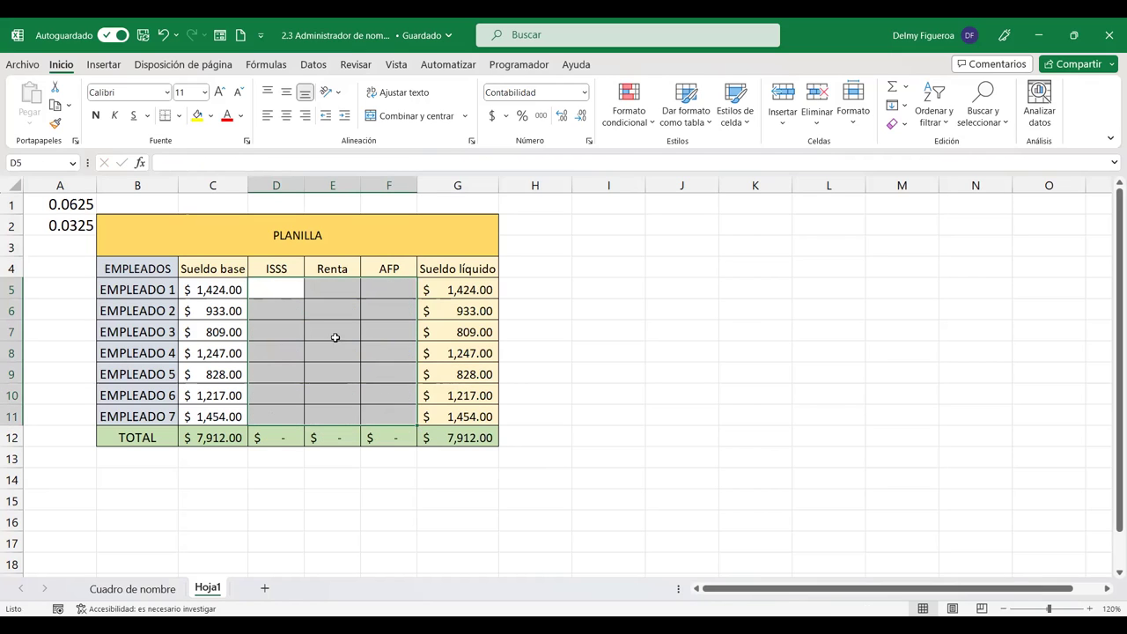
click(279, 283)
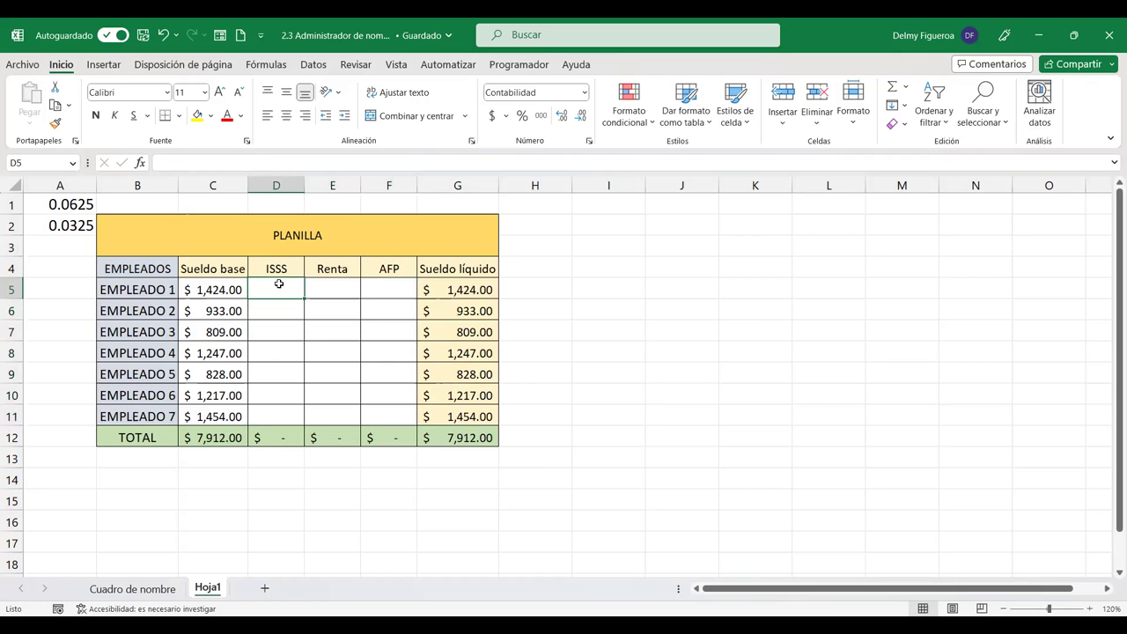
Step: Delete the Sueldo base total formula in cell C12 of Hoja1
click(212, 289)
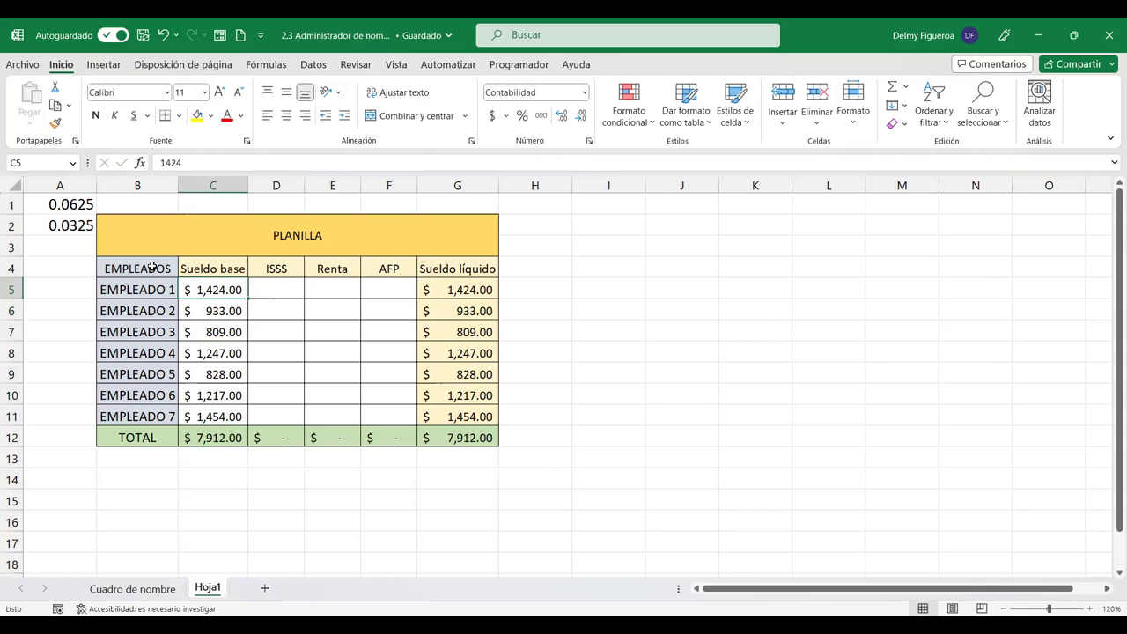
drag(153, 267, 367, 294)
click(219, 438)
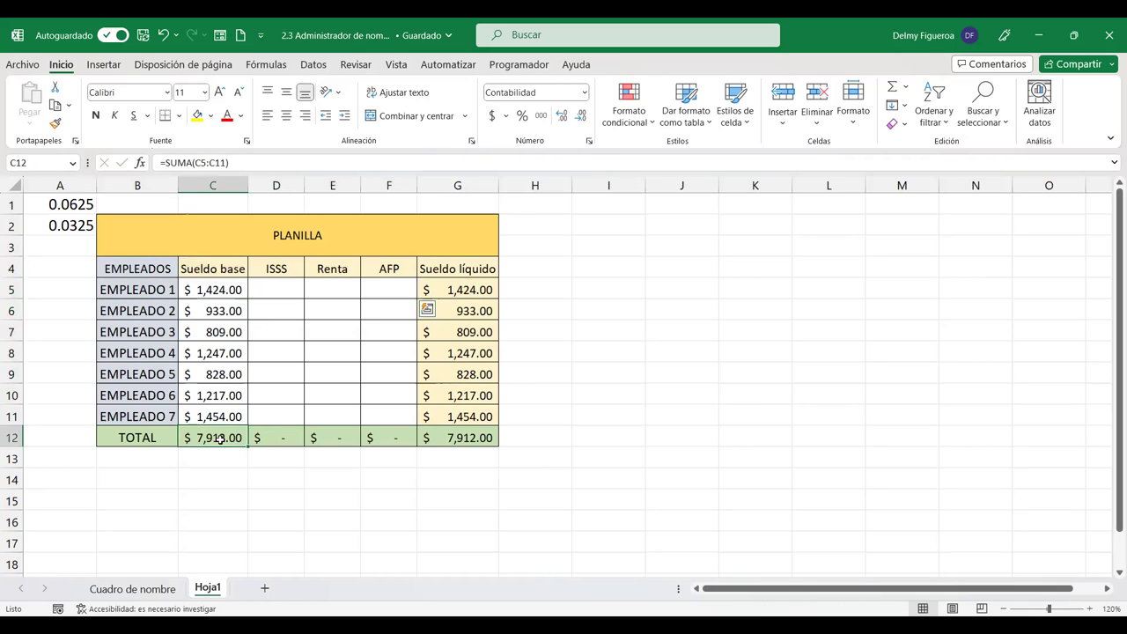
key(Delete)
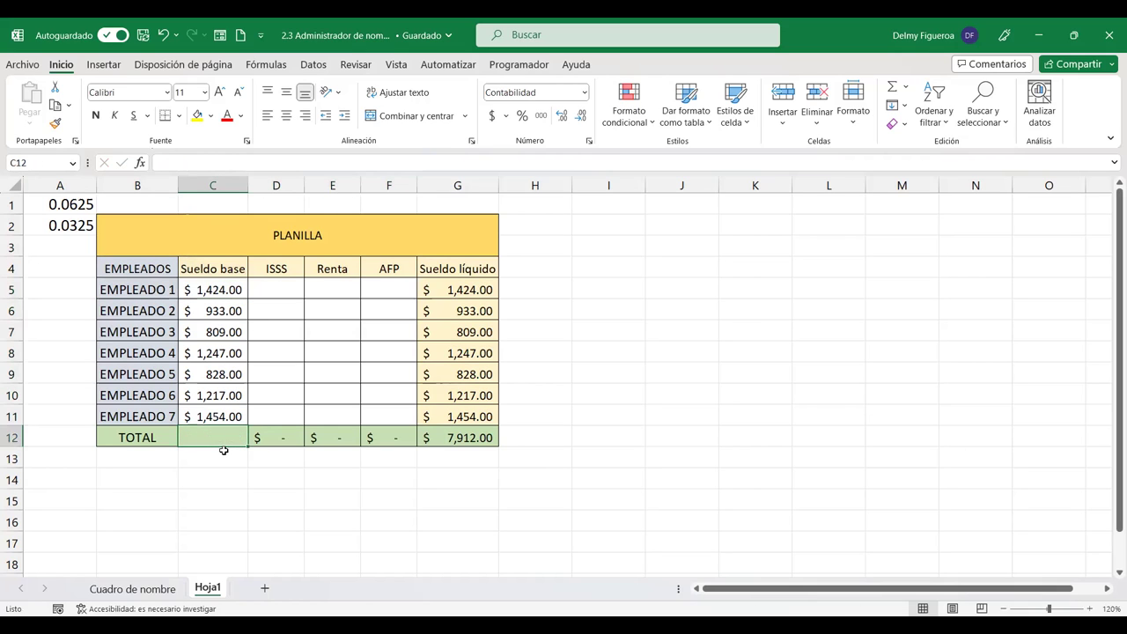
Step: Create names from the top row and left column of B4:G11 in Hoja1, declining to replace the existing Renta definition
drag(146, 269, 473, 416)
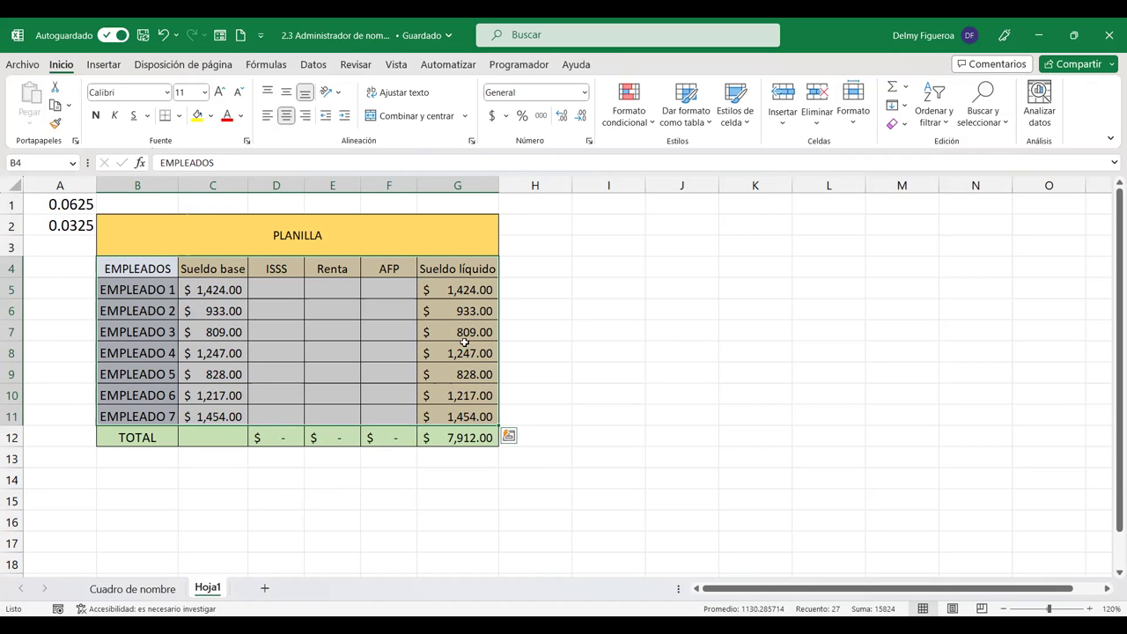
click(264, 66)
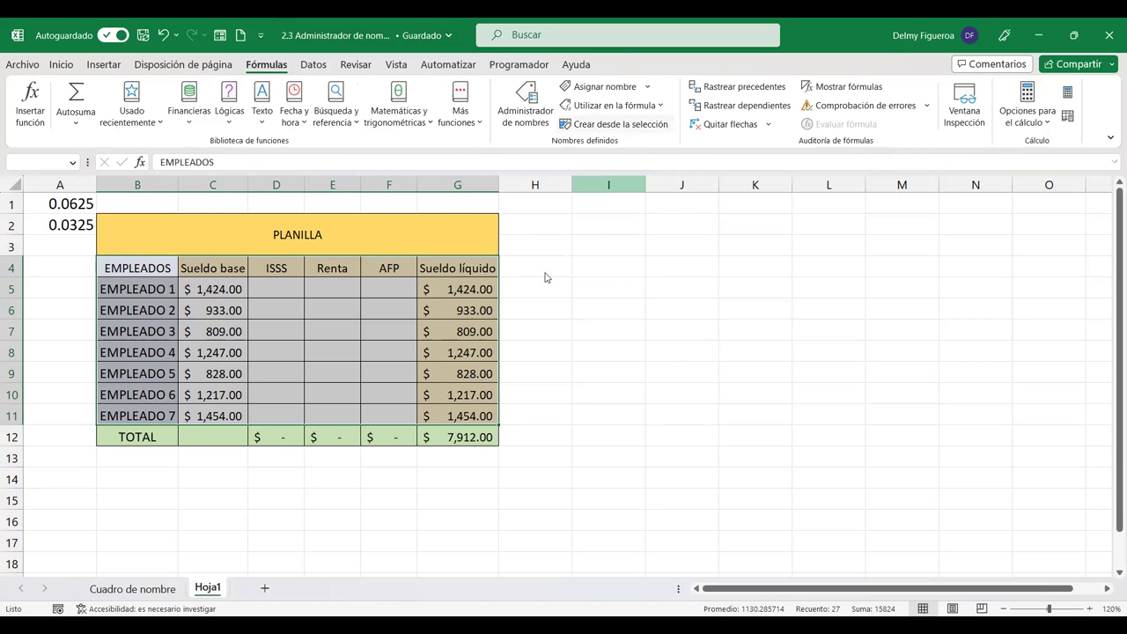
key(ctrl+shift+F3)
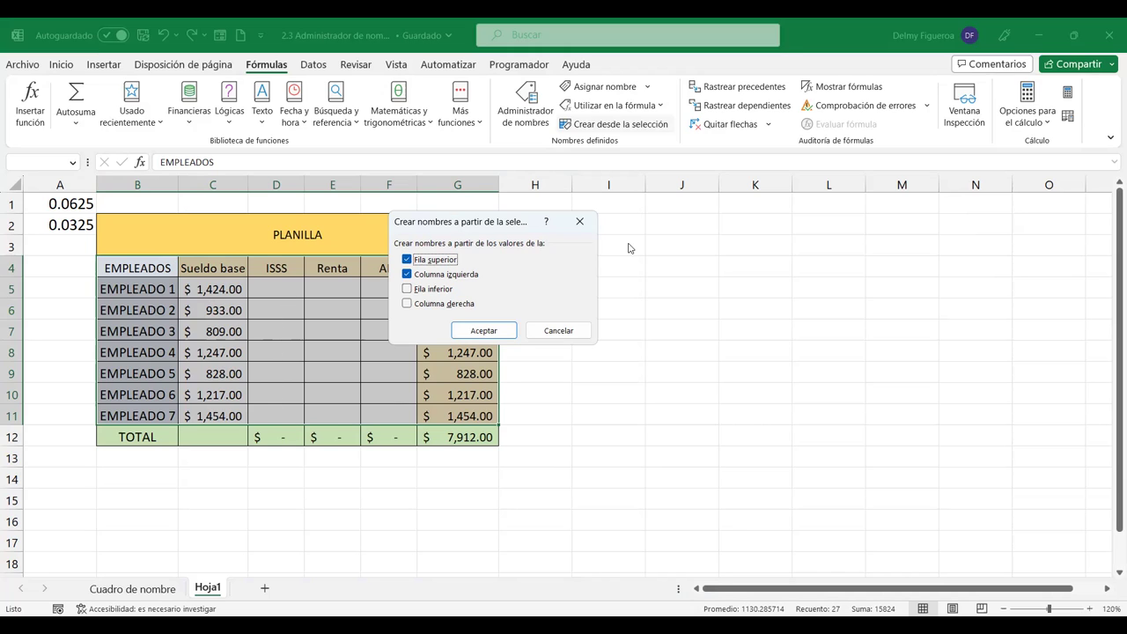
drag(441, 222, 612, 250)
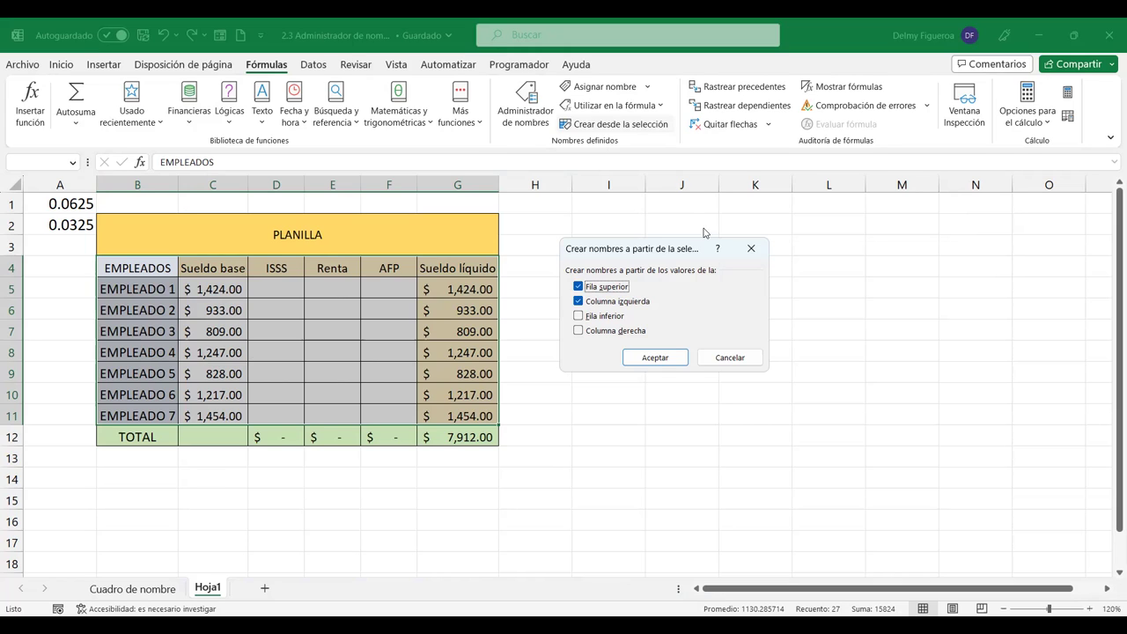
click(671, 360)
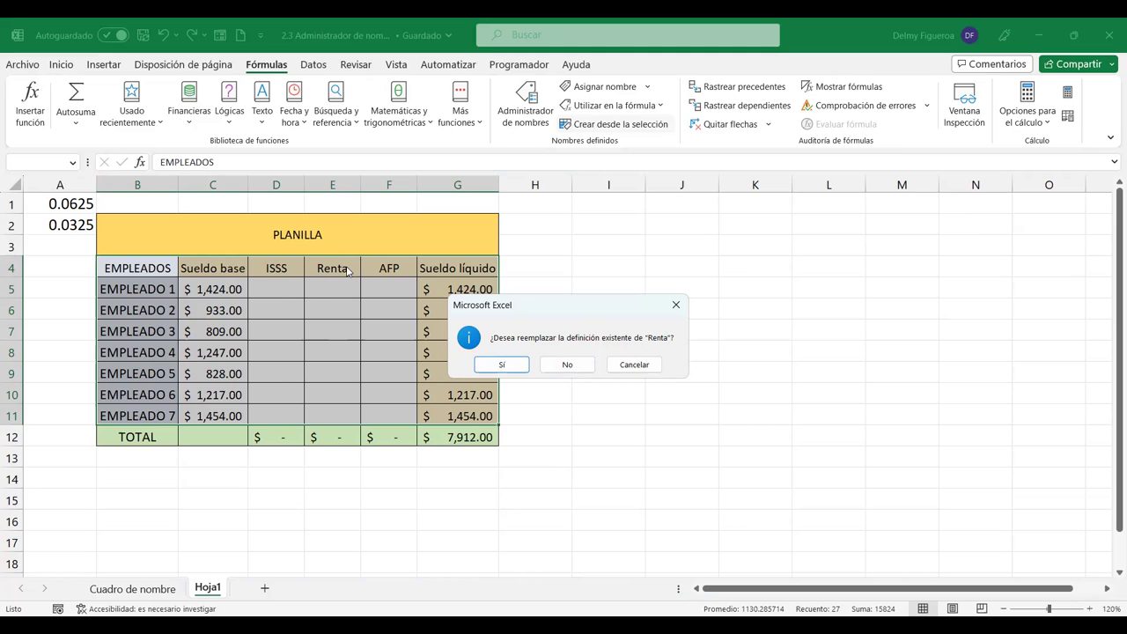
click(568, 364)
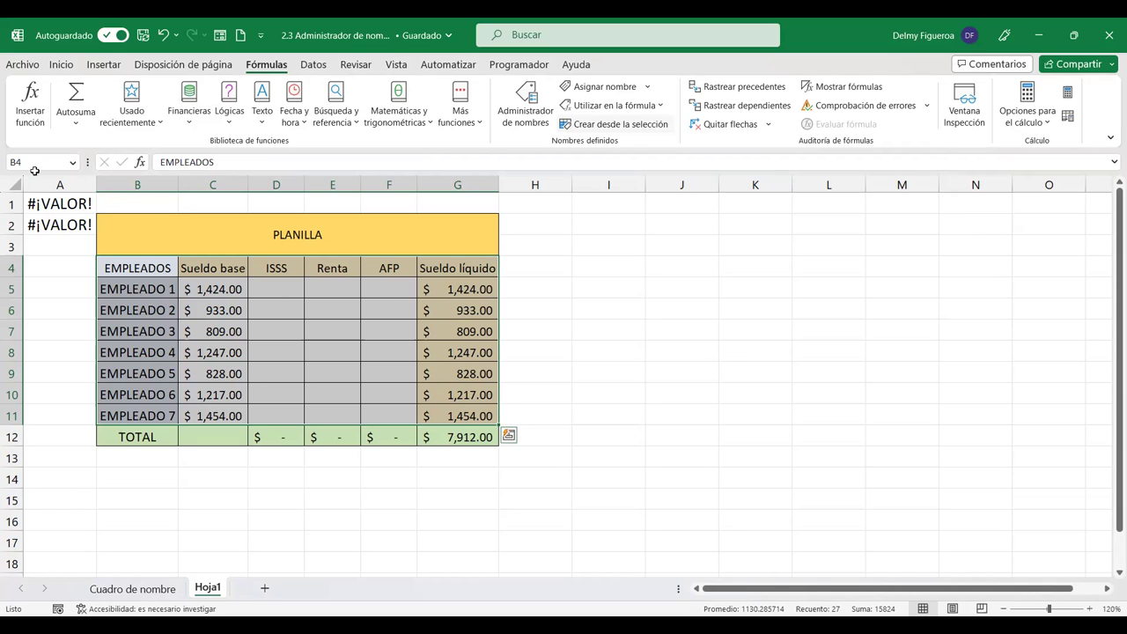
Step: Check the formula in A1, list the defined names and go to the AFP named range in Hoja1
click(49, 208)
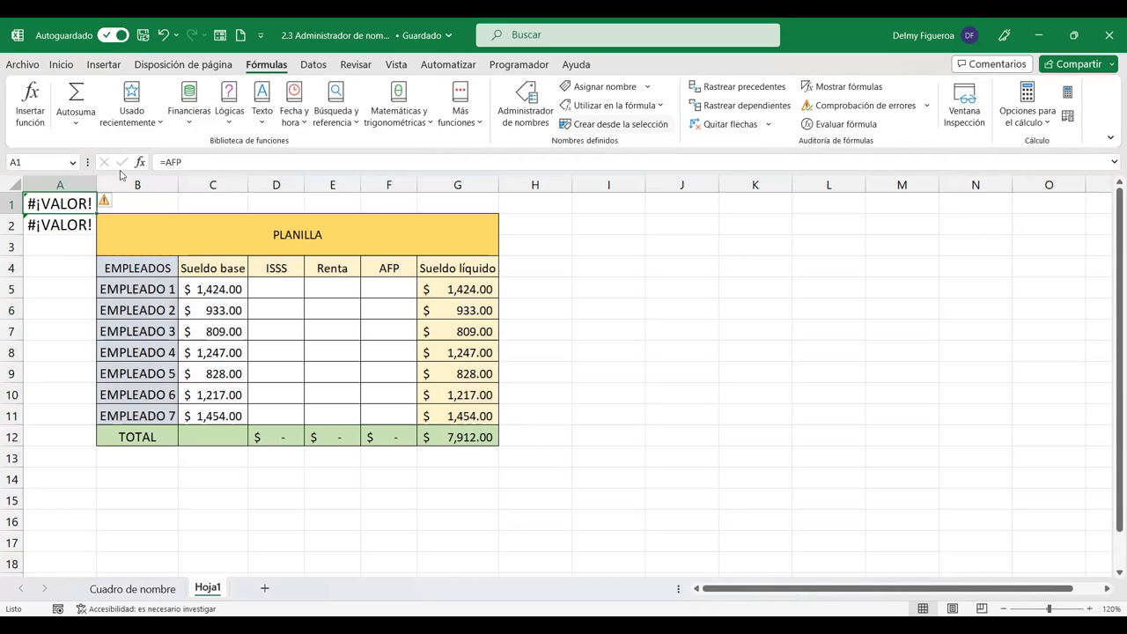
click(72, 162)
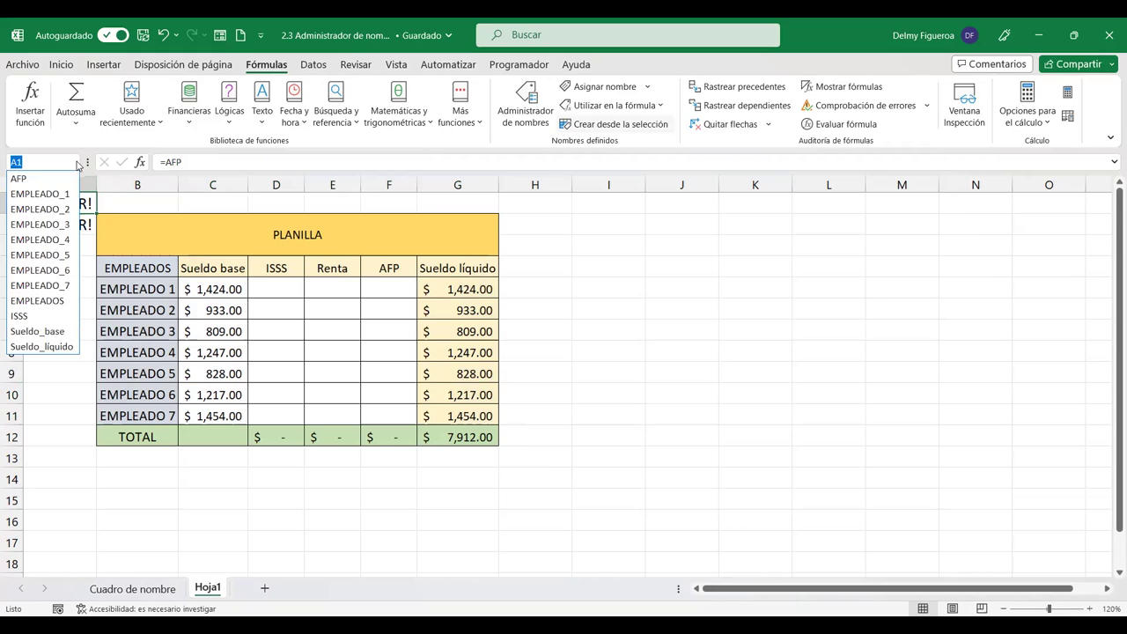
click(28, 180)
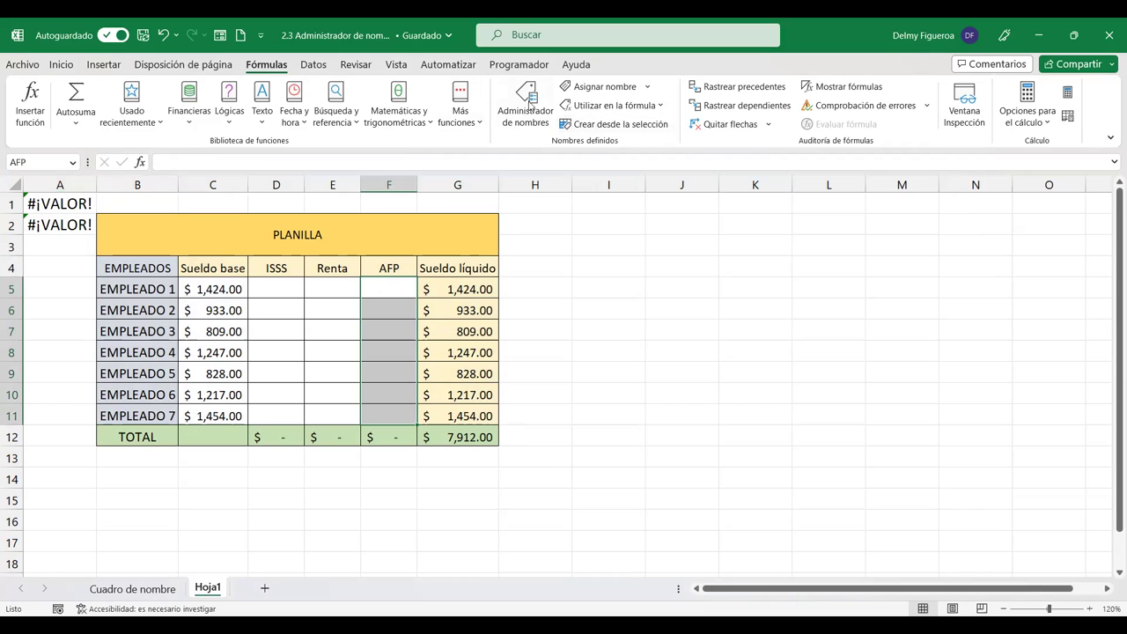
Step: Open the Name Manager, enlarge it and place it beside the table to review the names' references and scopes
click(534, 120)
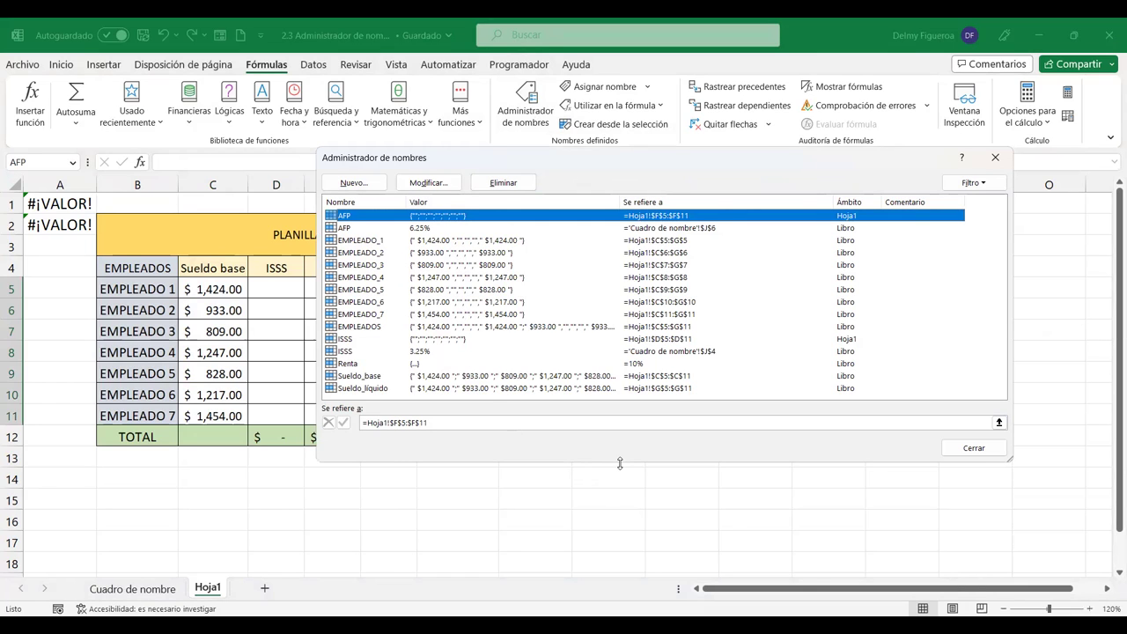
drag(620, 460, 621, 499)
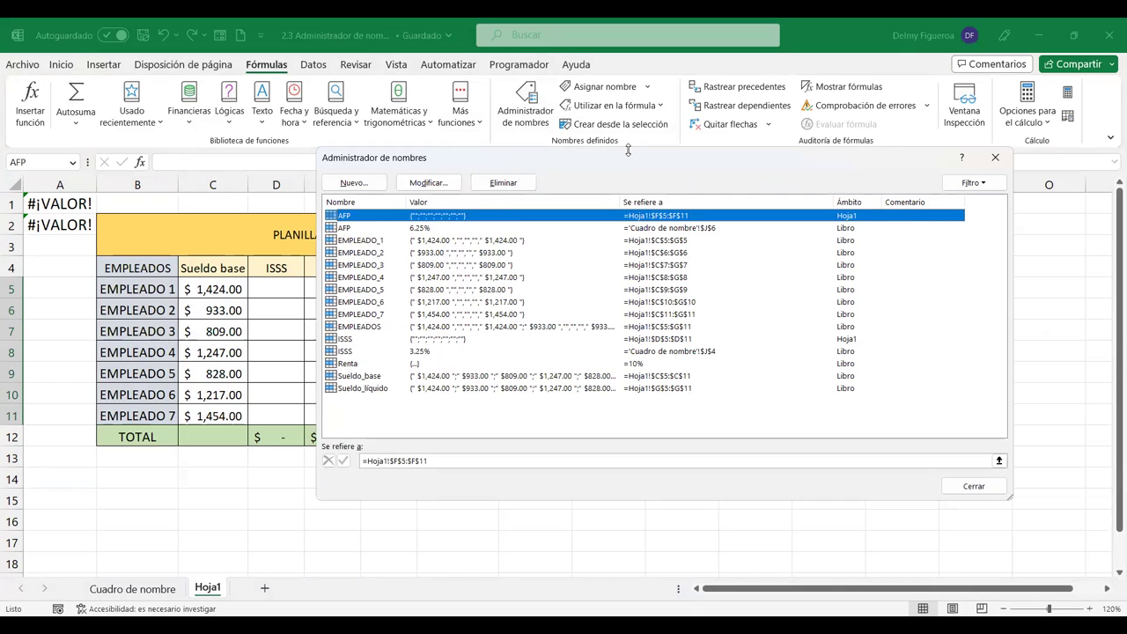
drag(630, 142, 630, 133)
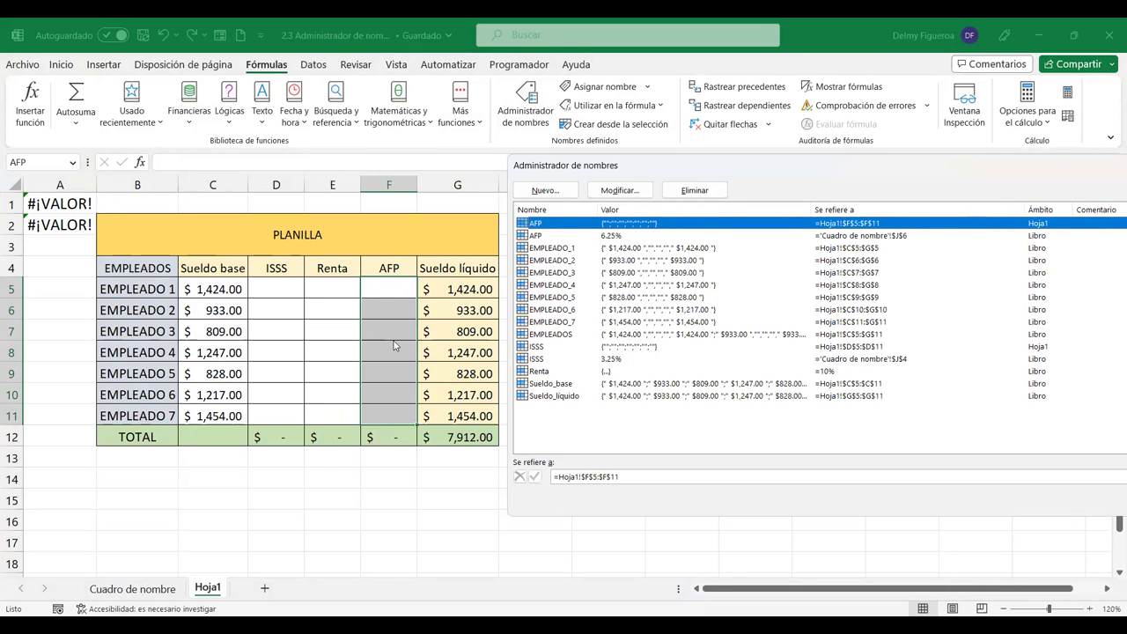
Step: Compare the references and scopes of the duplicate AFP and ISSS names, check EMPLEADO_1 and Sueldo_base, and close the Name Manager
click(557, 249)
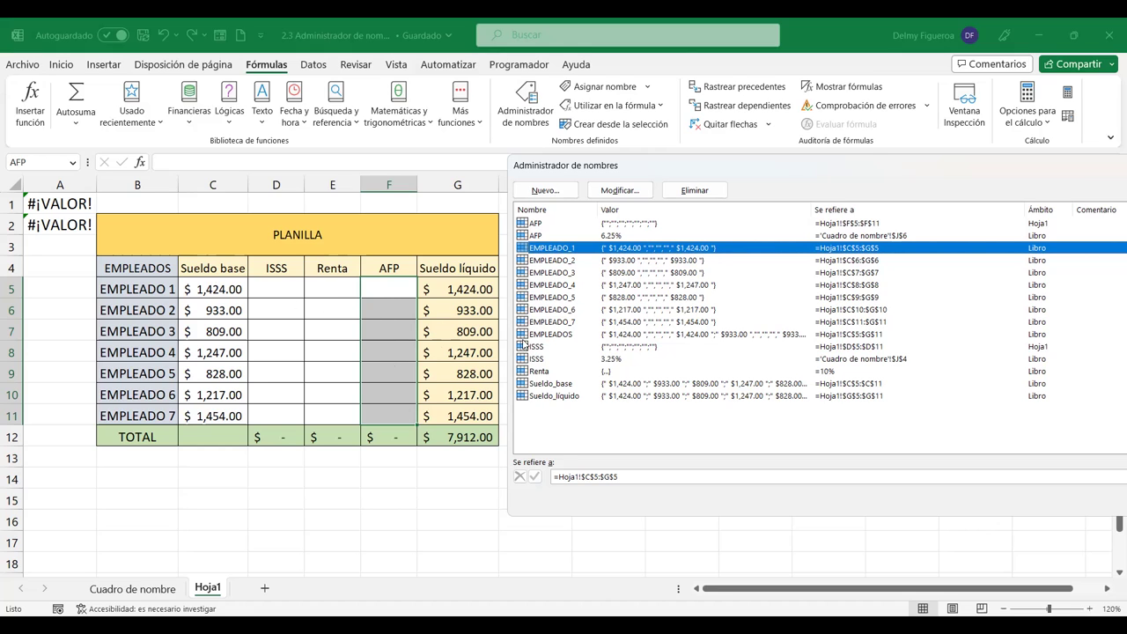
click(539, 348)
click(543, 361)
click(548, 349)
click(547, 362)
click(548, 348)
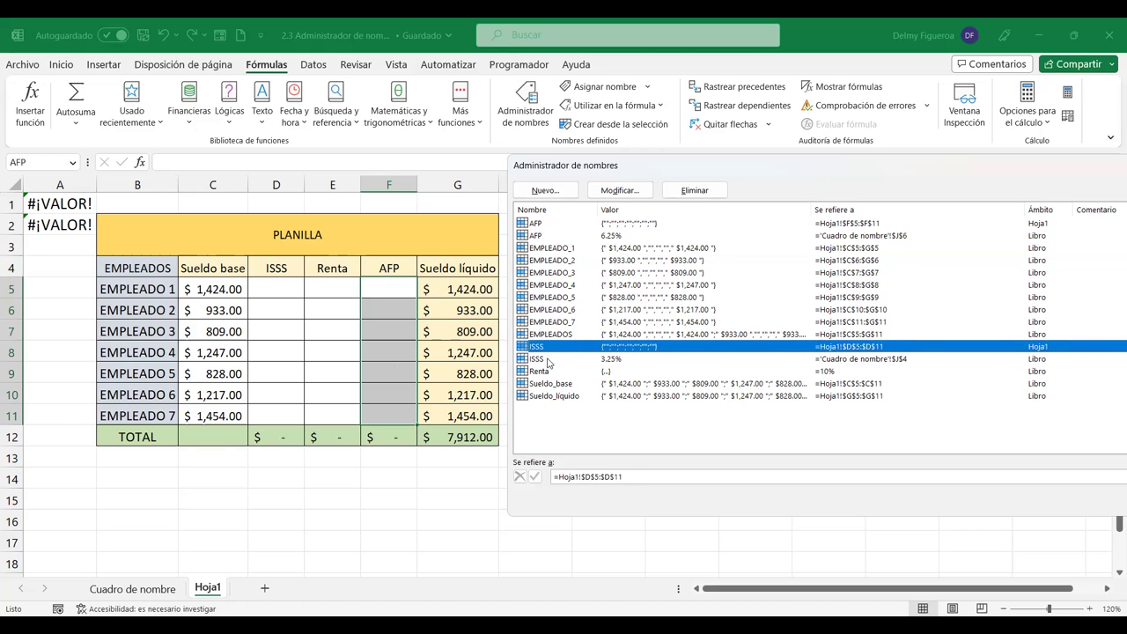
click(547, 361)
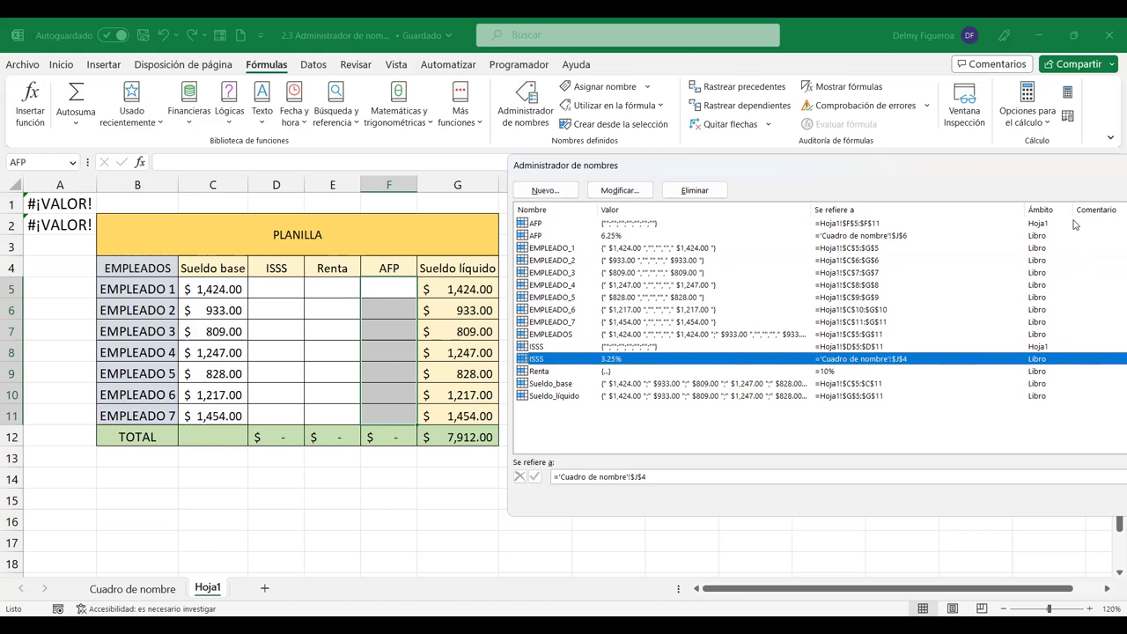
click(628, 224)
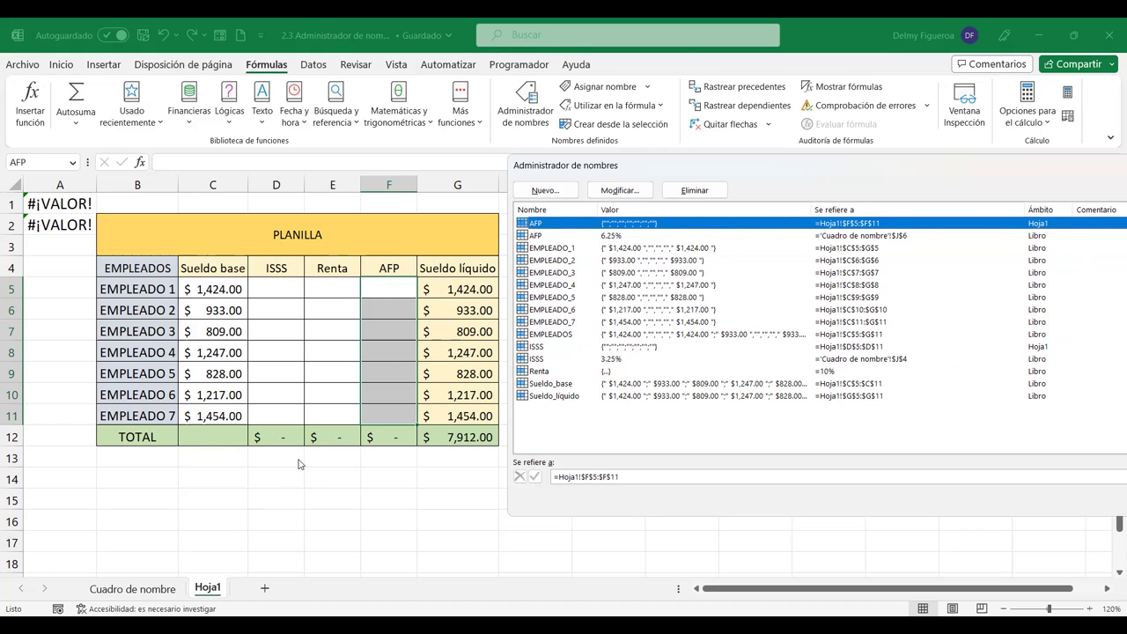
click(558, 236)
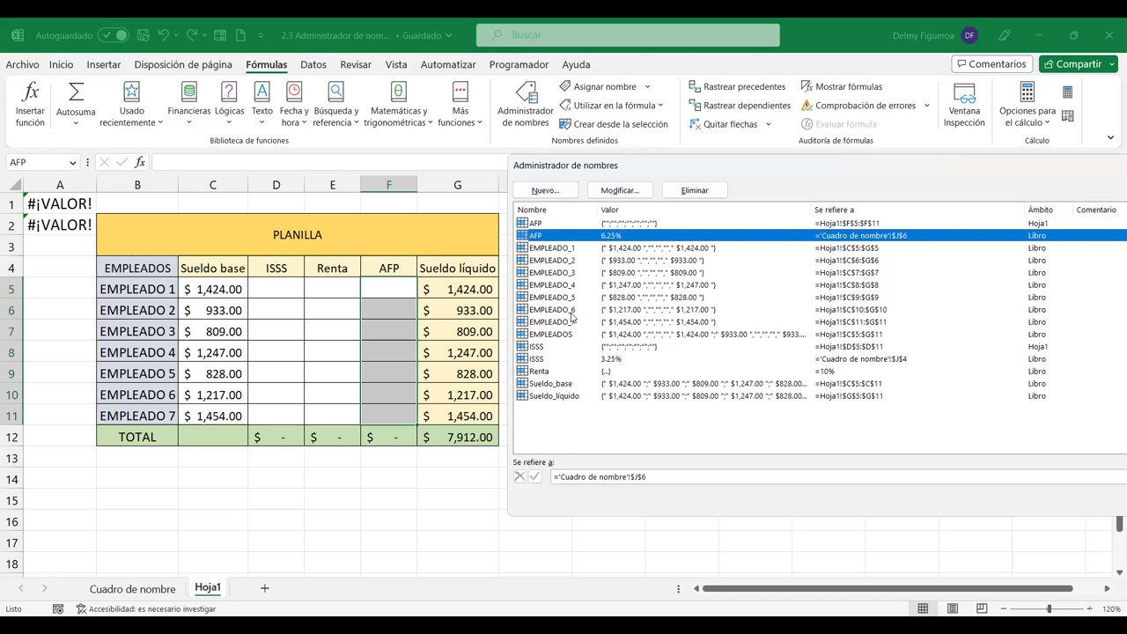
click(556, 384)
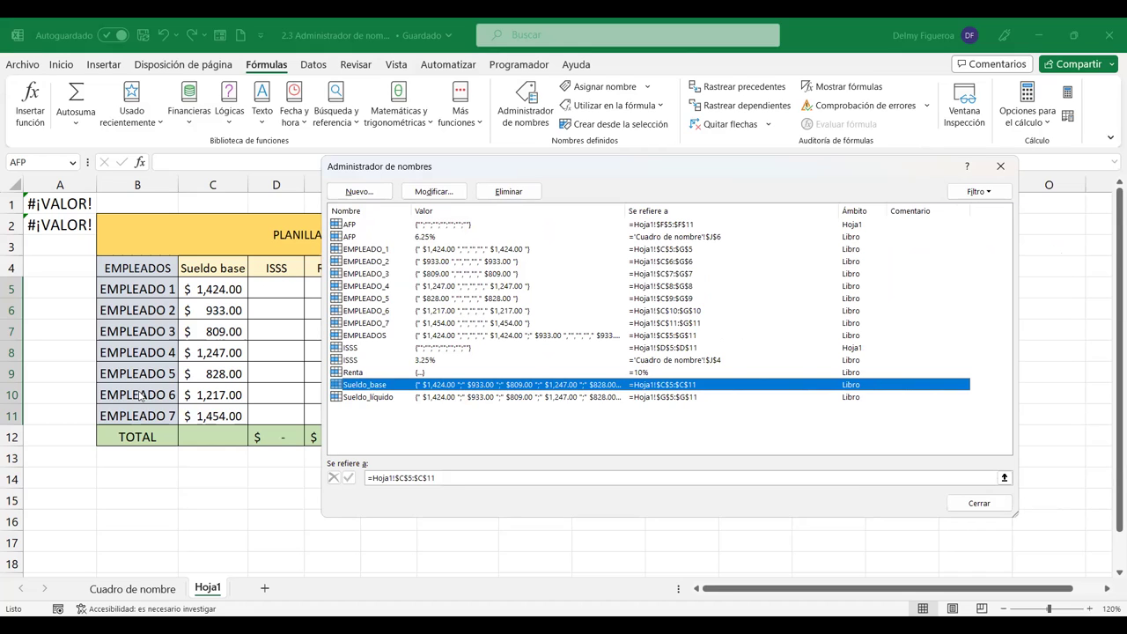
click(993, 507)
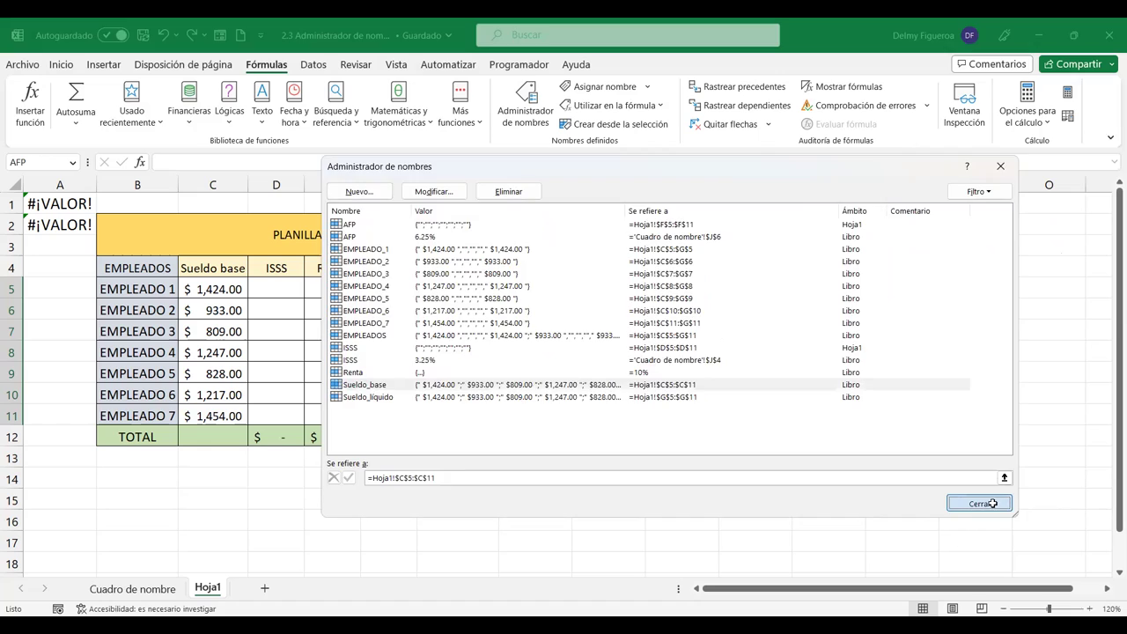
Step: Try to calculate EMPLEADO 1's ISSS in D5 by multiplying C5 by the workbook-scoped ISSS name, and clear the formula back to the equals sign
click(278, 288)
text(=)
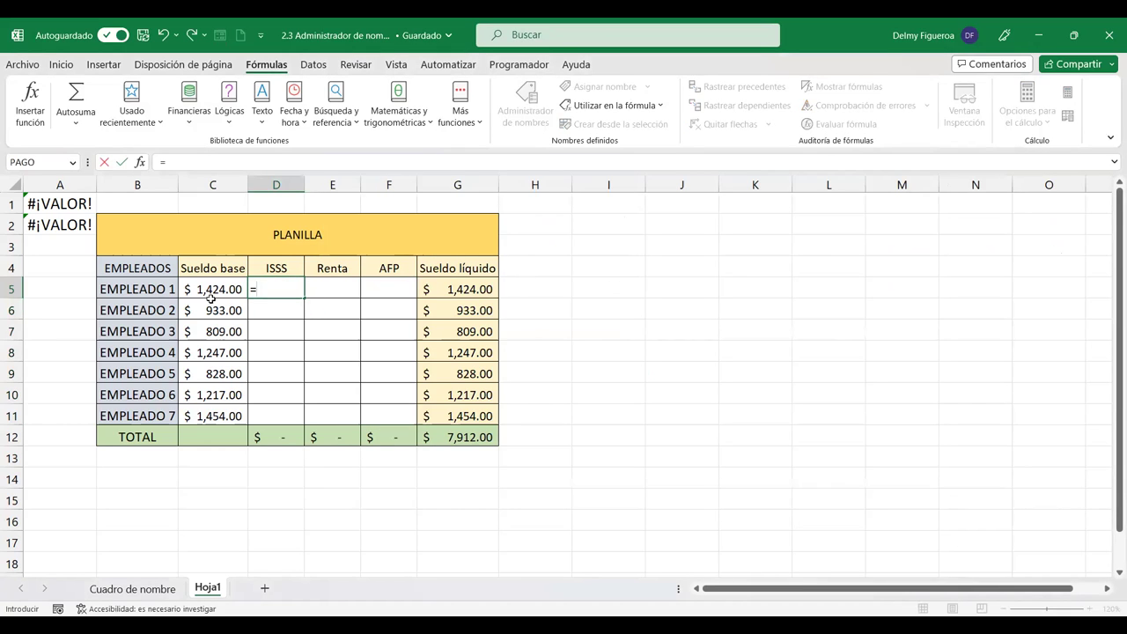
click(221, 290)
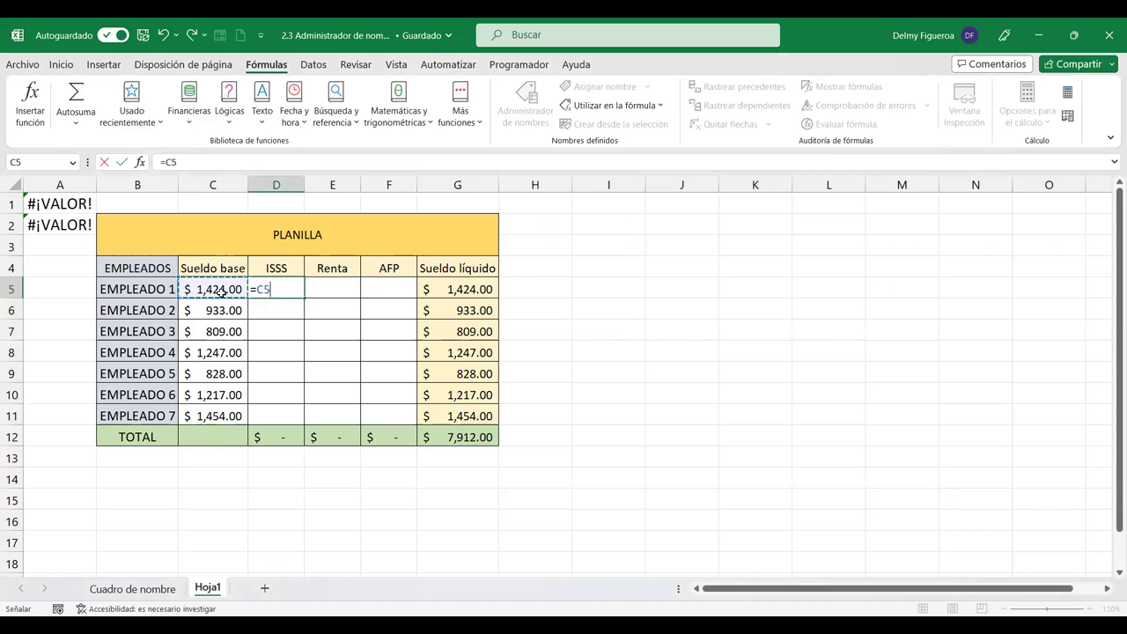
text(*iss)
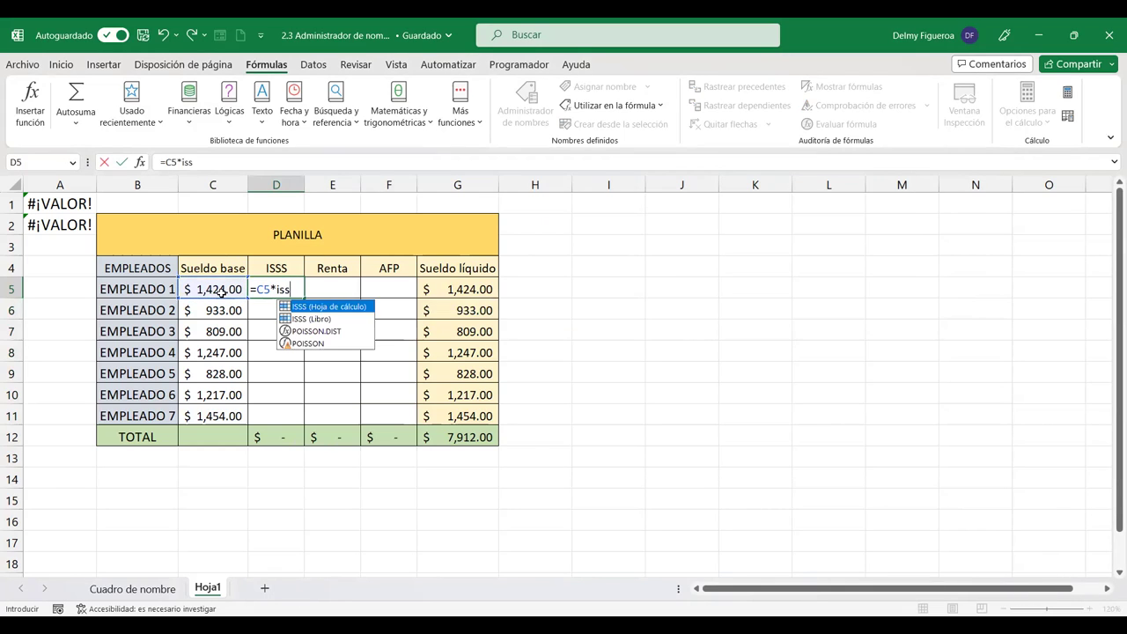
double_click(322, 318)
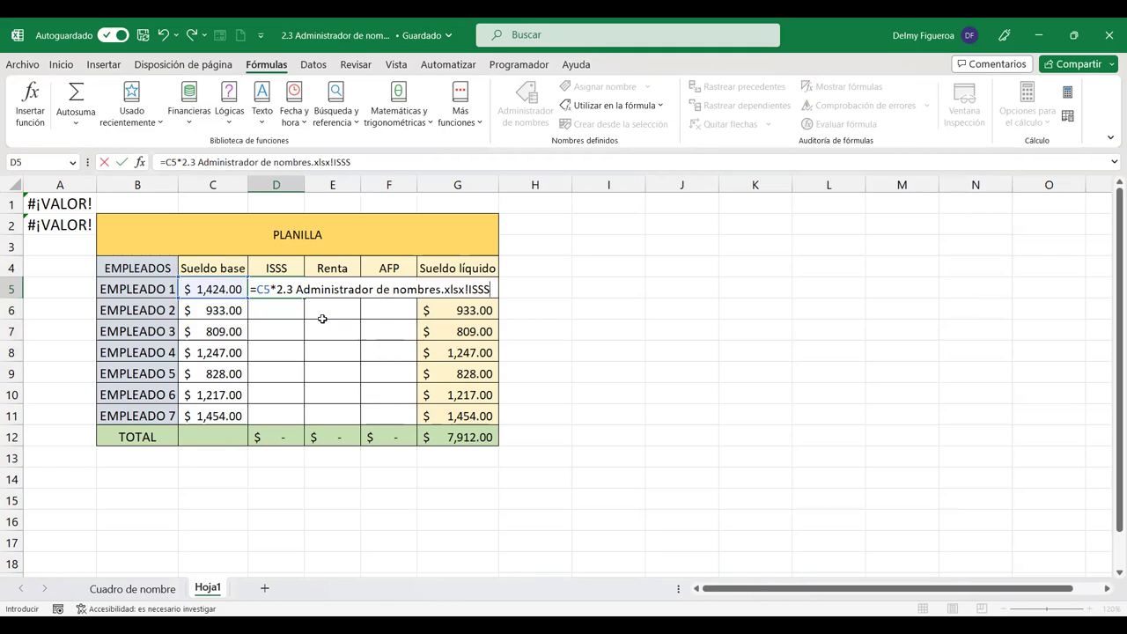
key(Return)
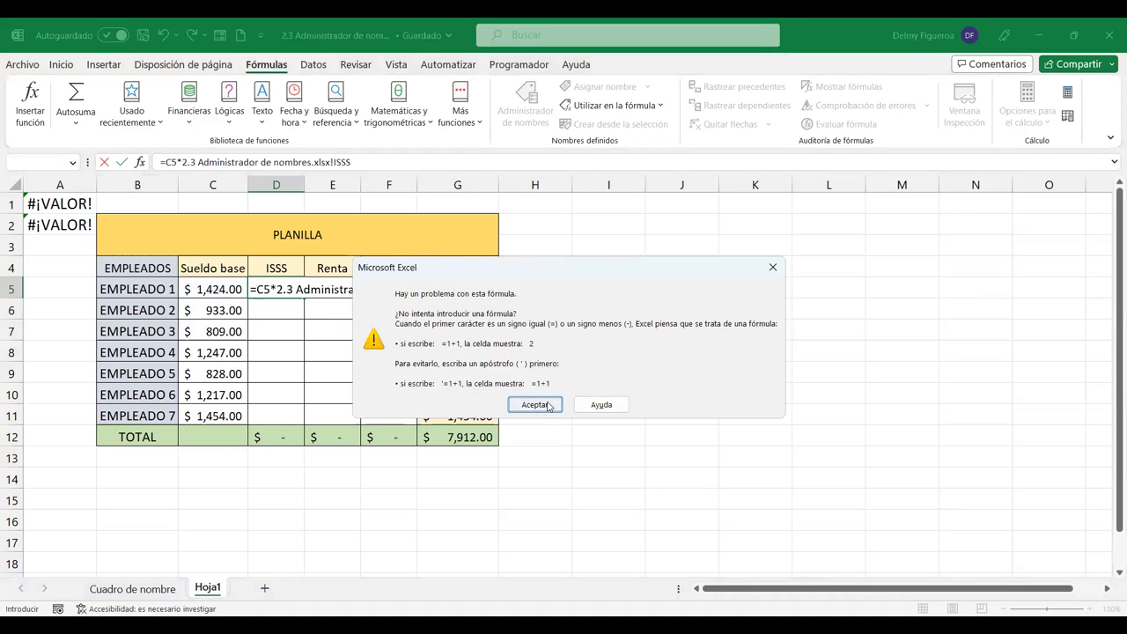
click(534, 405)
key(Left)
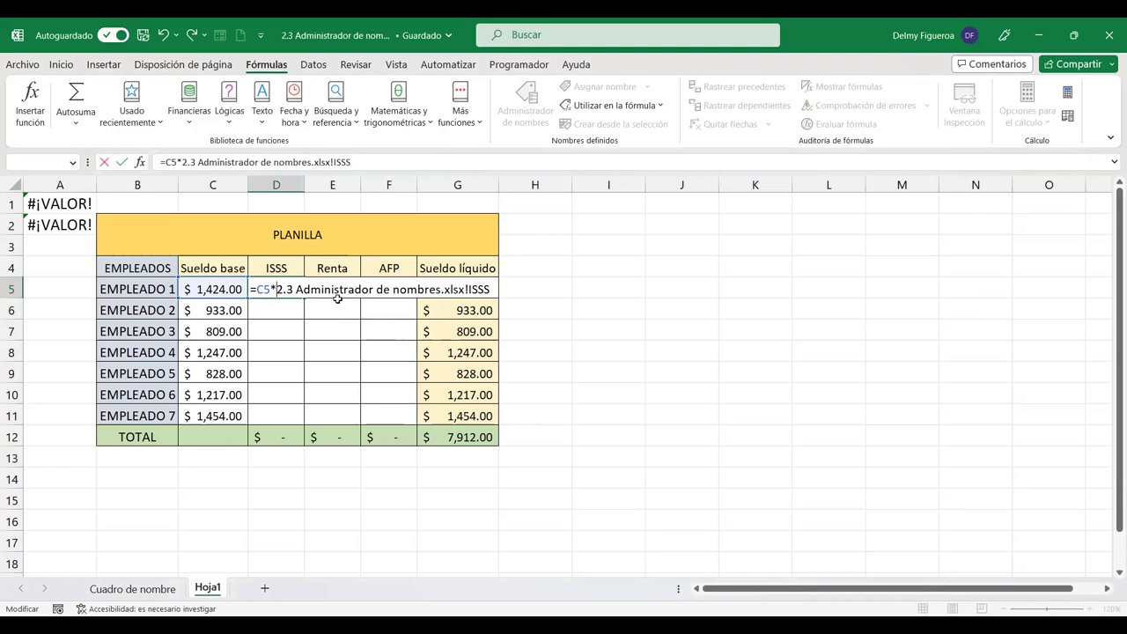
key(Return)
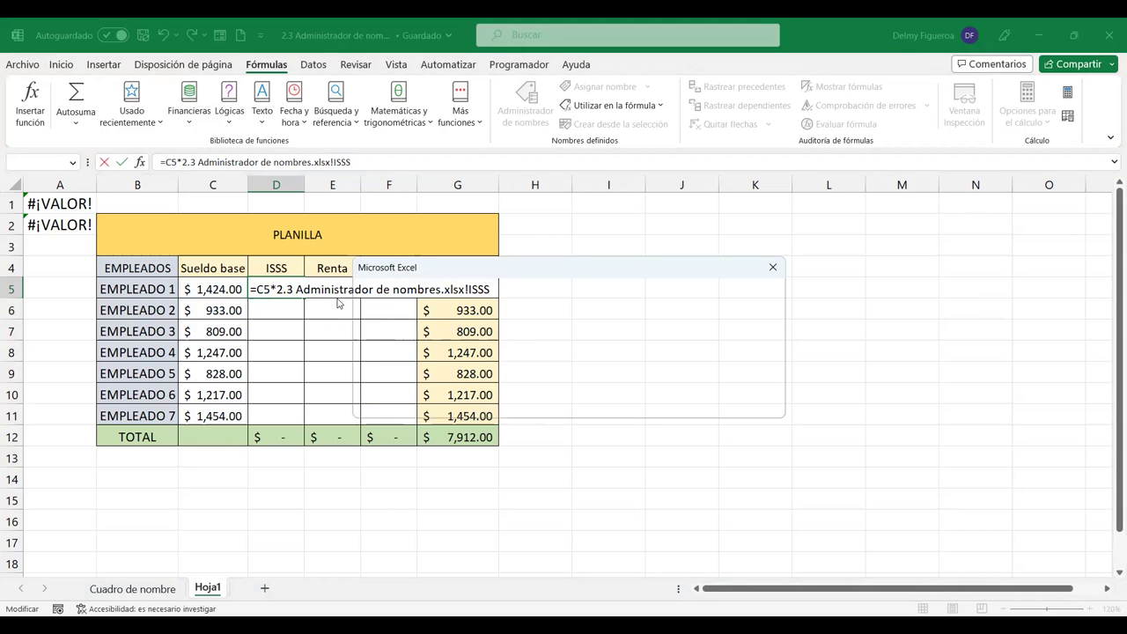
key(Return)
key(BackSpace)
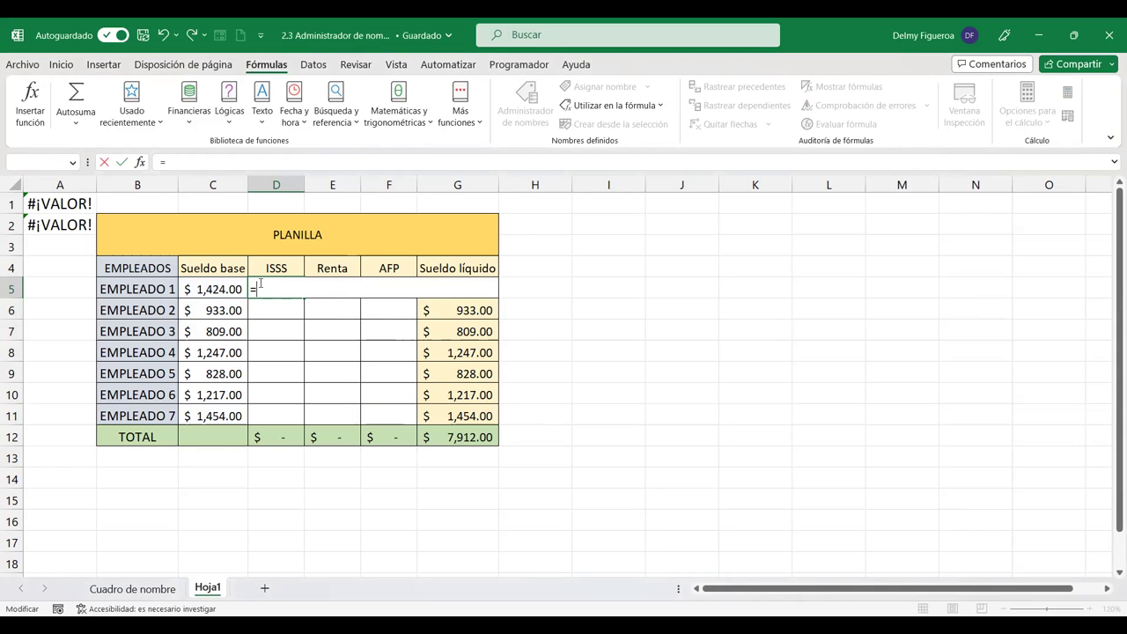
Step: Try multiplying C5 by the sheet-scoped ISSS name in D5 with the formula =C5*Hoja1!ISSS
click(220, 289)
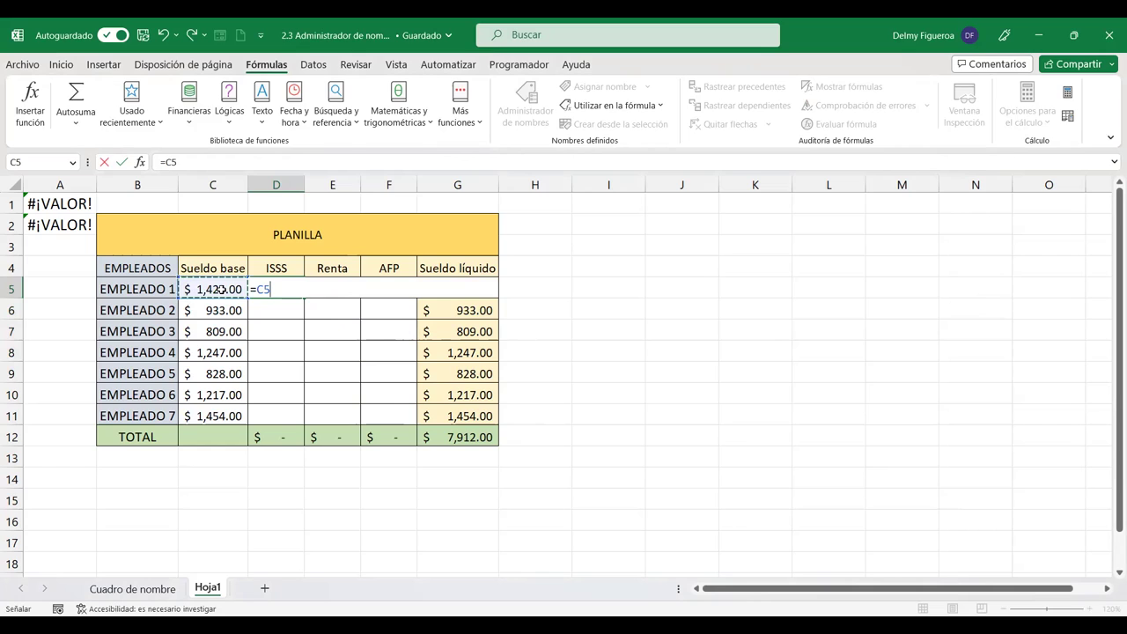
text(*)
text(iss)
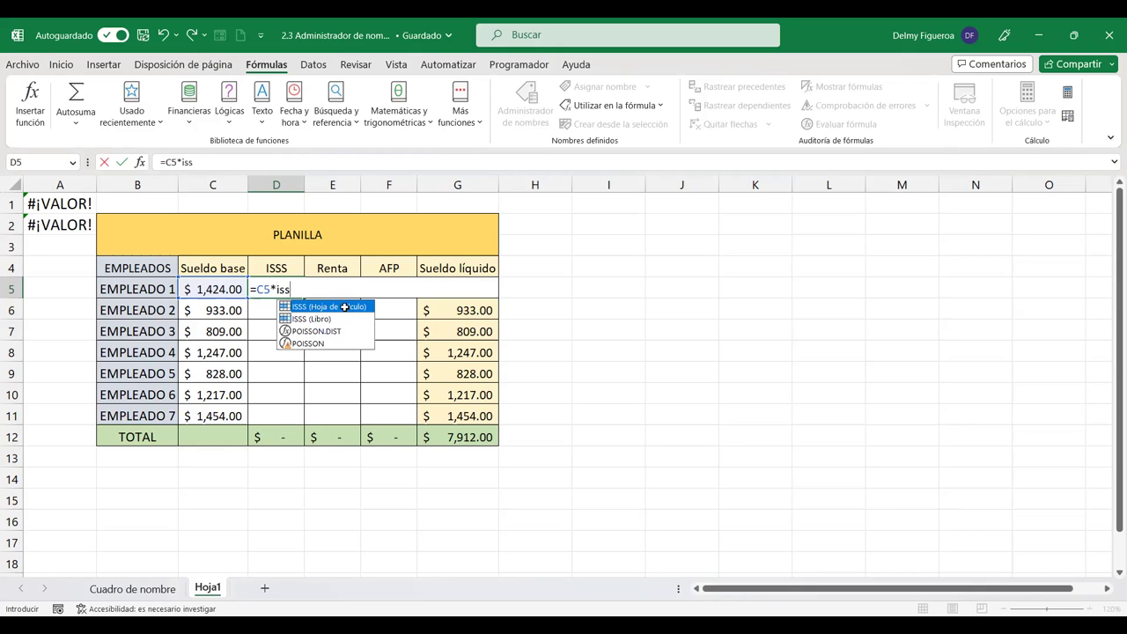
double_click(344, 306)
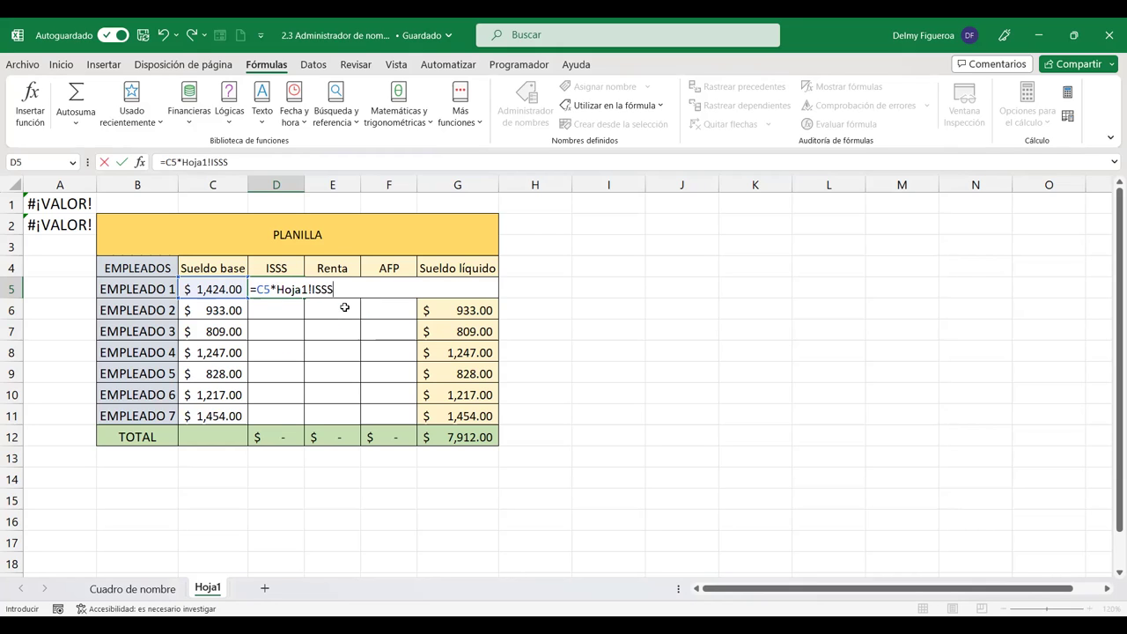
key(Return)
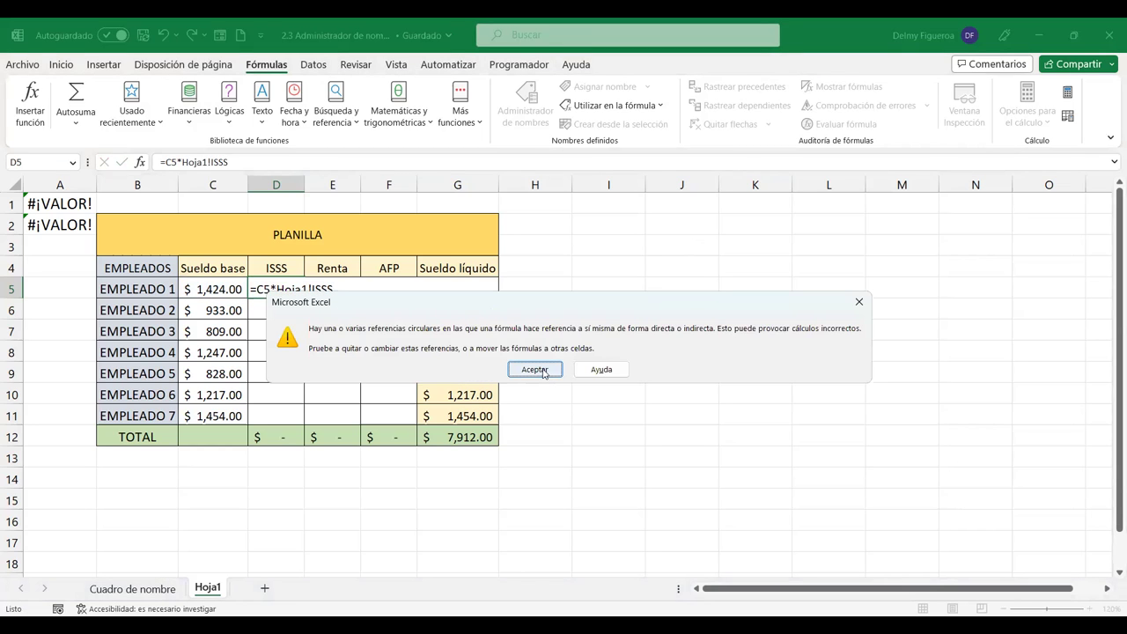
click(534, 369)
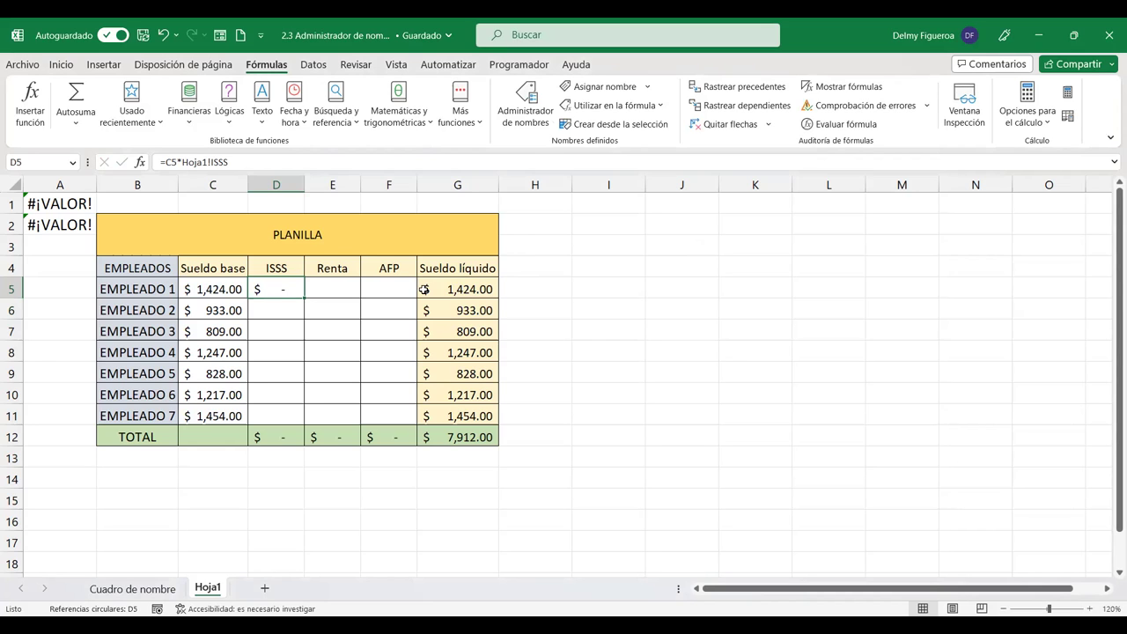
Step: Delete the Hoja1-scoped AFP and ISSS names and check the Renta name's definition in the Name Manager
click(525, 130)
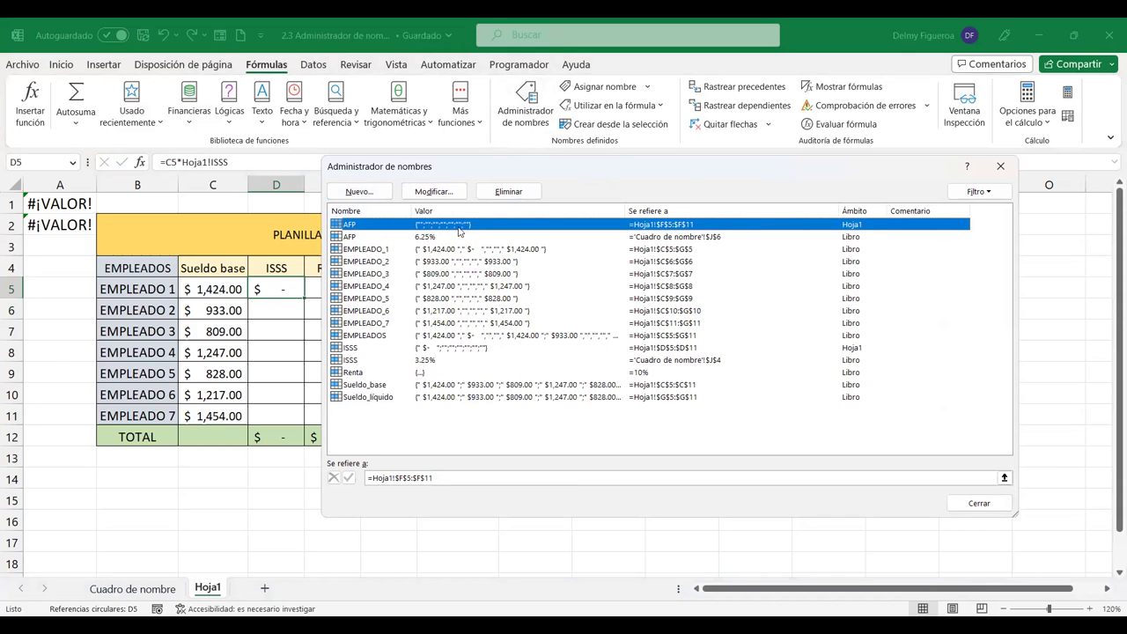
click(518, 192)
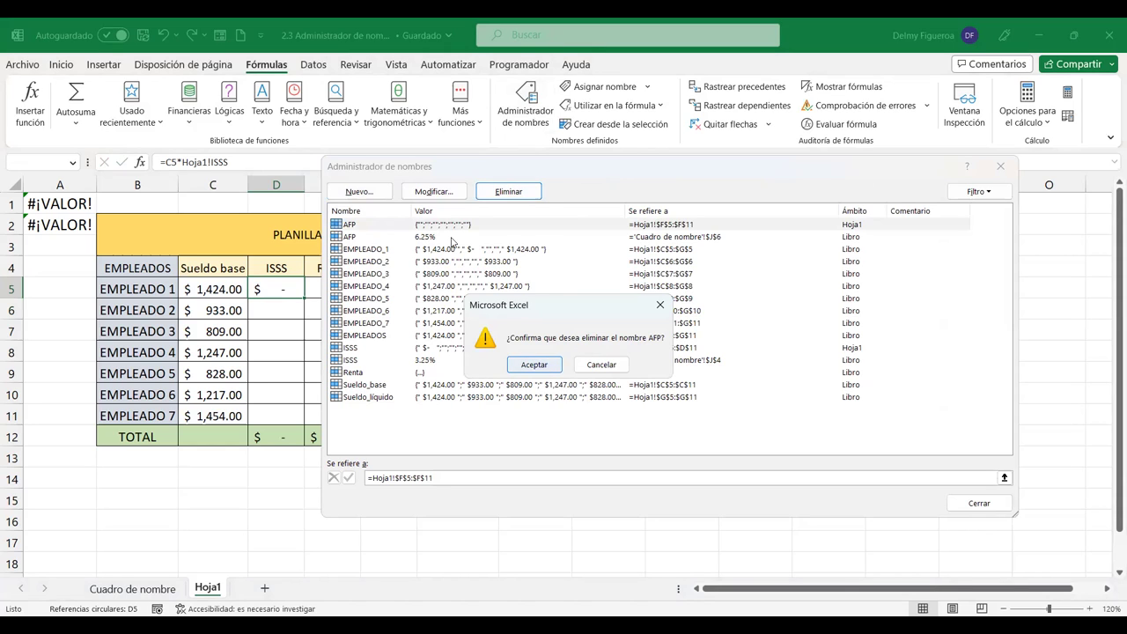
key(Return)
click(352, 336)
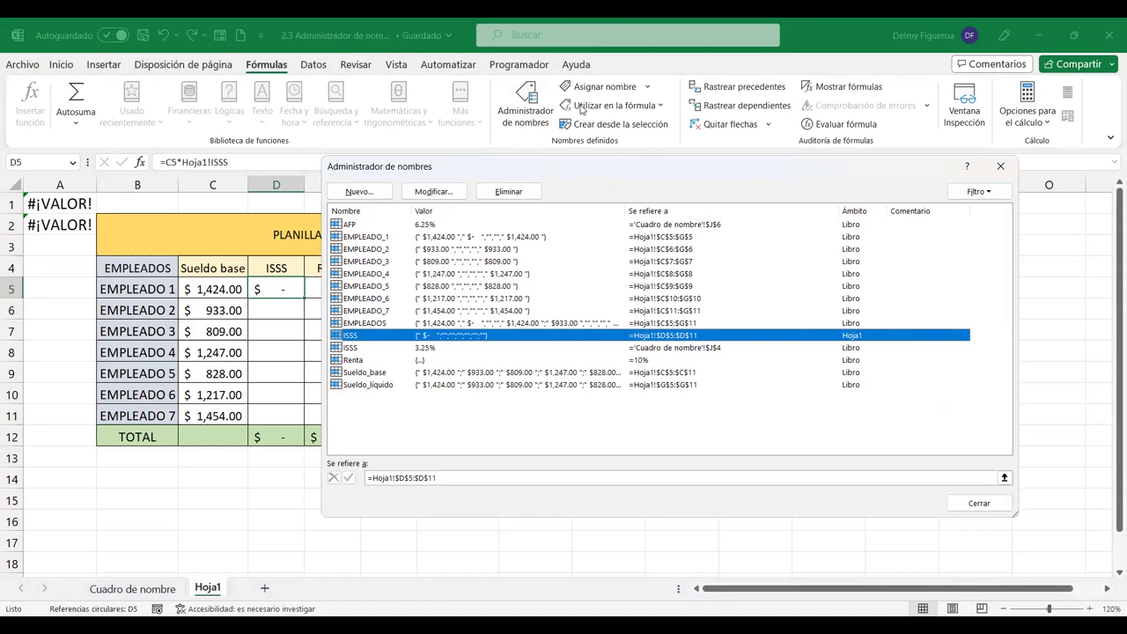
click(518, 195)
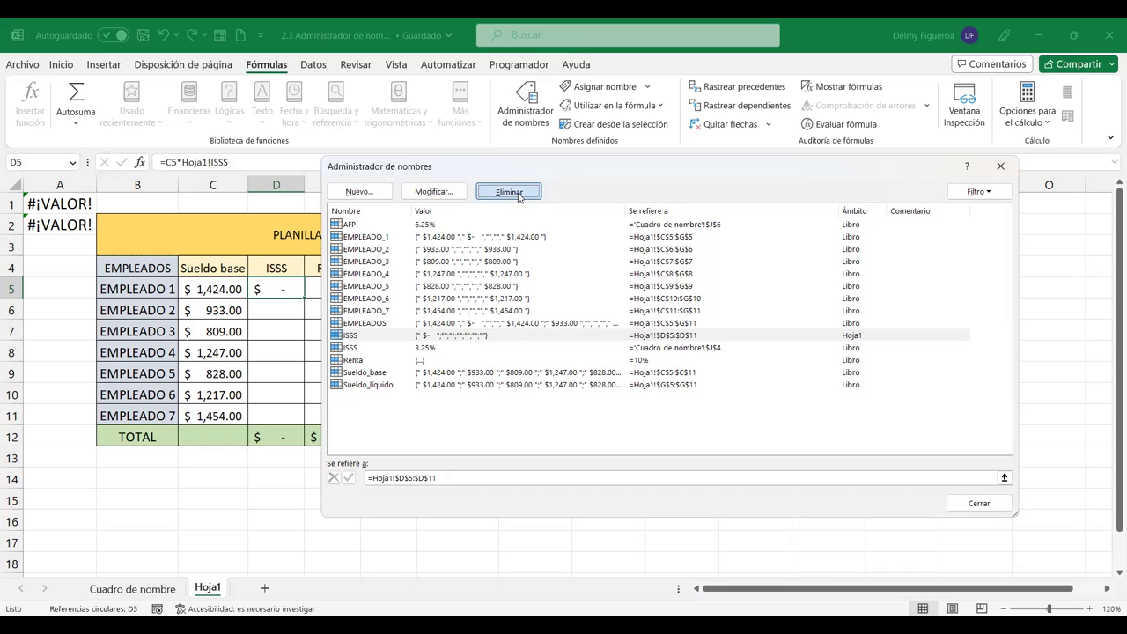
click(534, 364)
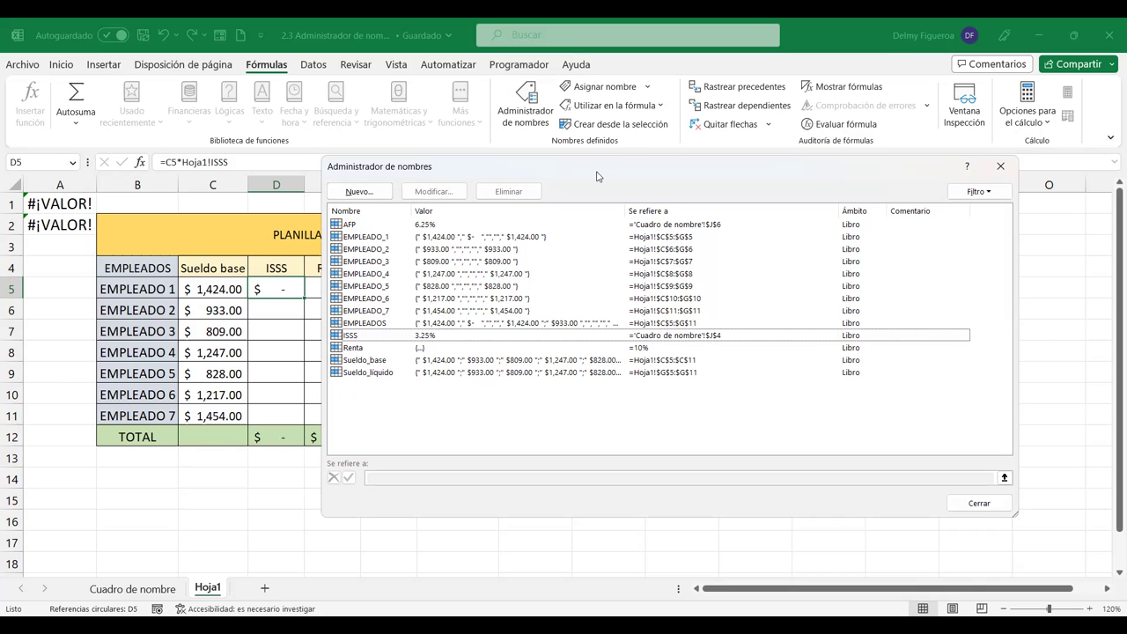
drag(596, 177, 747, 177)
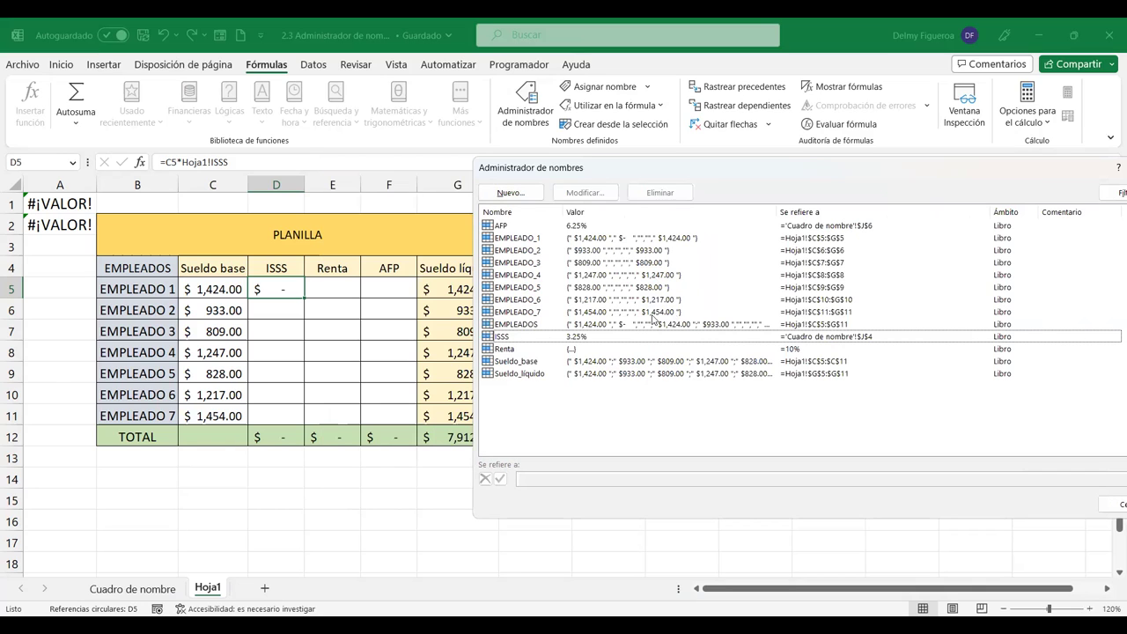
click(549, 350)
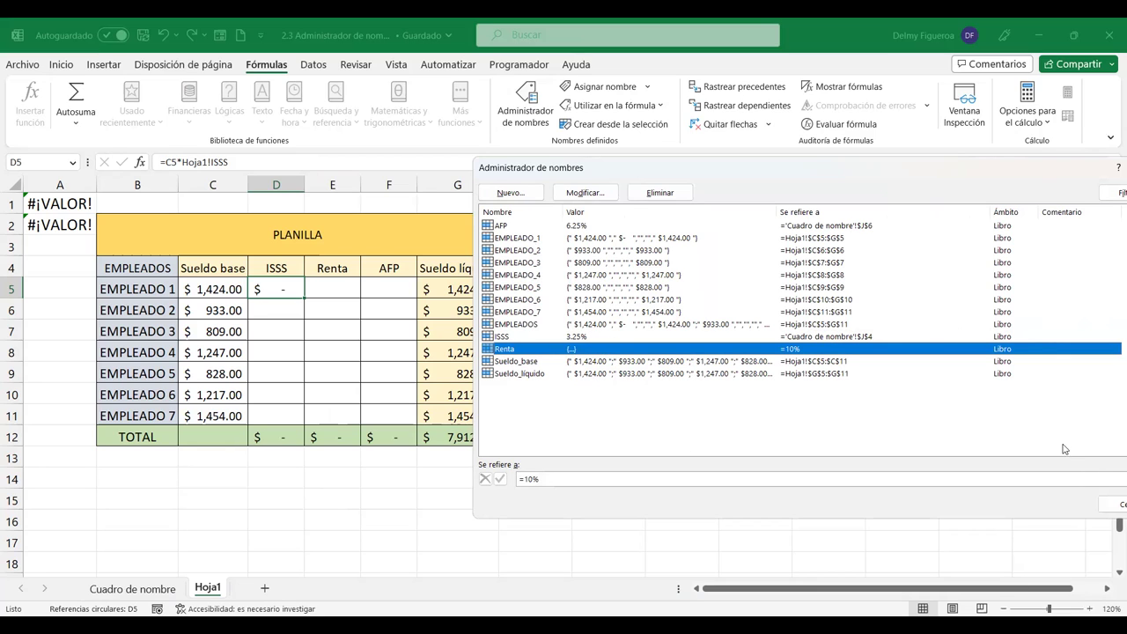
click(1108, 509)
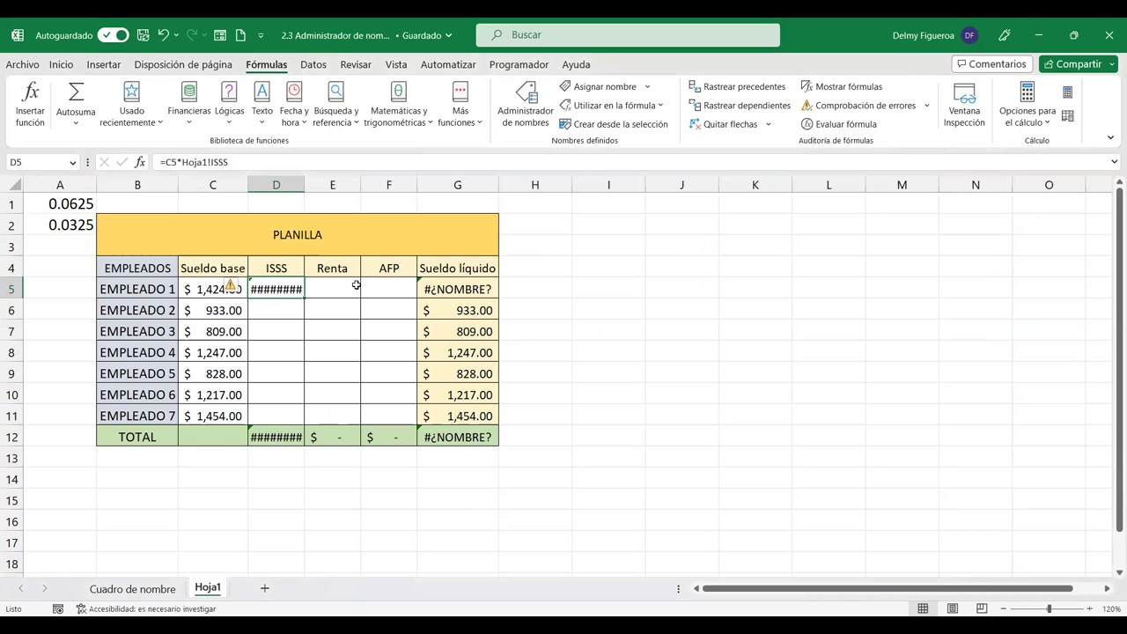
Step: Replace the formula in D5 with =C5*ISSS for EMPLEADO 1 and check it
text(=)
click(212, 289)
text(*)
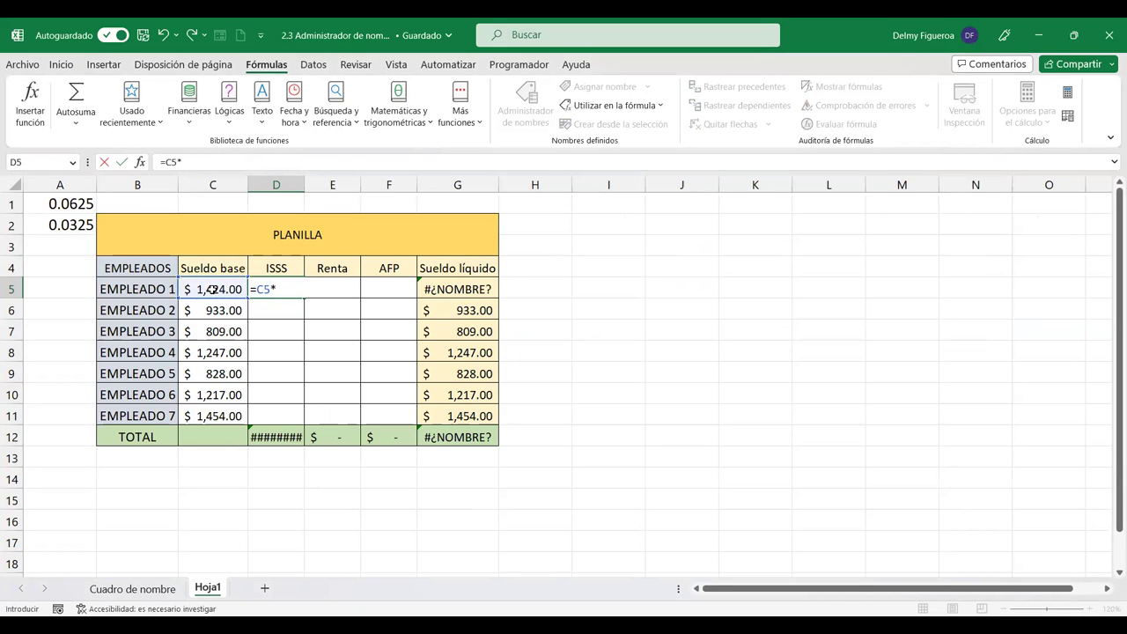
text(isss)
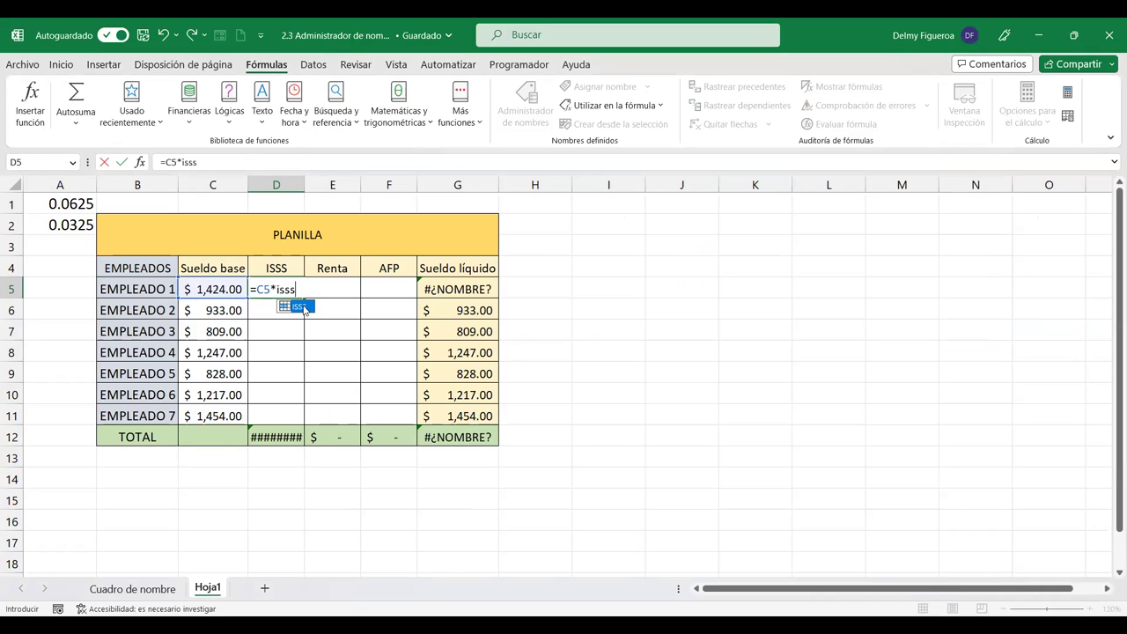
key(Tab)
key(Return)
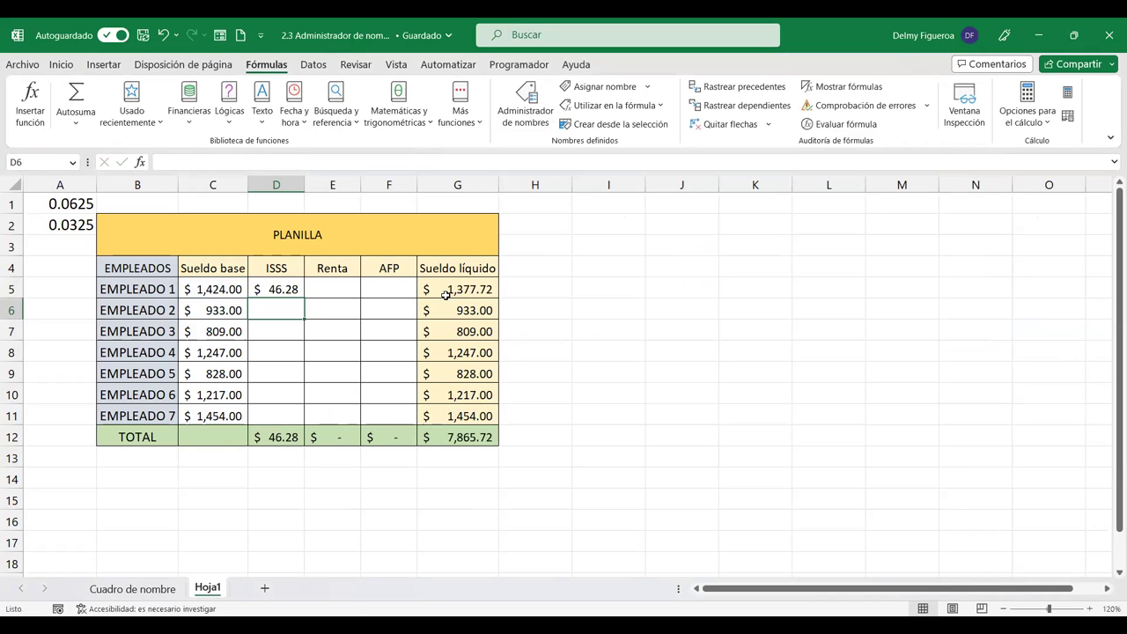
click(279, 289)
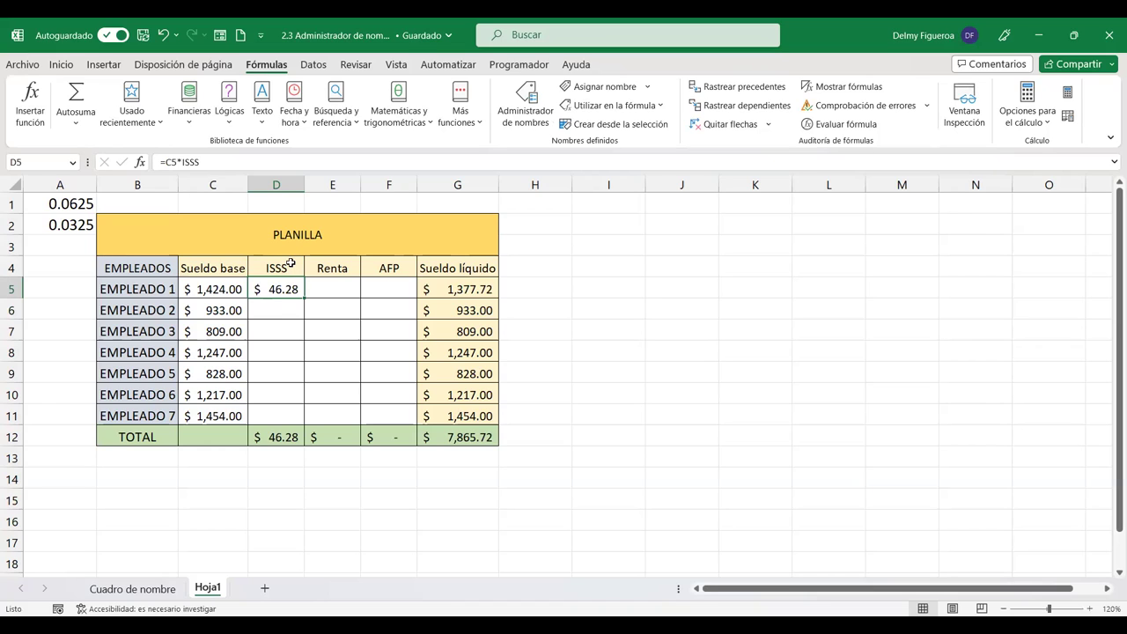
Step: Rename the ISSS column header in D4 of the PLANILLA table as "Desc. ISSS"
click(290, 263)
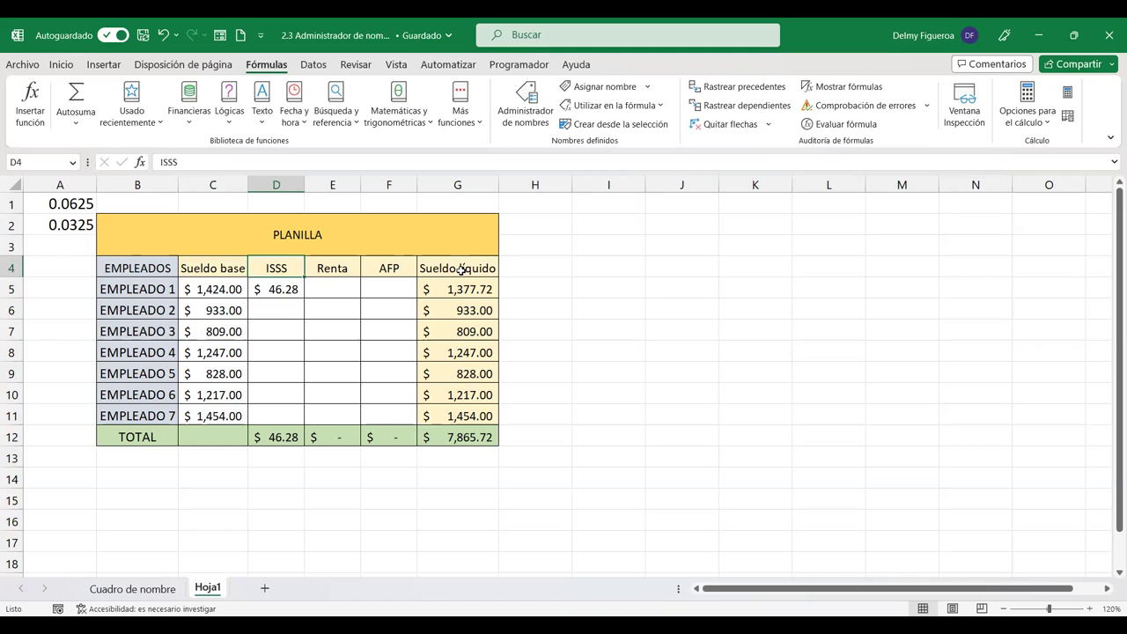
text(DEsc.)
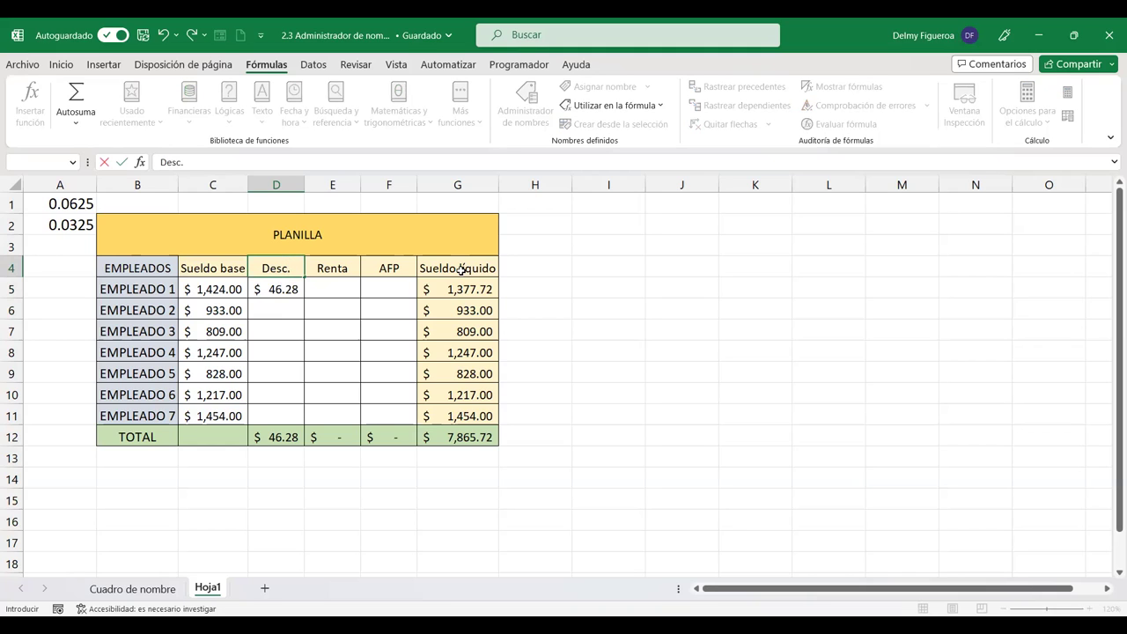
text( ISSS)
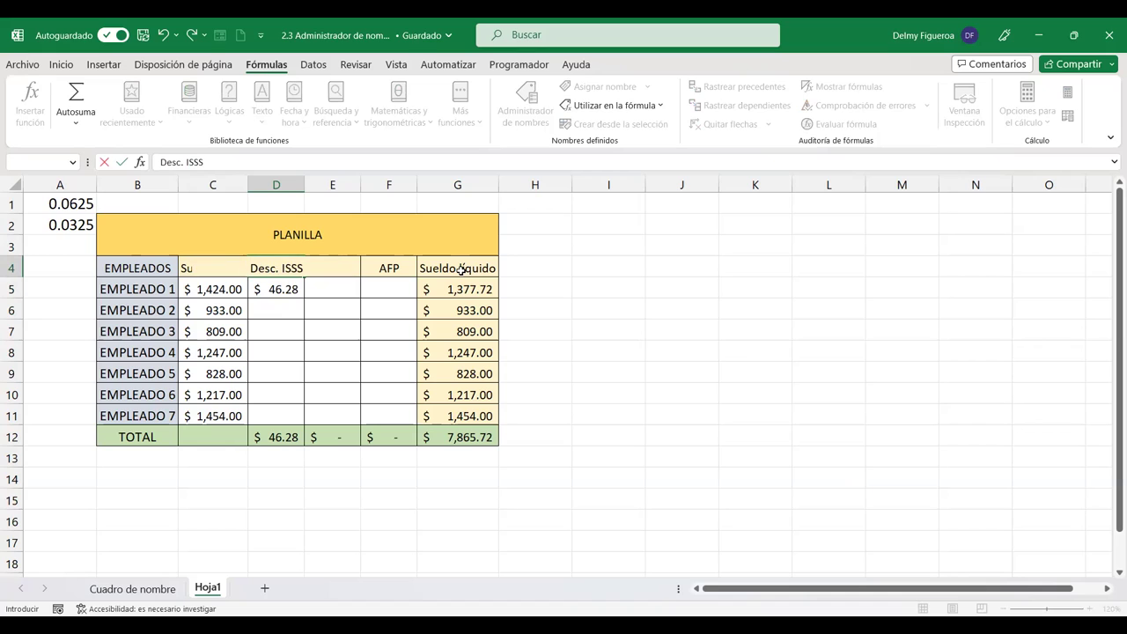
key(Return)
key(Up)
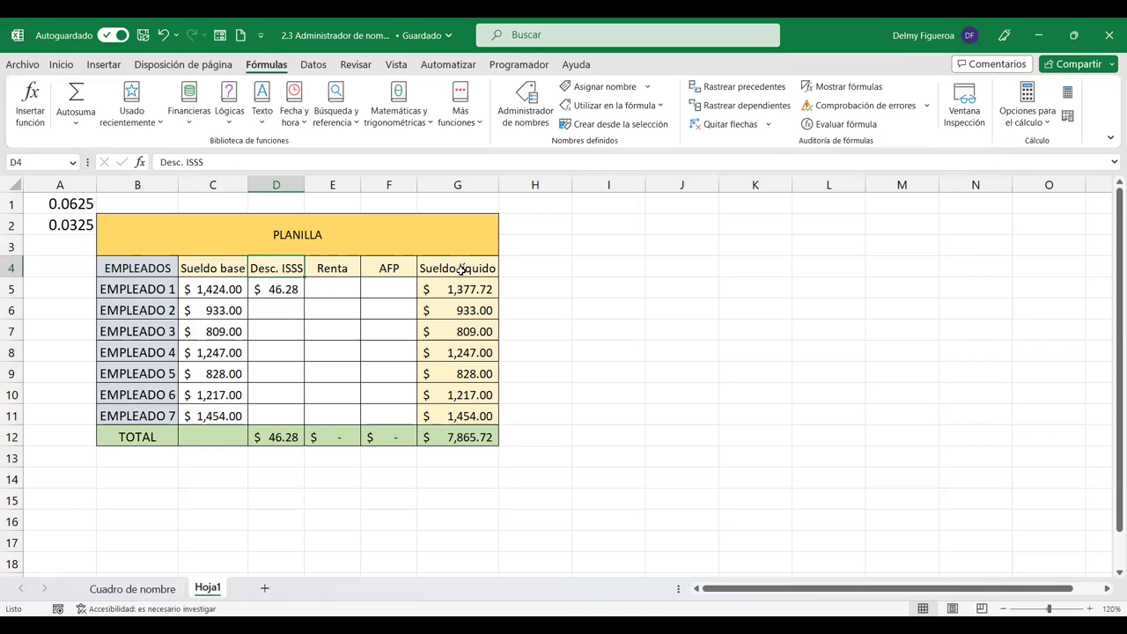
Step: Rename the Renta column header in E4 as "Desc. Renta"
key(Right)
text(Des)
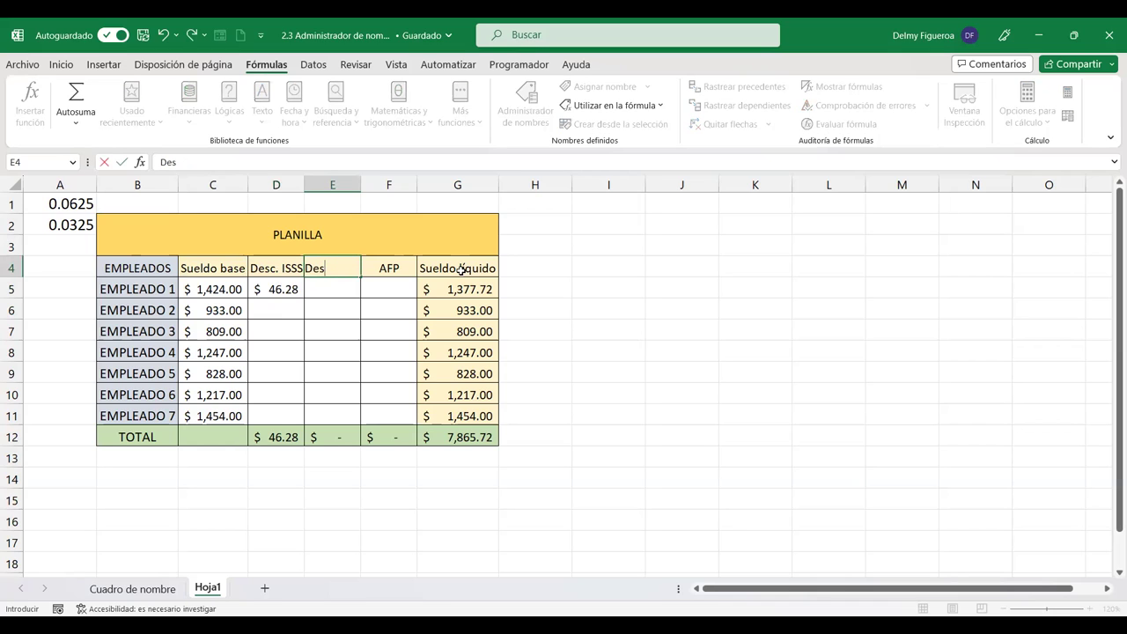
text(c. Renta)
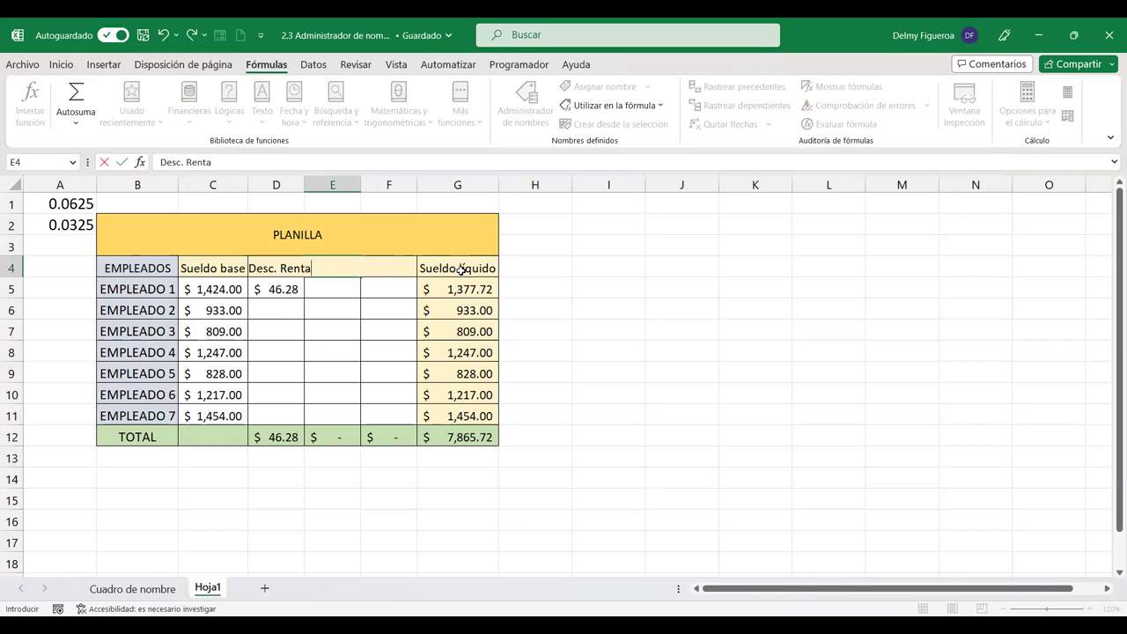
key(Return)
key(Up)
Step: Rename the AFP column header in F4 as "Desc. AFP"
key(Right)
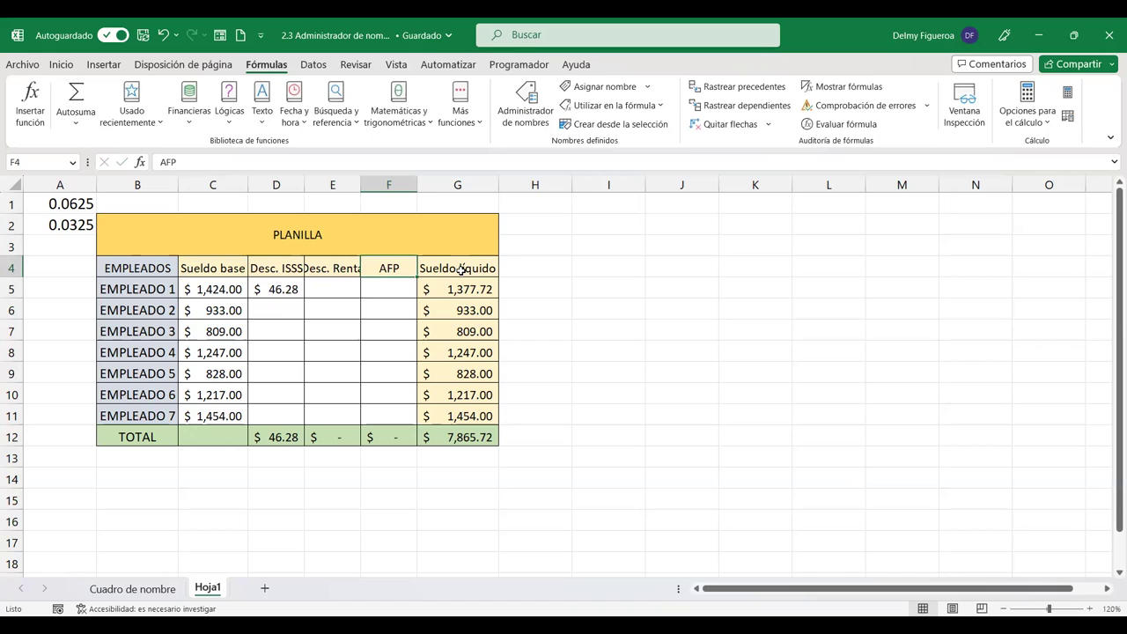
text(Desc.)
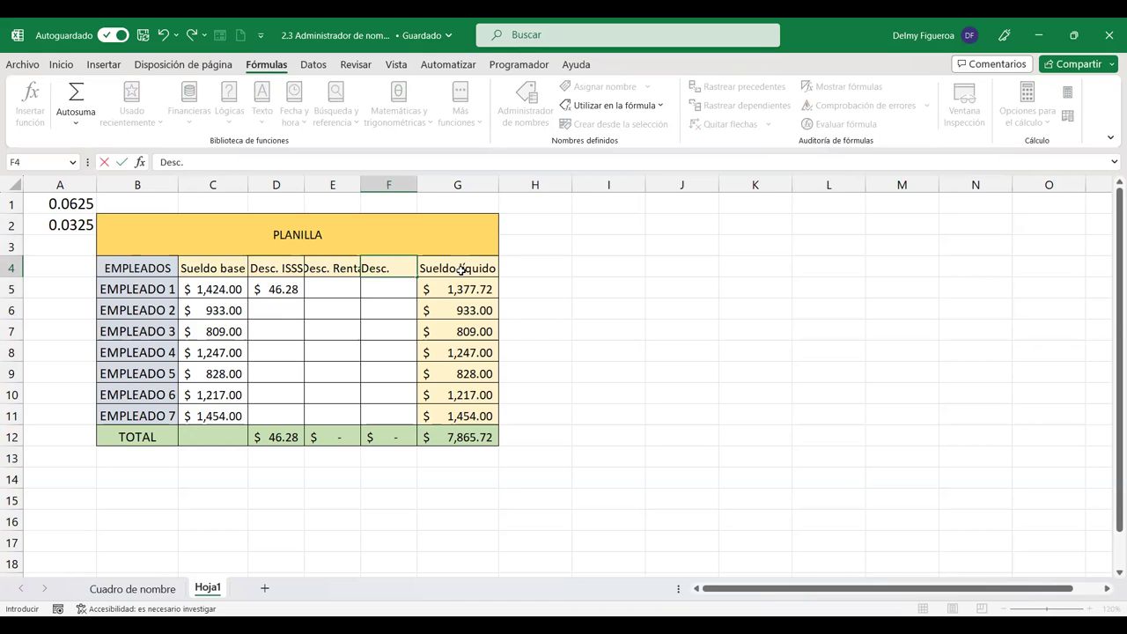
text( AFP)
key(Return)
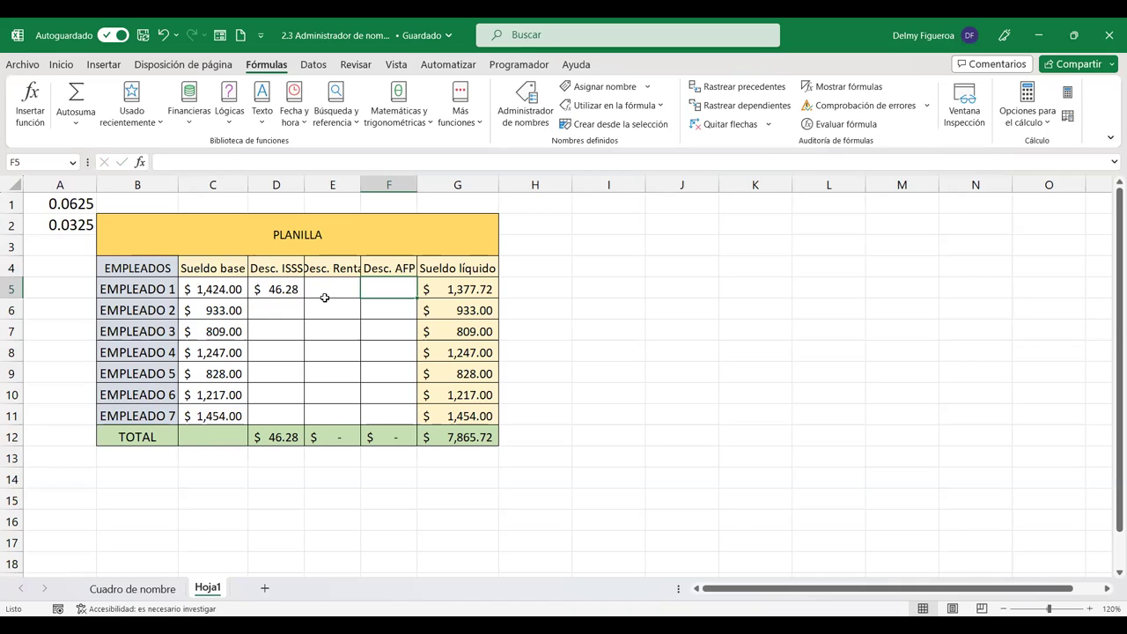
Step: AutoFit the widths of the Desc. ISSS, Desc. Renta and Desc. AFP columns to their contents
click(290, 267)
drag(290, 268, 385, 415)
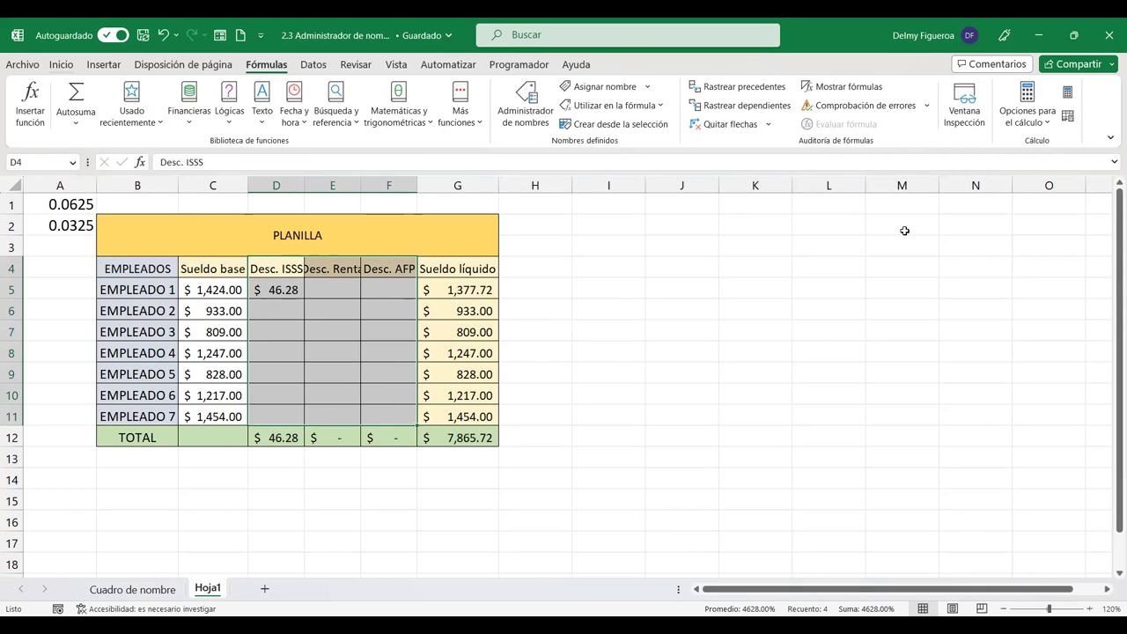
key(alt+h)
key(o)
key(i)
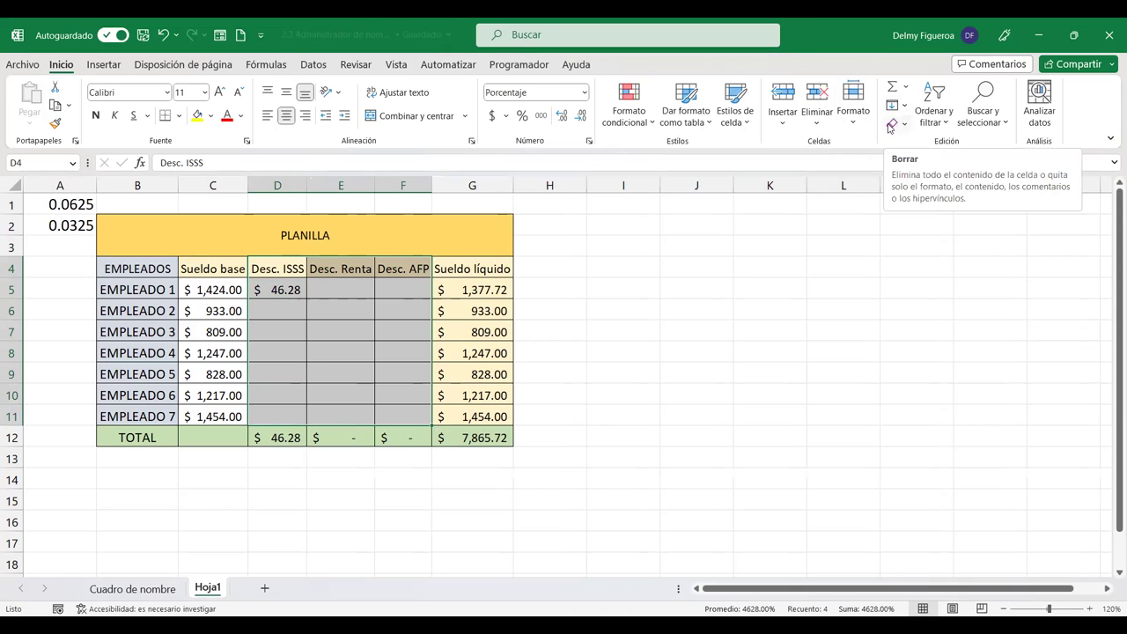
click(323, 287)
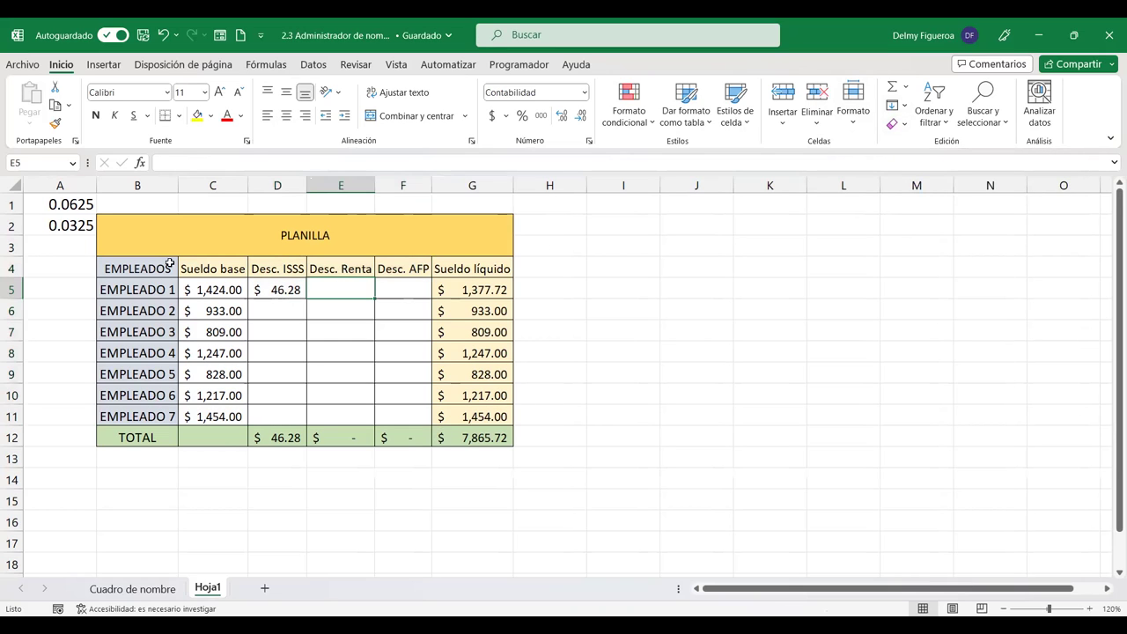
Step: Total the base salaries in cell C12 with SUMA over C5:C11, using the named range Sueldo_base
click(220, 434)
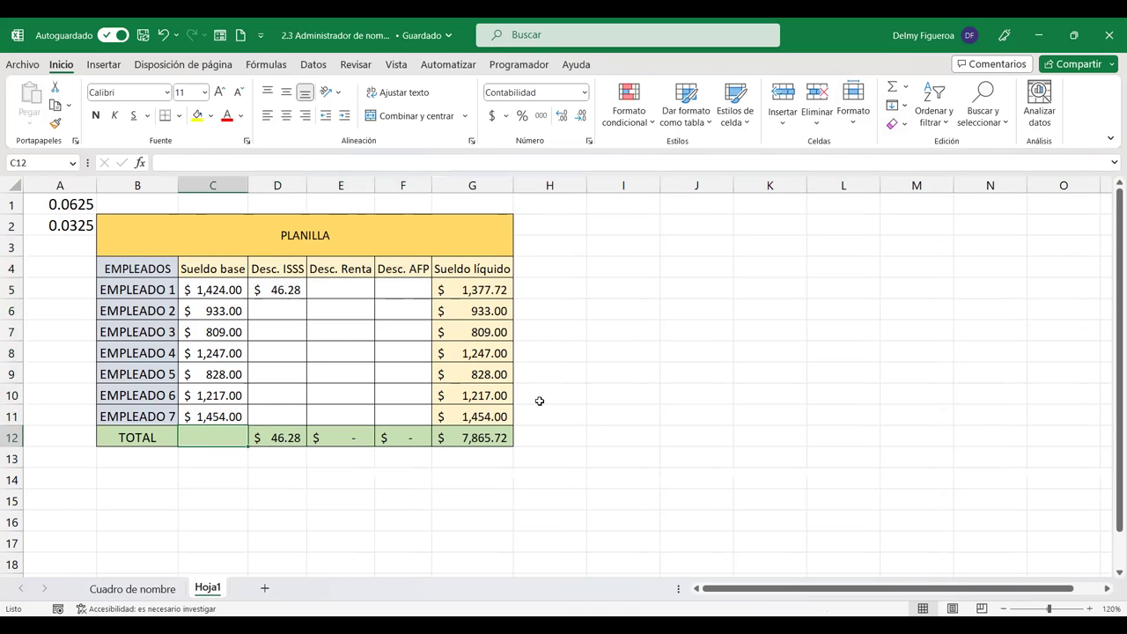
text(=)
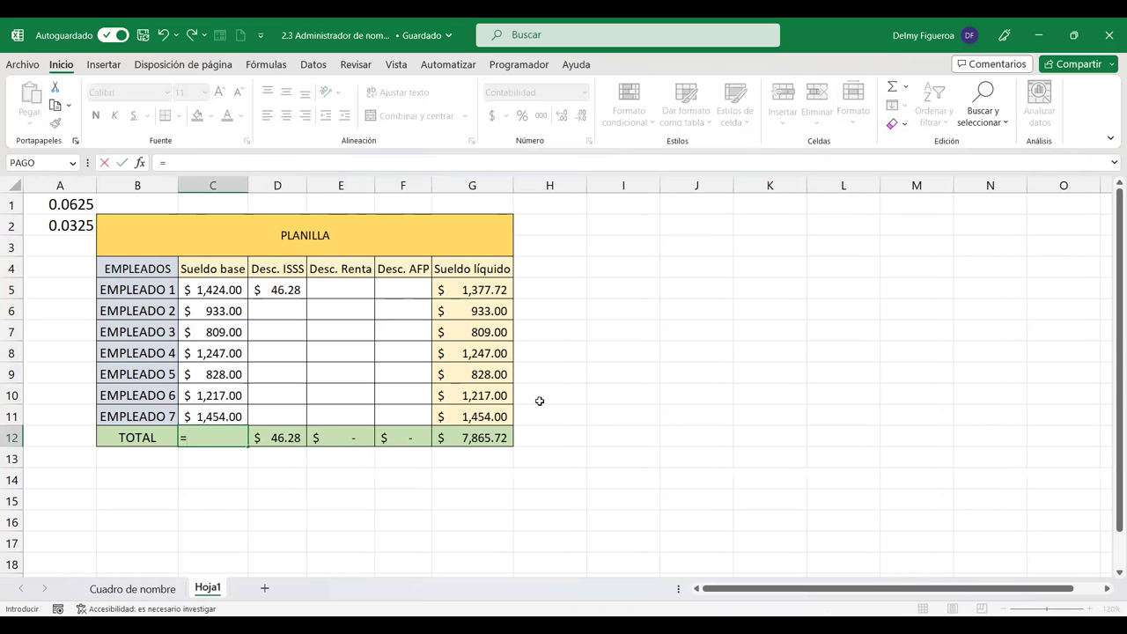
text(sum)
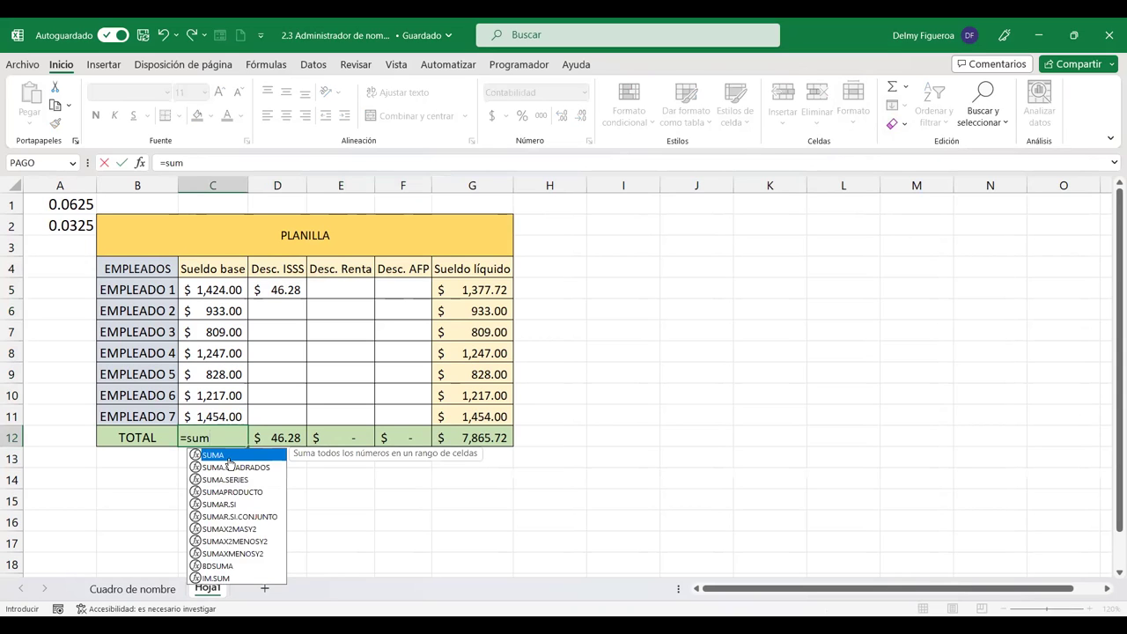
key(Tab)
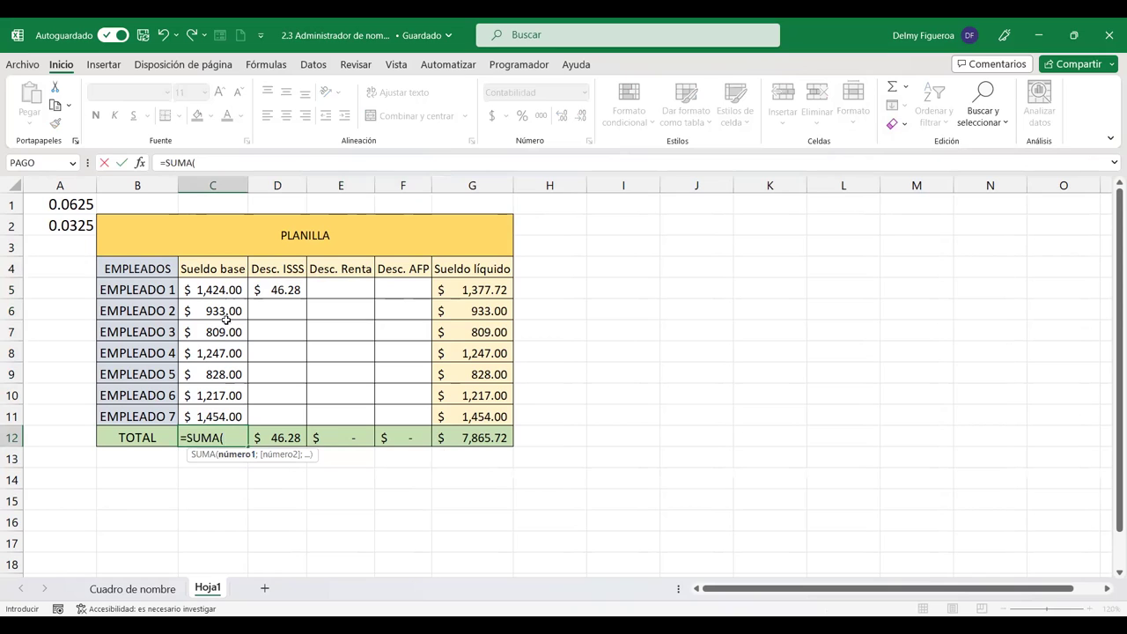
click(226, 289)
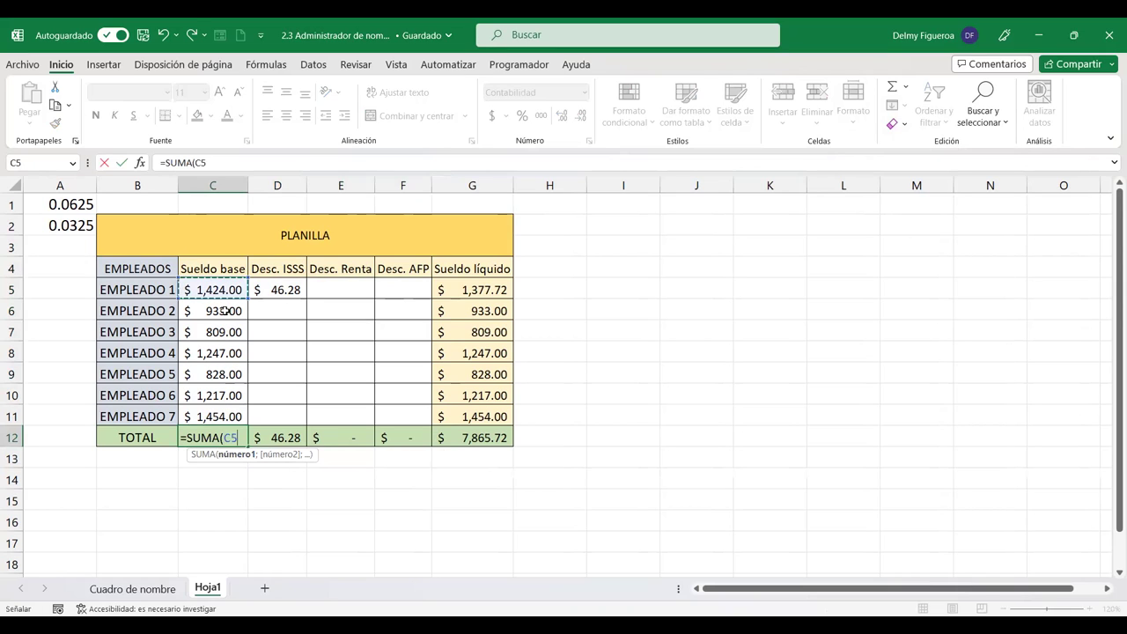
key(ctrl+shift+Down)
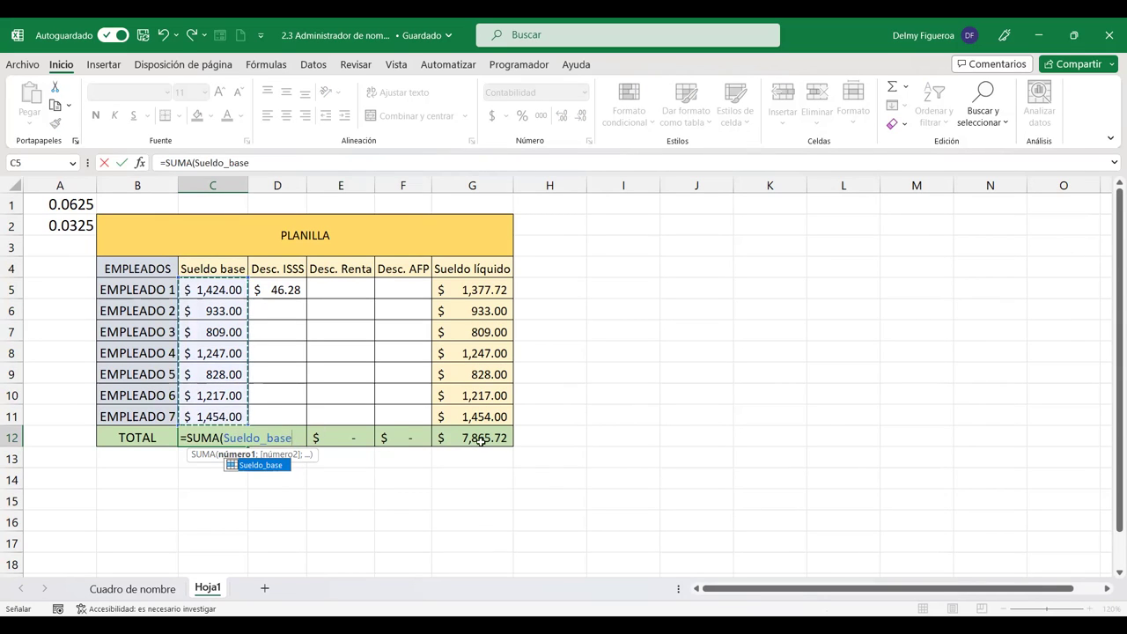
key(Return)
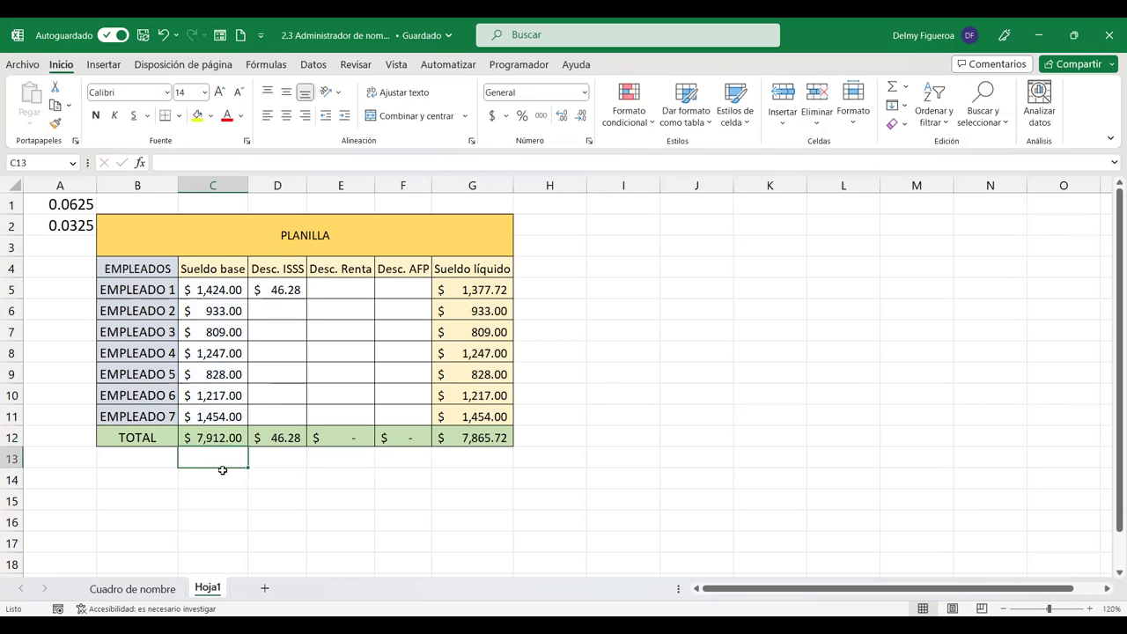
click(222, 438)
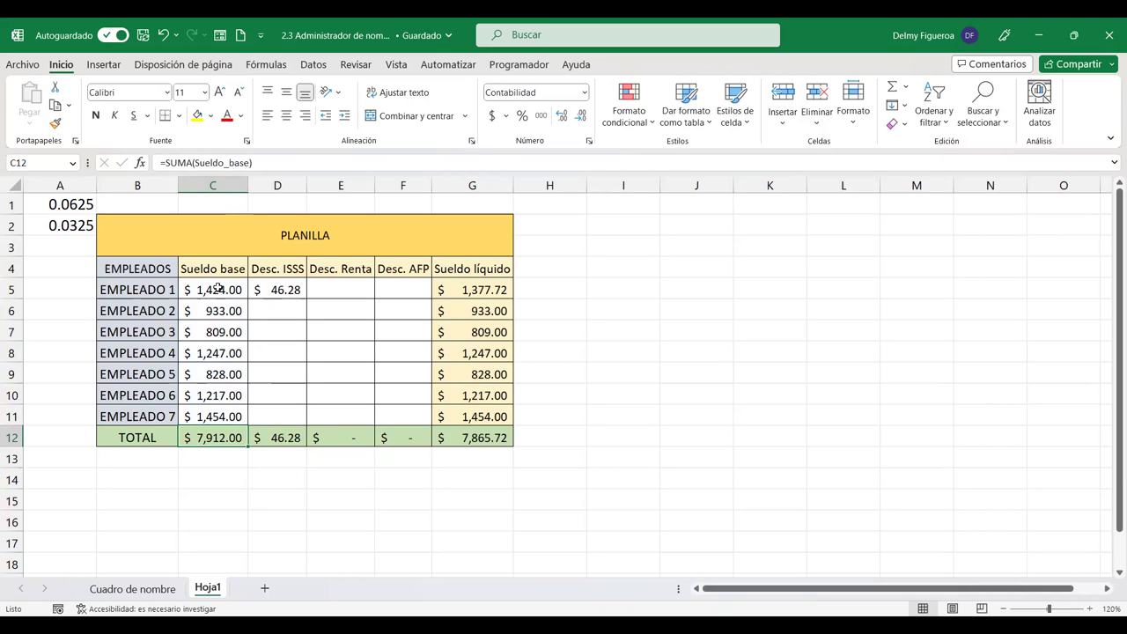
Step: Create range names for the three discount columns in D4:F11, taking the names from the top row
drag(278, 269, 411, 409)
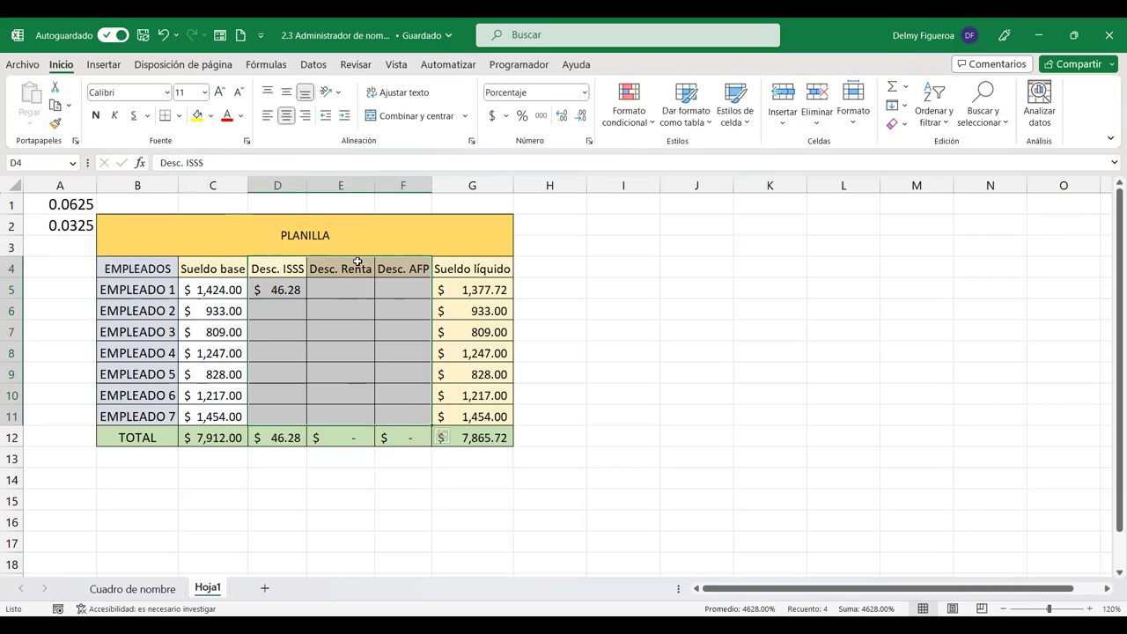
click(273, 67)
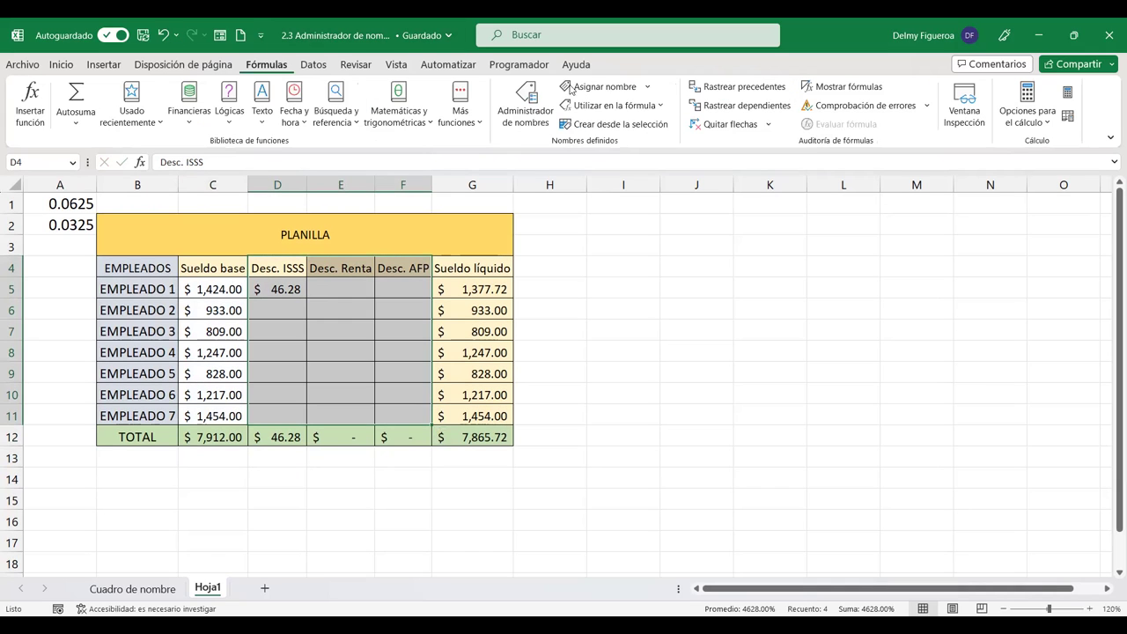
click(621, 124)
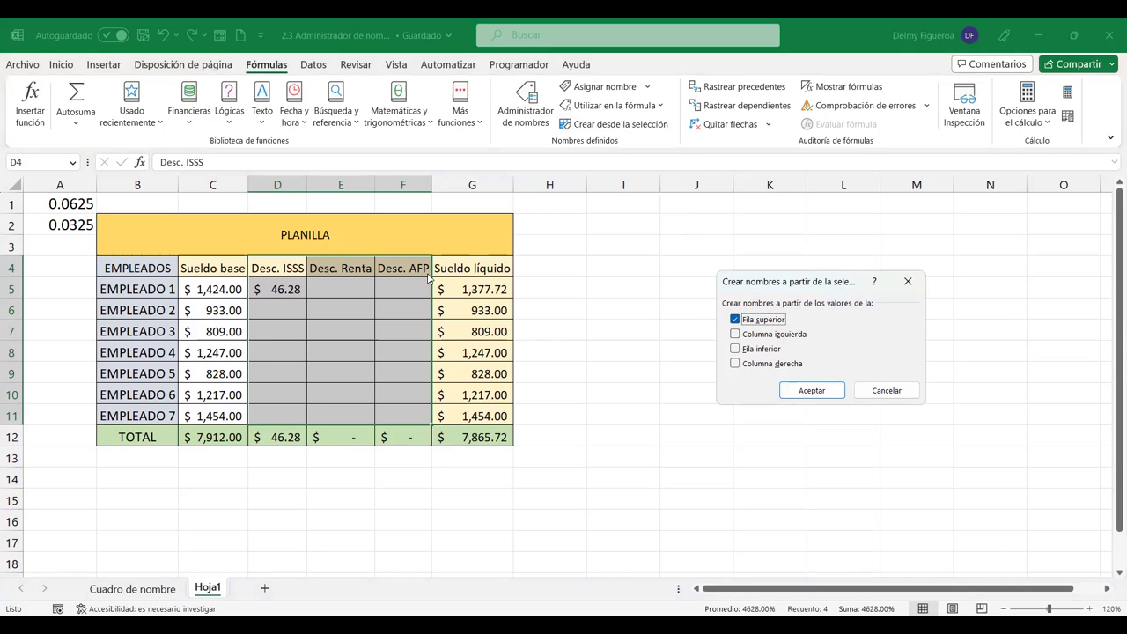
click(818, 393)
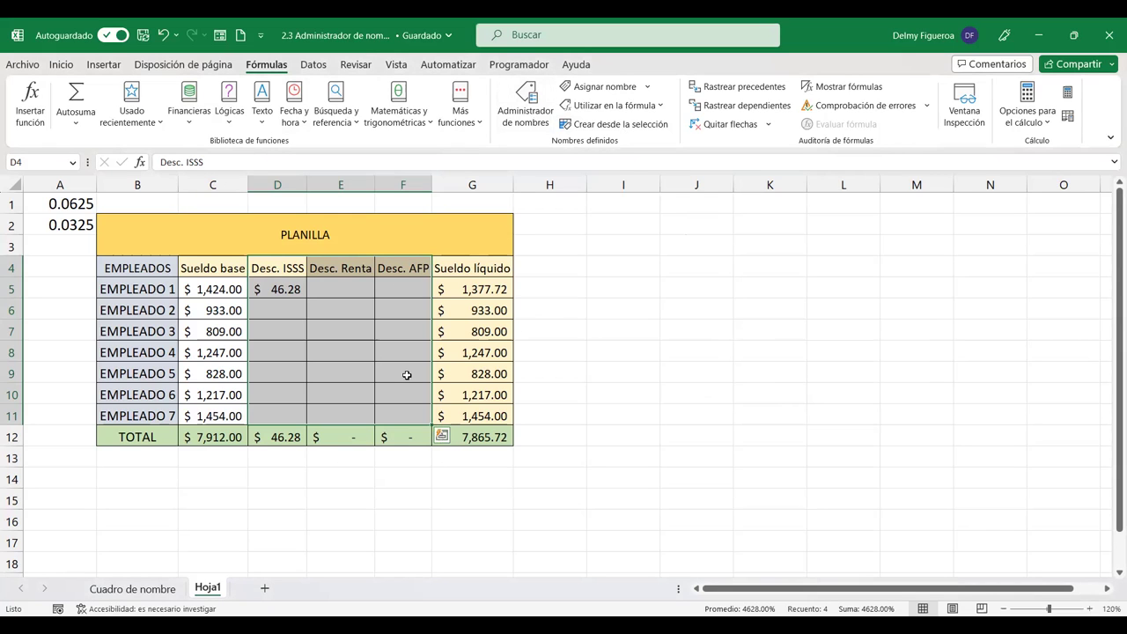
Step: Review the Desc_AFP, Desc_ISSS and Desc_Renta entries in the Name Manager and close it
click(520, 121)
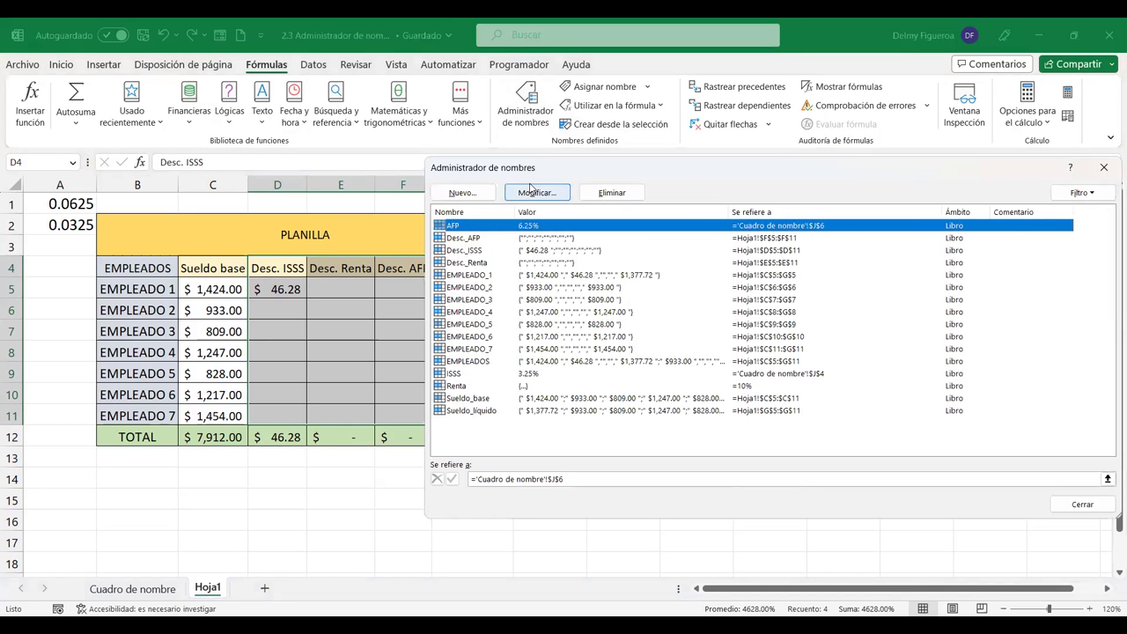
click(467, 238)
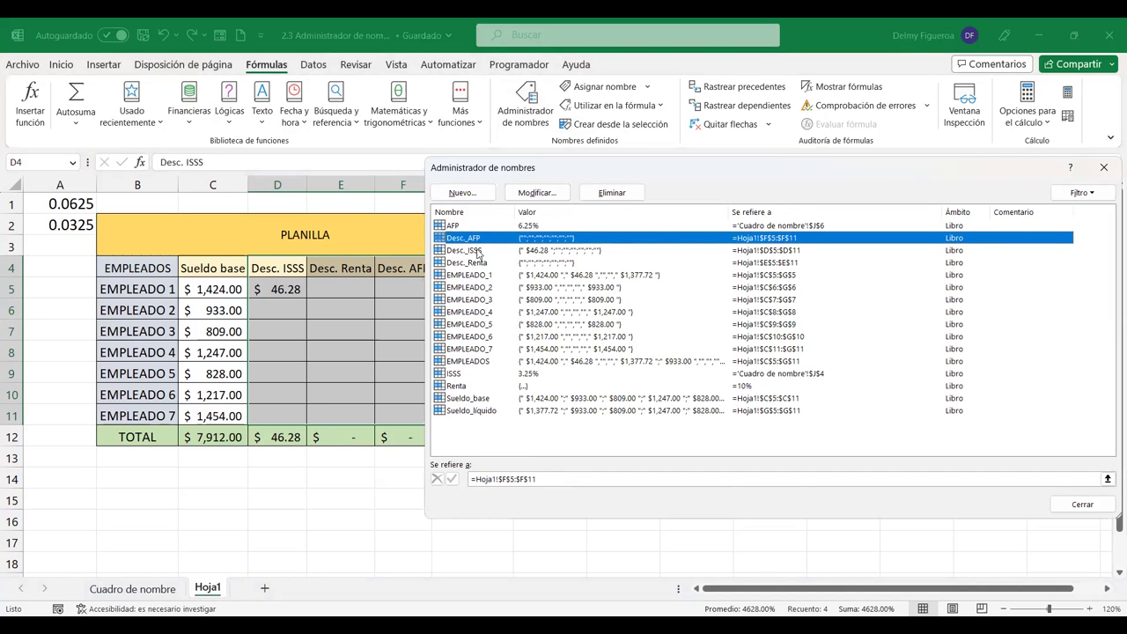
click(475, 251)
click(477, 263)
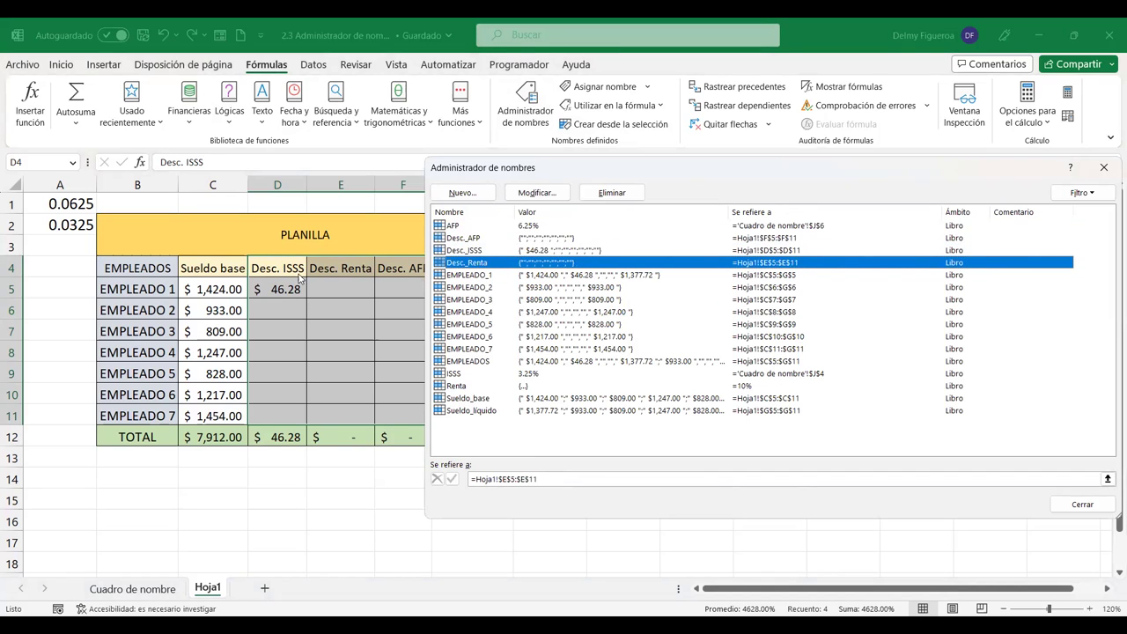
click(1100, 510)
Step: Fill the ISSS discount formula down to EMPLEADO 7 and calculate EMPLEADO 1's Renta discount in E5 as +C5*Renta
drag(308, 331, 309, 420)
click(357, 287)
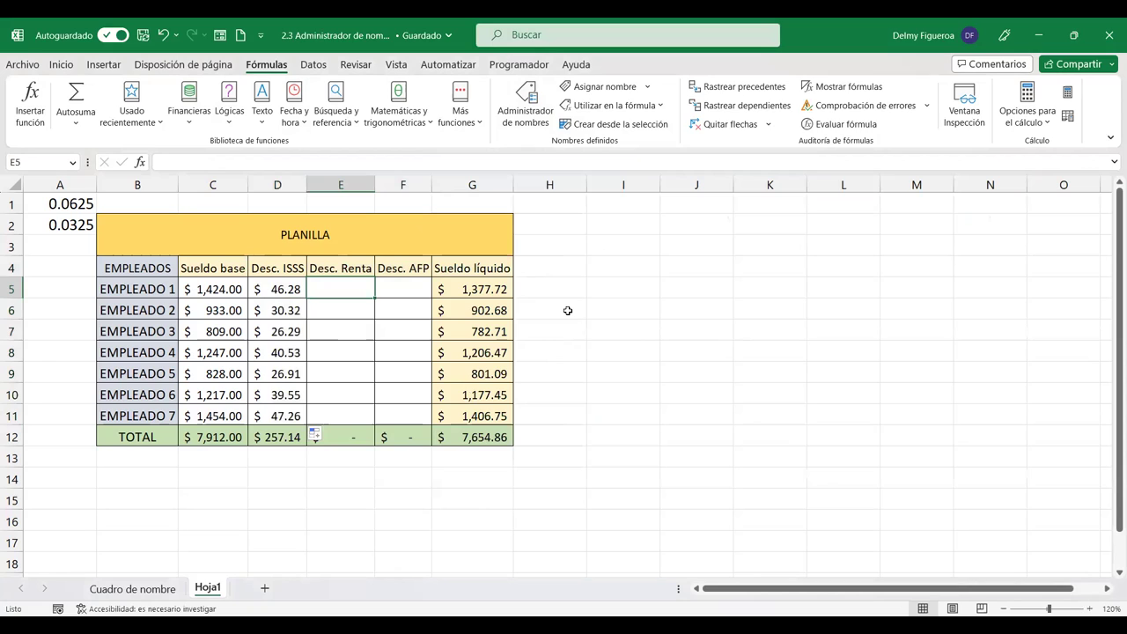
text(+)
click(216, 287)
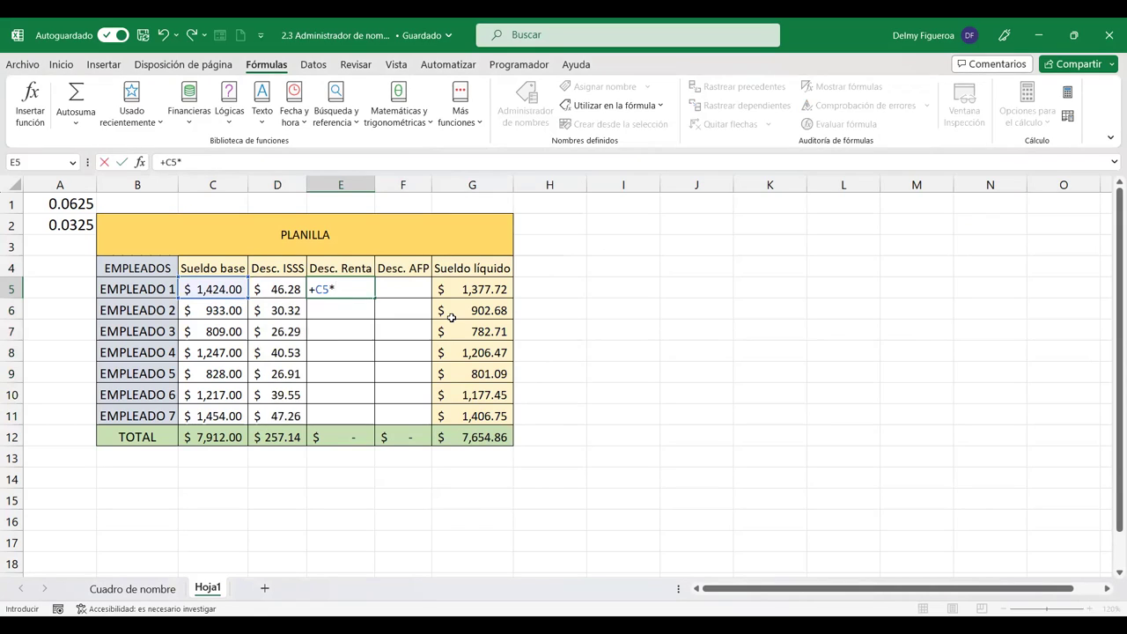
text(Ren)
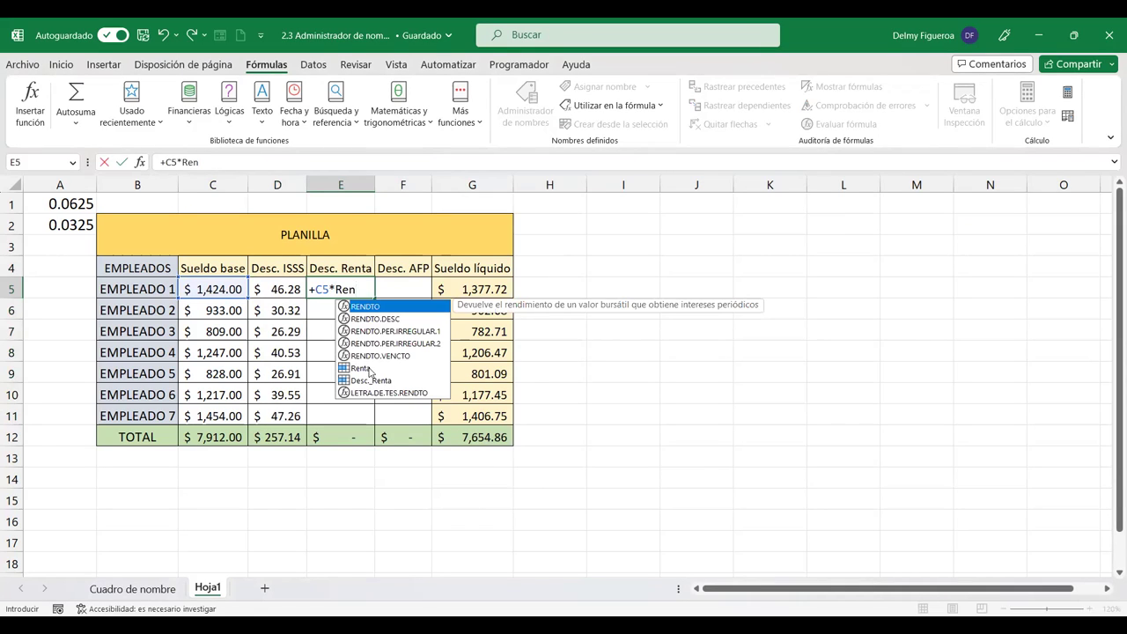
double_click(368, 368)
Step: Calculate EMPLEADO 1's AFP discount in cell F5 with the formula +C5*AFP
click(412, 288)
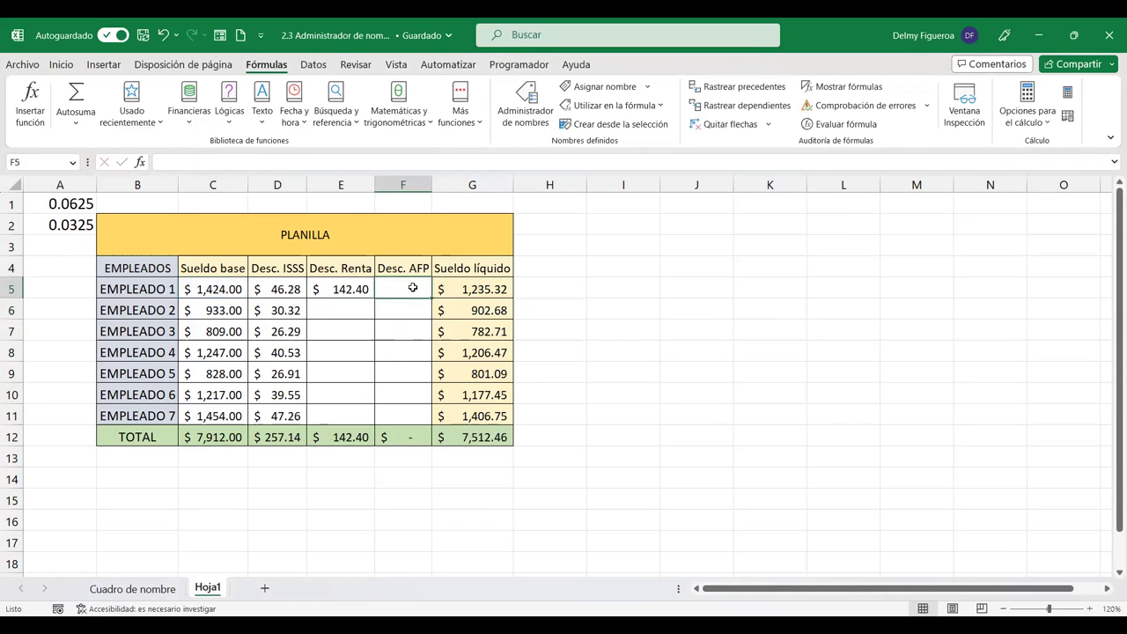
text(+)
click(227, 288)
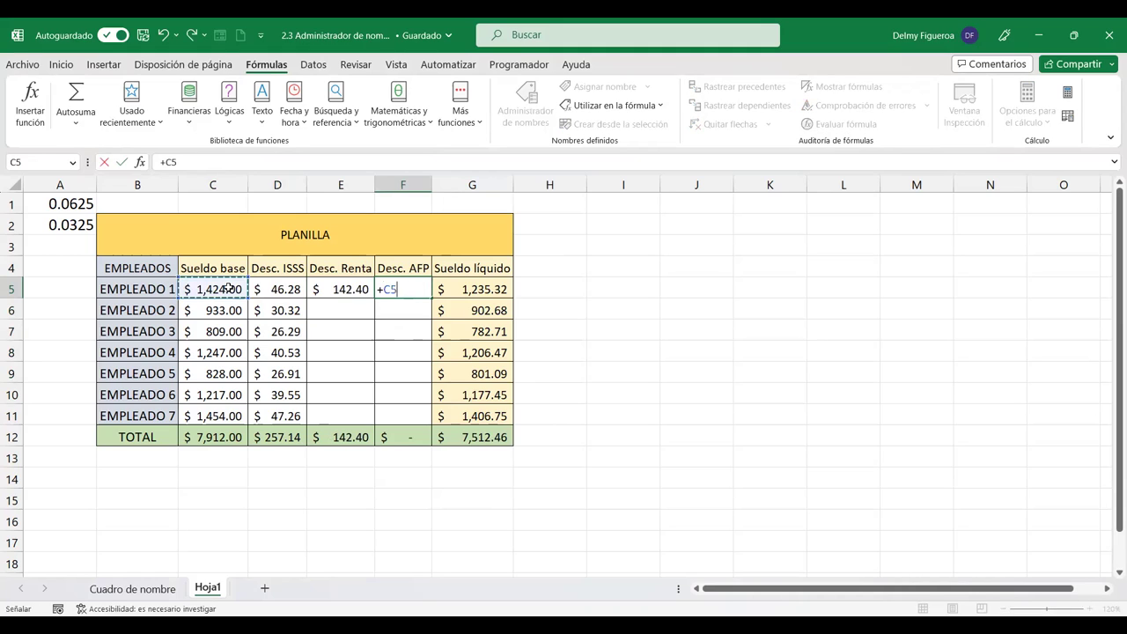
text(*afp)
key(Return)
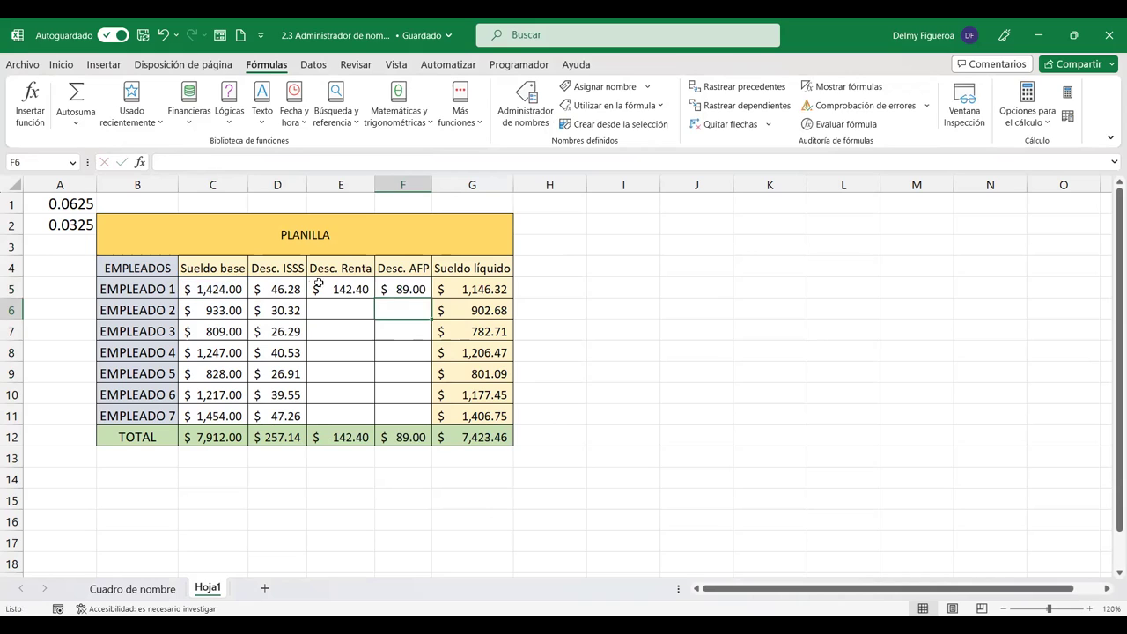
Step: Fill the Renta and AFP discount formulas from row 5 down to row 11 and check the copied formulas
drag(362, 289, 422, 417)
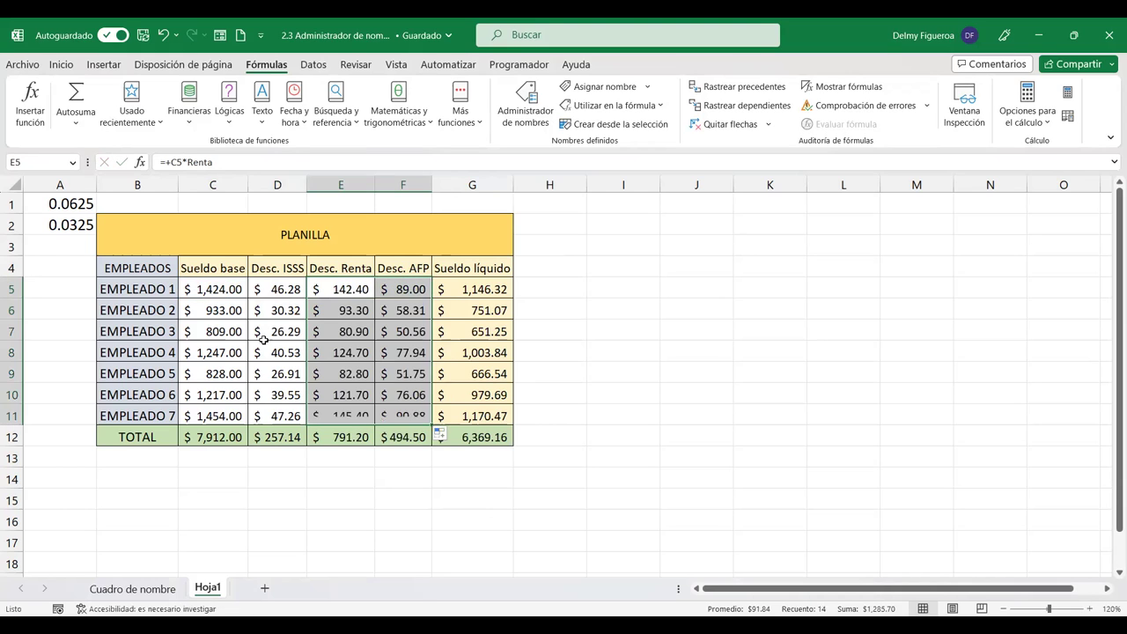
click(340, 331)
click(388, 376)
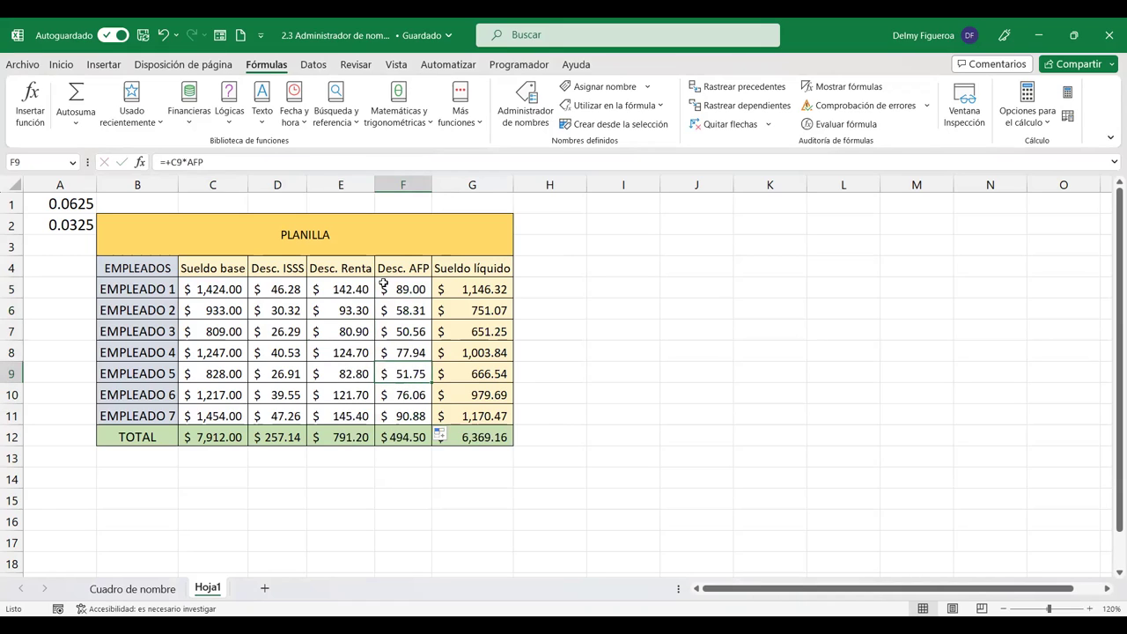
Step: Enter the formula =EMPLEADOS in cell J3 to bring in the whole named range
click(689, 245)
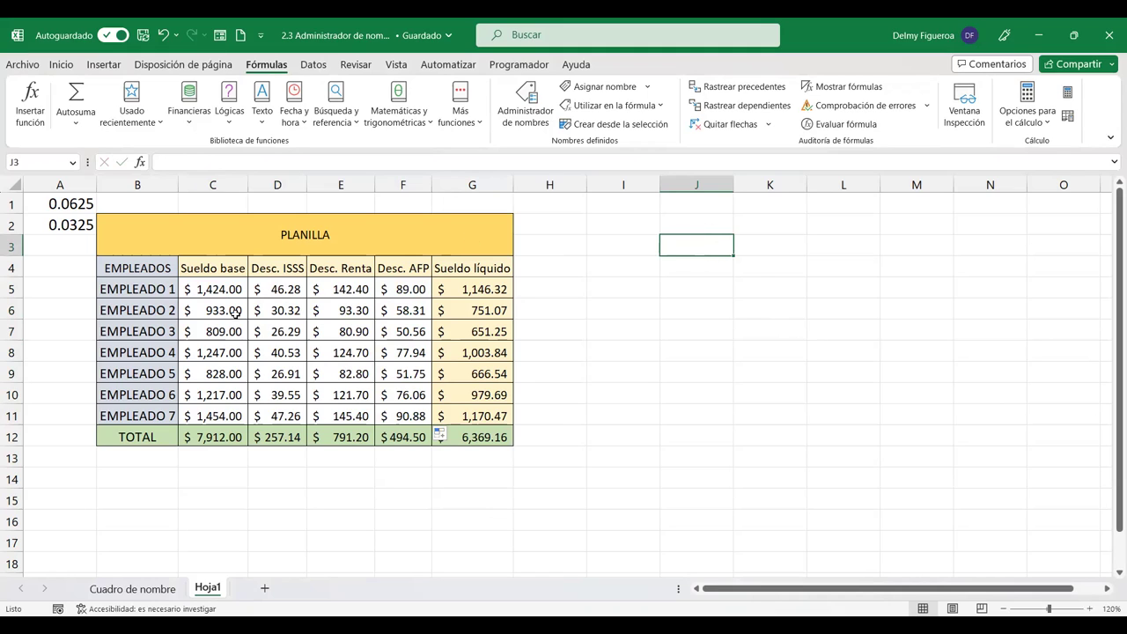
text(=)
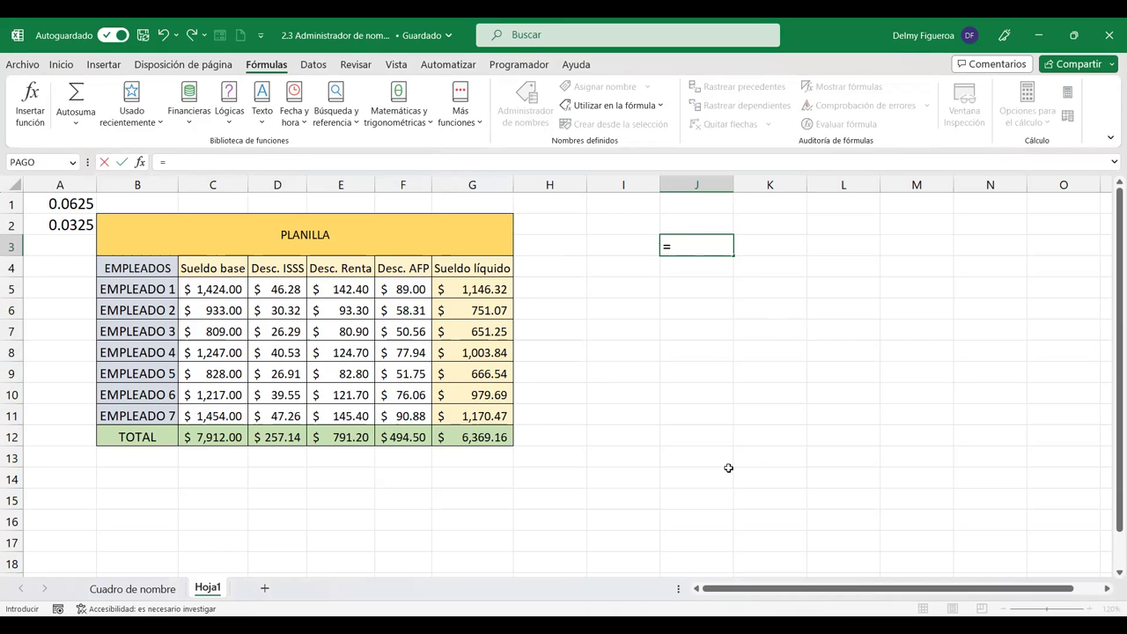
text(emple)
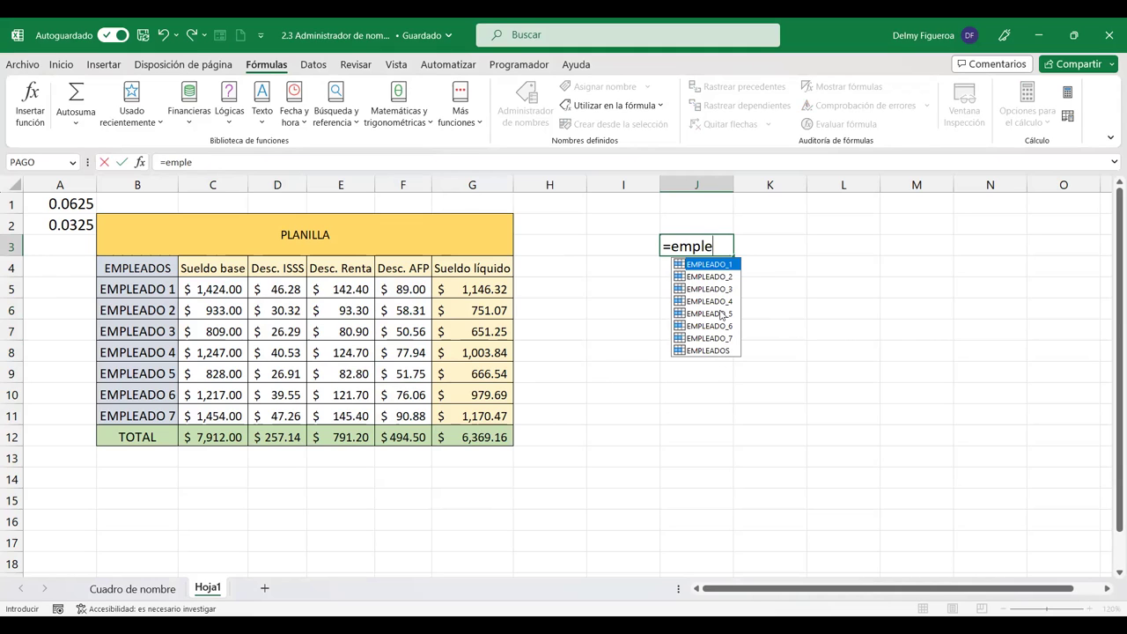
double_click(723, 350)
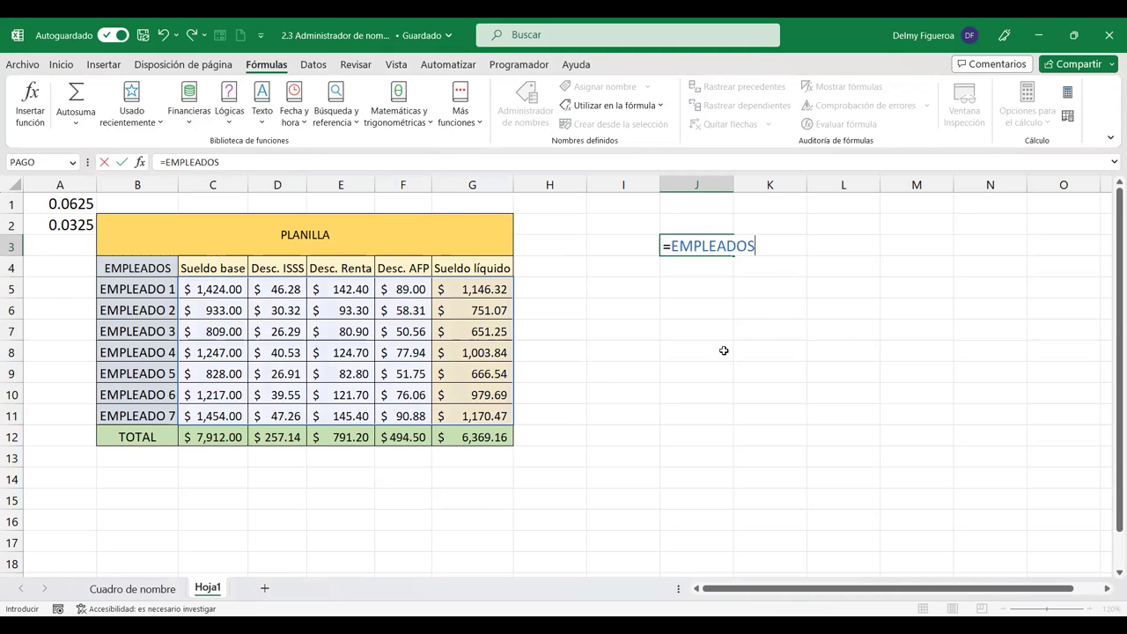
key(Return)
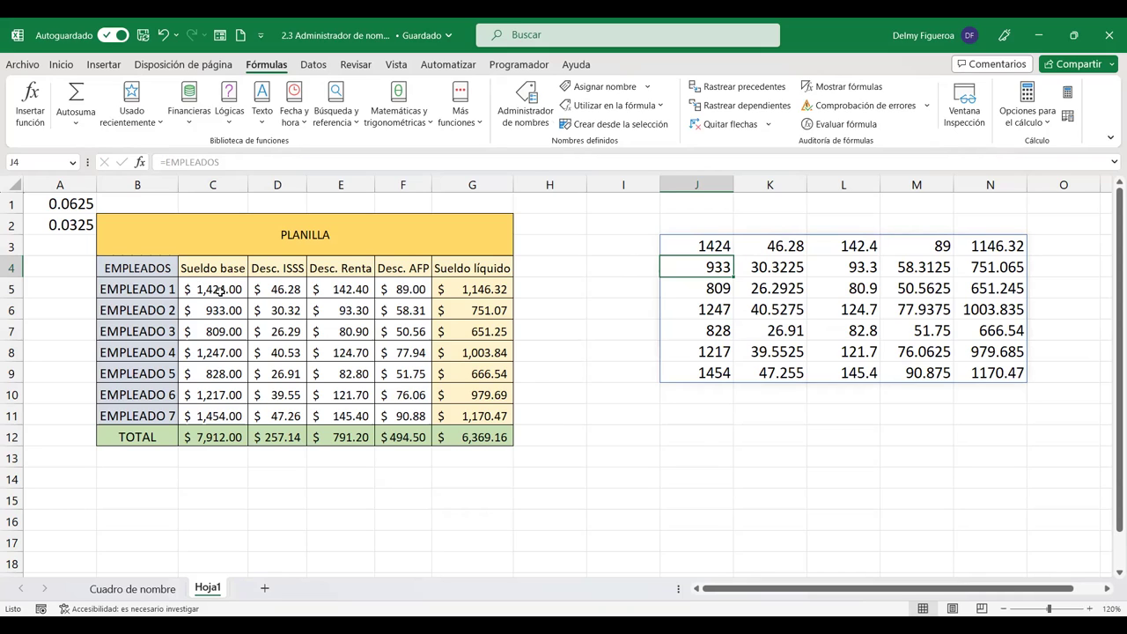
Step: Inspect the spilled EMPLEADOS cells in J3:N9, try to delete the value in cell N3 and dismiss the notice
click(833, 287)
click(898, 288)
click(990, 330)
click(1002, 289)
click(995, 249)
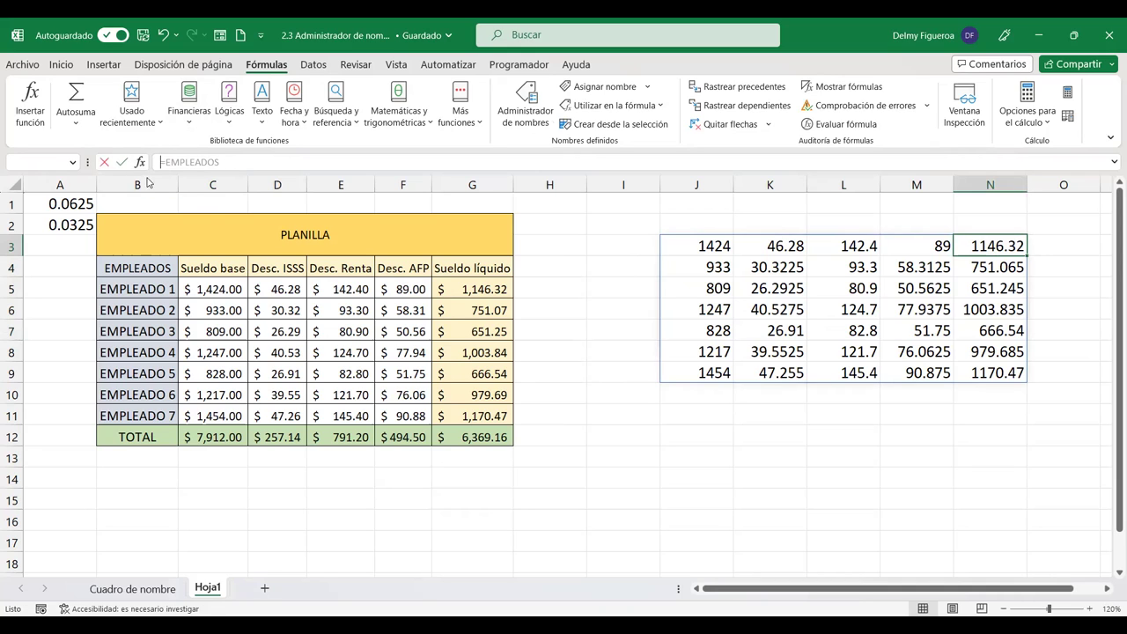
click(229, 162)
click(843, 330)
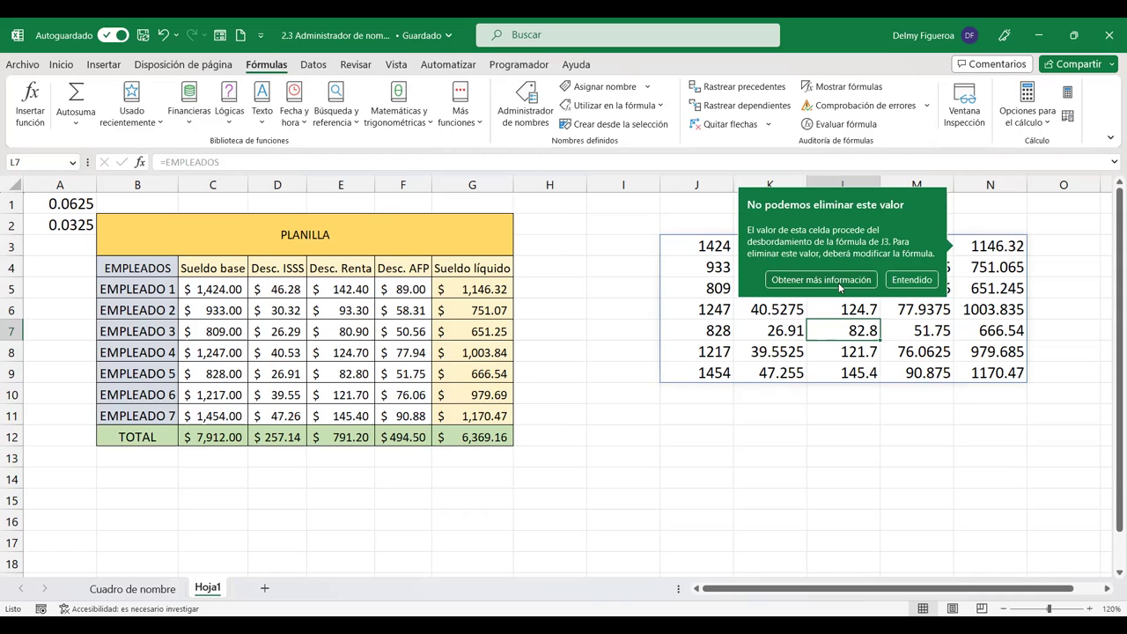
click(925, 282)
Step: Try overwriting the spilled cell M4 with 6 and undo the entry
click(942, 270)
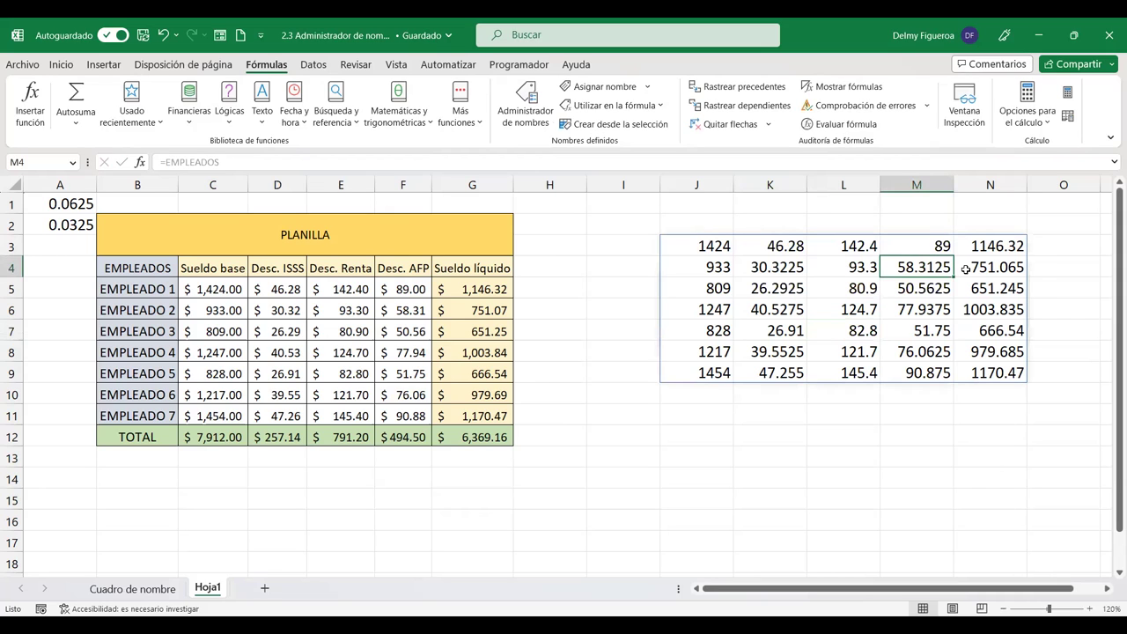
text(6)
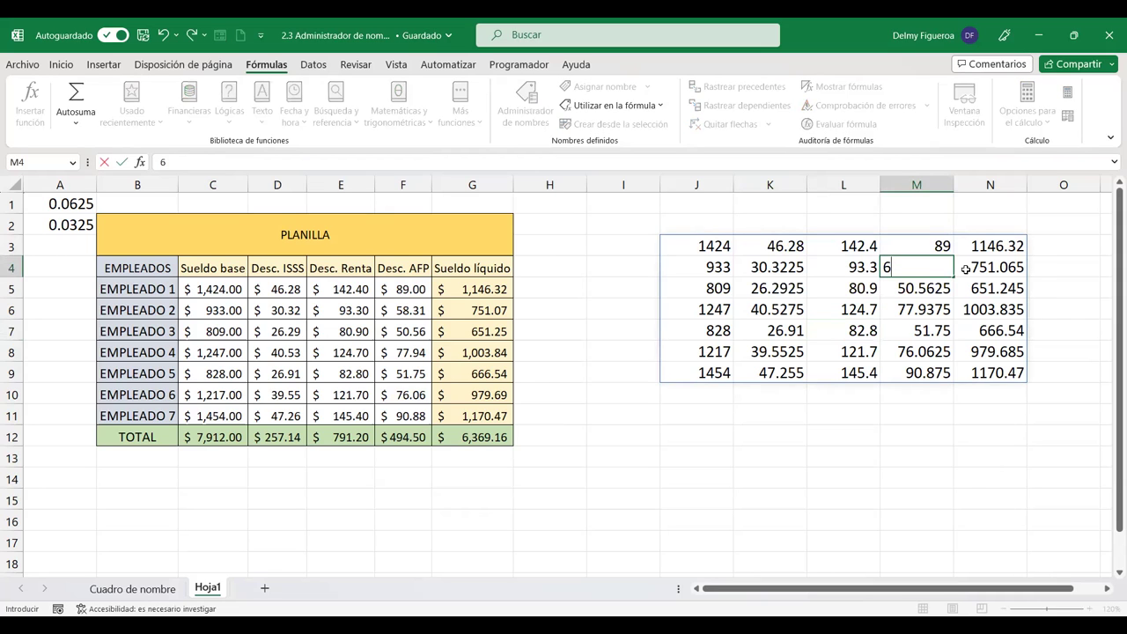
key(Return)
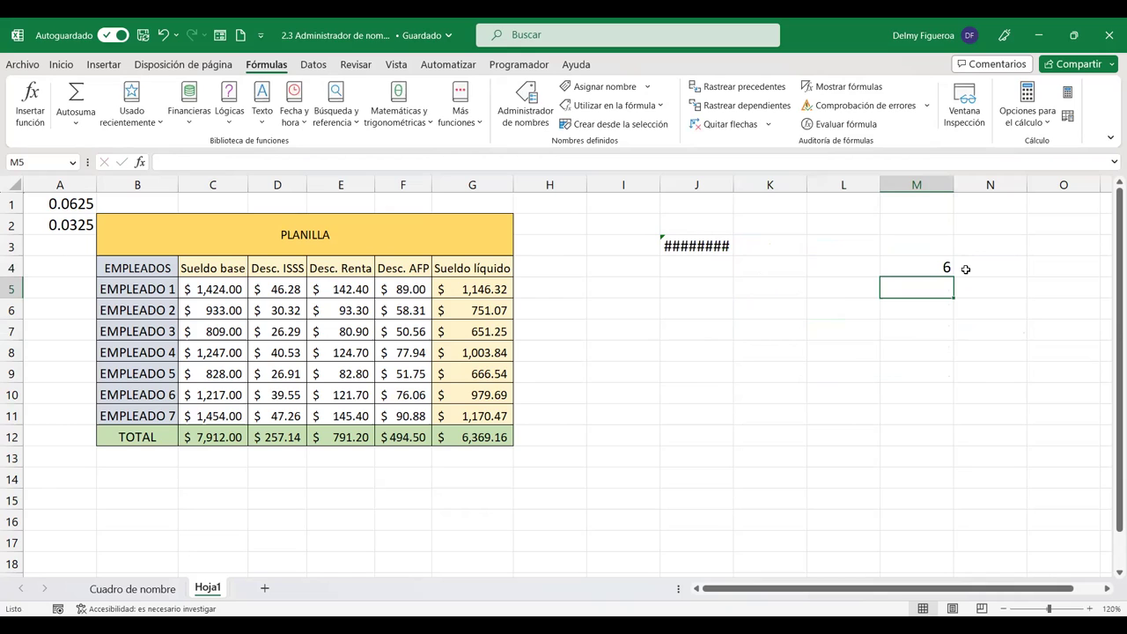
key(ctrl+z)
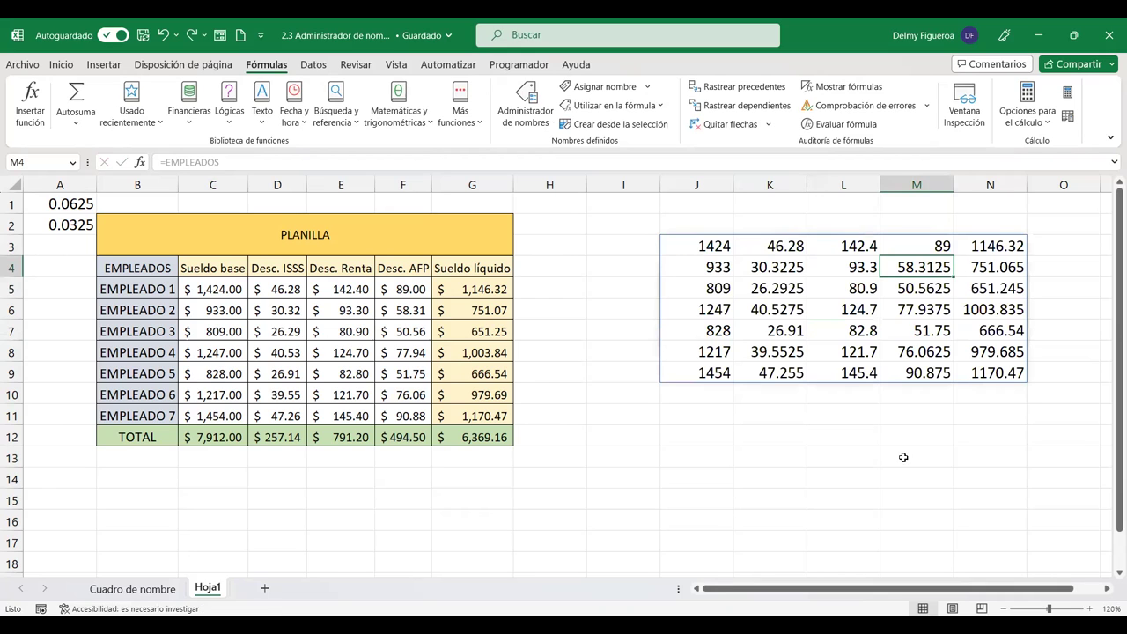
click(918, 412)
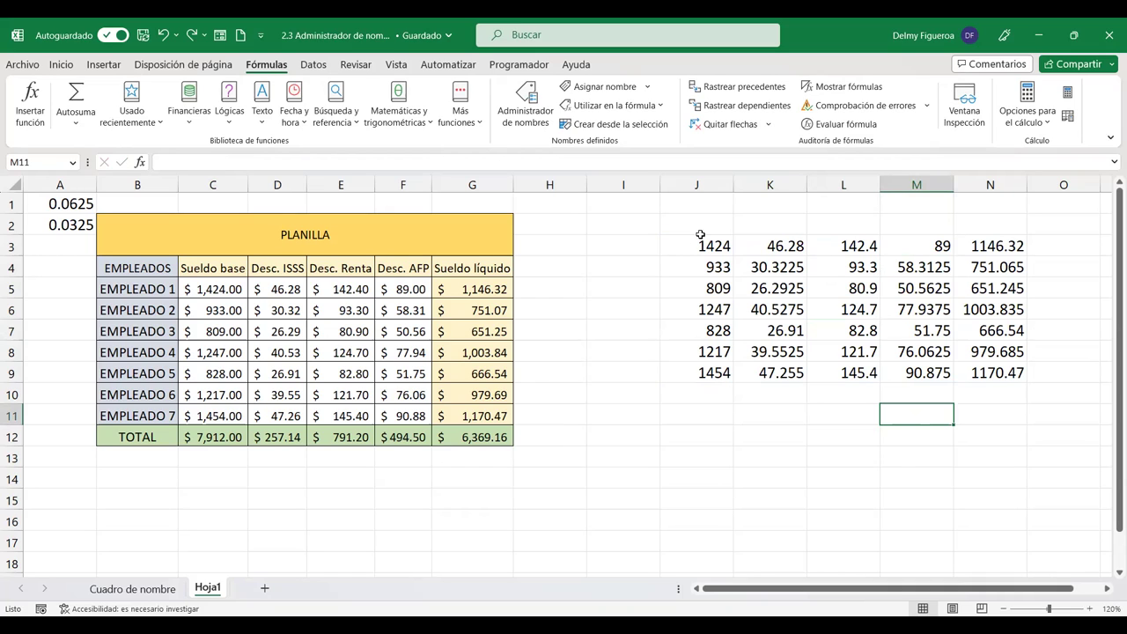
Step: Delete the =EMPLEADOS formula with its spilled values beside the payroll table and select cell J3
drag(697, 244, 1035, 399)
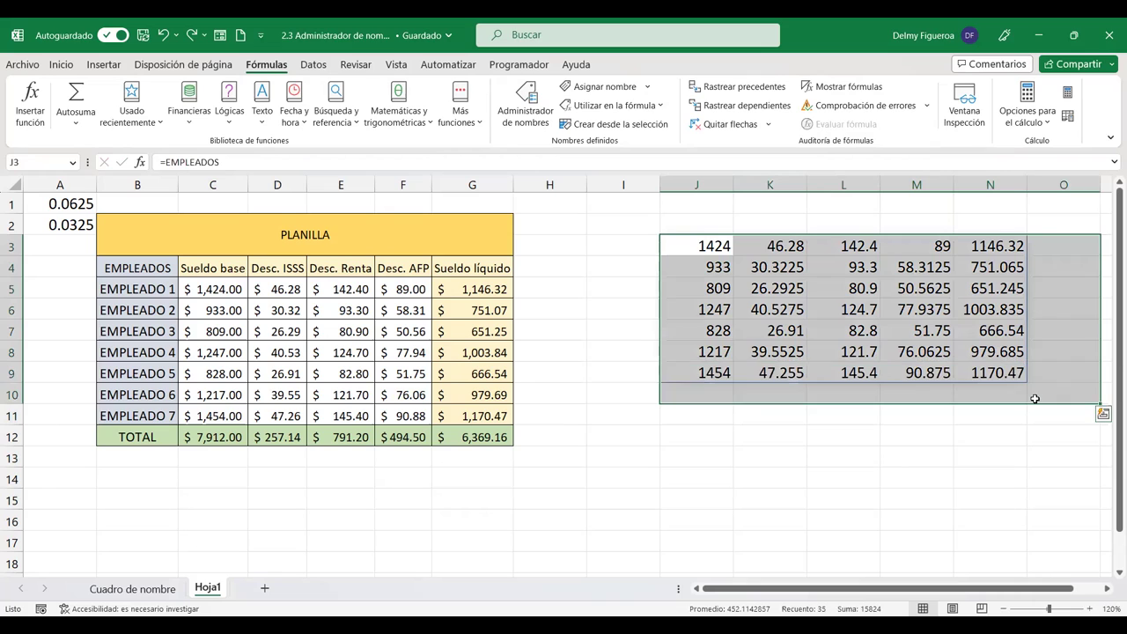
key(Delete)
click(684, 247)
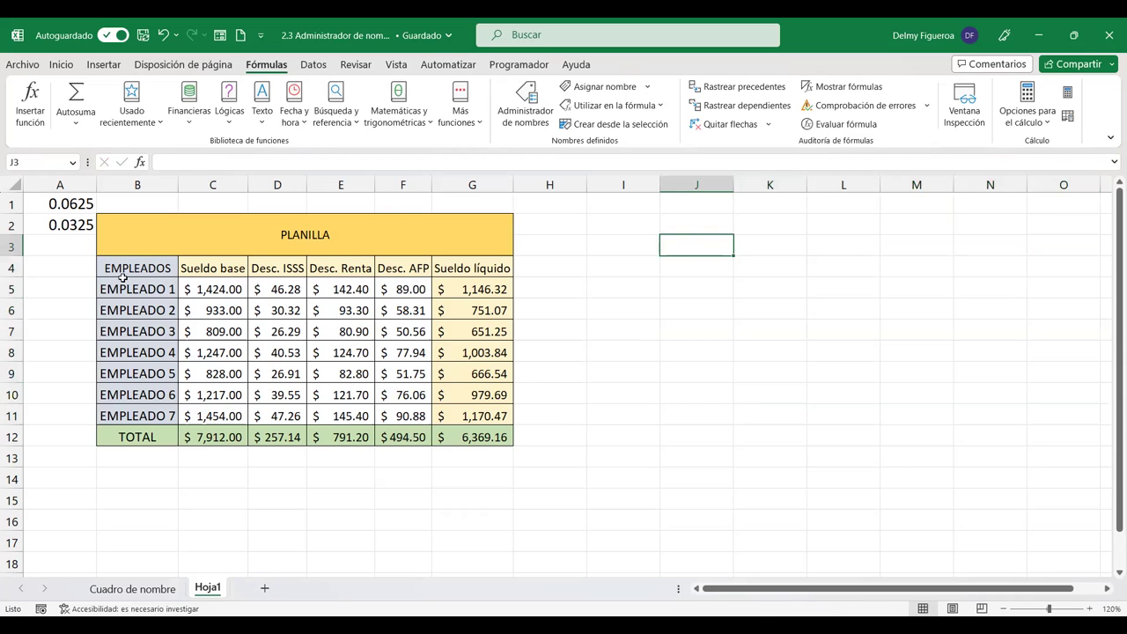
Step: Check the EMPLEADOS name and the range it refers to in the Name Manager
click(526, 102)
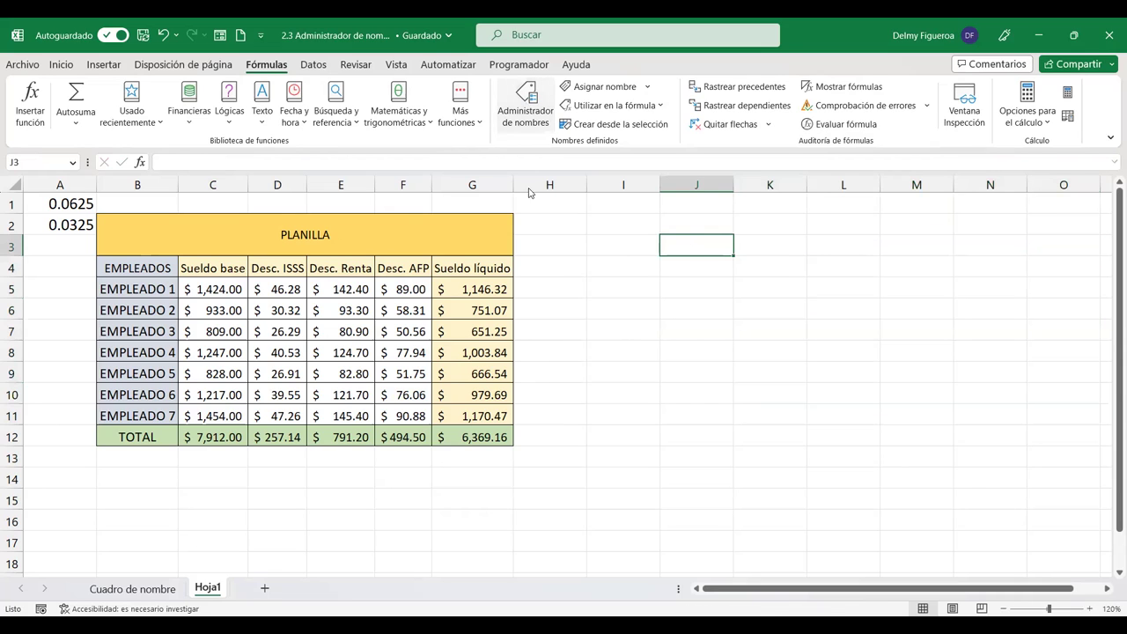
click(467, 362)
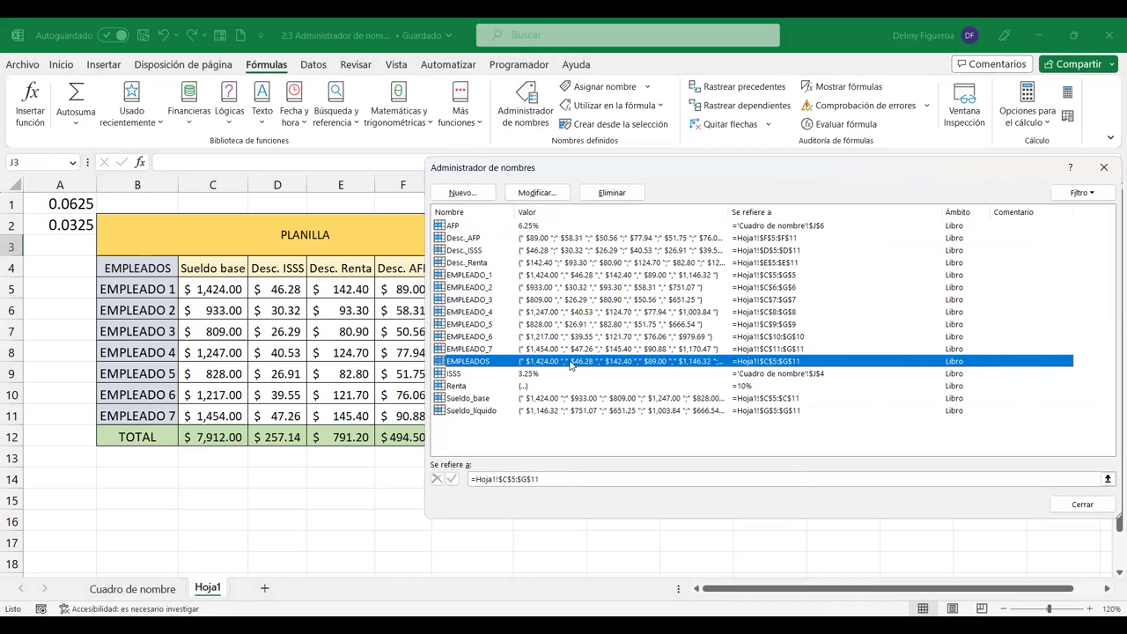
click(1086, 506)
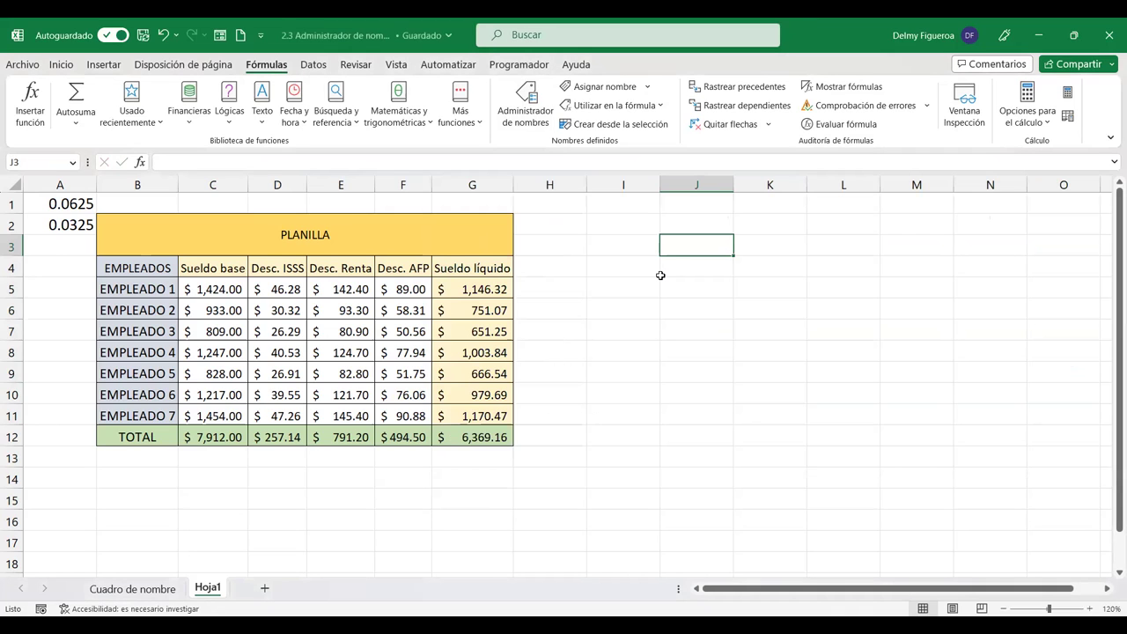
Step: Enter =EMPLEADO_1 in cell J3 and =EMPLEADO_2 in cell J4 to bring in both employees' rows
text(=)
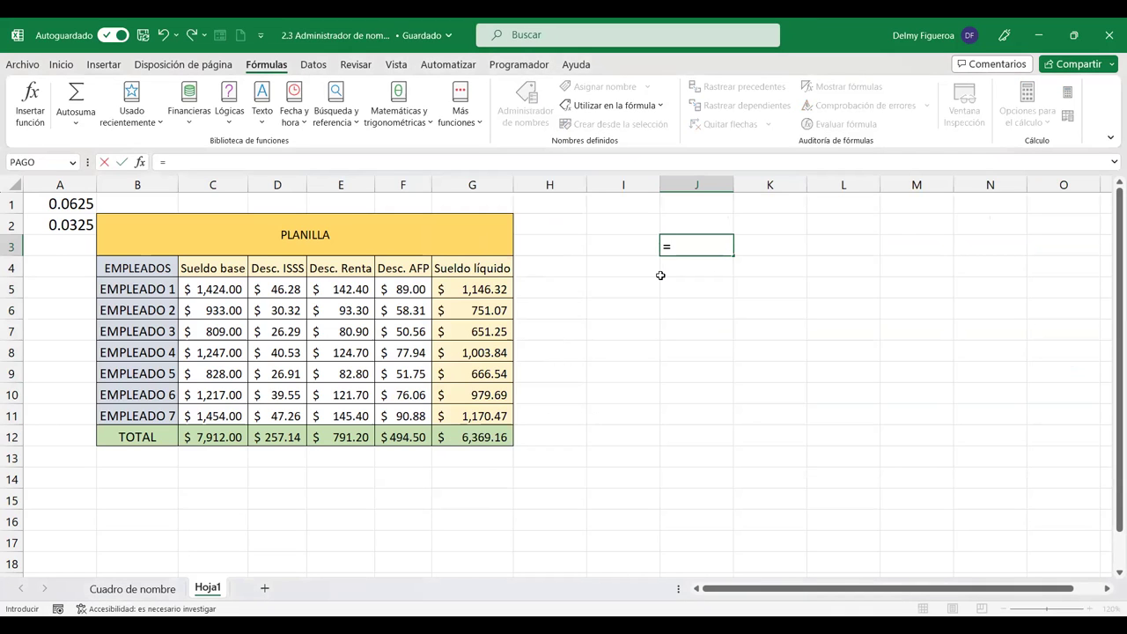
text(em)
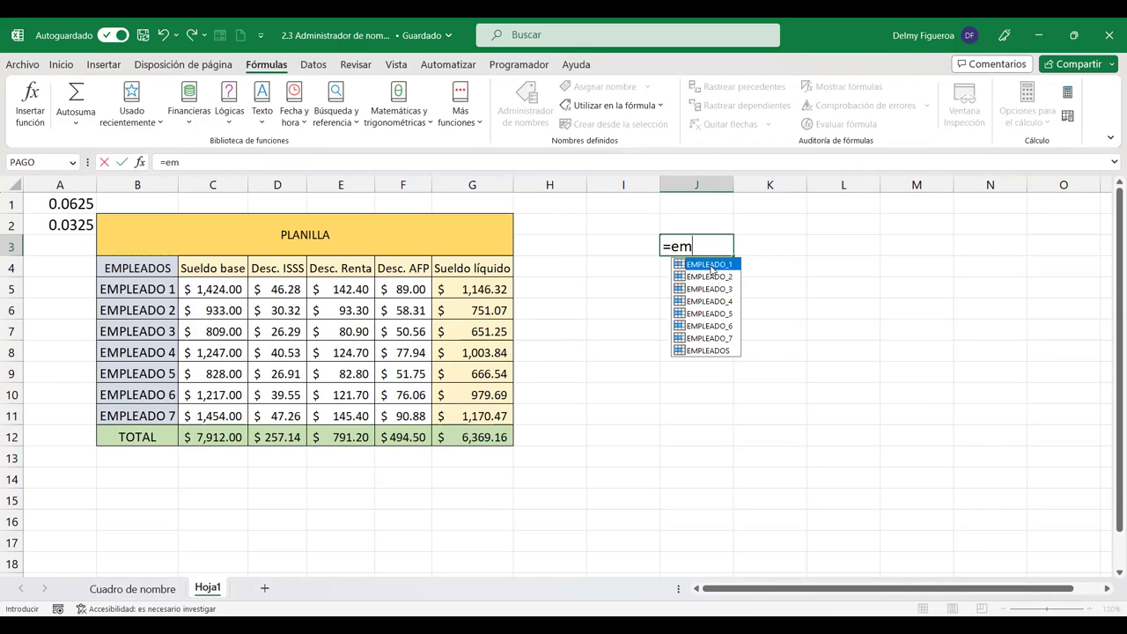
double_click(711, 265)
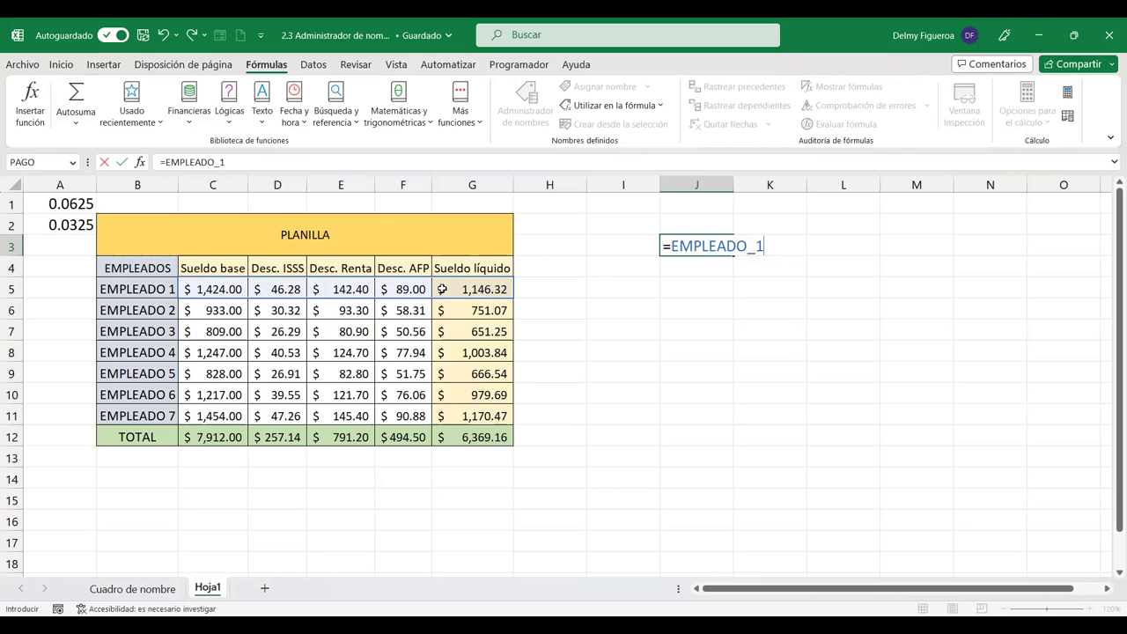
key(Return)
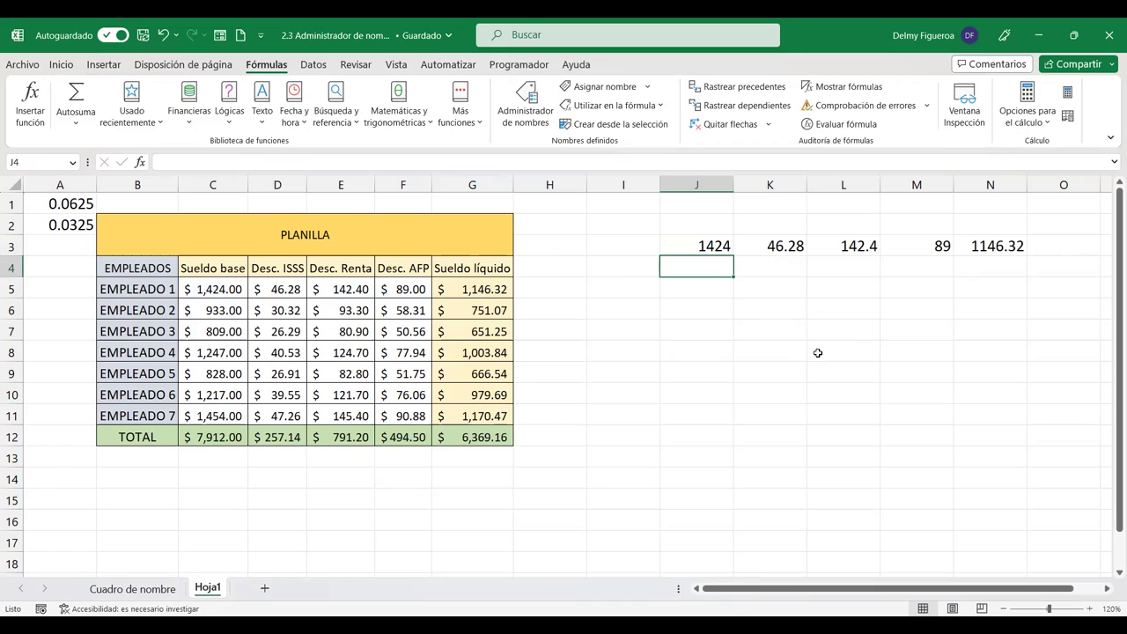
text(=)
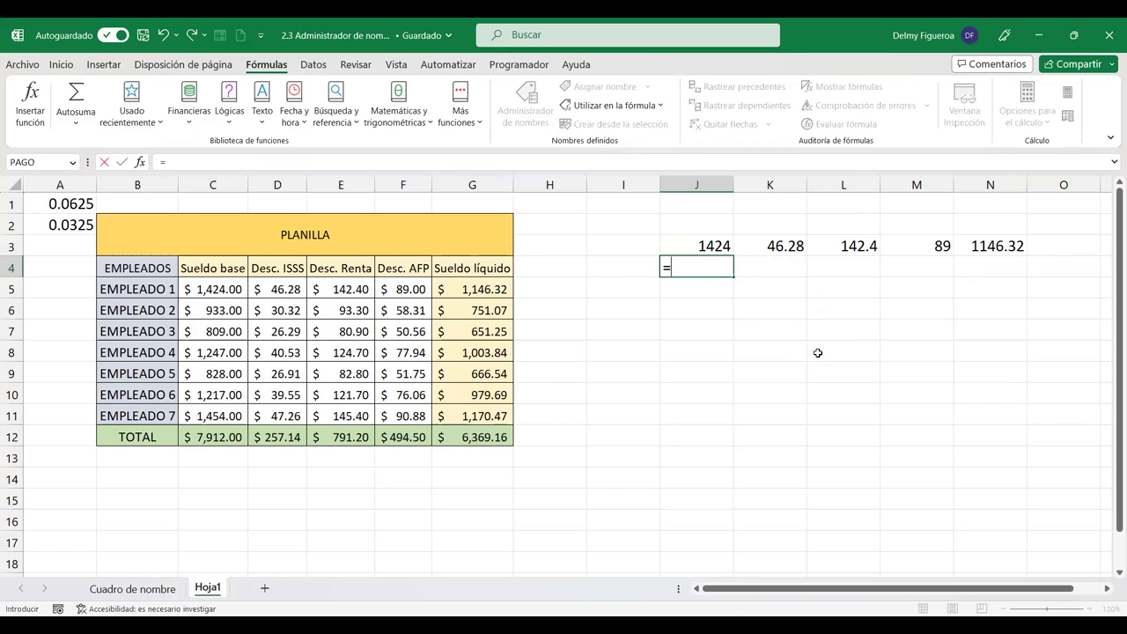
text(emple)
double_click(722, 299)
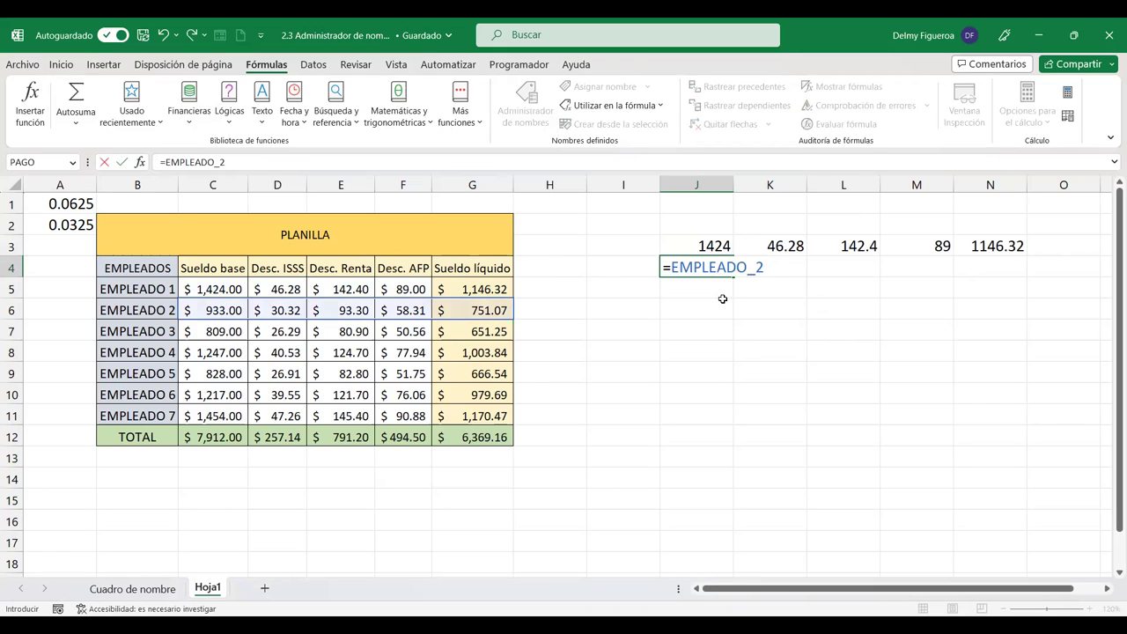
key(Return)
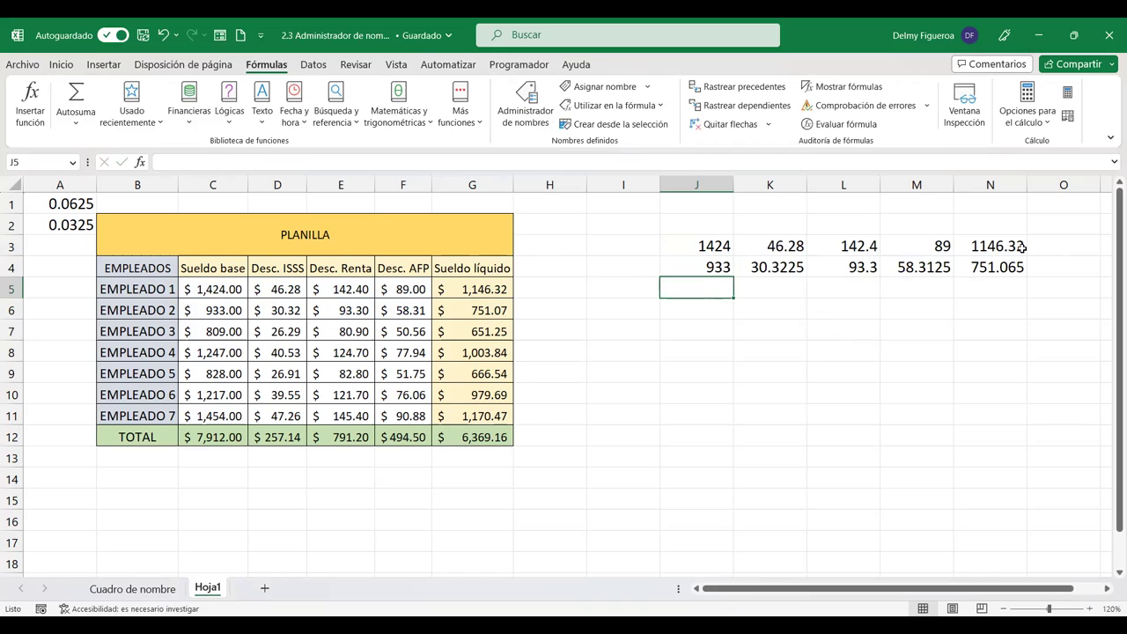
Step: Clear the two employee formulas and their spilled values from J3:N5
drag(717, 243, 993, 291)
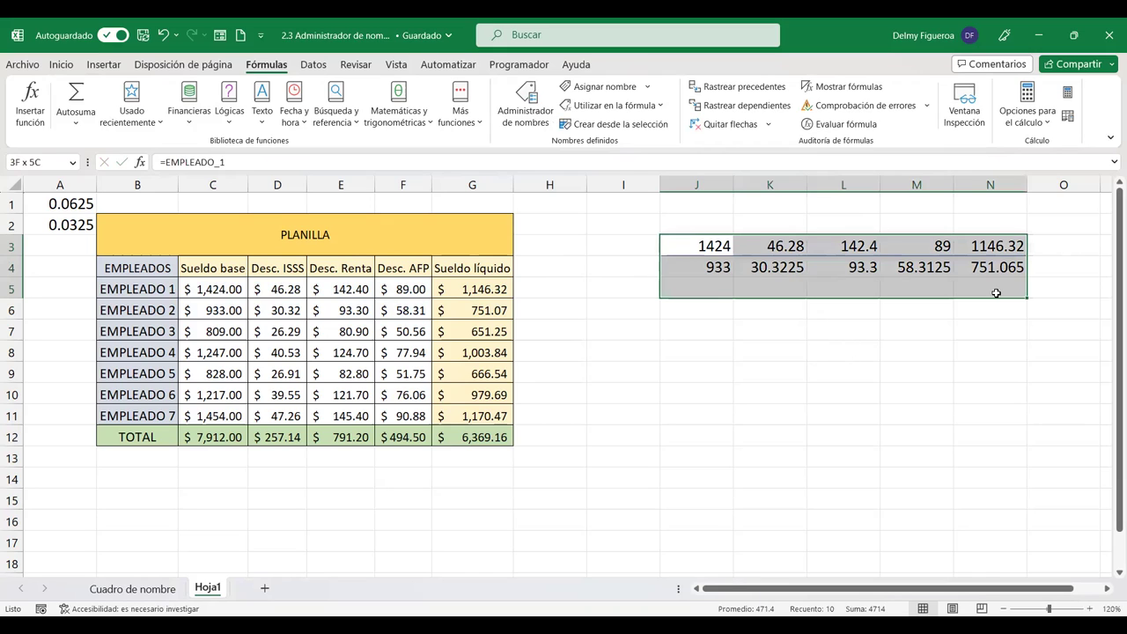
key(Delete)
click(779, 324)
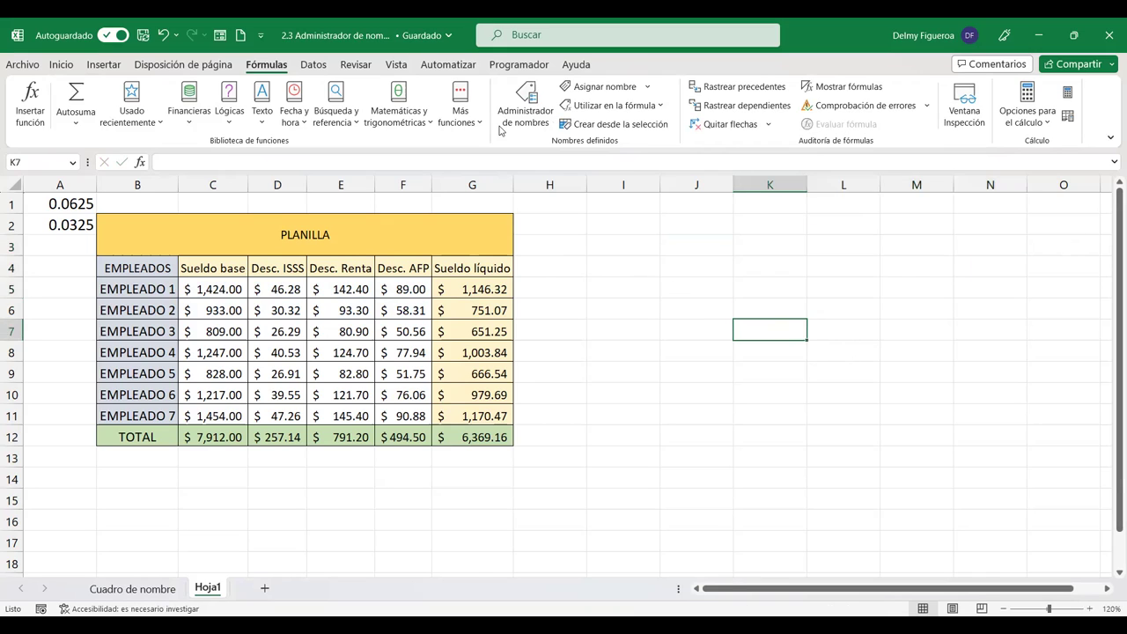
Step: Consult the defined names, enter =Sueldo_líquido in cell J4 to spill the net salary column, and undo the entry
click(523, 102)
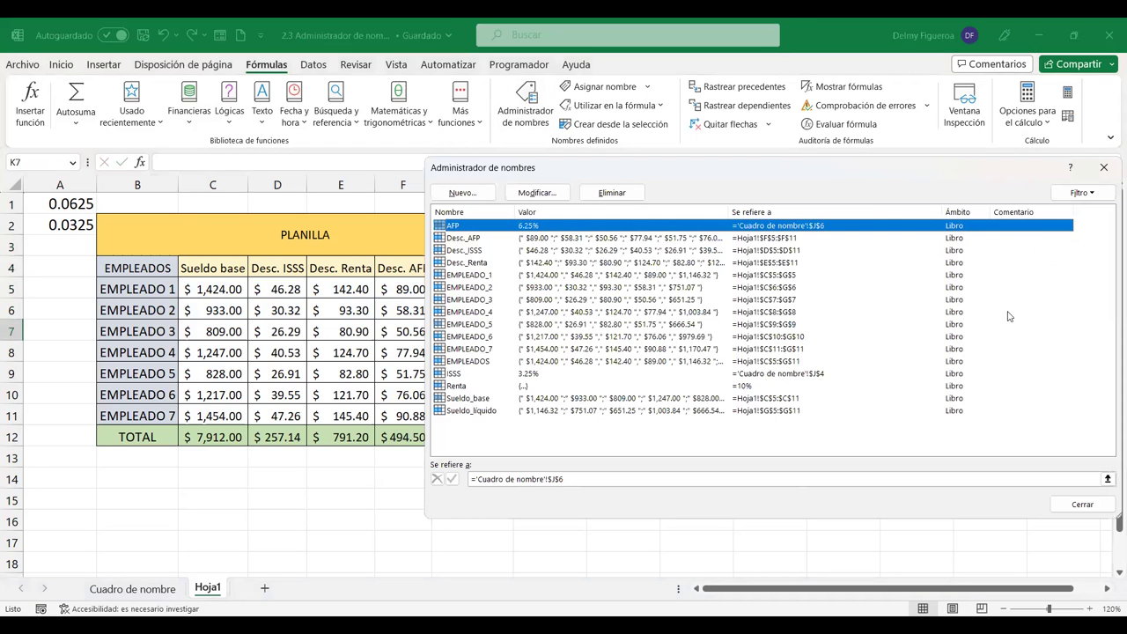
click(1076, 510)
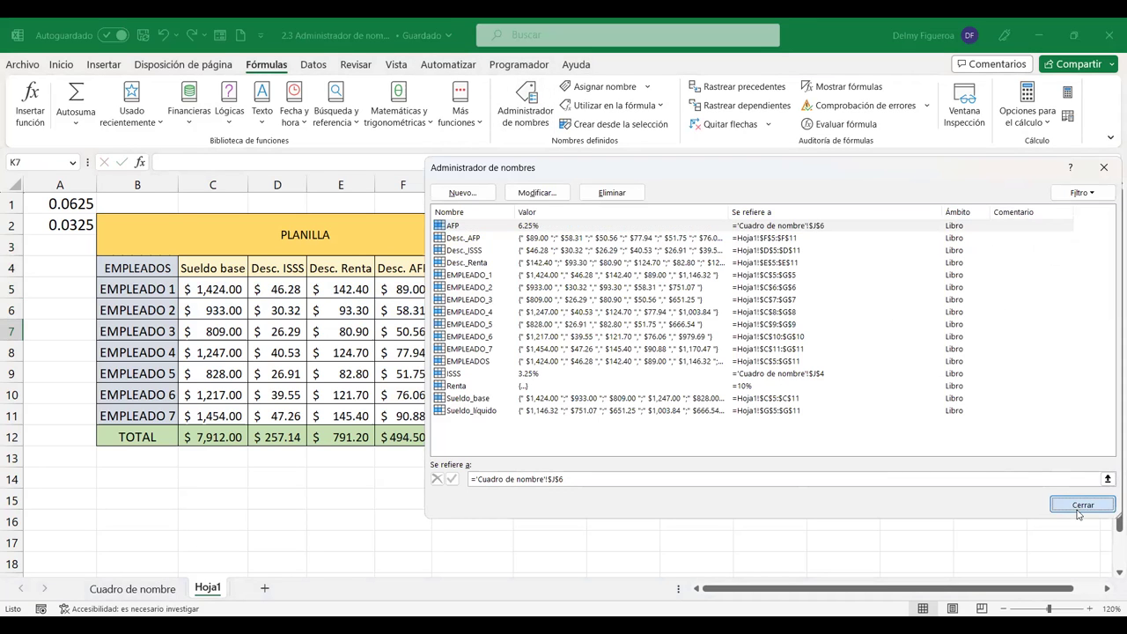
click(685, 264)
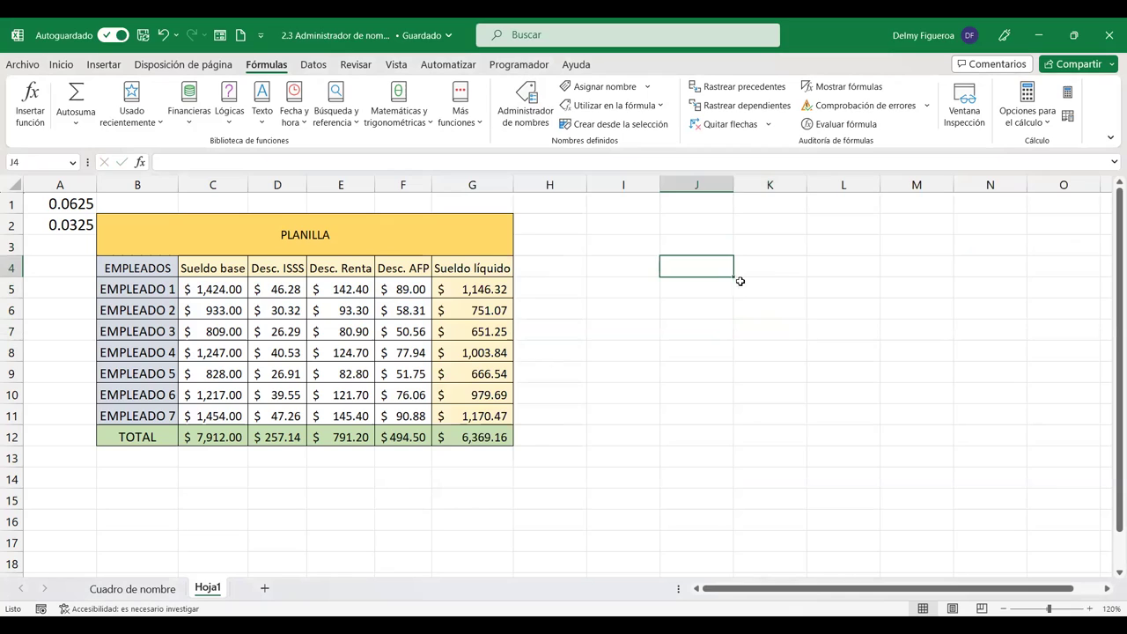
text(=)
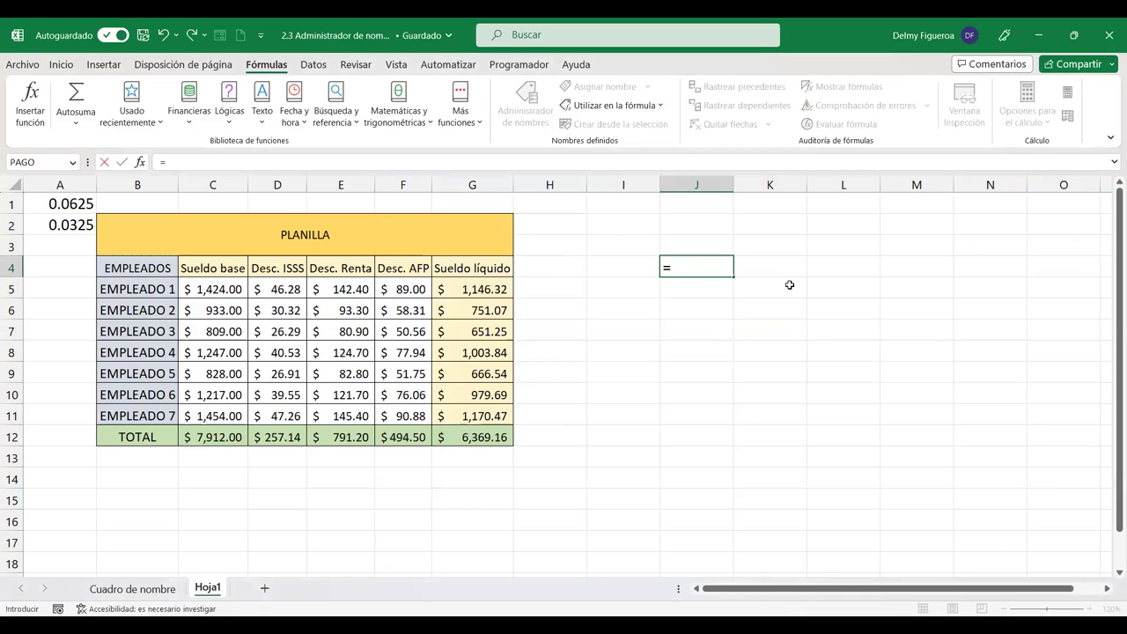
text(suel)
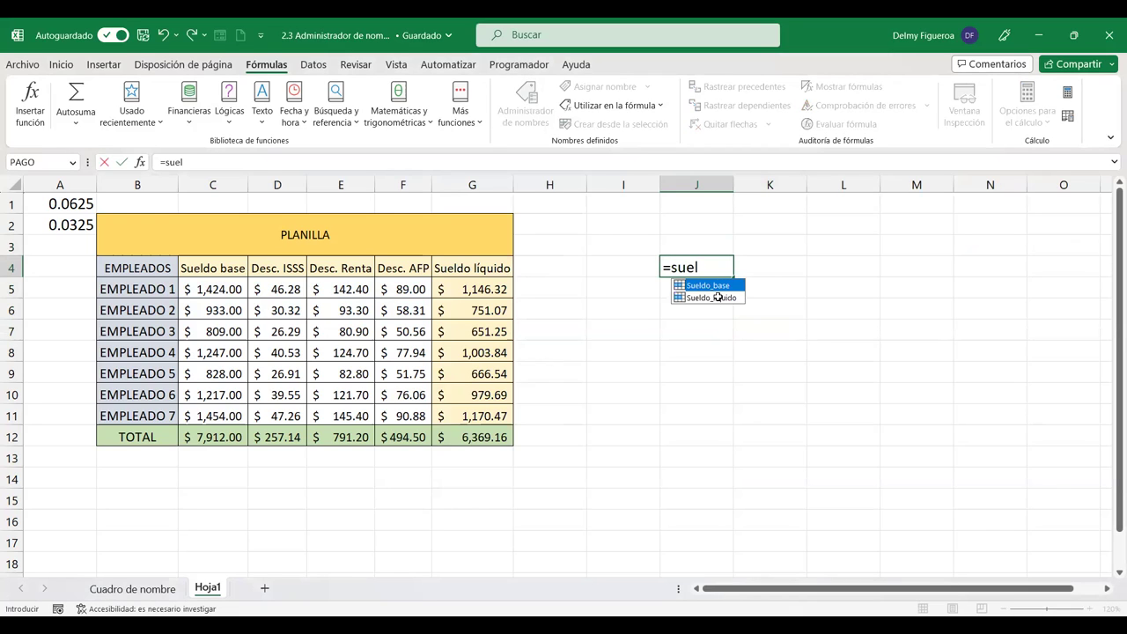
double_click(718, 298)
key(Return)
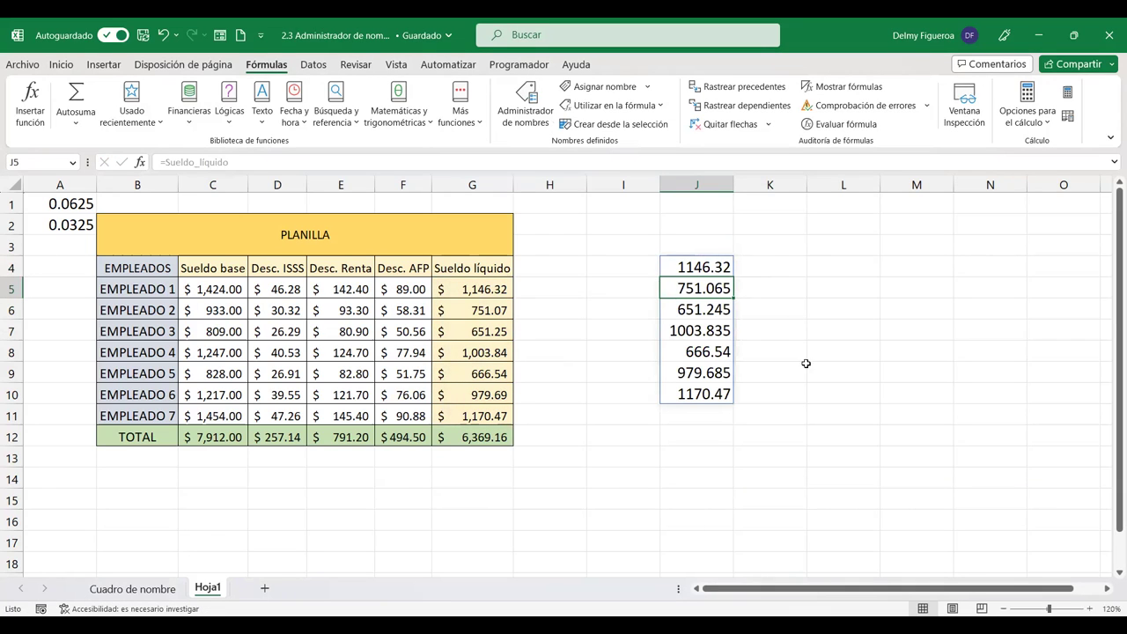
key(ctrl+z)
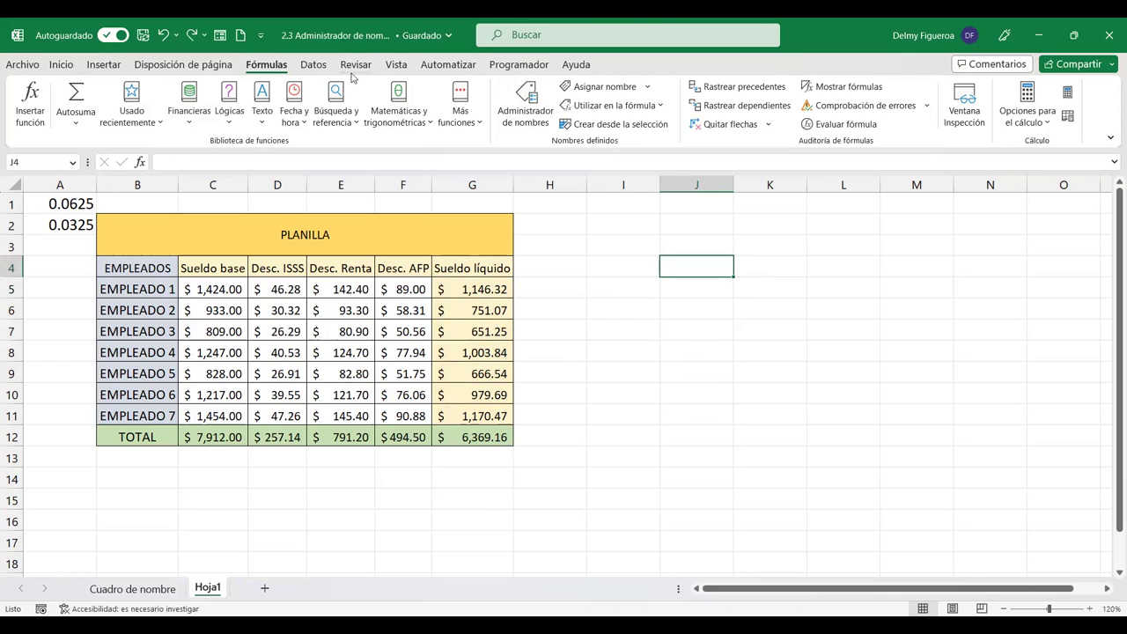
Step: Examine the references and scope of the defined names from Desc_AFP through EMPLEADO_6 in the Name Manager
click(530, 122)
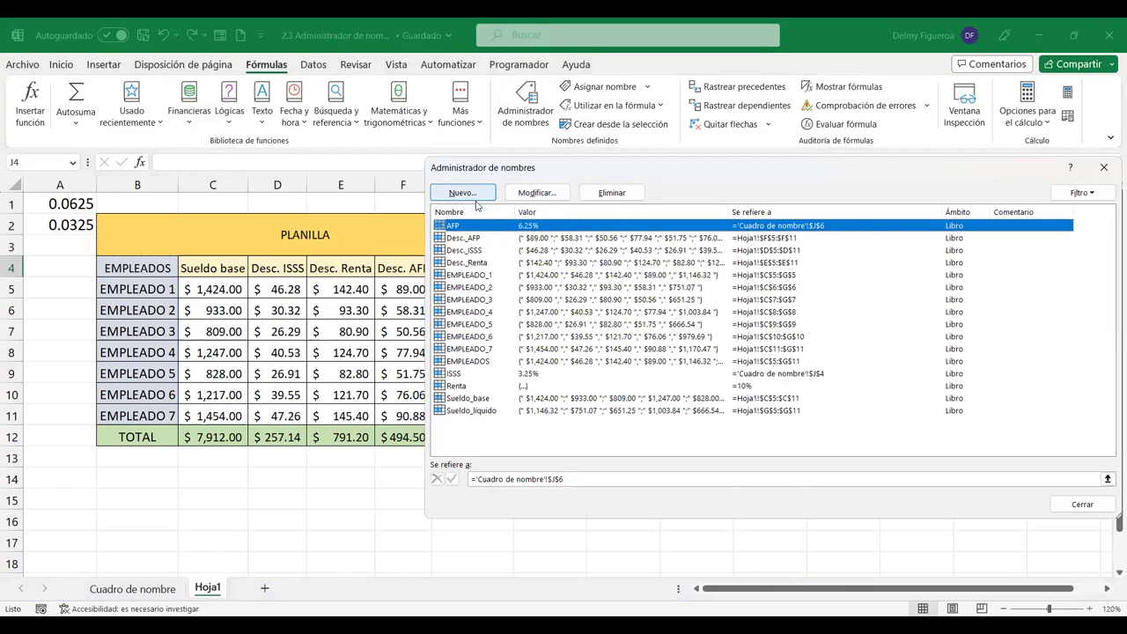
click(469, 239)
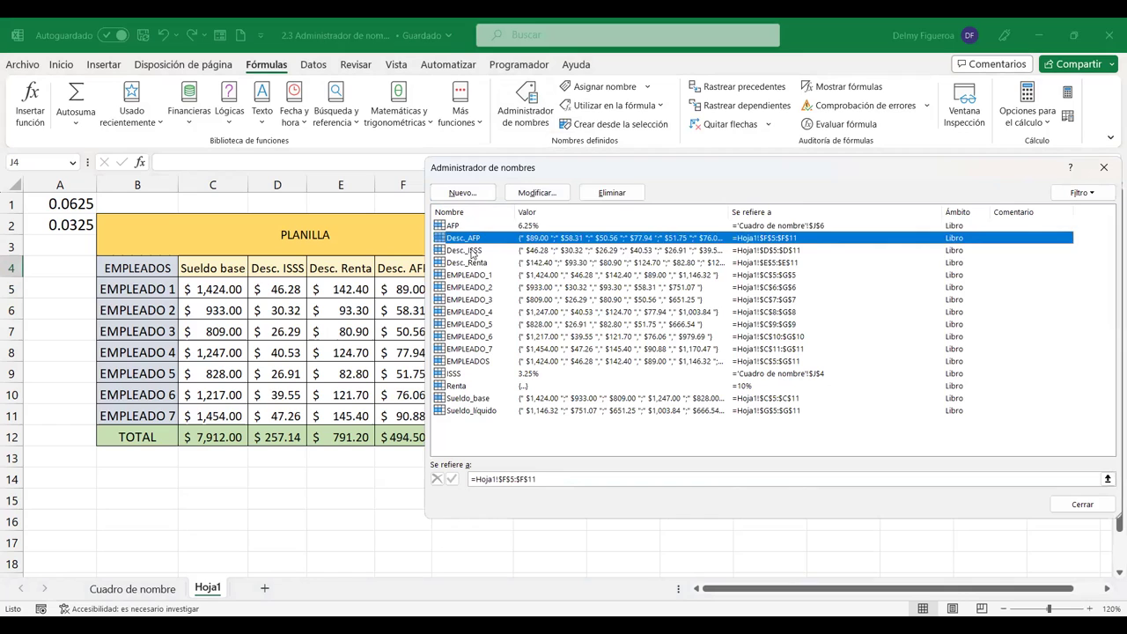
click(473, 251)
click(485, 263)
click(546, 288)
click(547, 302)
click(548, 337)
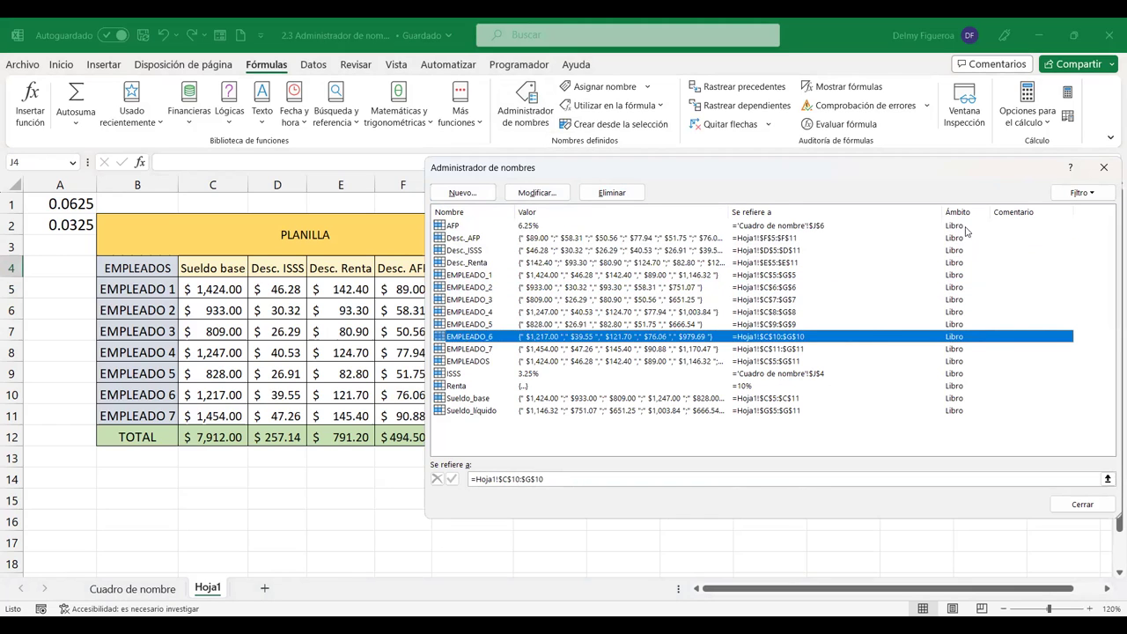
Step: Open the ISSS name for editing to inspect its scope, comment and reference, then cancel and close the Name Manager
click(456, 374)
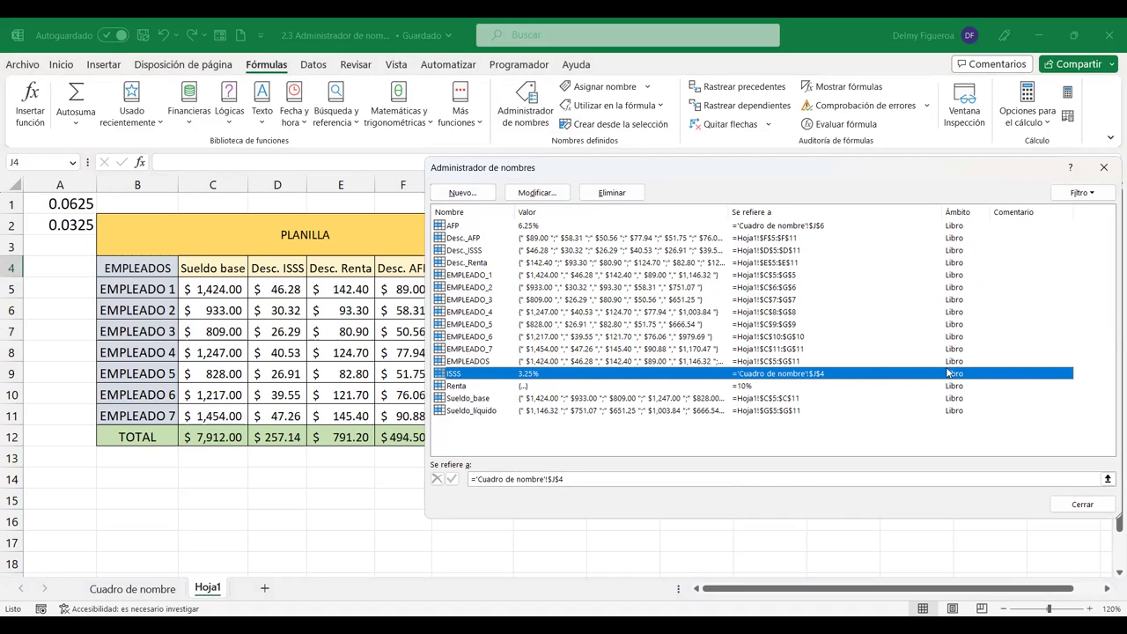
click(531, 192)
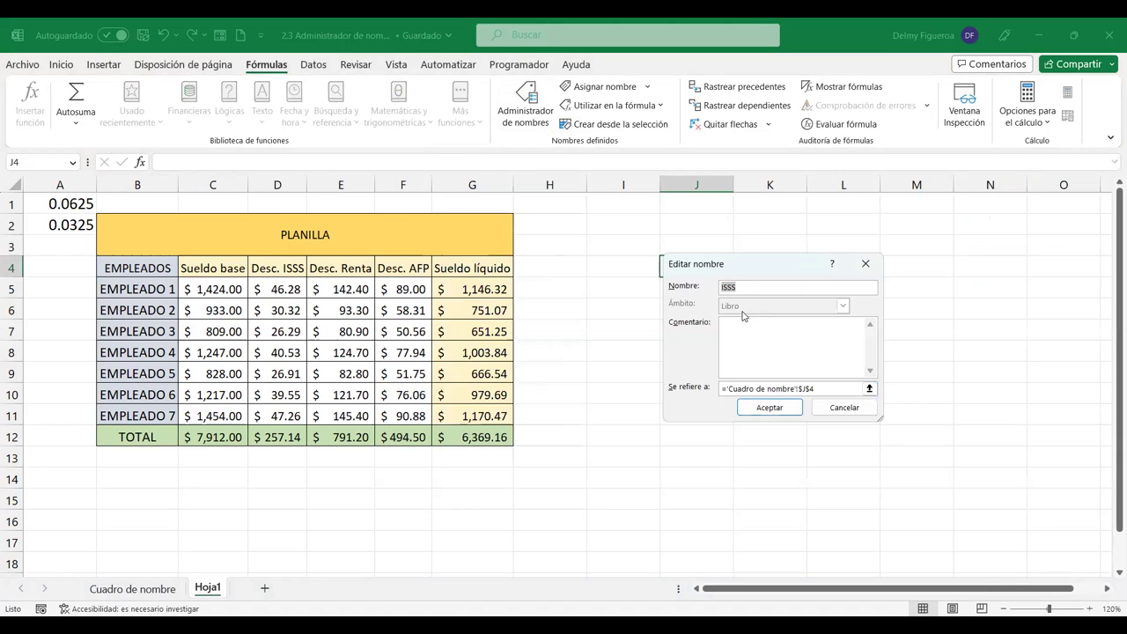
key(Tab)
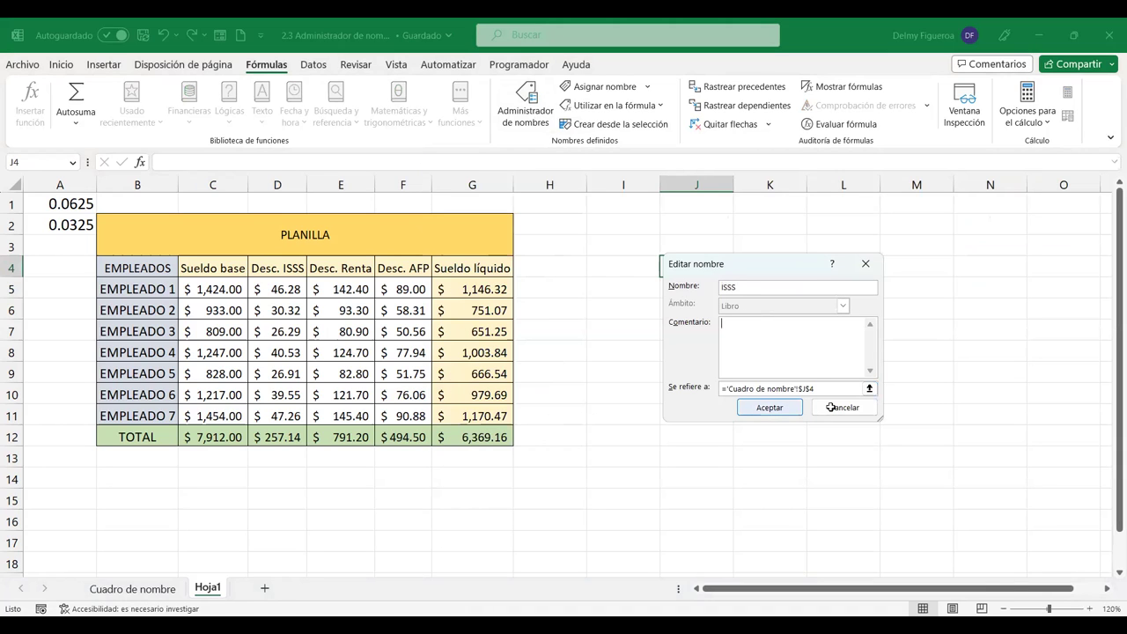
key(Escape)
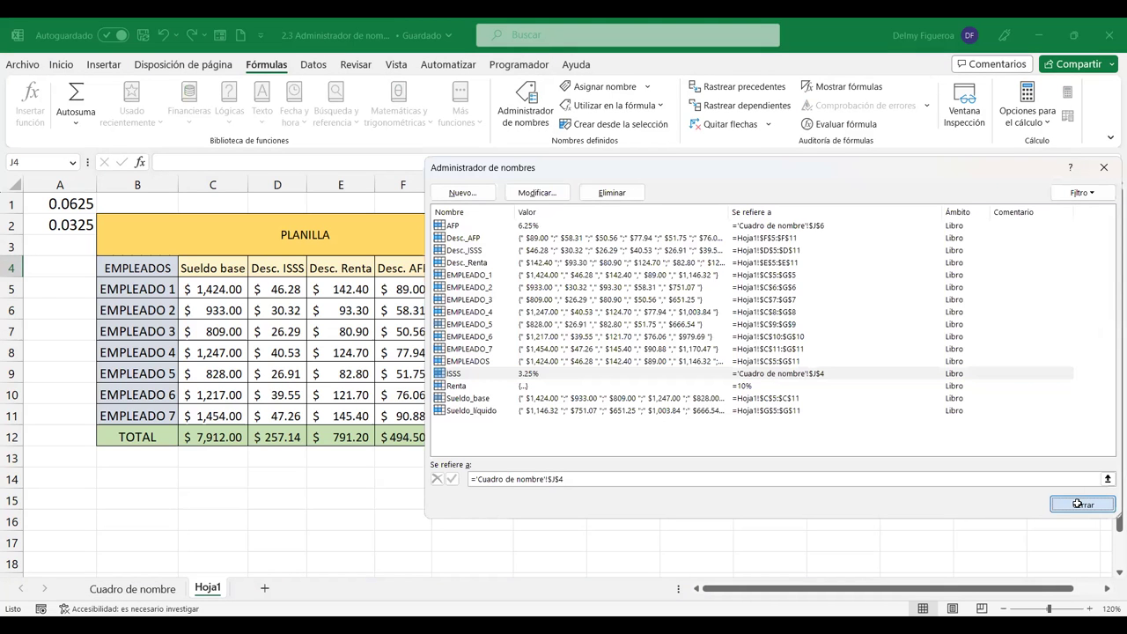
click(1081, 504)
Step: On the Cuadro de nombre sheet, inspect the ISSS name's scope and reference in its edit dialog, then cancel and close the Name Manager
click(132, 589)
click(749, 369)
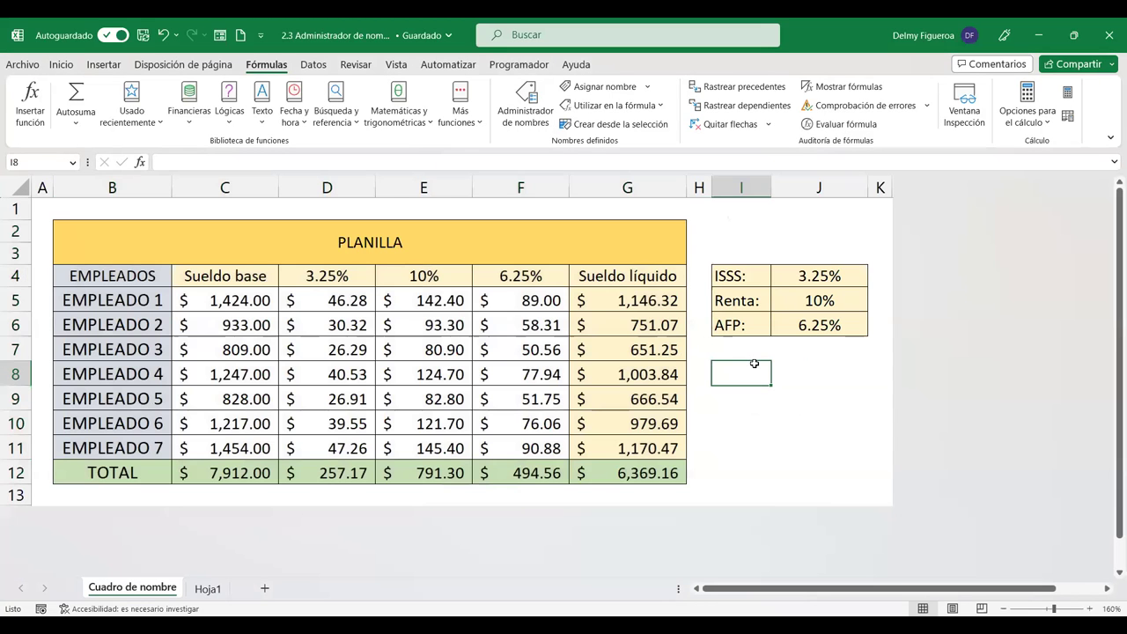
click(526, 101)
click(464, 374)
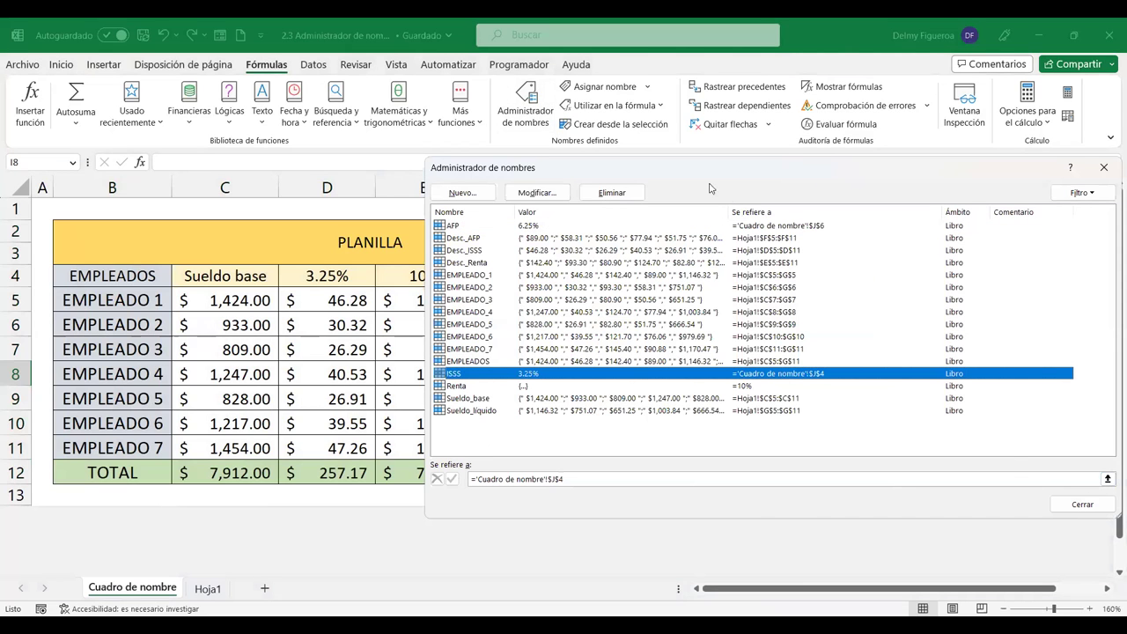
click(544, 193)
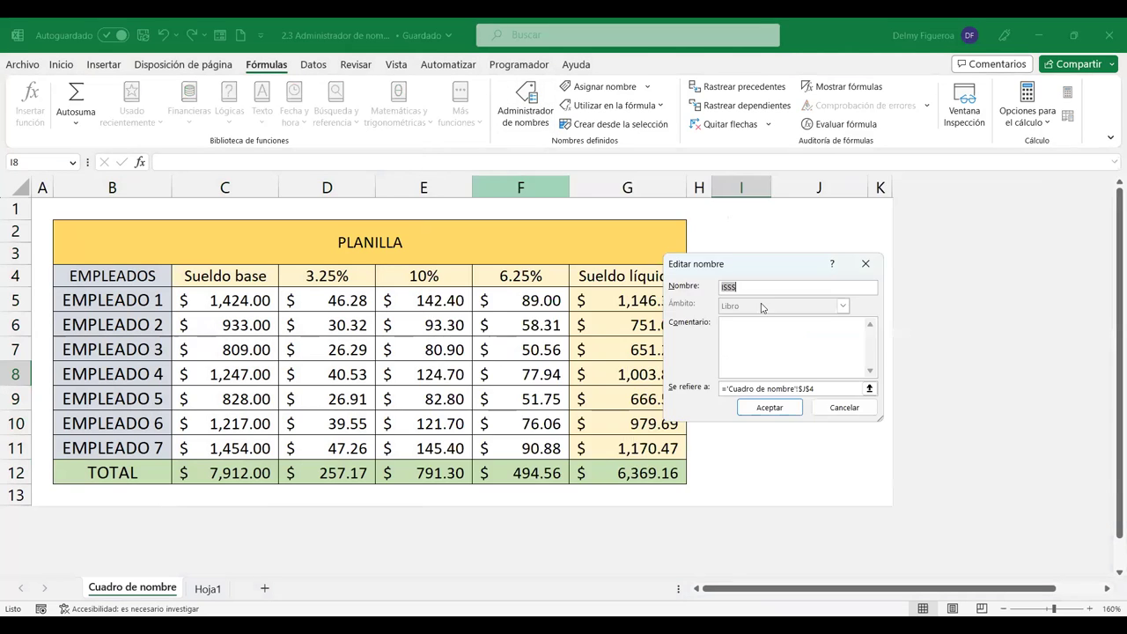
click(833, 406)
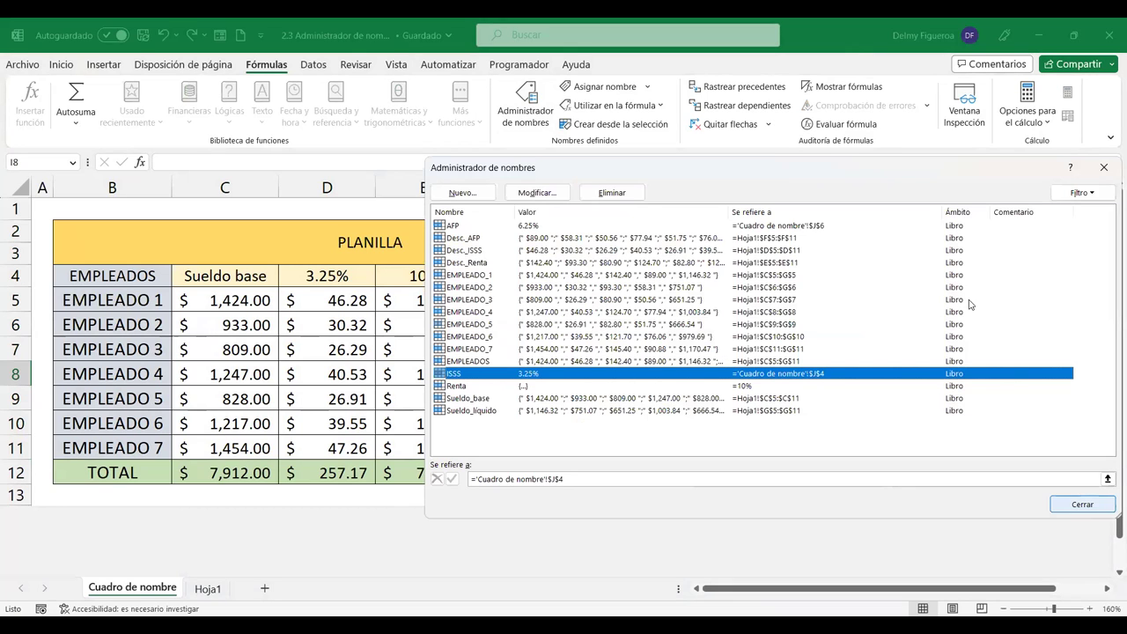
click(1082, 506)
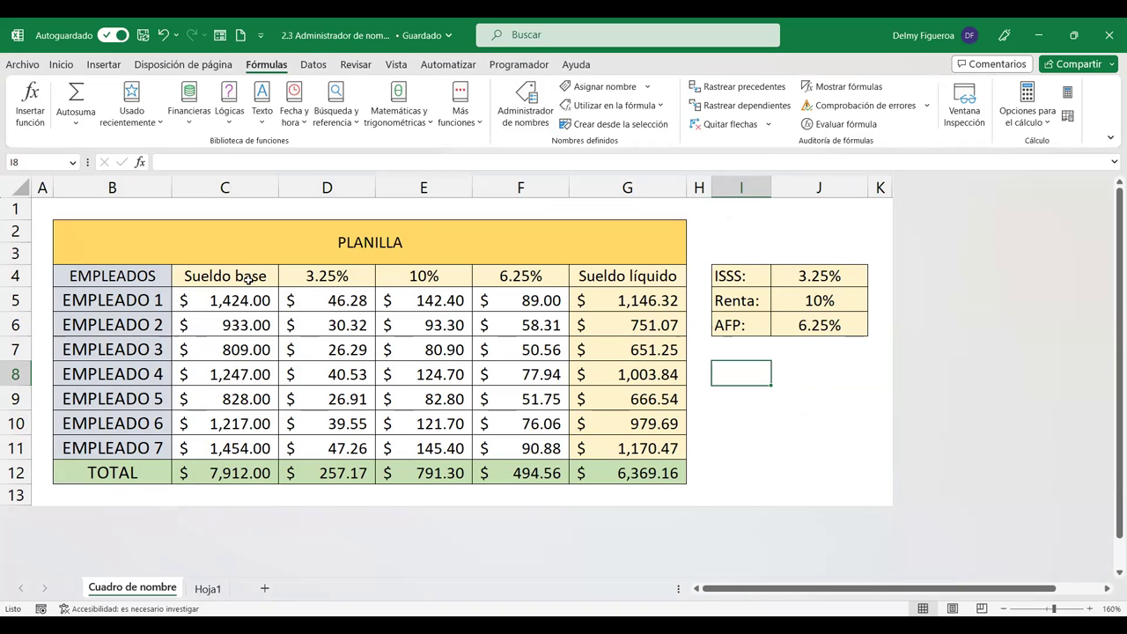
Step: Insert a new column before Sueldo base in the PLANILLA table and head it CARGO in cell C4
click(237, 180)
right_click(238, 182)
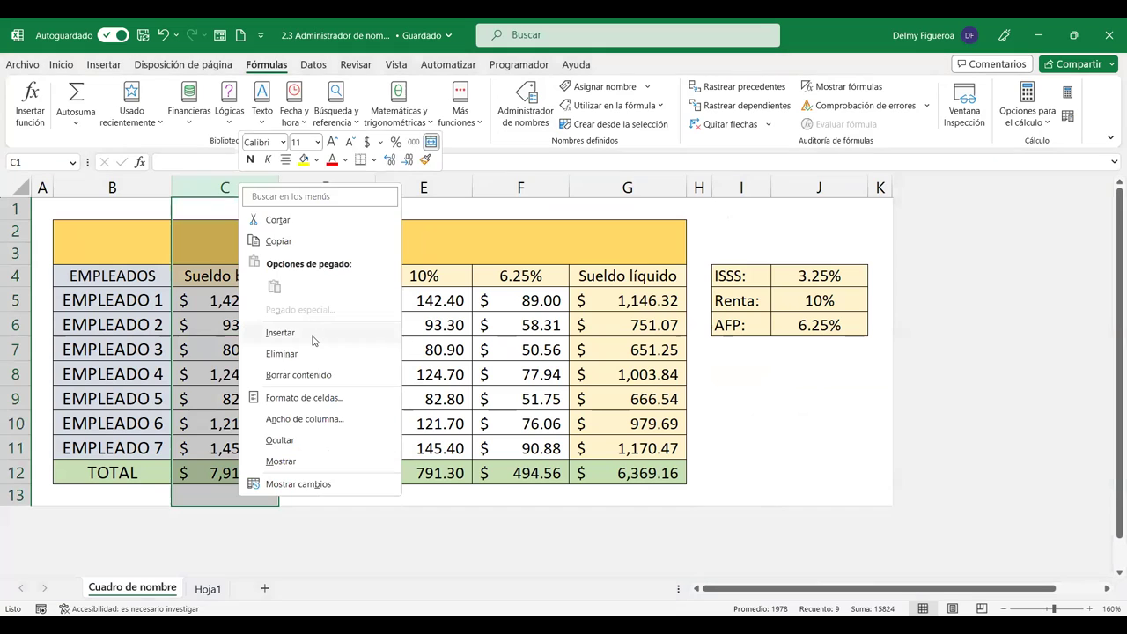
click(311, 334)
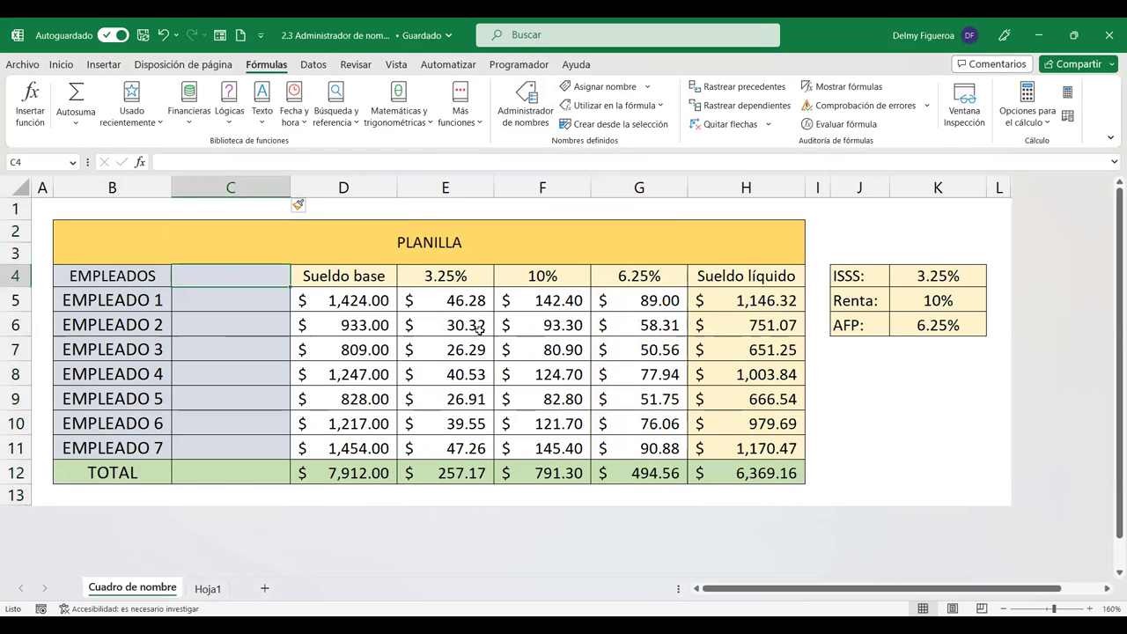
text(CARGO)
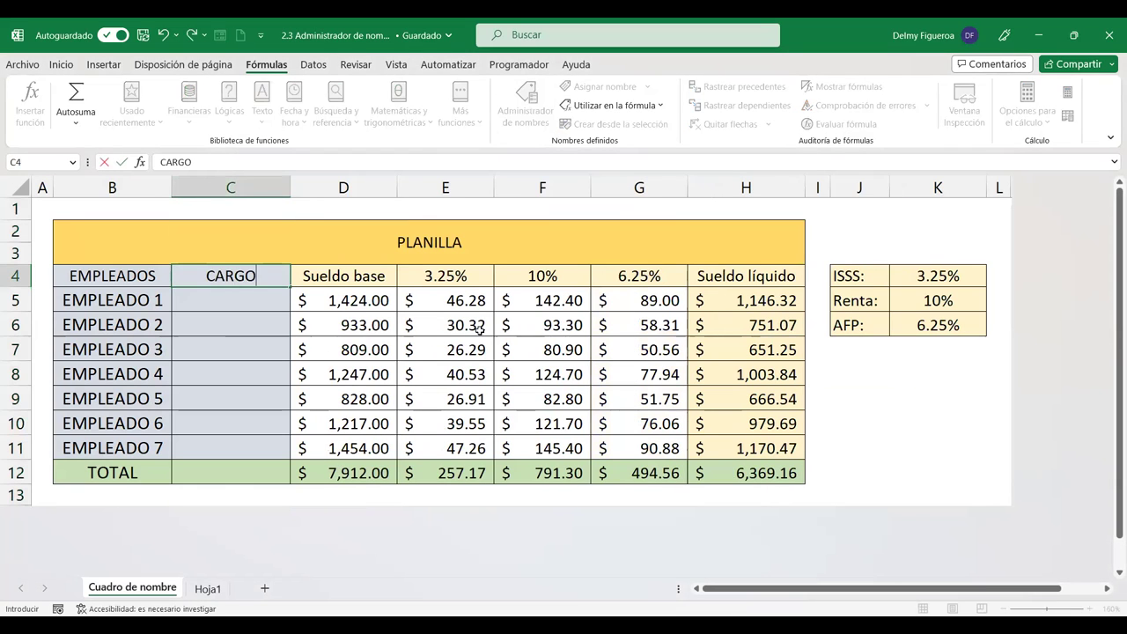
key(Return)
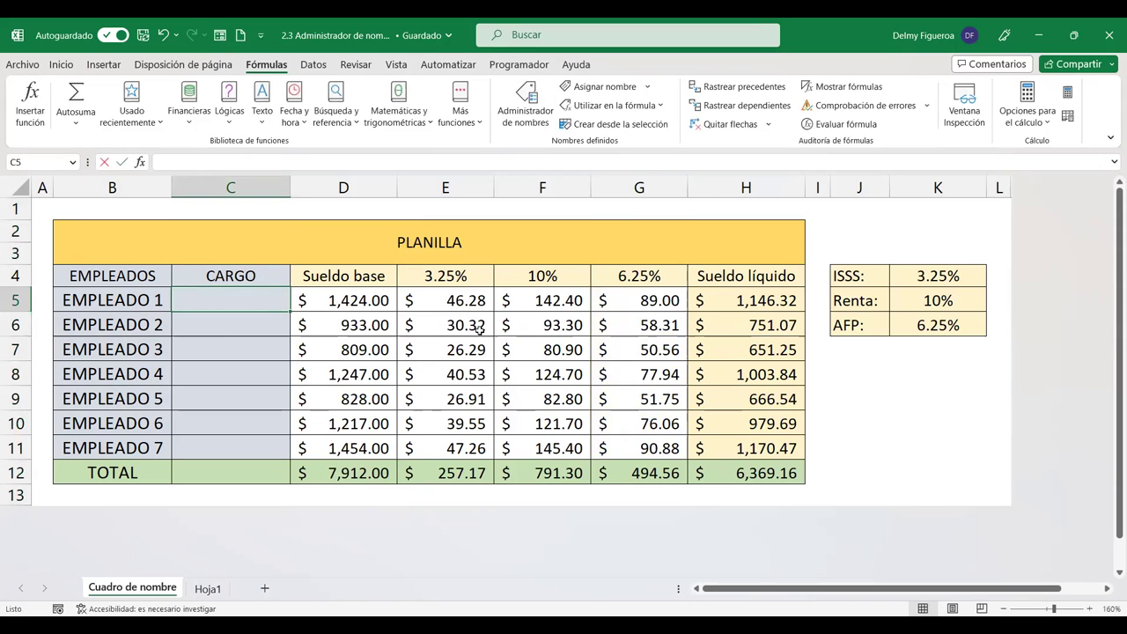
Step: Enter the positions Gerente for EMPLEADO 1 and Jefe de ventas for EMPLEADO 2 in the CARGO column
text(Gerente)
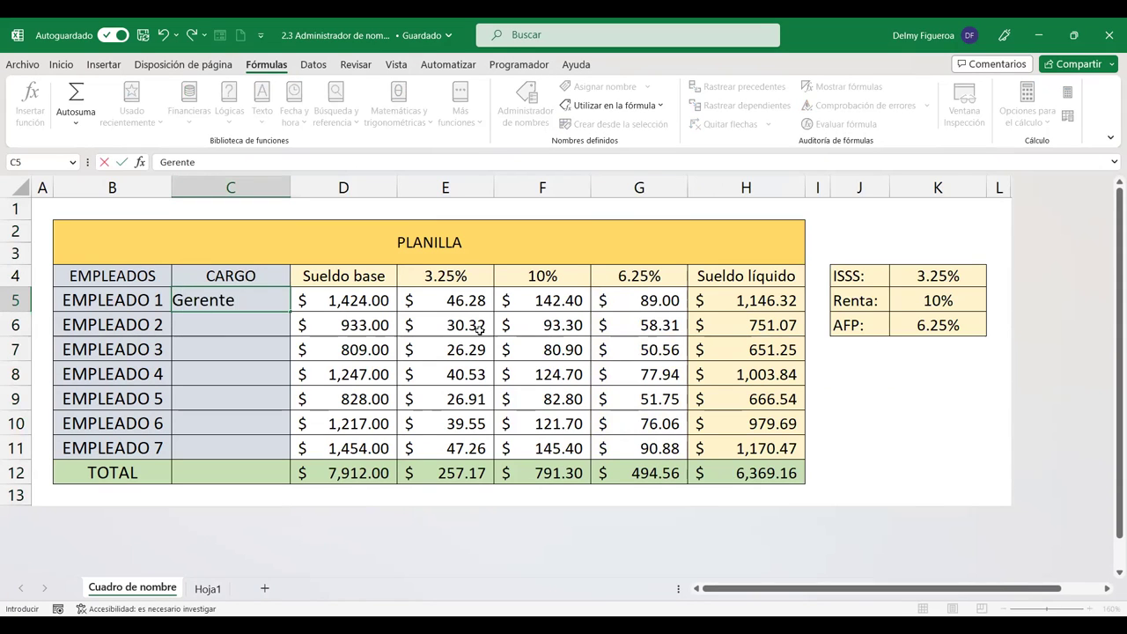
key(Return)
text(Ve)
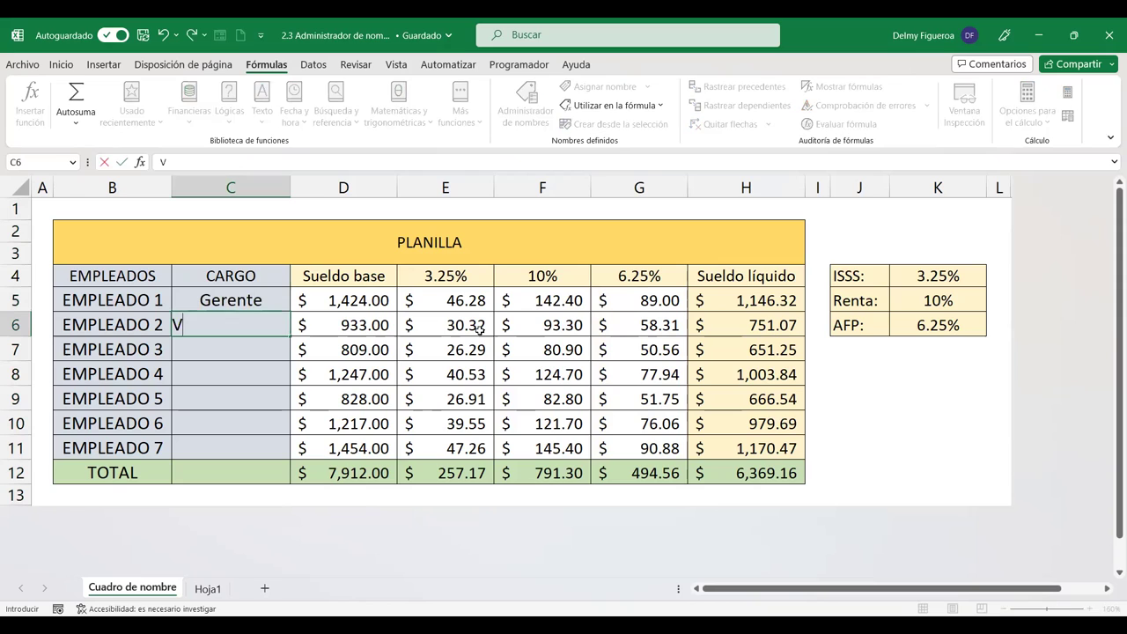
key(BackSpace)
key(BackSpace)
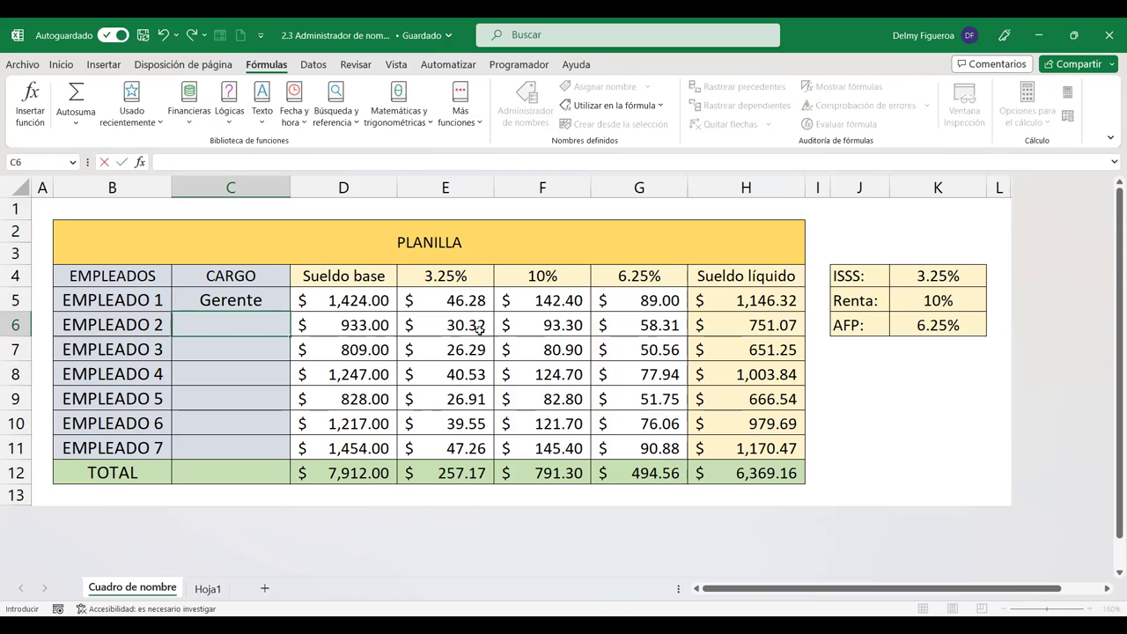
text(JEfed)
key(BackSpace)
text(de ventas)
key(Return)
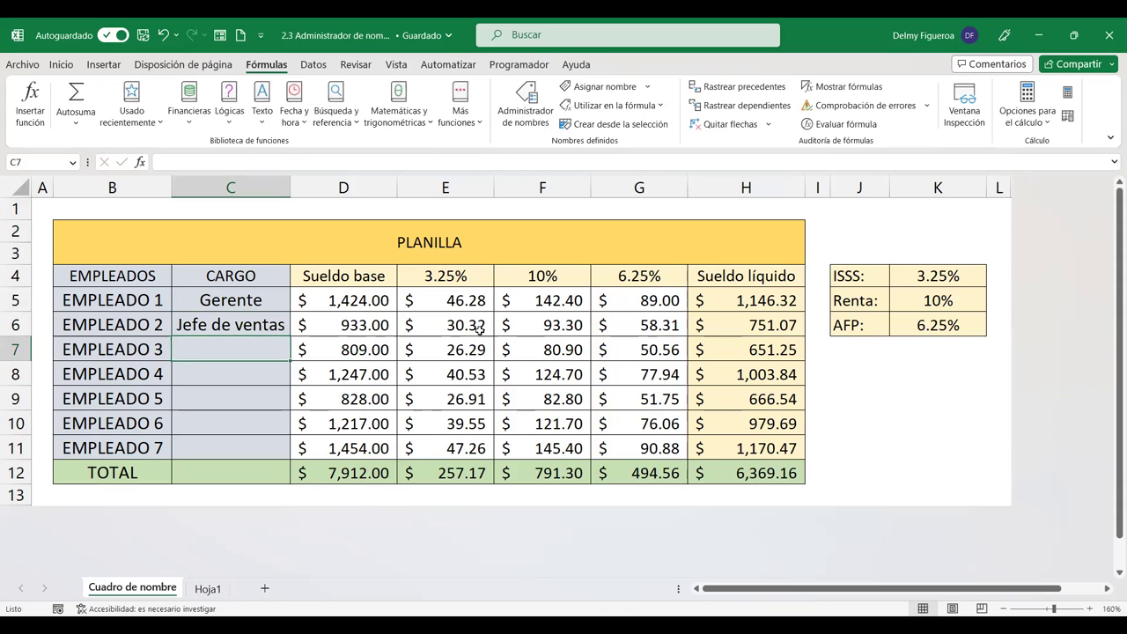
Step: Enter the positions Director for EMPLEADO 3 and Administrador for EMPLEADO 4 in the CARGO column
text(Director)
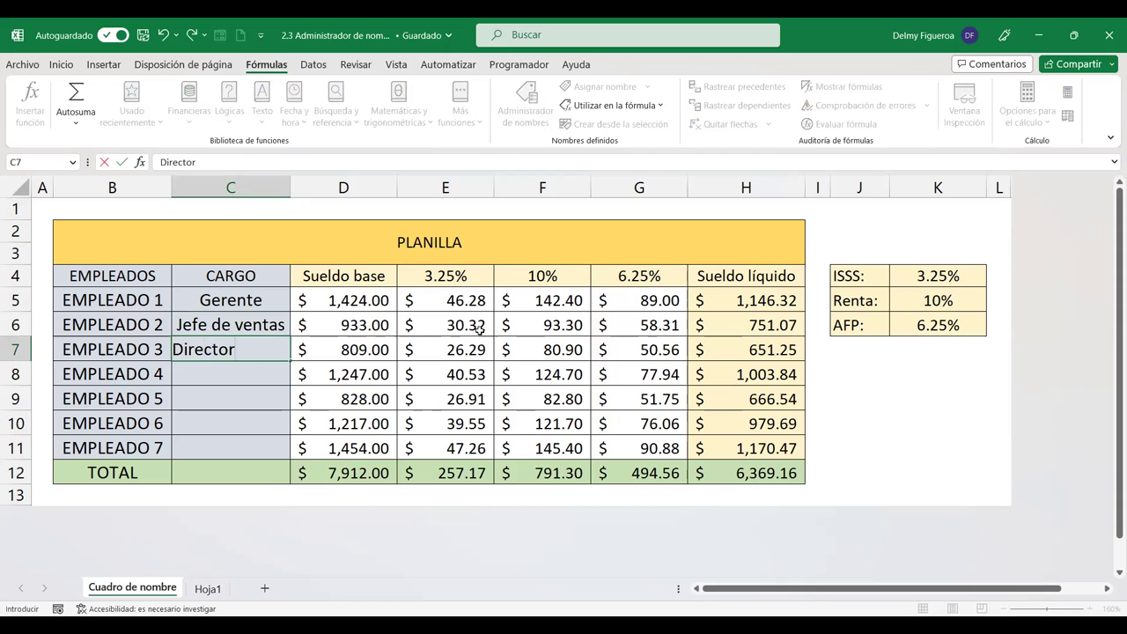
key(Return)
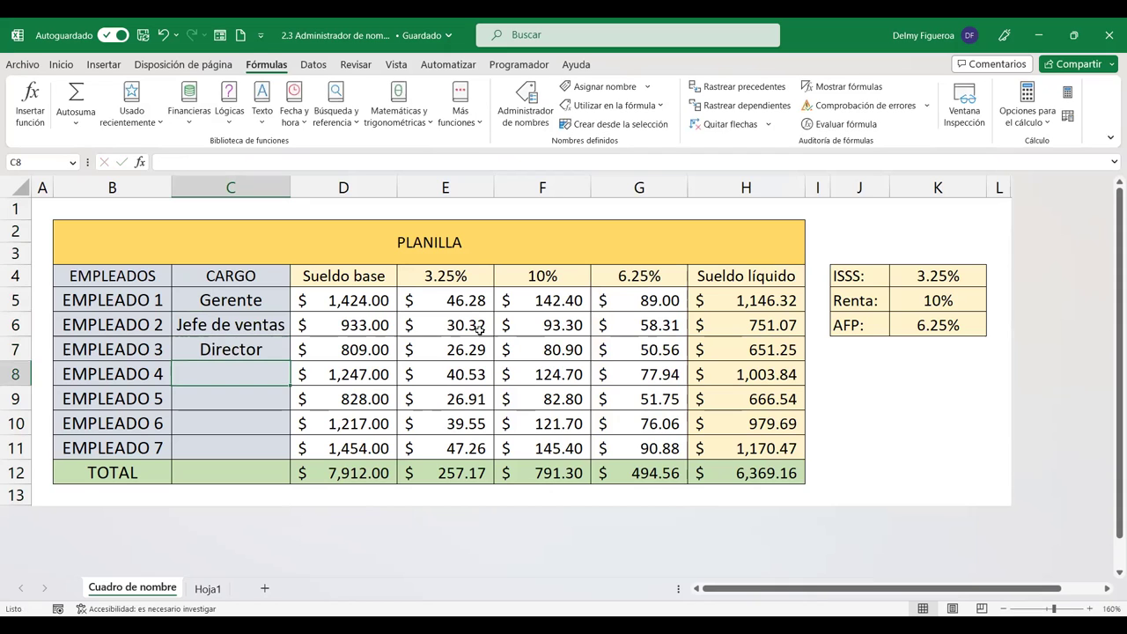
text(Admini)
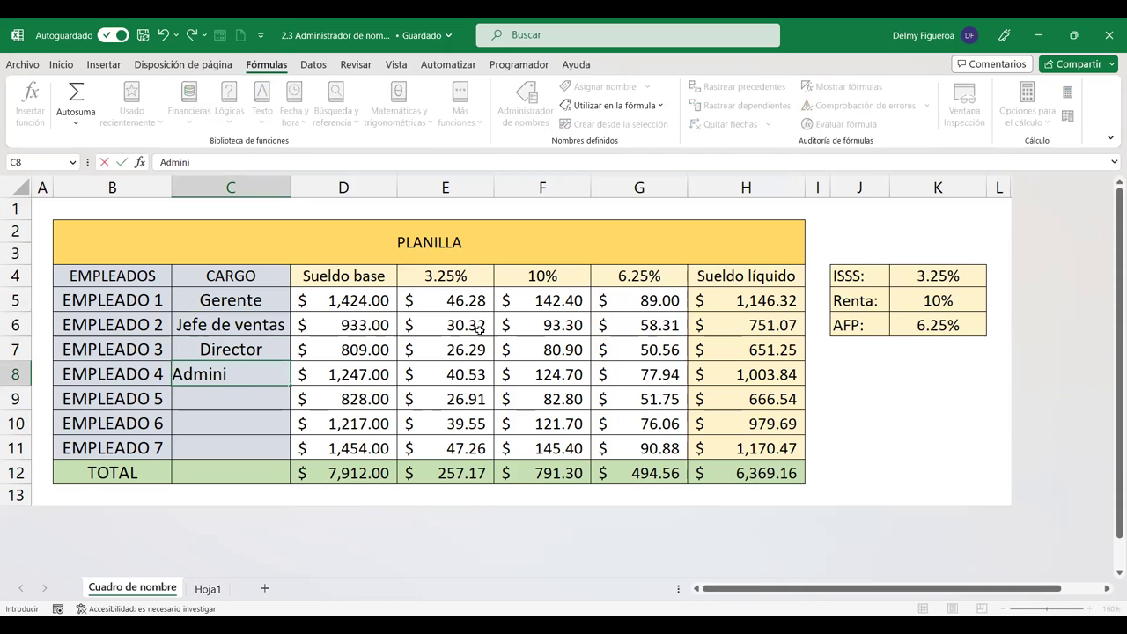
text(strador)
key(Return)
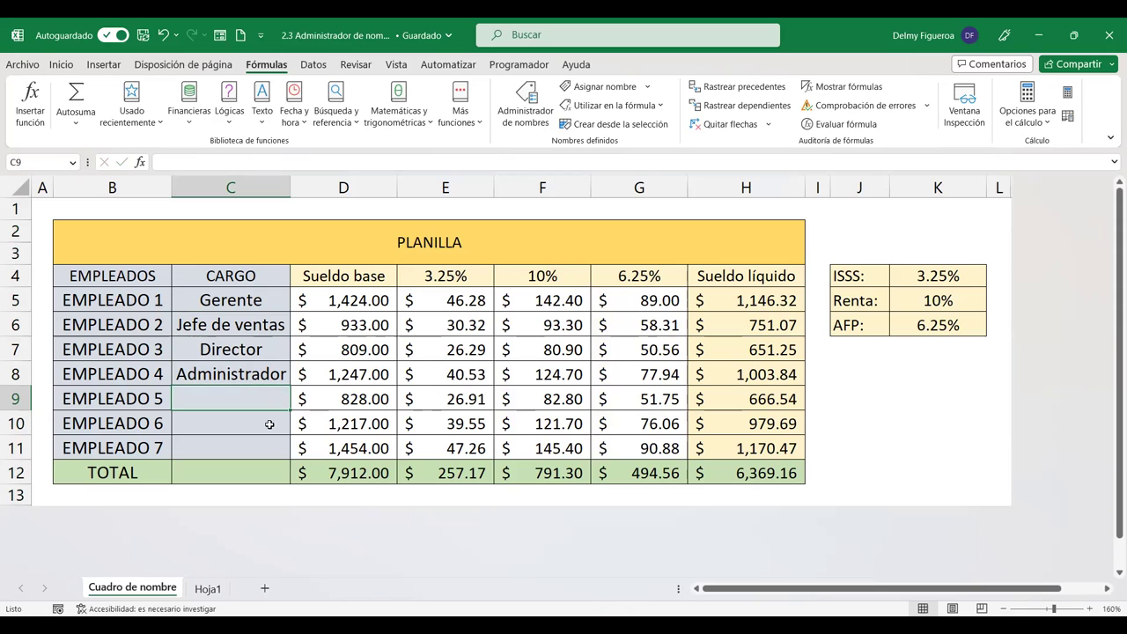
Step: Complete the CARGO column with Asistente for EMPLEADO 5, Secretaria for EMPLEADO 6 and RRHH for EMPLEADO 7
key(Up)
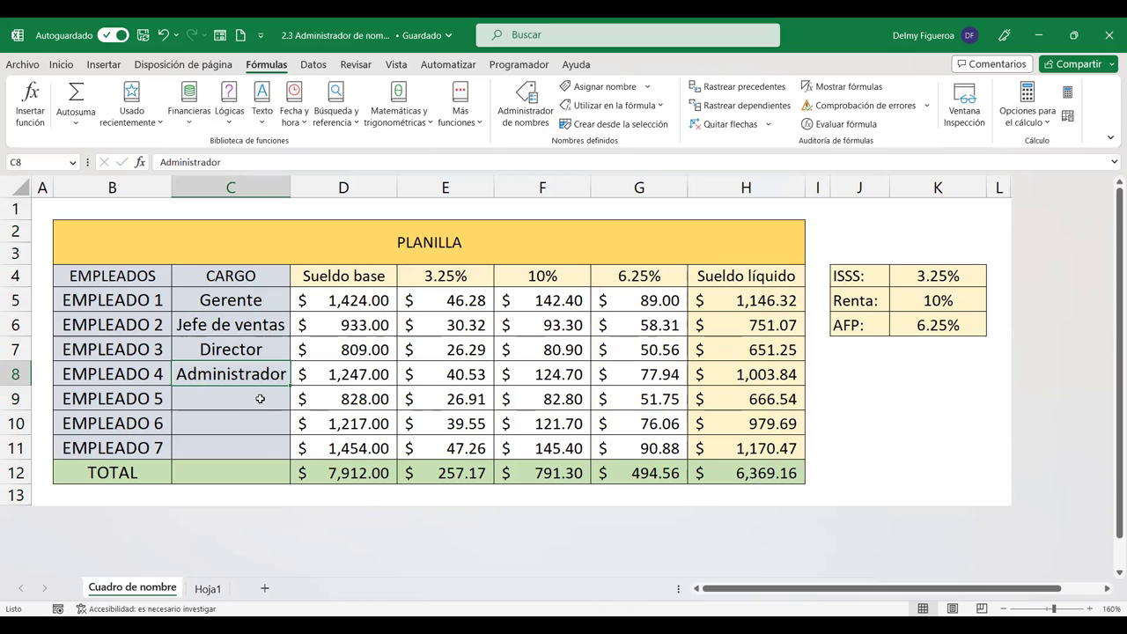
click(261, 398)
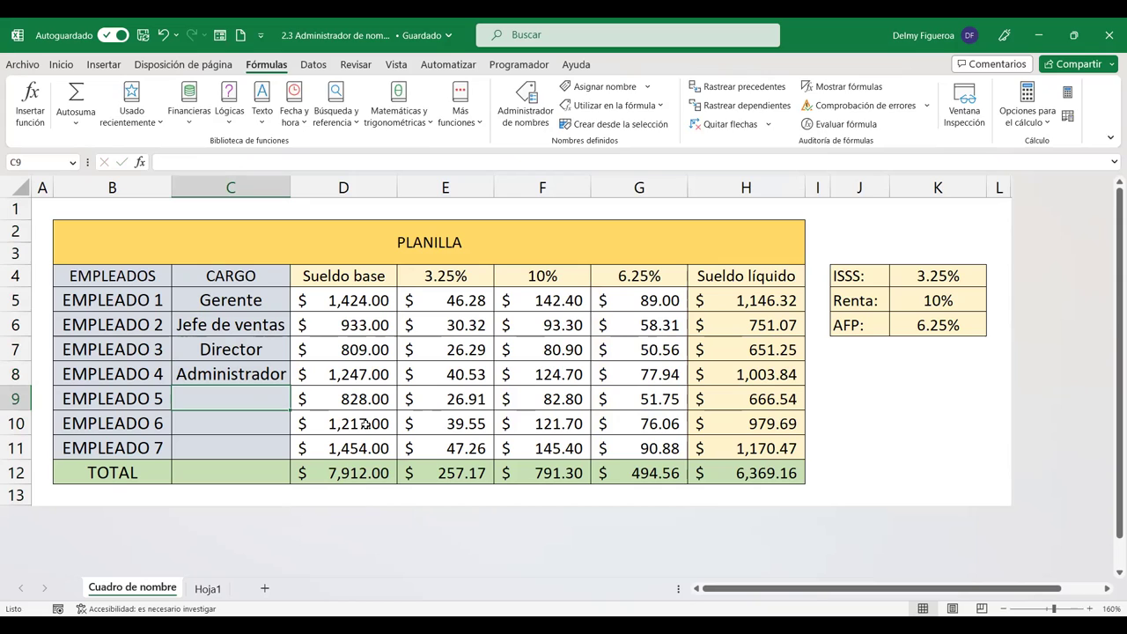
text(Asistente)
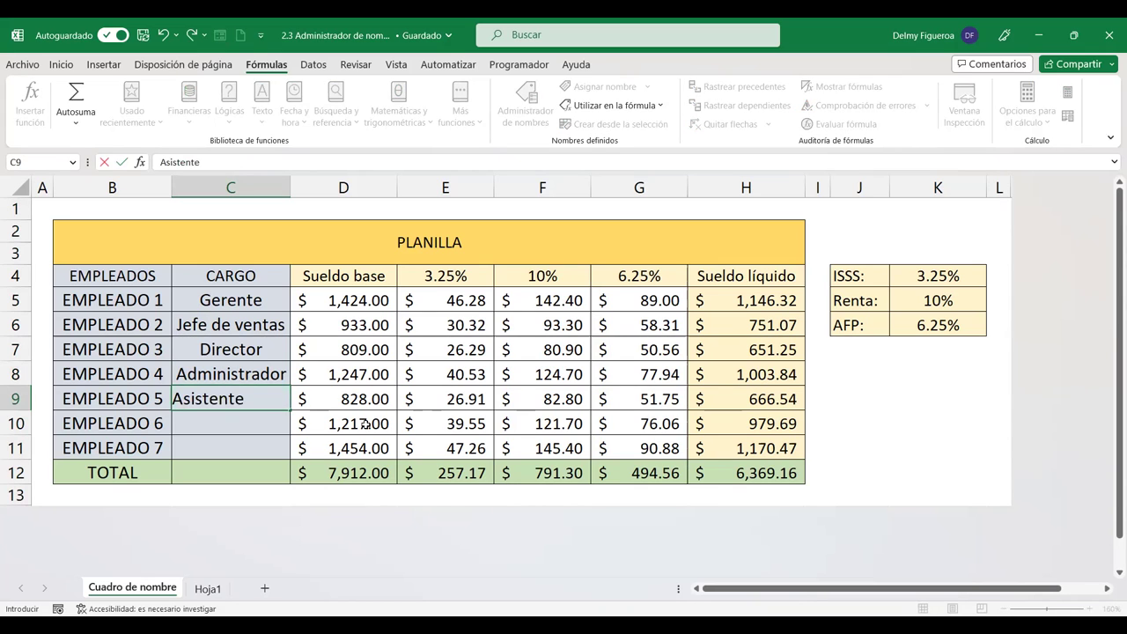
key(Return)
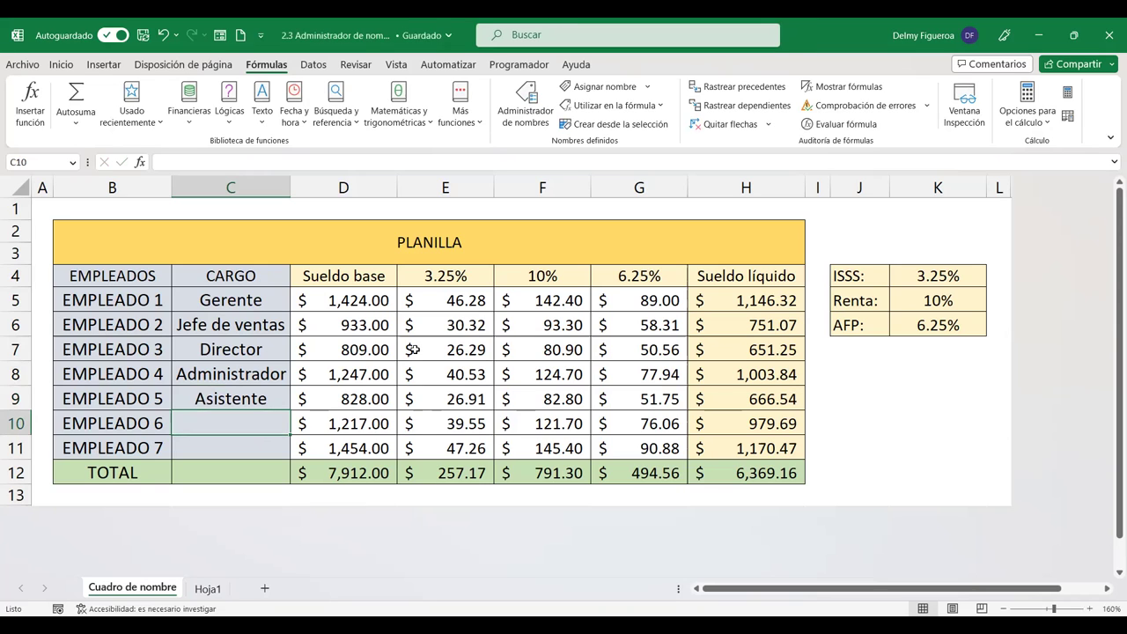
text(Secretaria)
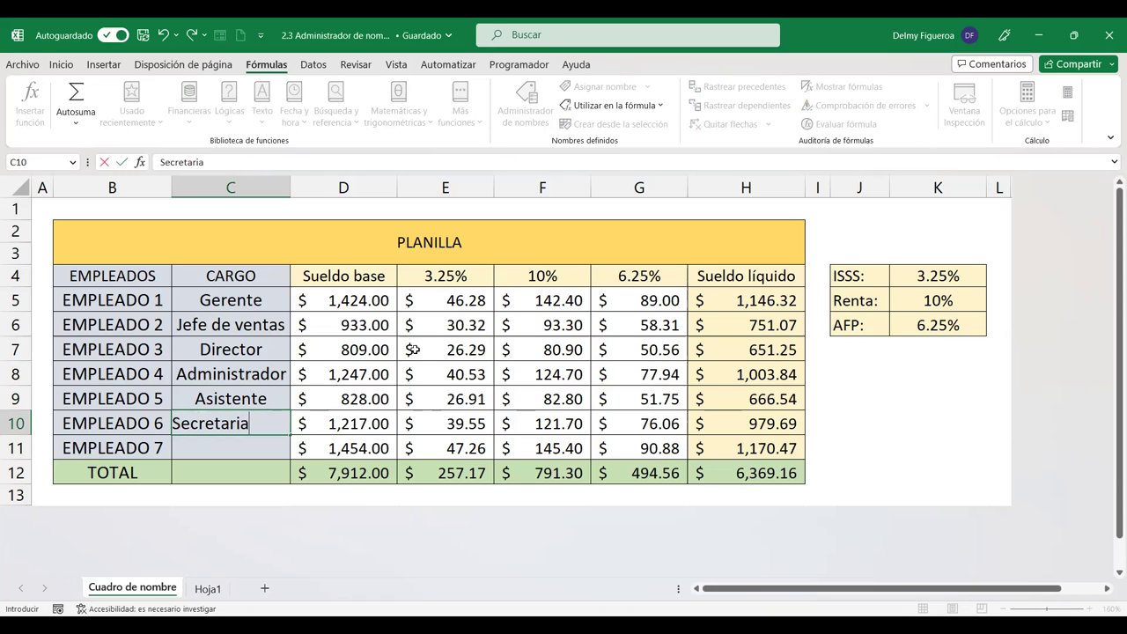
key(Return)
text(RRHH)
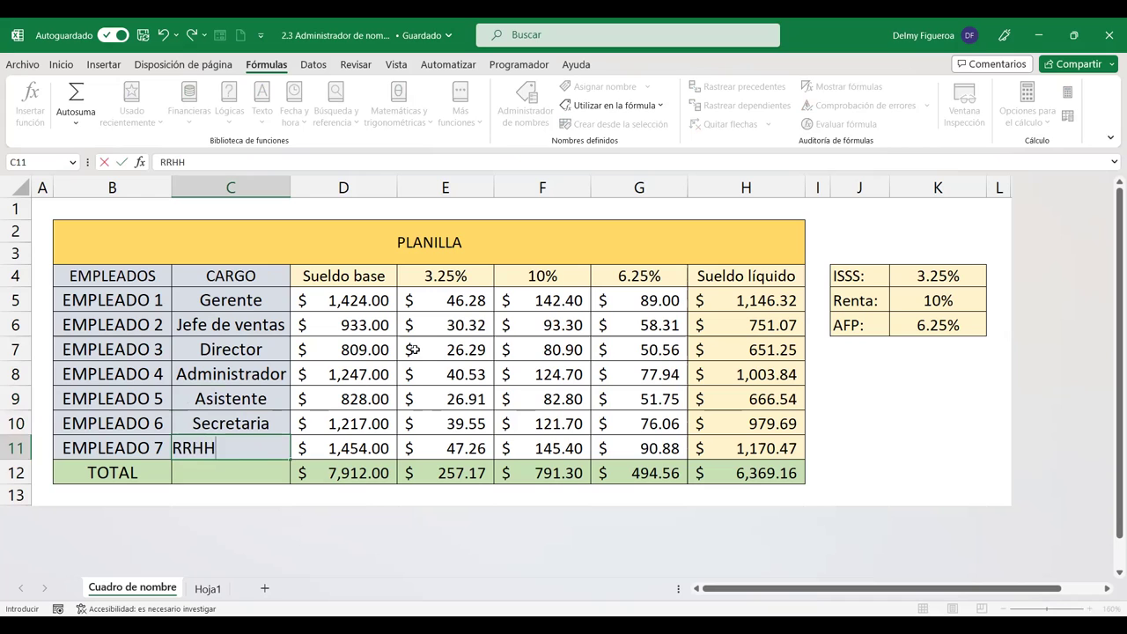
key(Return)
drag(250, 276, 250, 449)
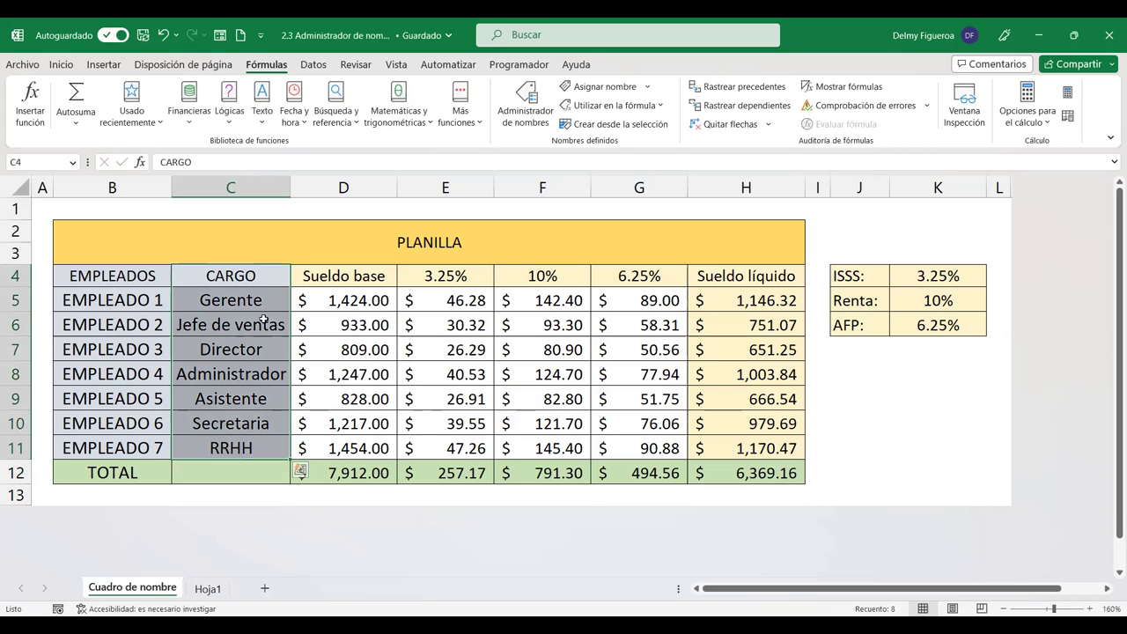
drag(262, 296, 258, 445)
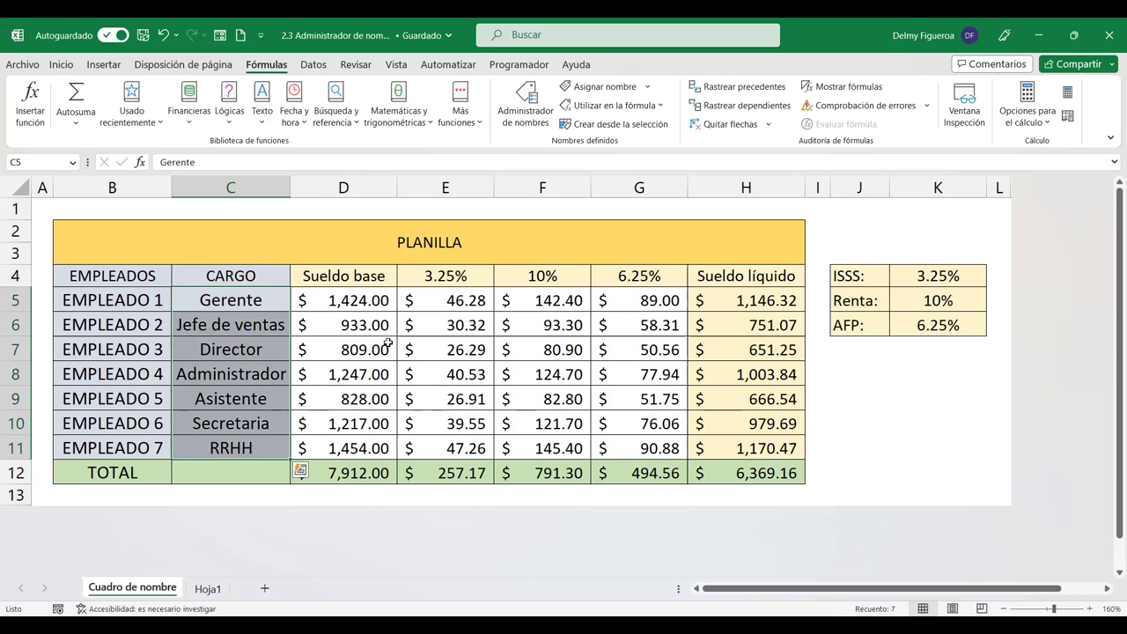
click(436, 318)
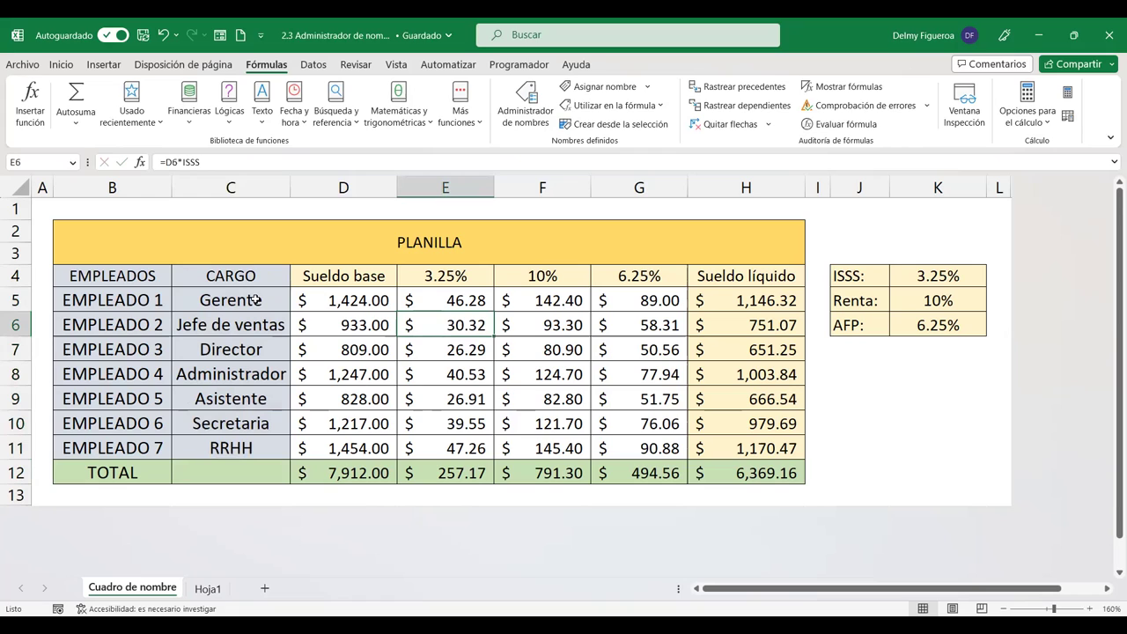
drag(254, 300, 249, 449)
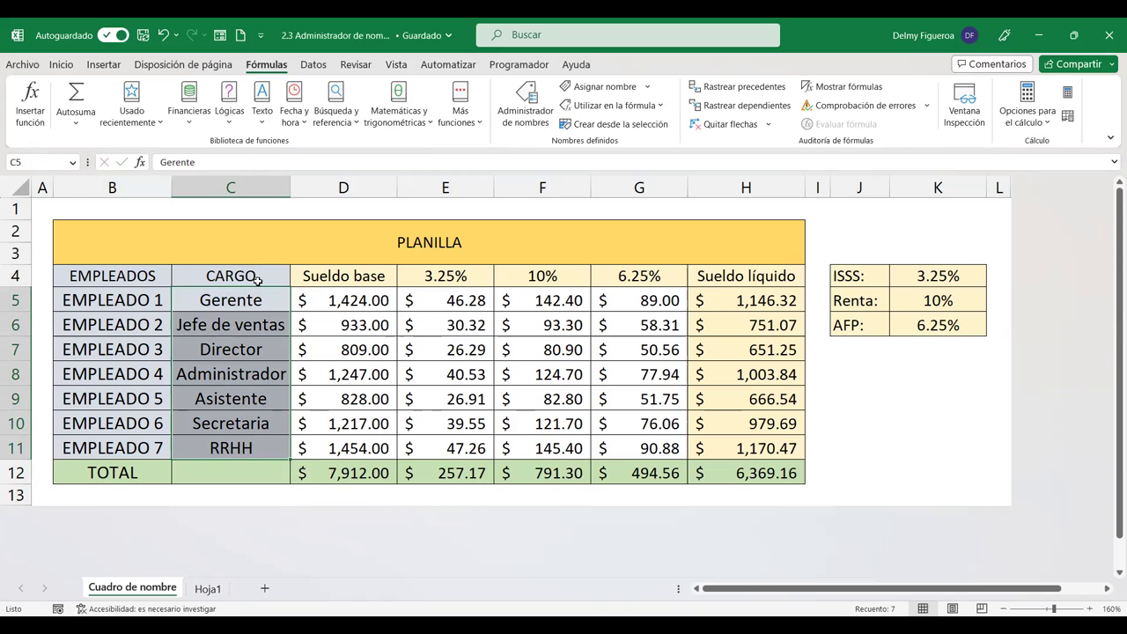
drag(257, 278, 262, 448)
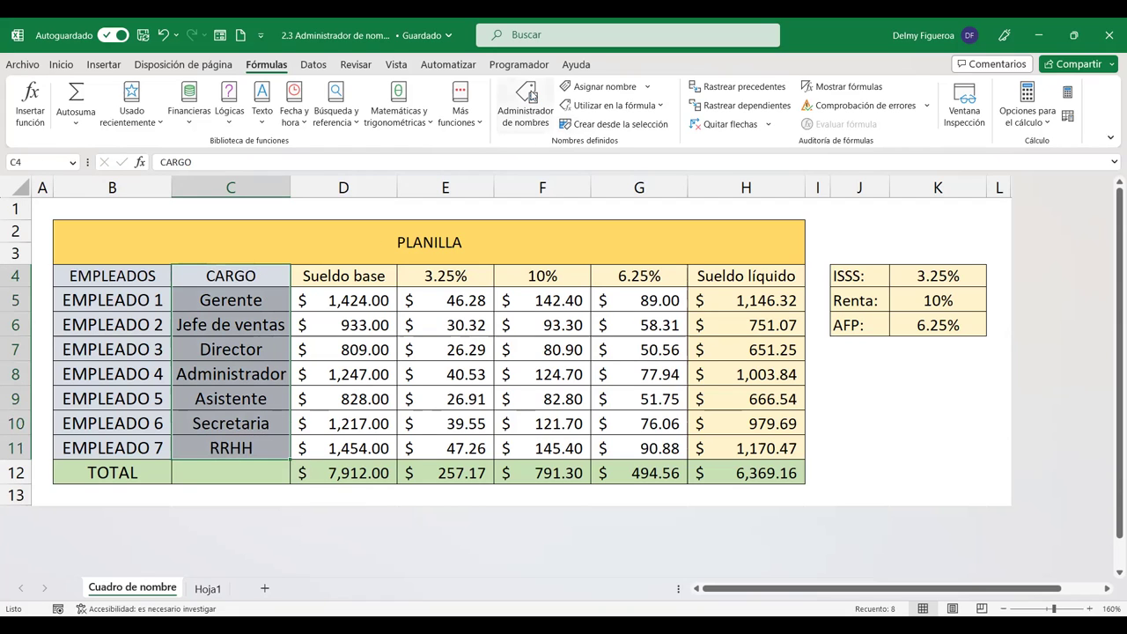
click(257, 298)
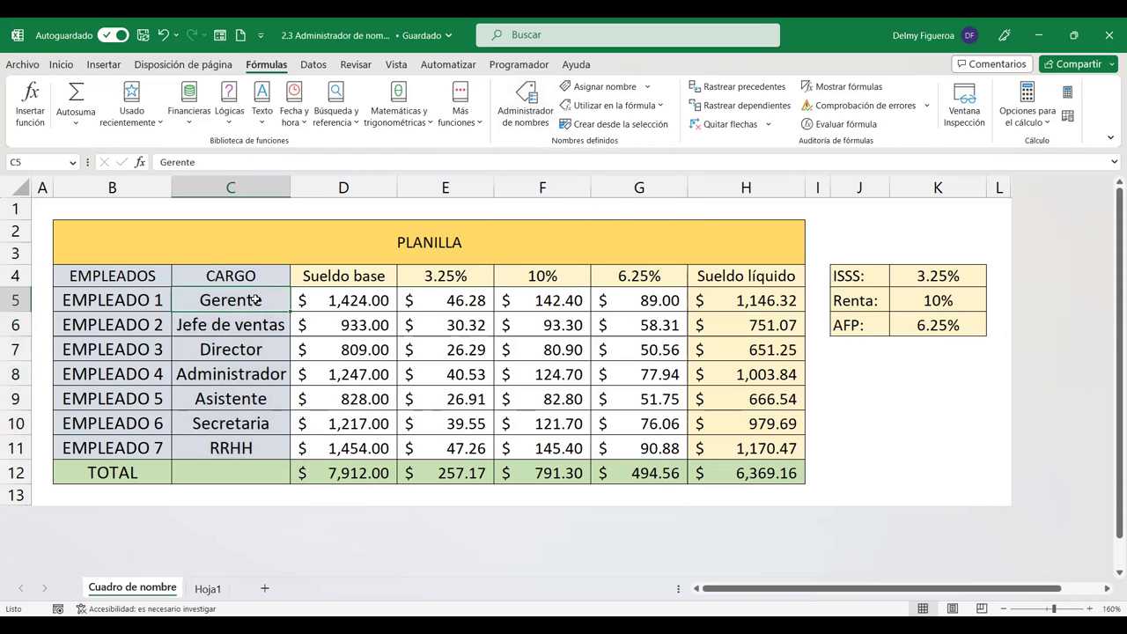
drag(255, 398, 255, 449)
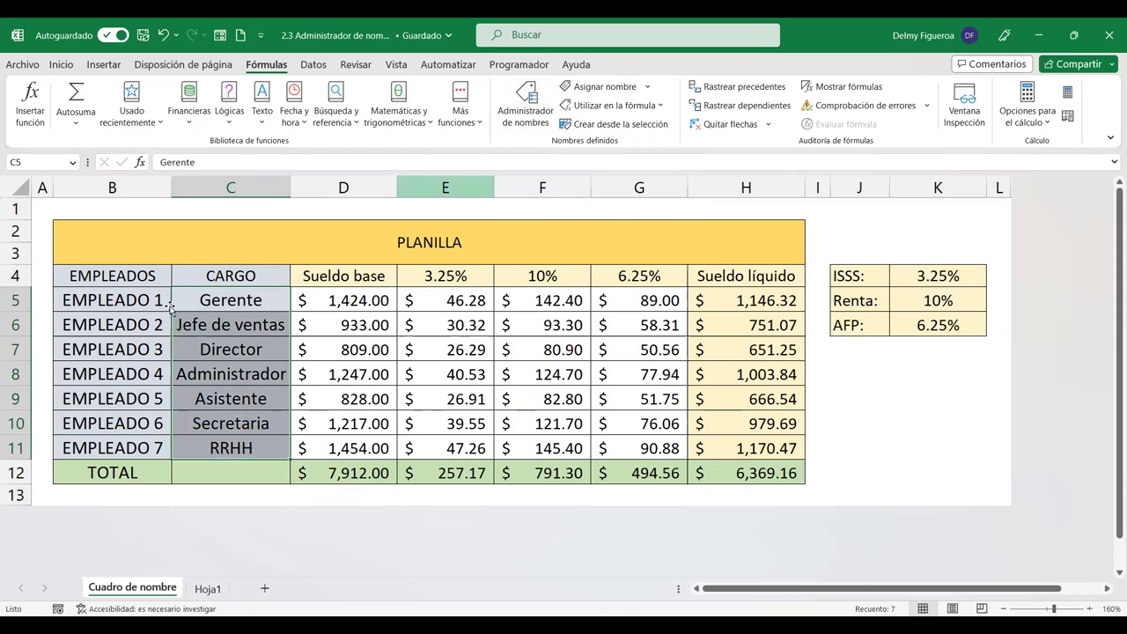
Step: Define the name CARGO for cells C4:C11 with its scope limited to the Cuadro de nombre sheet
drag(242, 275, 241, 449)
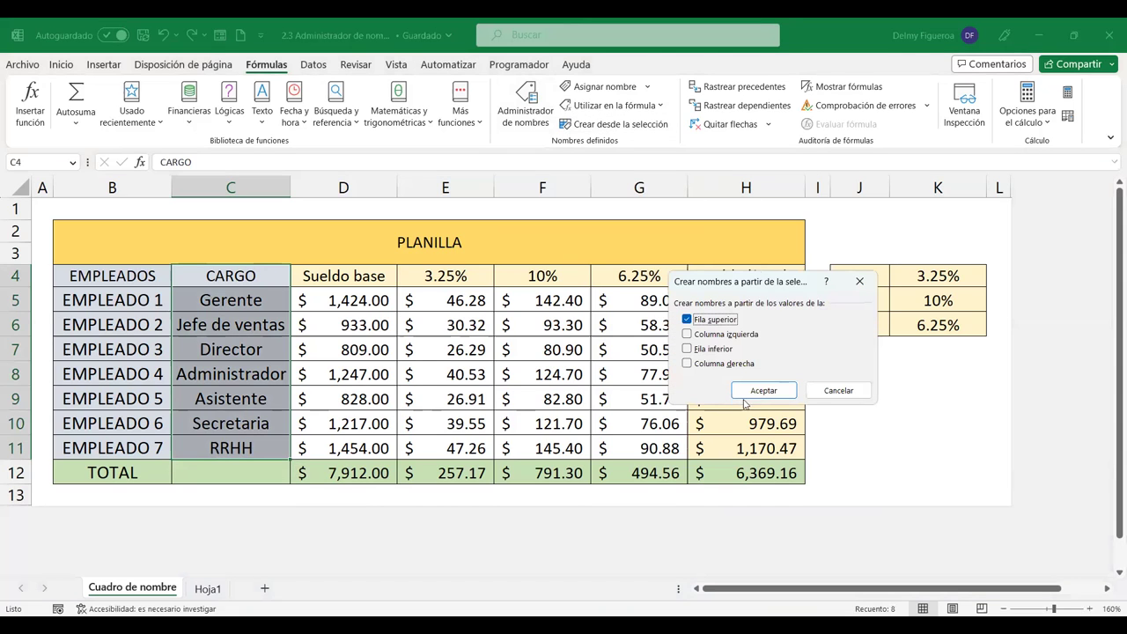
click(849, 391)
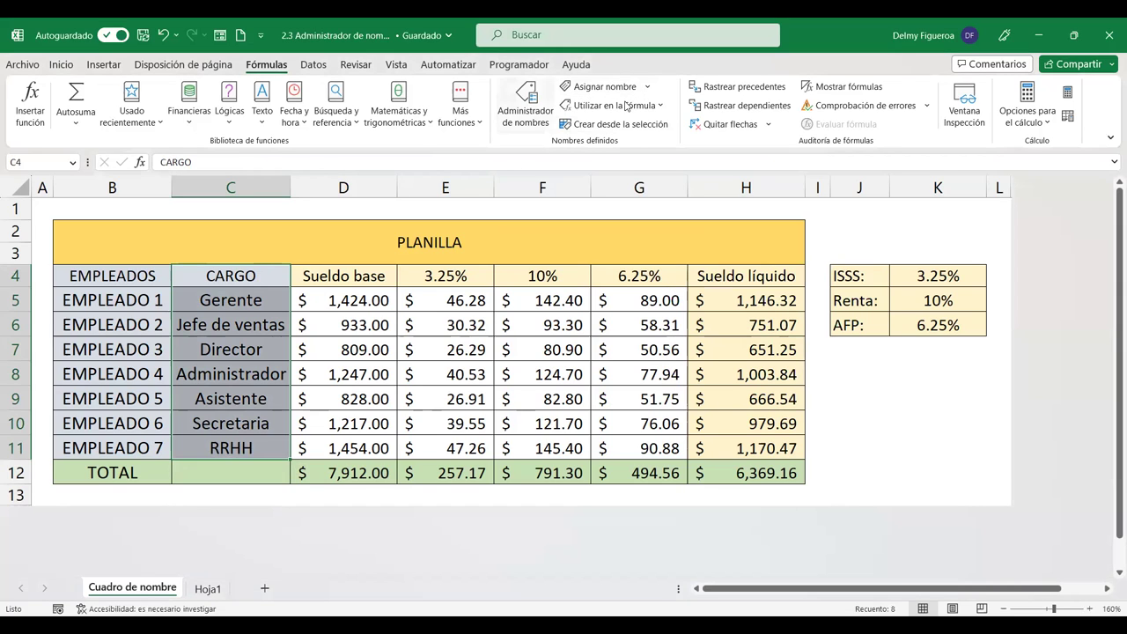
click(604, 86)
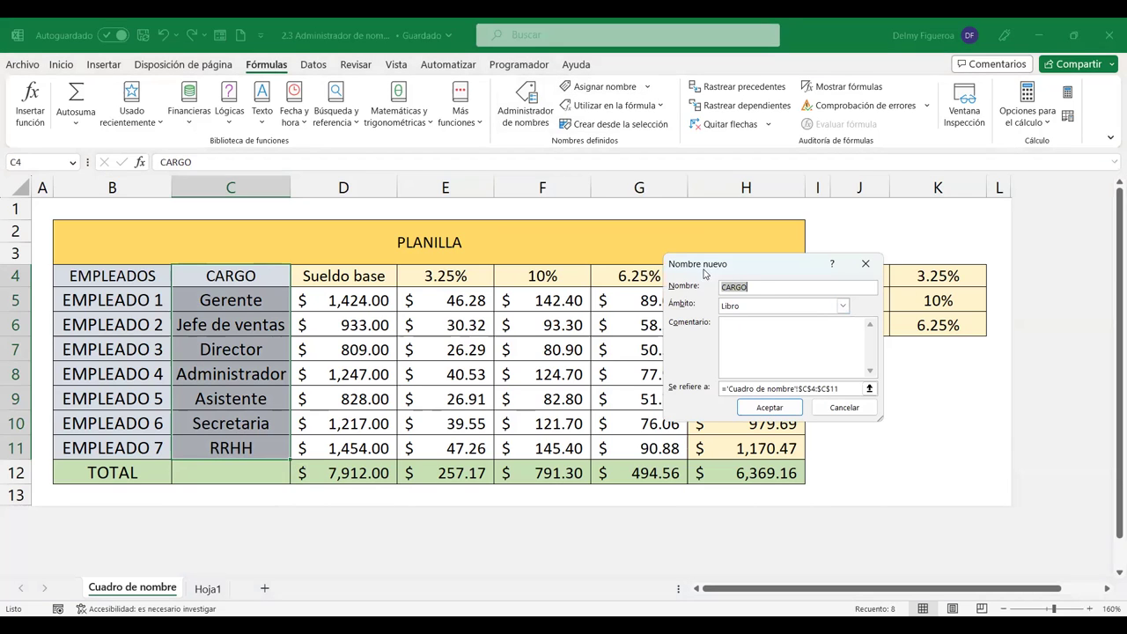
click(772, 307)
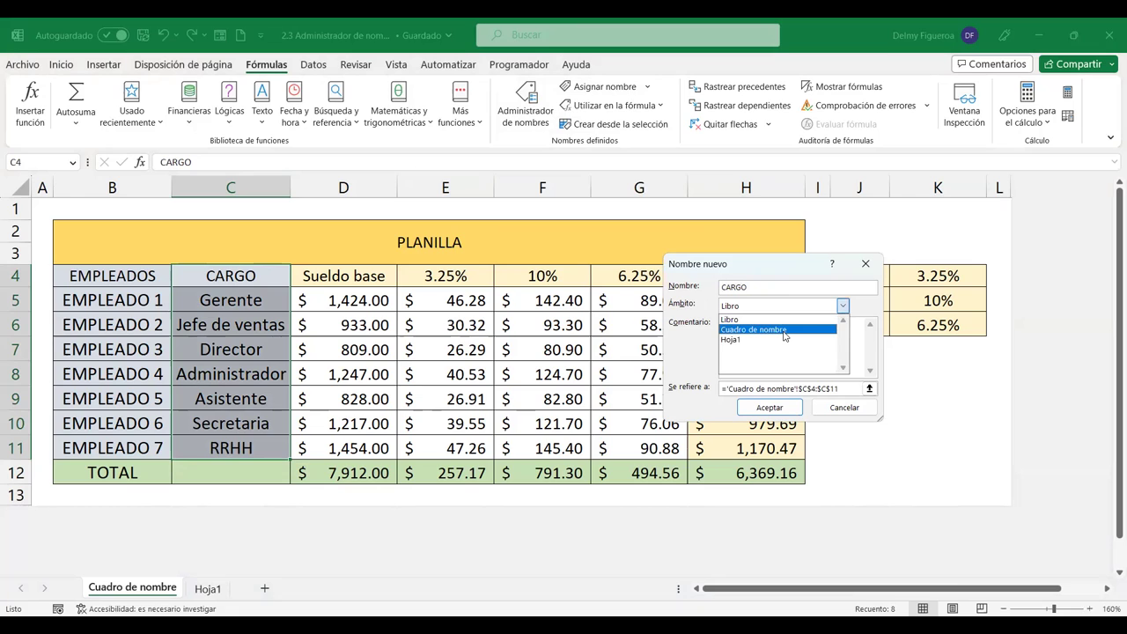
click(784, 330)
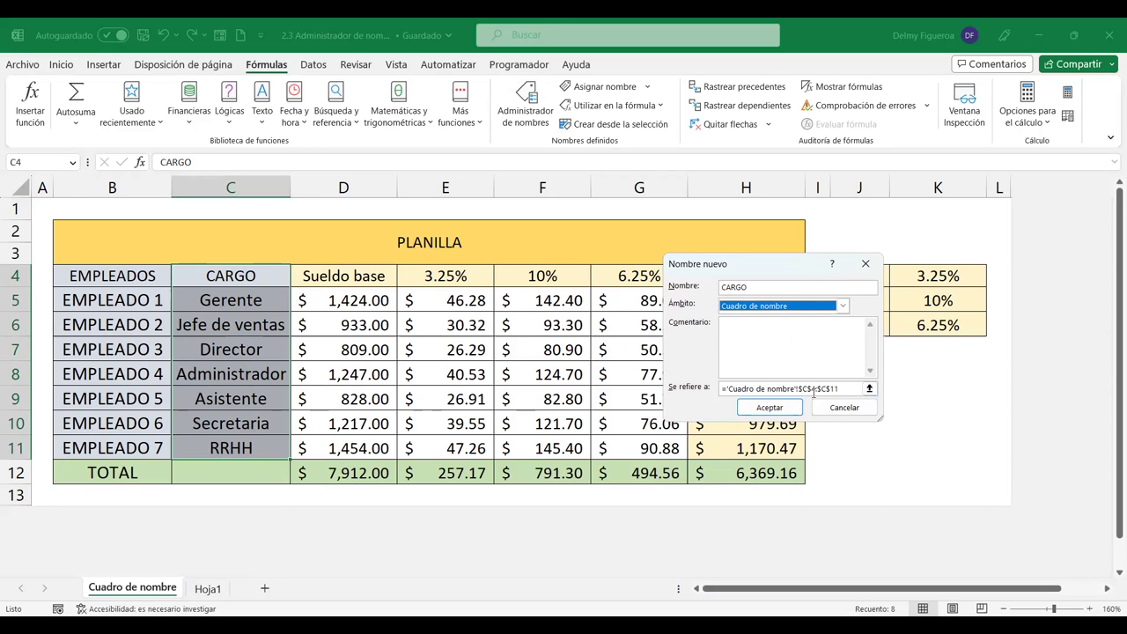
click(768, 408)
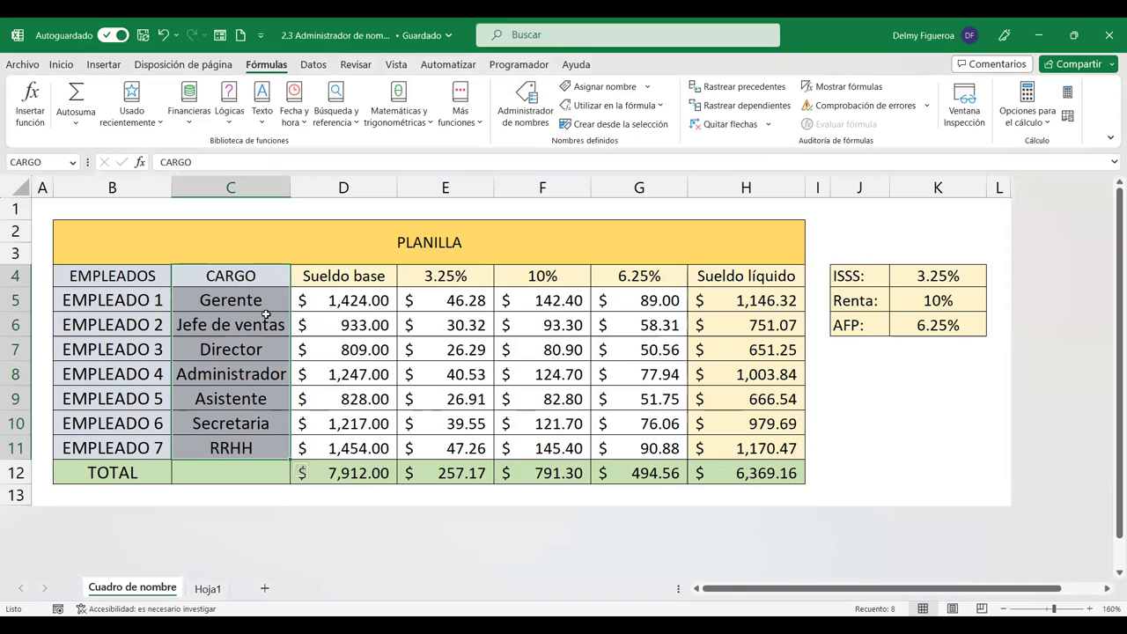
Step: Check whether the name CARGO is offered for a formula in cell J4 of Hoja1, then discard the entry
click(207, 589)
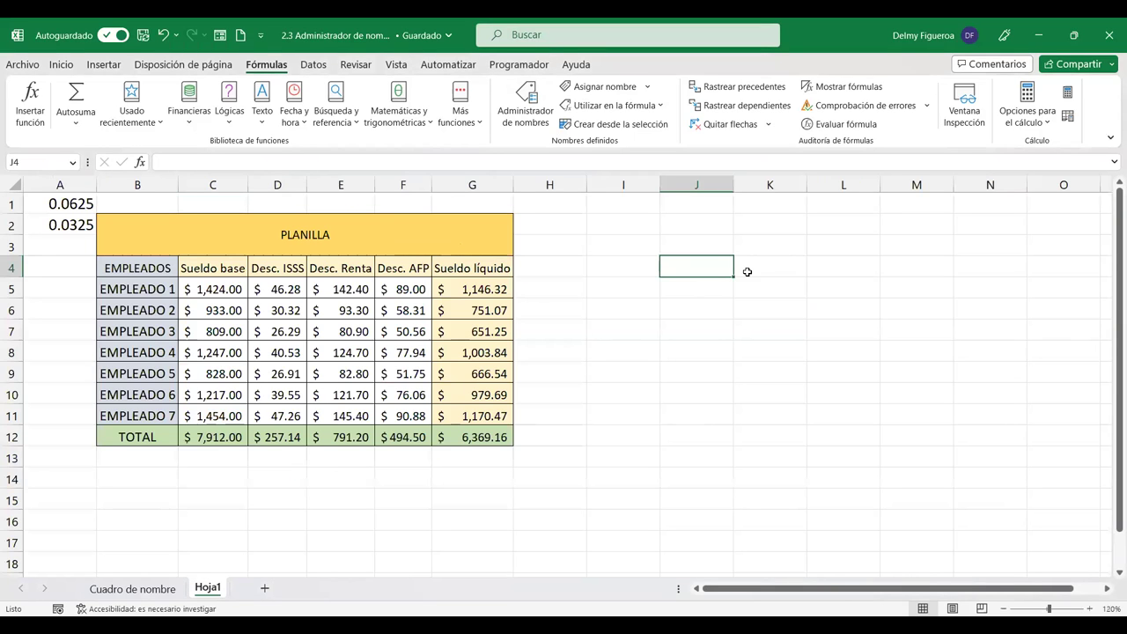
text(=)
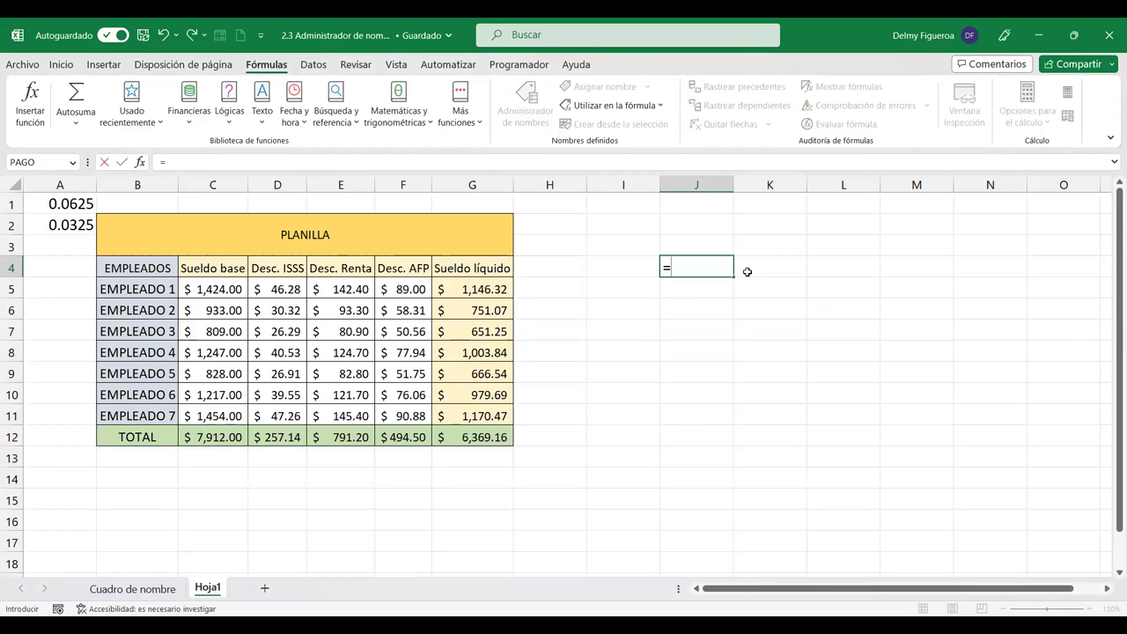
text(carg)
key(BackSpace)
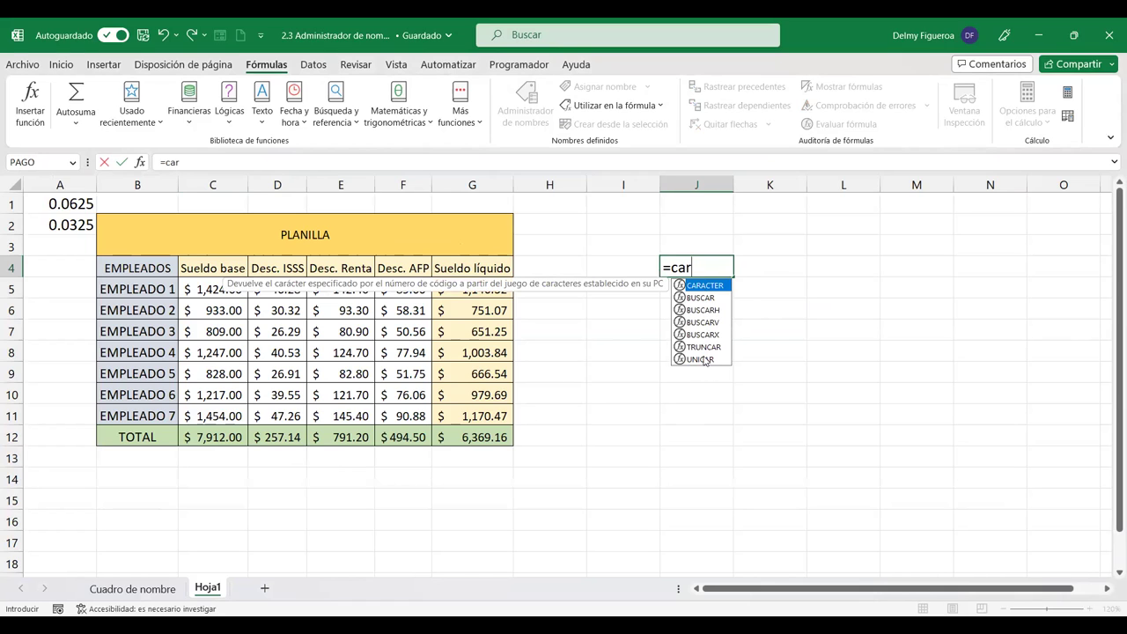
key(Escape)
key(Escape)
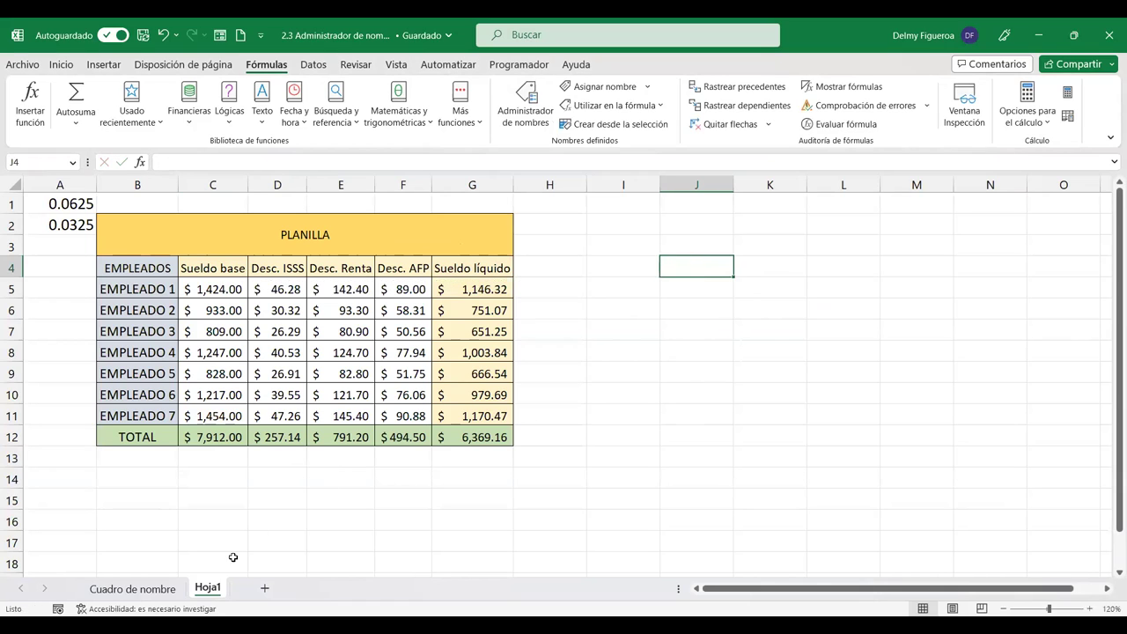
Step: Enter the formula =CARGO in cell J8 of the Cuadro de nombre sheet, using the defined name
click(102, 587)
click(862, 378)
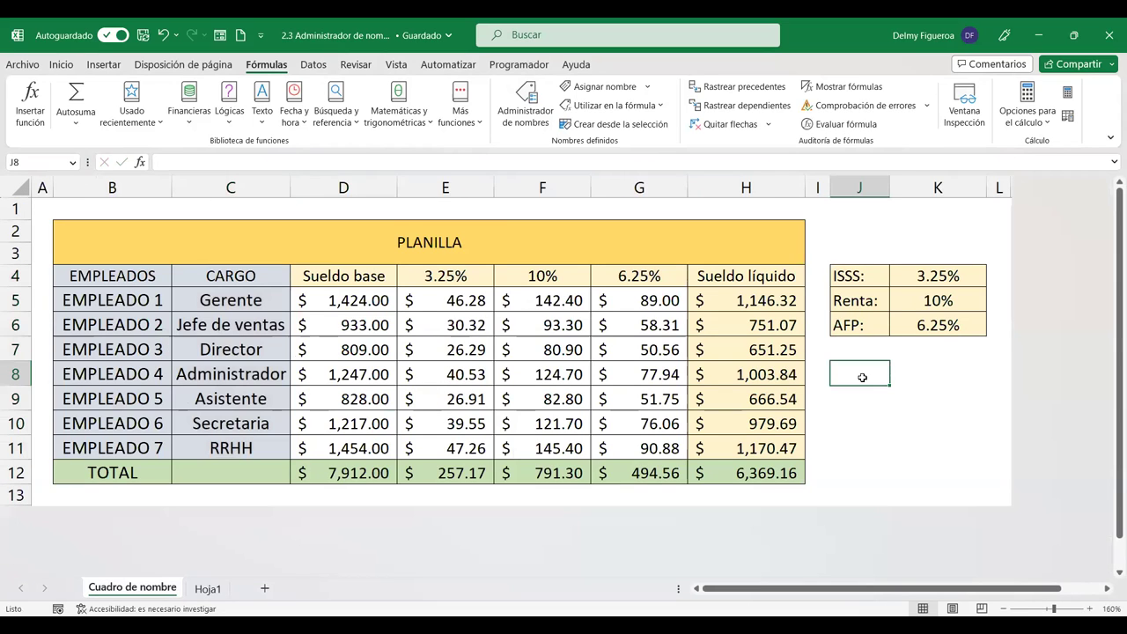
text(=)
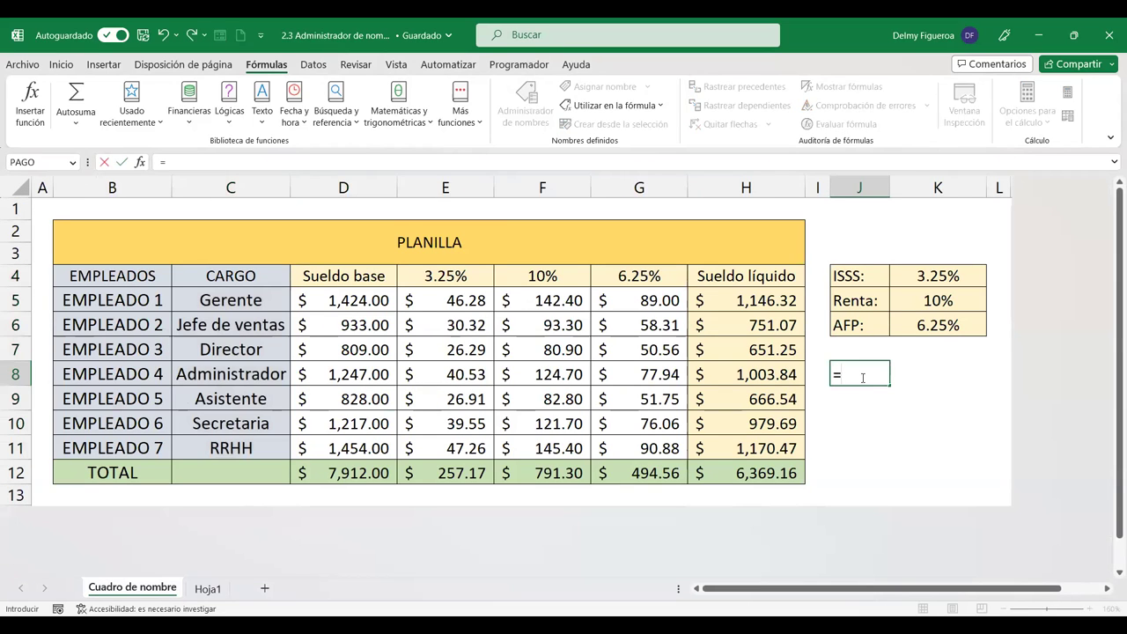
text(car)
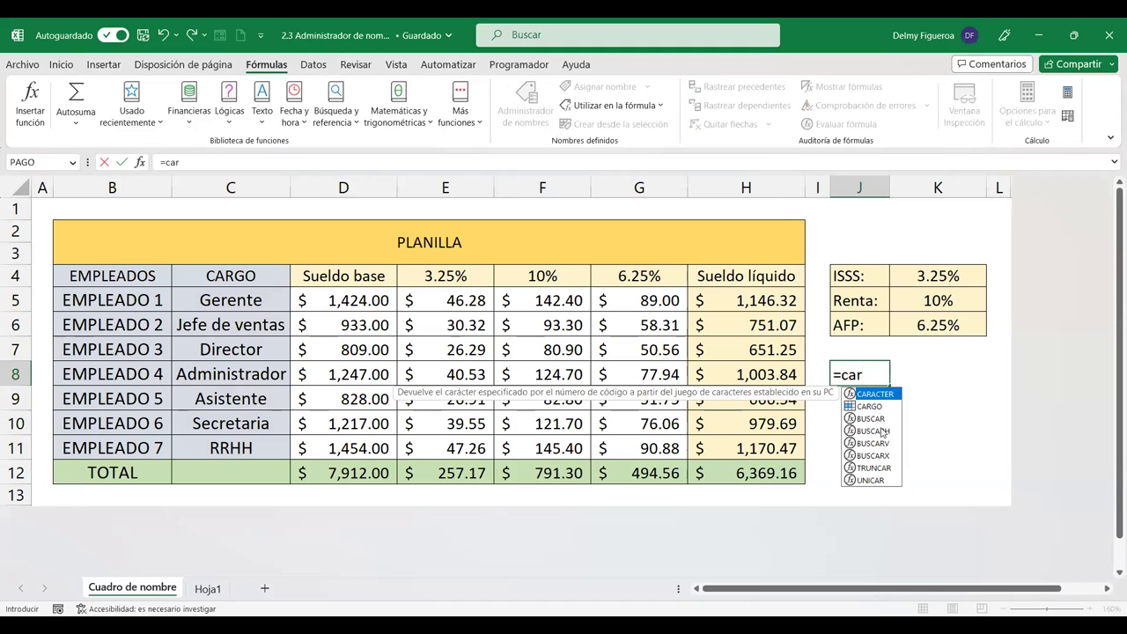
double_click(870, 407)
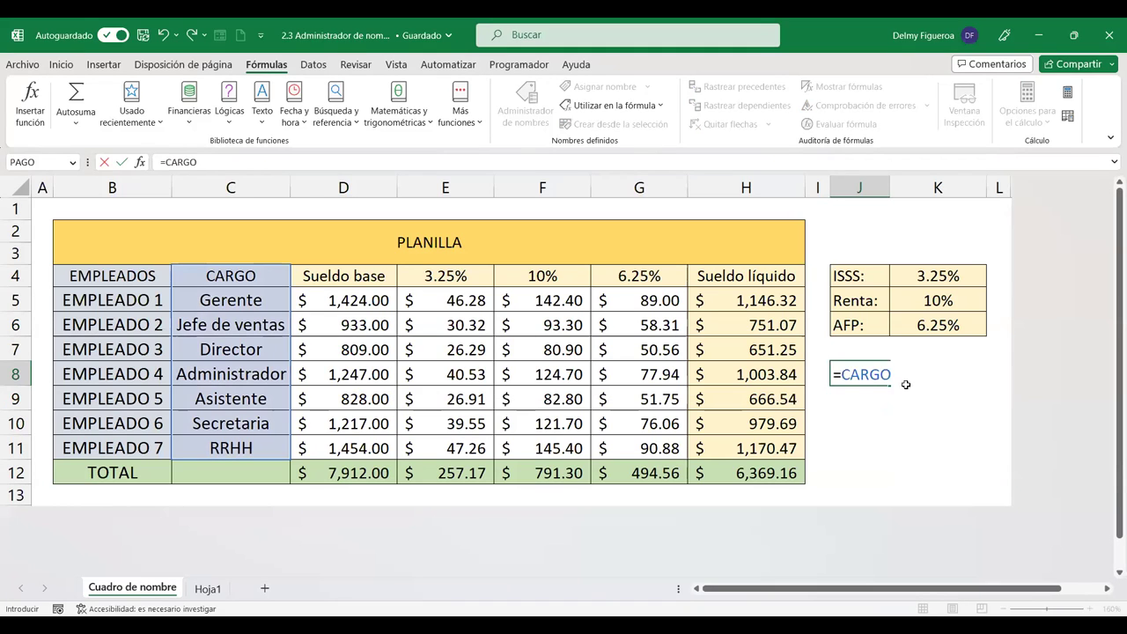
key(Return)
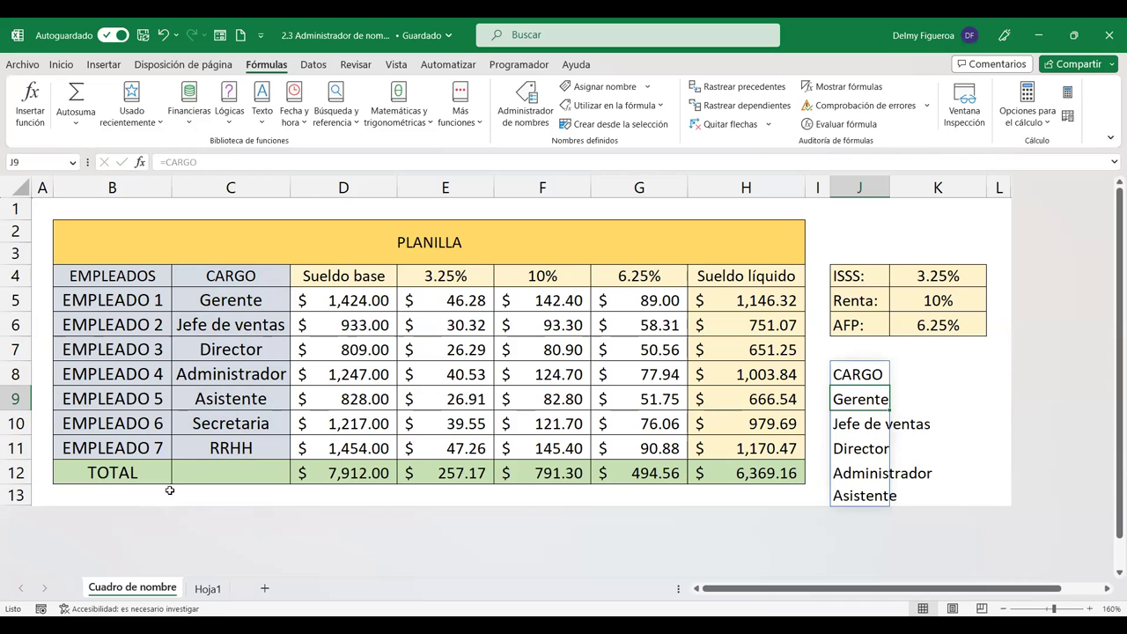
click(208, 588)
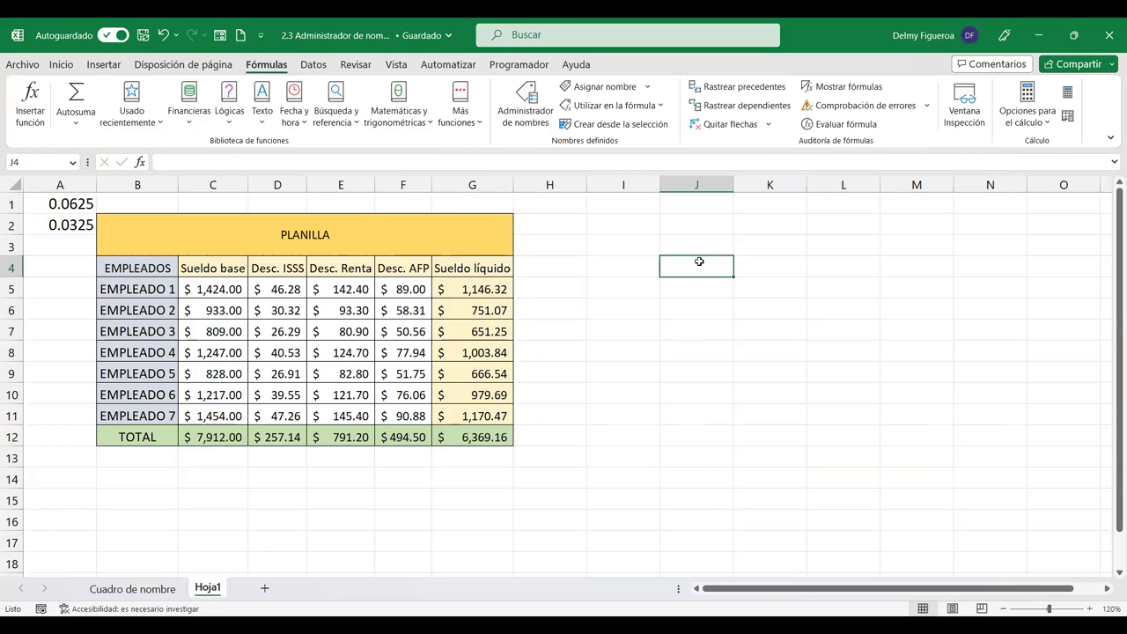
click(155, 590)
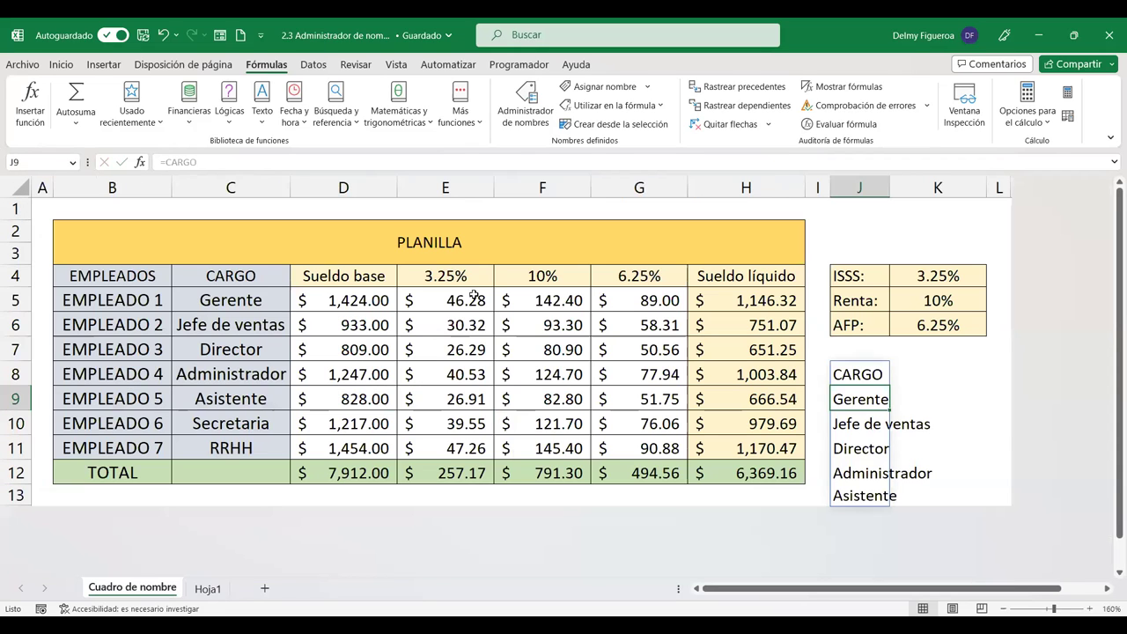
click(857, 211)
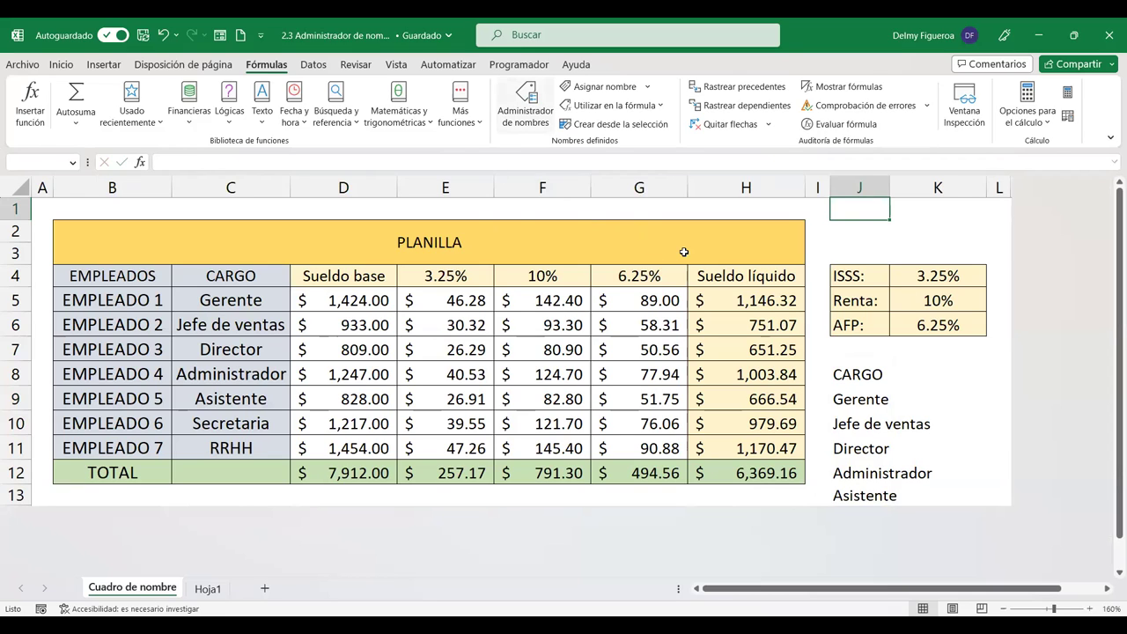
key(ctrl+F3)
click(1083, 504)
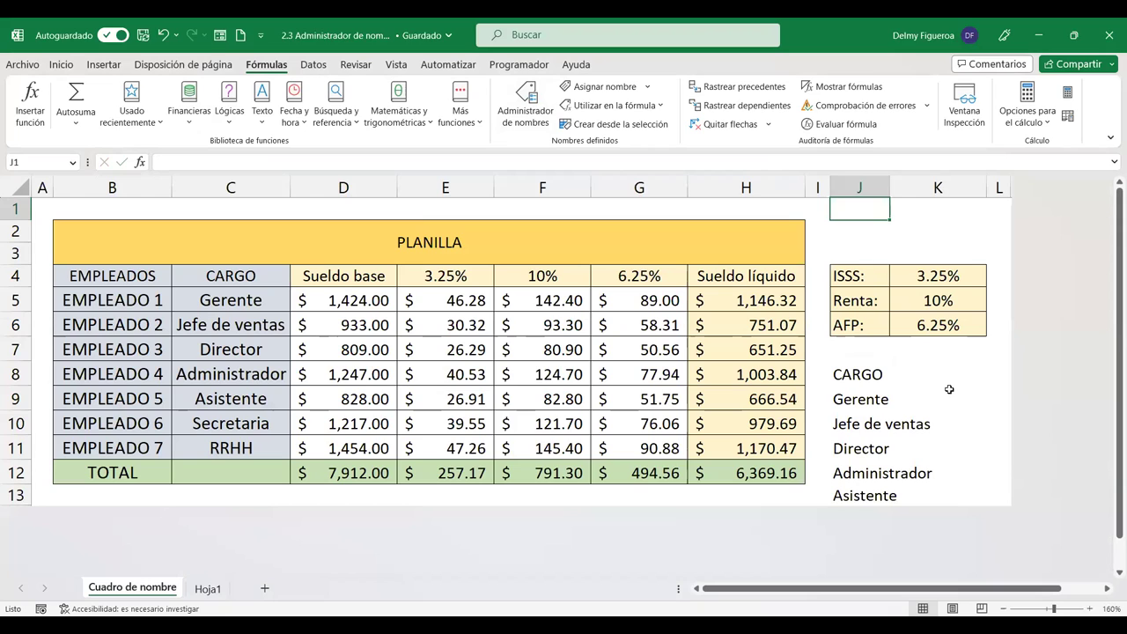
click(952, 388)
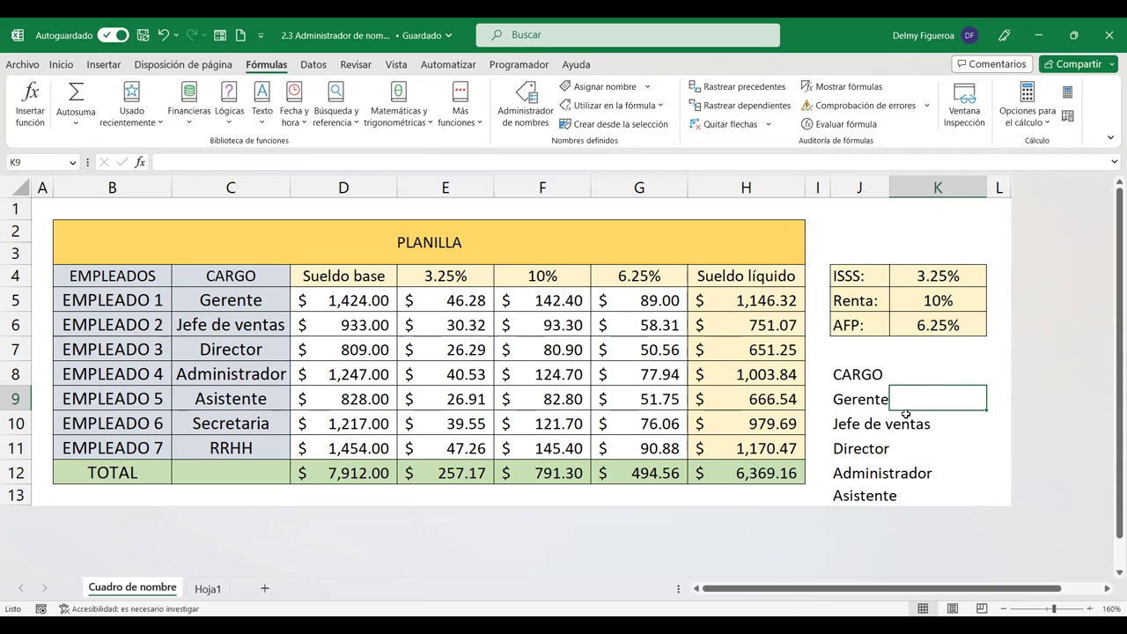
click(261, 300)
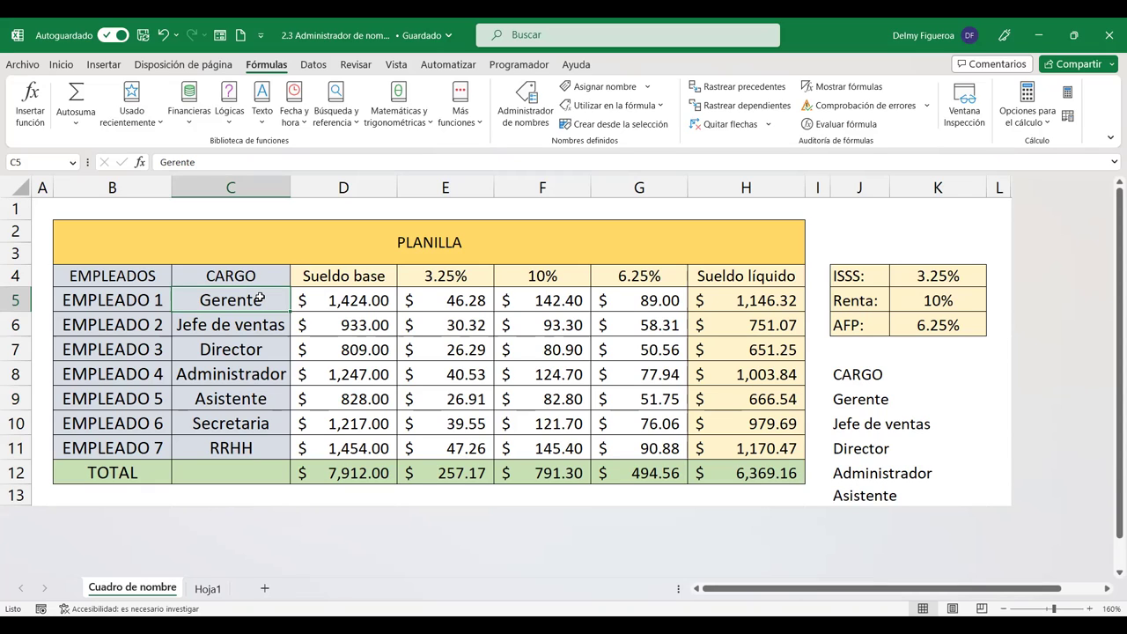
click(868, 273)
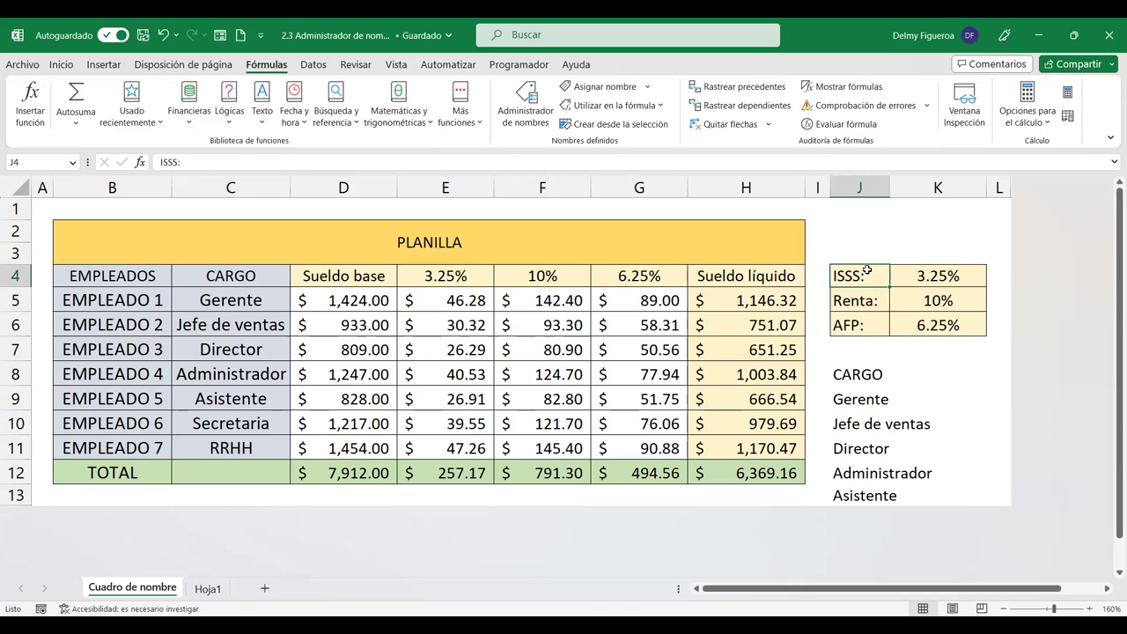
click(874, 344)
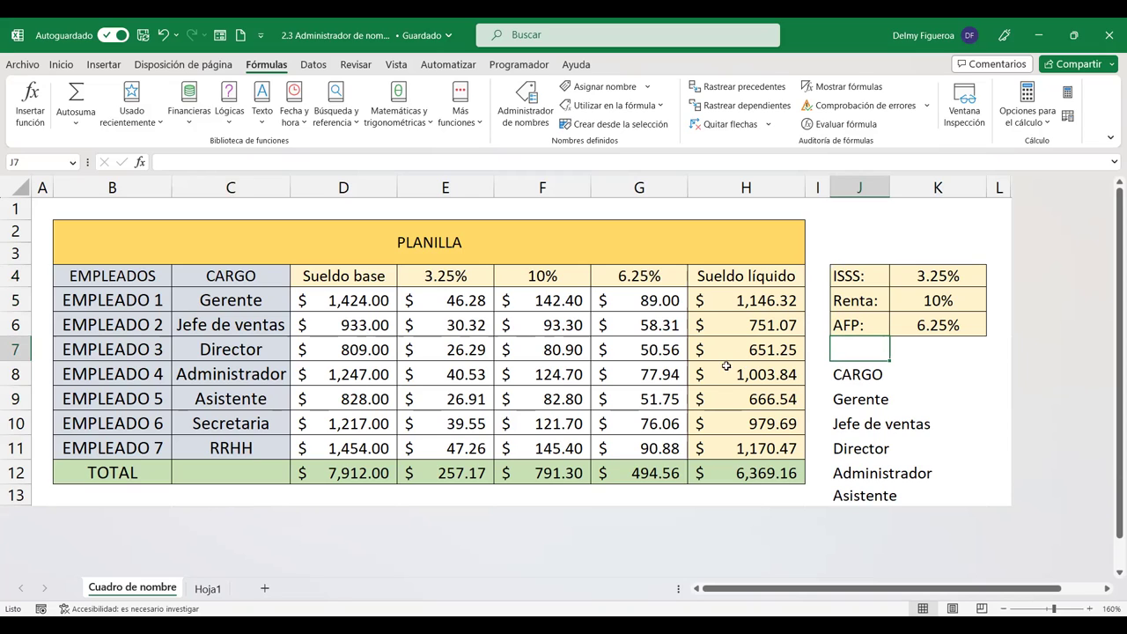
click(885, 493)
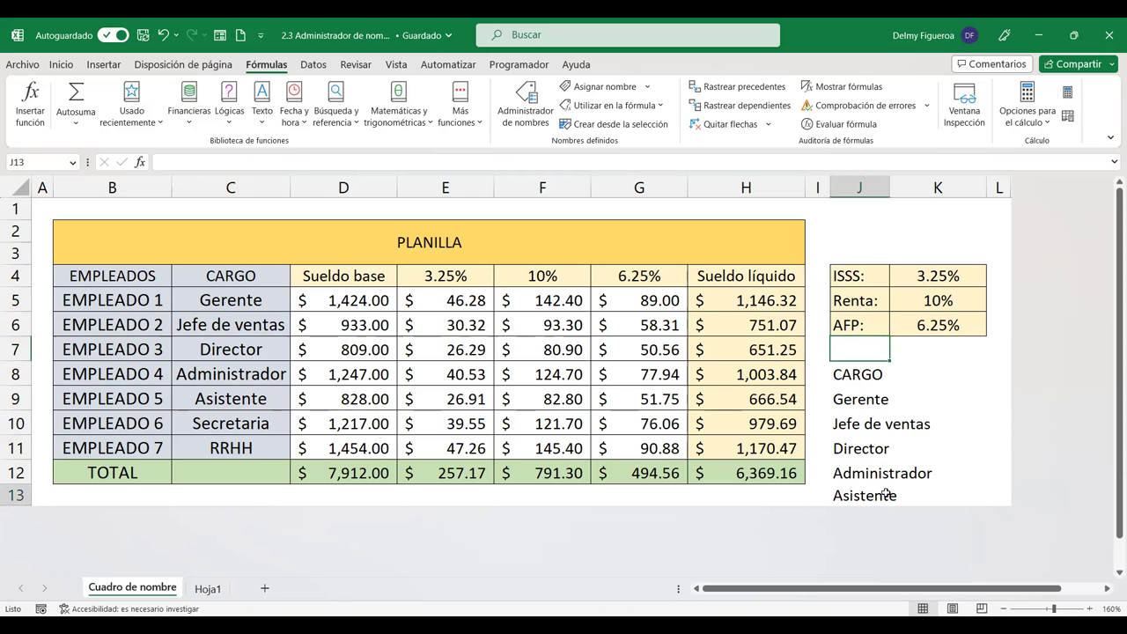
click(916, 373)
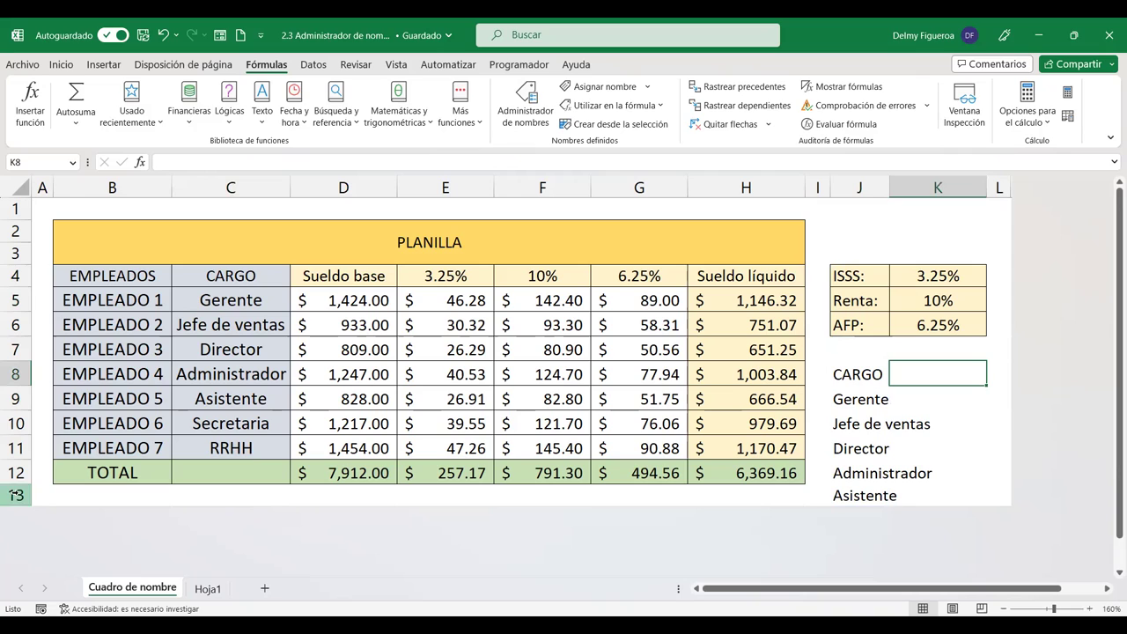
Step: Inspect the formula behind each cell of the CARGO list in J8:J13
click(854, 380)
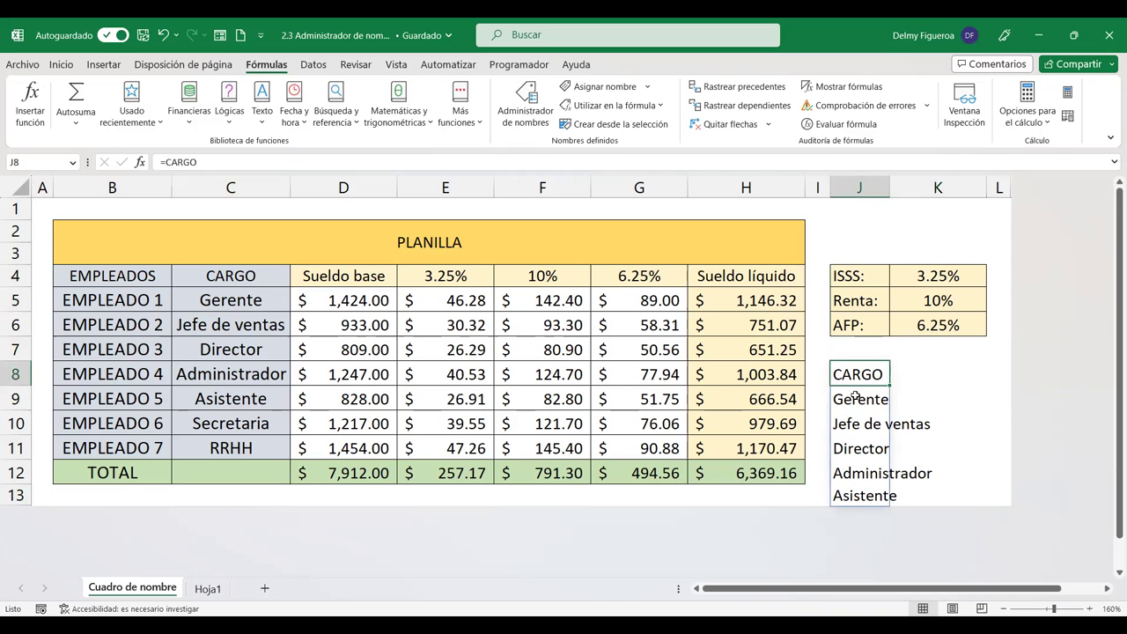
click(855, 398)
click(863, 428)
click(867, 449)
click(870, 473)
click(870, 494)
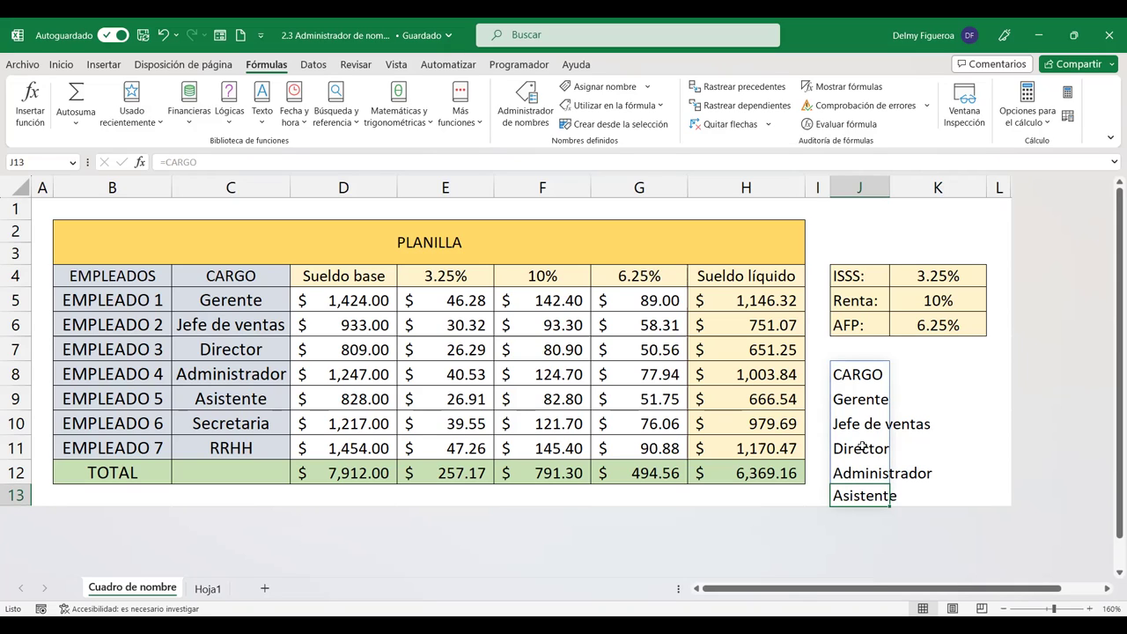
Step: Unhide the rows below row 13 and select cell J8 with the whole CARGO list in view
click(927, 369)
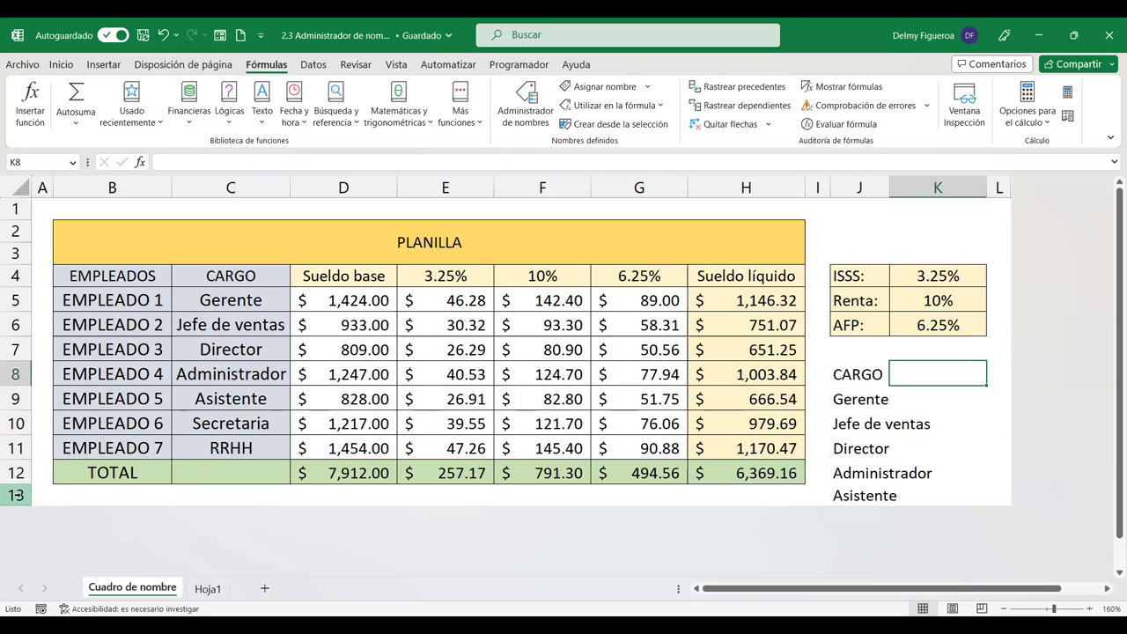
drag(16, 495, 14, 547)
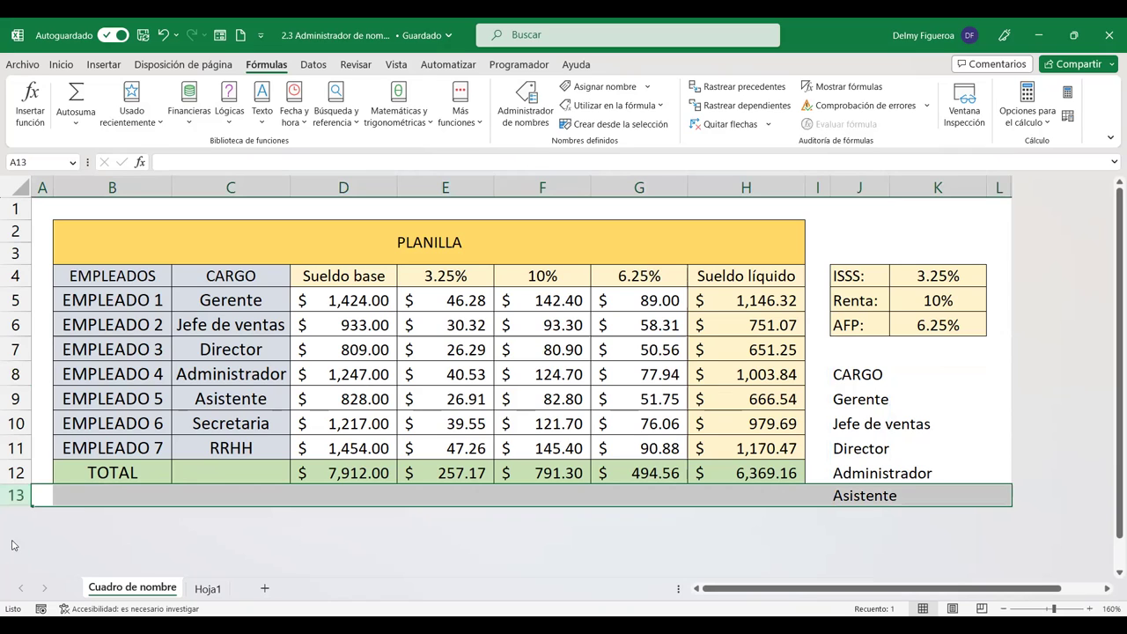
right_click(16, 496)
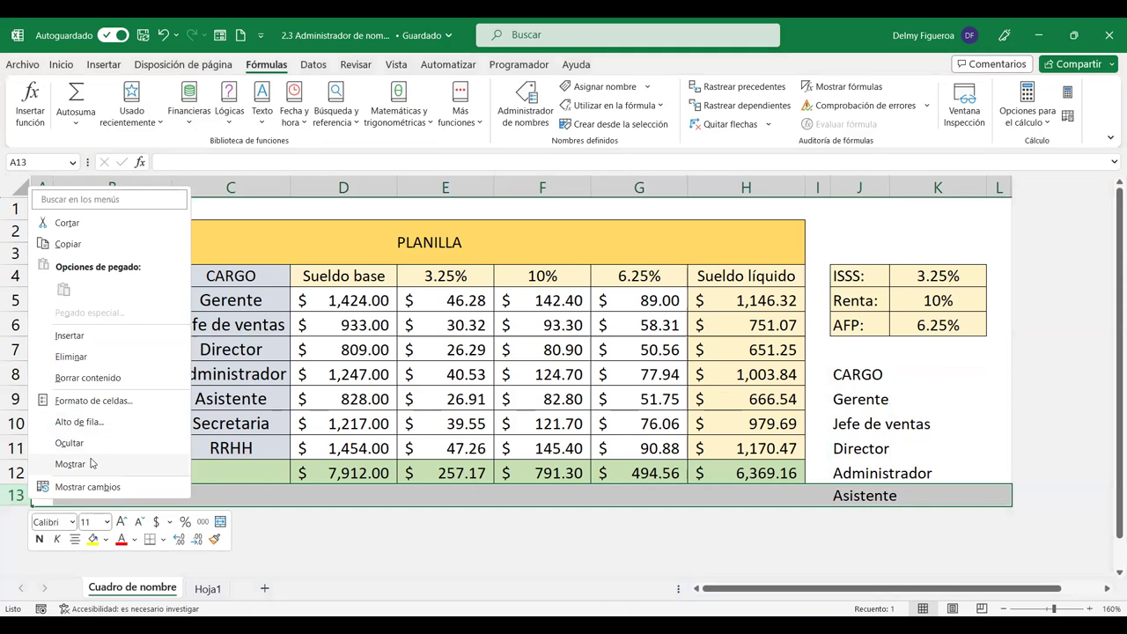
click(71, 464)
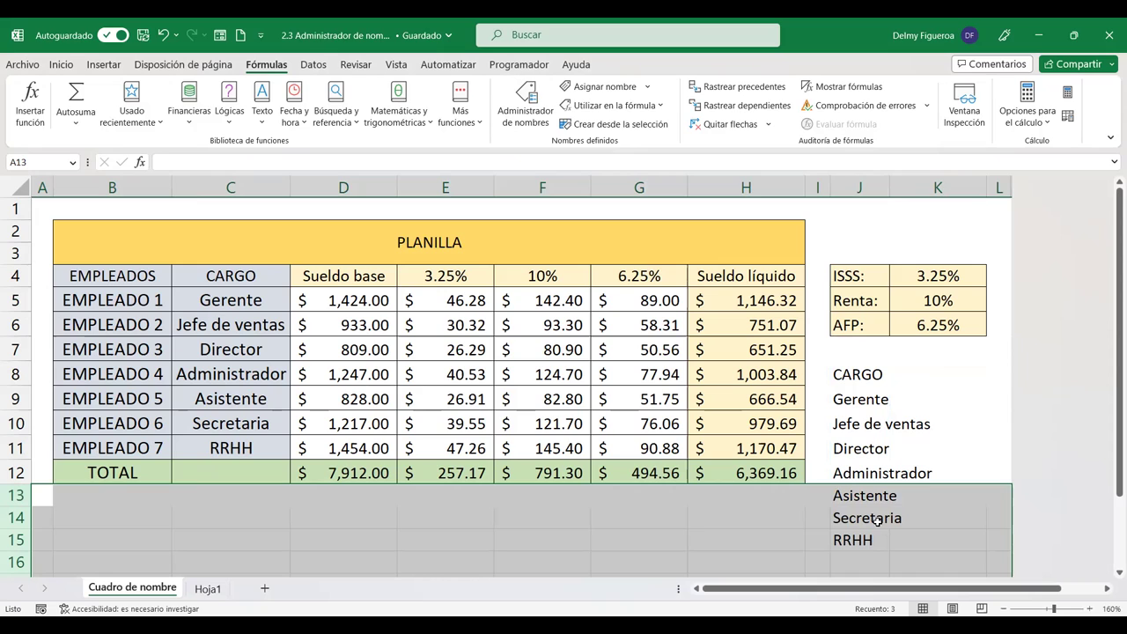
click(867, 374)
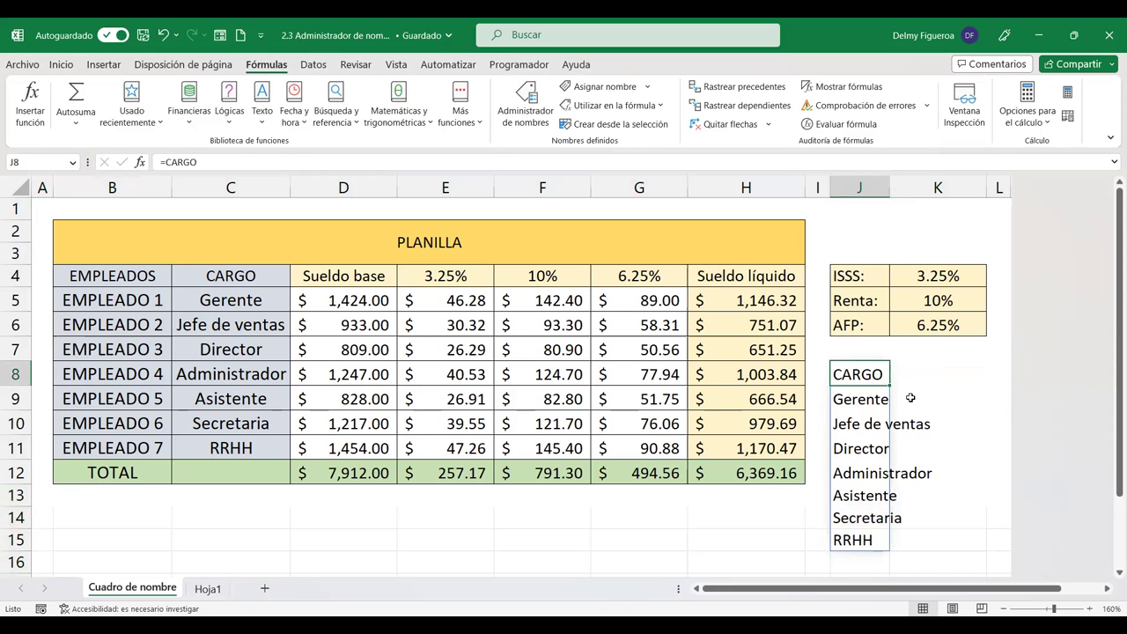
click(921, 376)
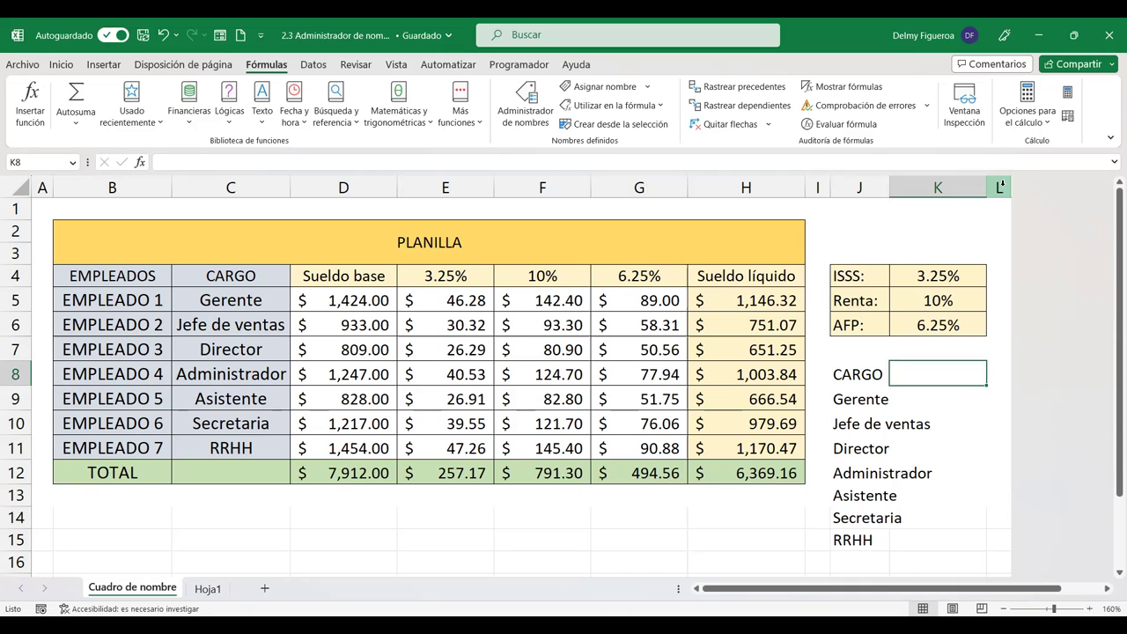
click(937, 274)
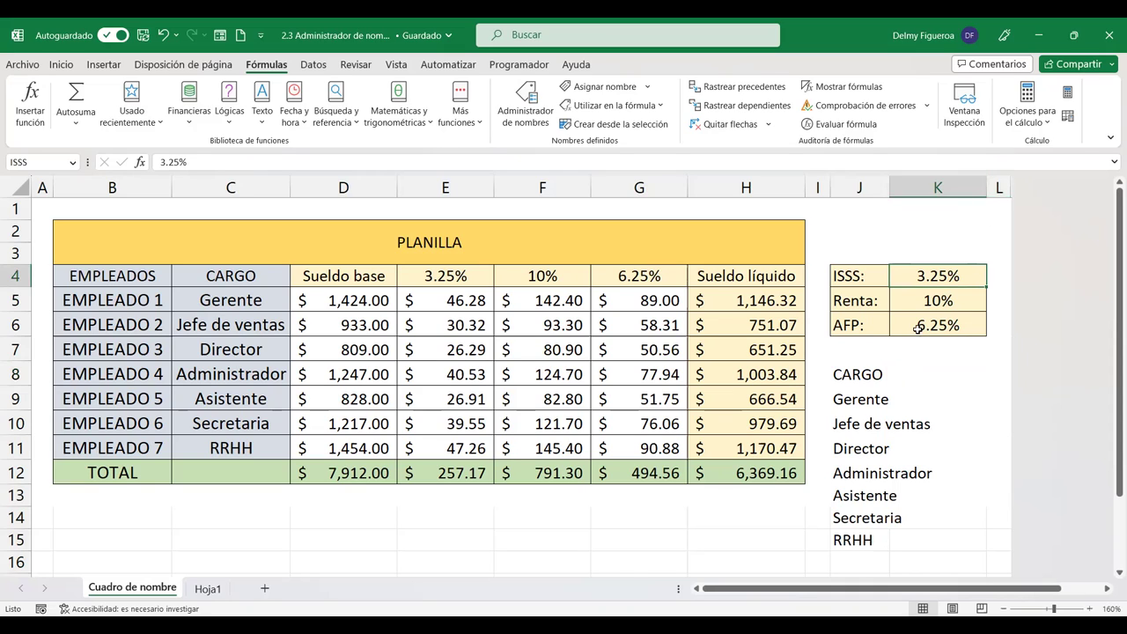
click(868, 375)
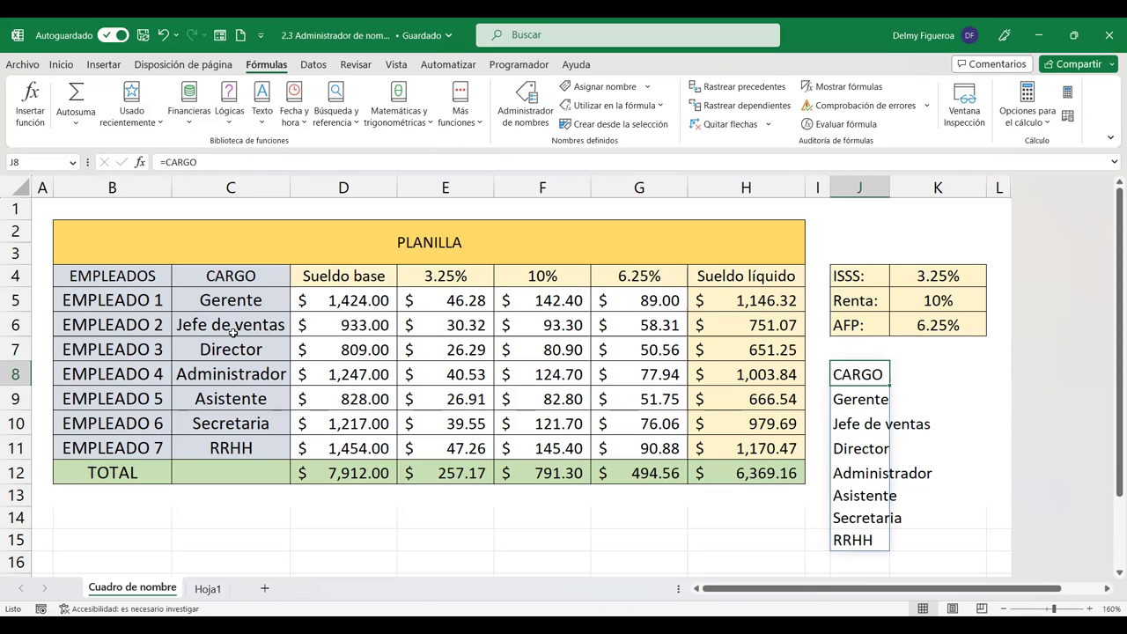
Step: Unhide the hidden columns beyond column L on the Cuadro de nombre sheet
mouse_move(998, 186)
mouse_down()
mouse_move(1053, 185)
mouse_move(1000, 185)
mouse_up()
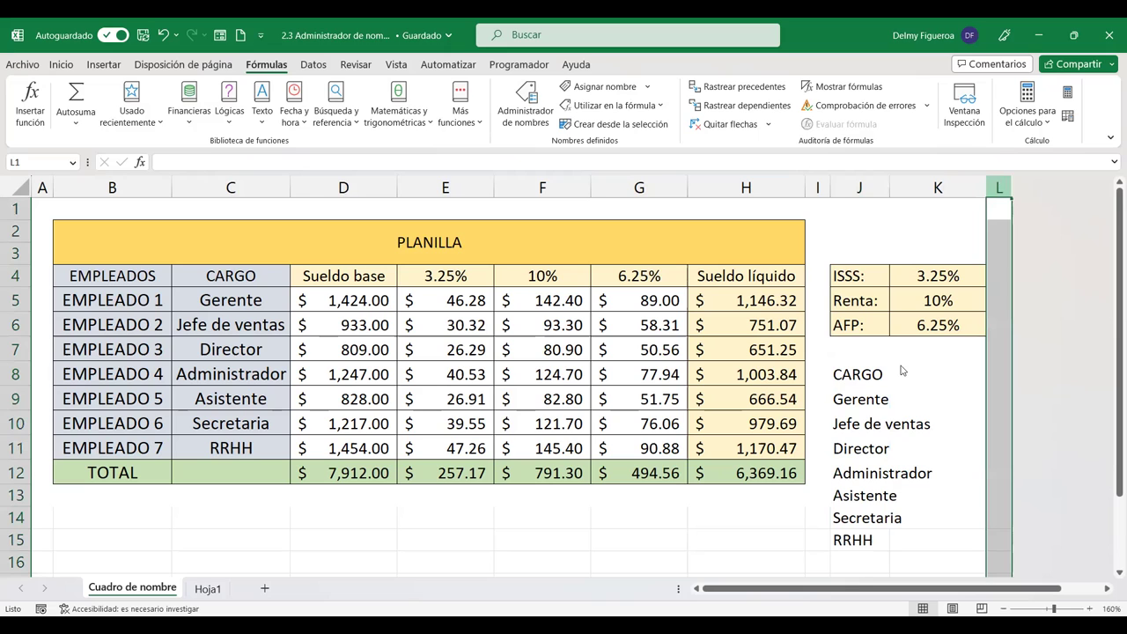
right_click(1000, 186)
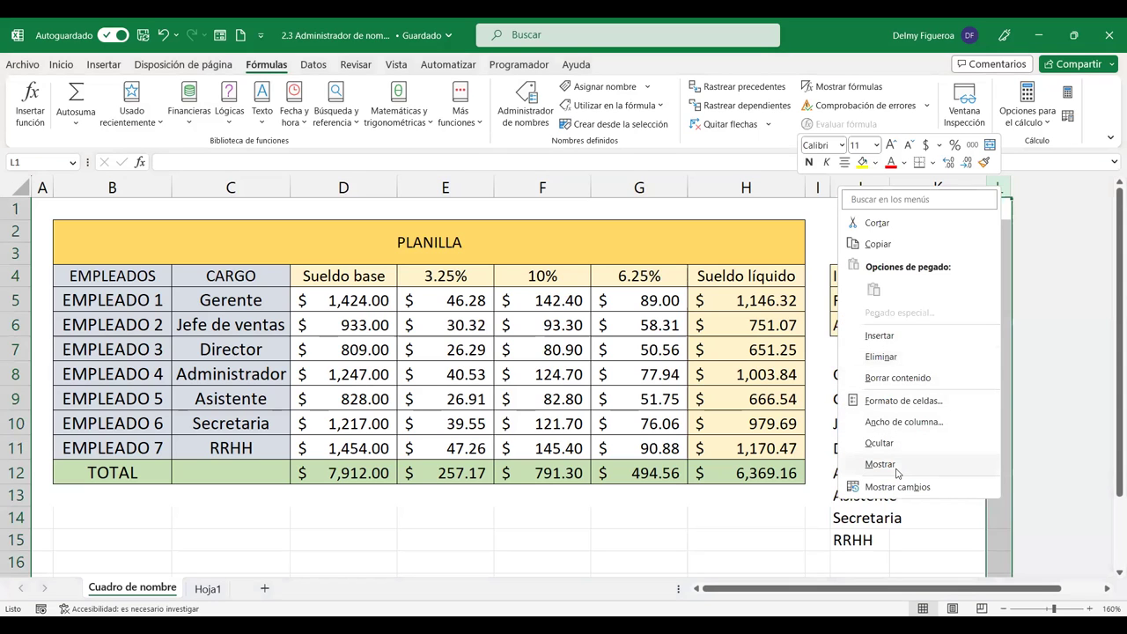
click(896, 472)
Step: Add a new sheet after Hoja1 and set the font size of all its cells to 14
click(208, 588)
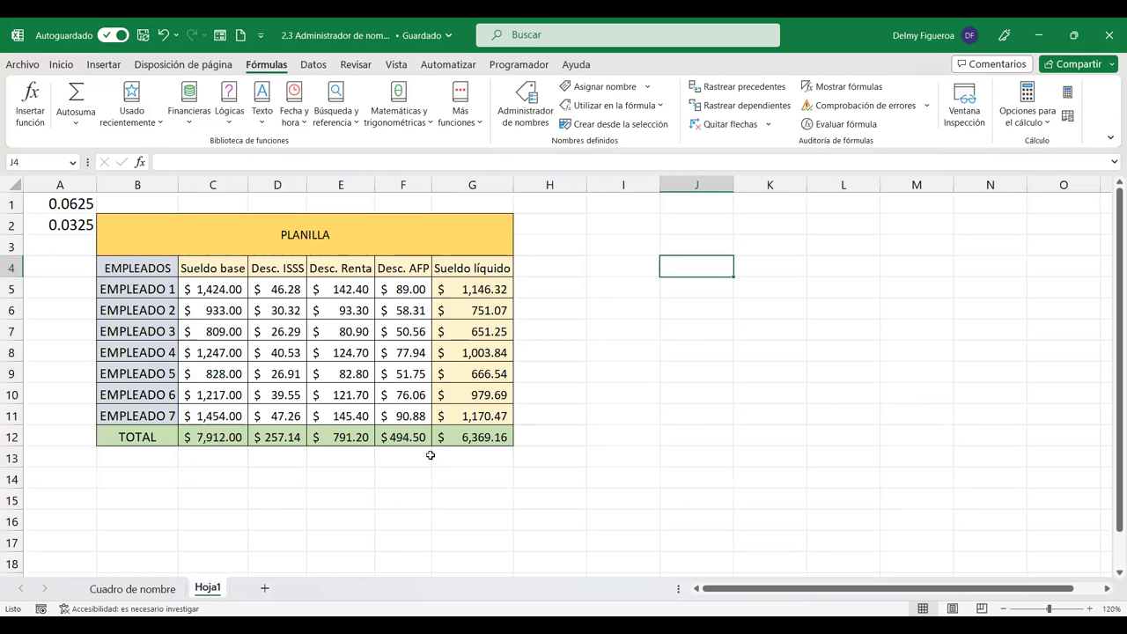
click(264, 588)
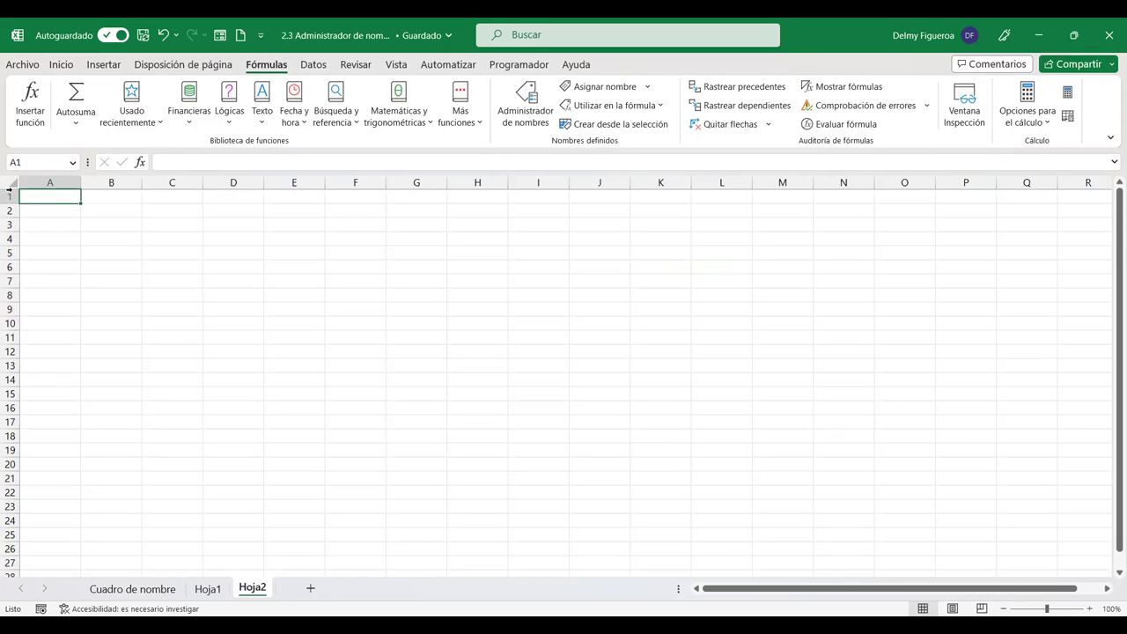
click(10, 187)
click(61, 64)
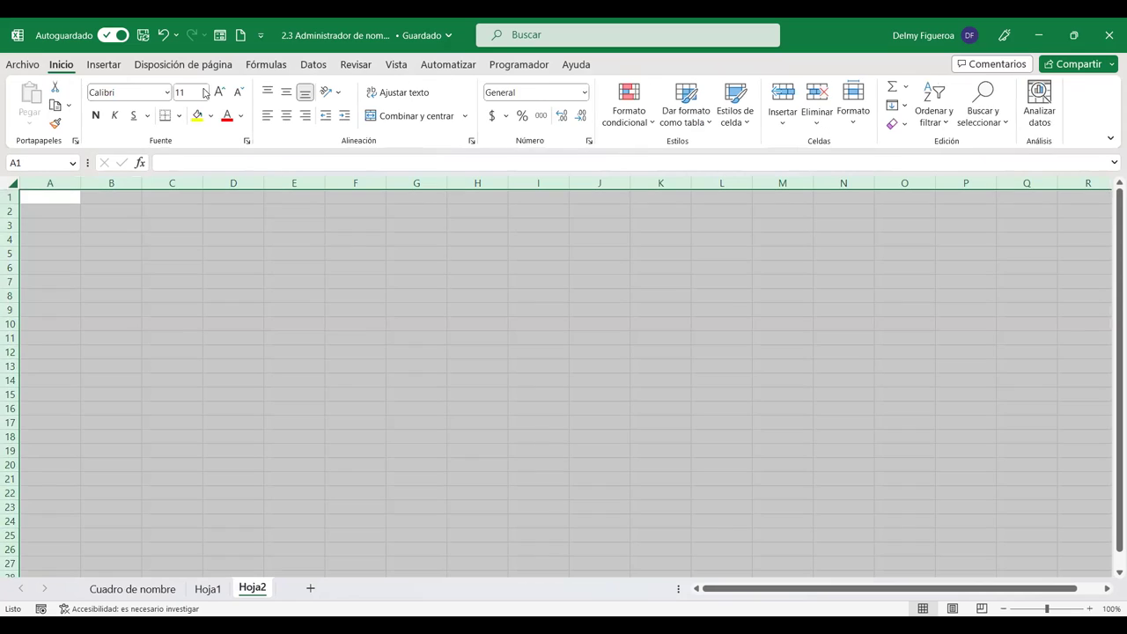
click(220, 91)
click(219, 92)
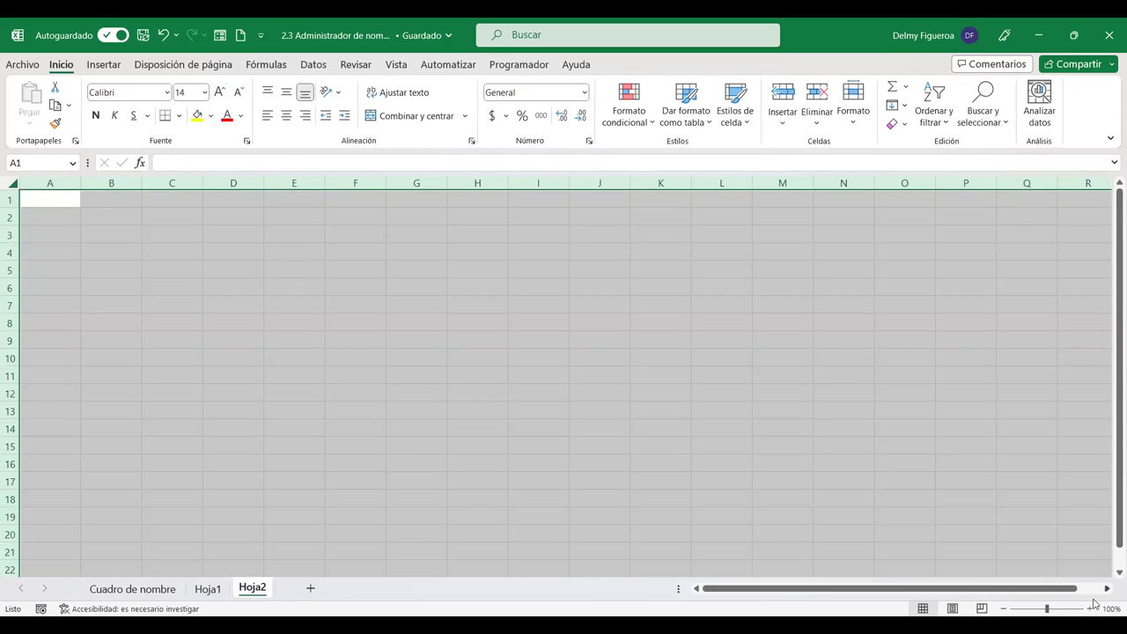
click(1091, 608)
click(1091, 607)
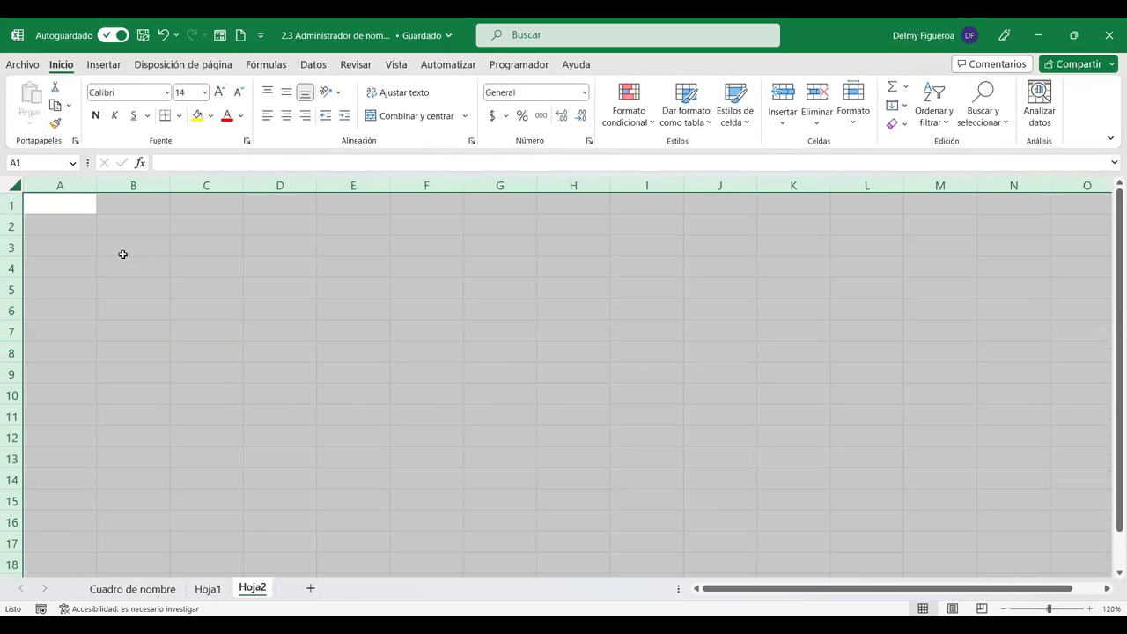
Step: Enter the title FACTURA in cell A1 and the heading PRODUCTO in cell A3 of Hoja2
click(75, 217)
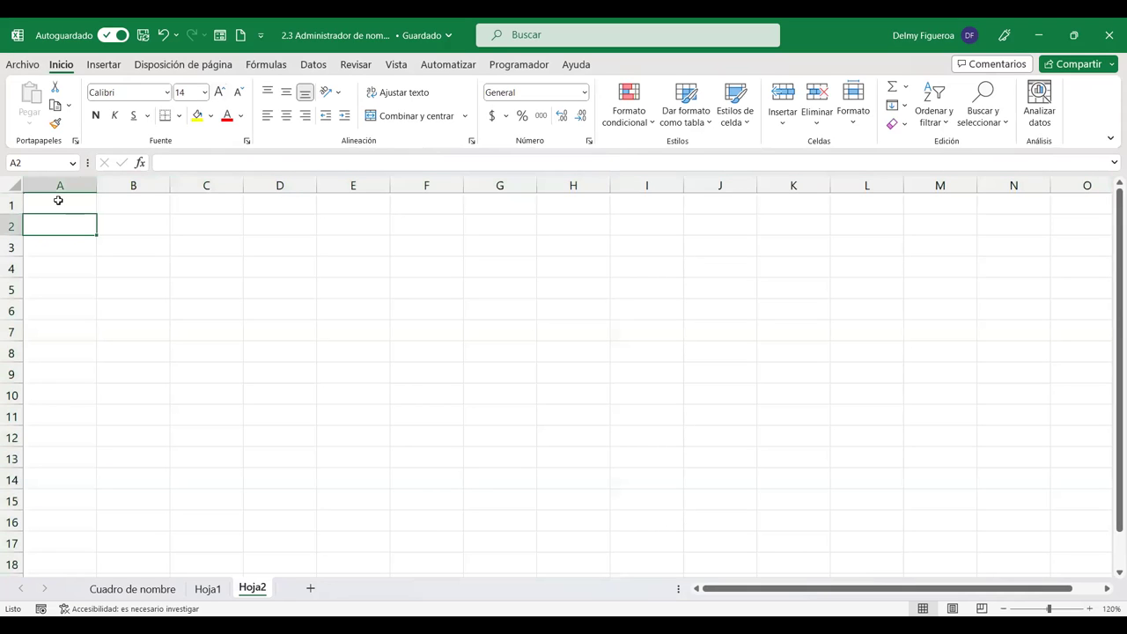
click(58, 200)
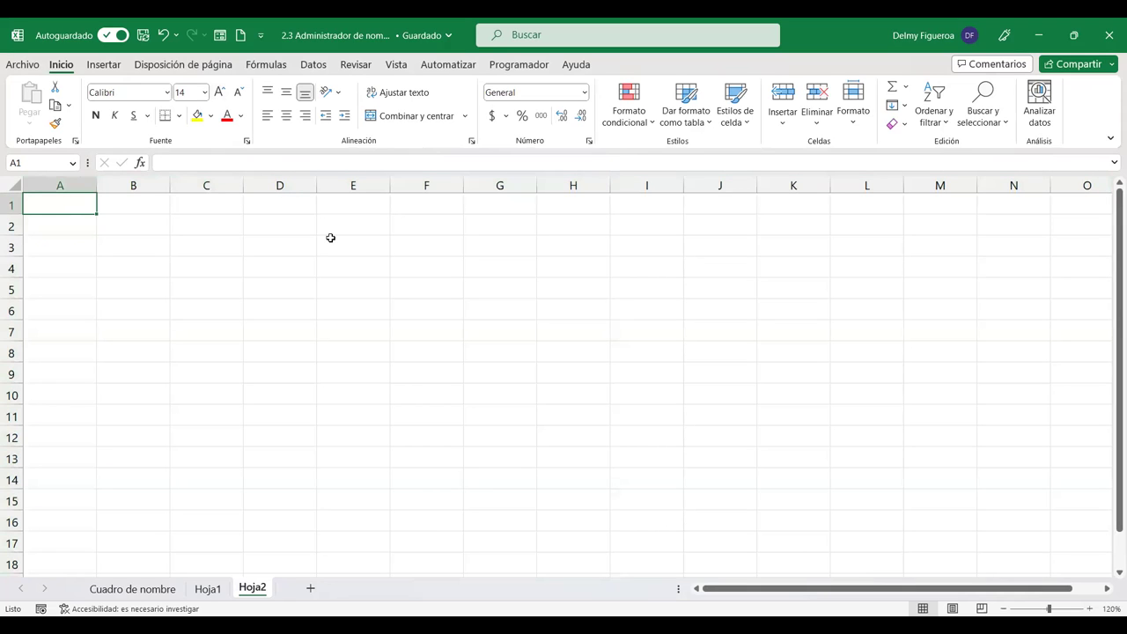
text(FACTURA)
key(Return)
key(Return)
text(PRODUCTO)
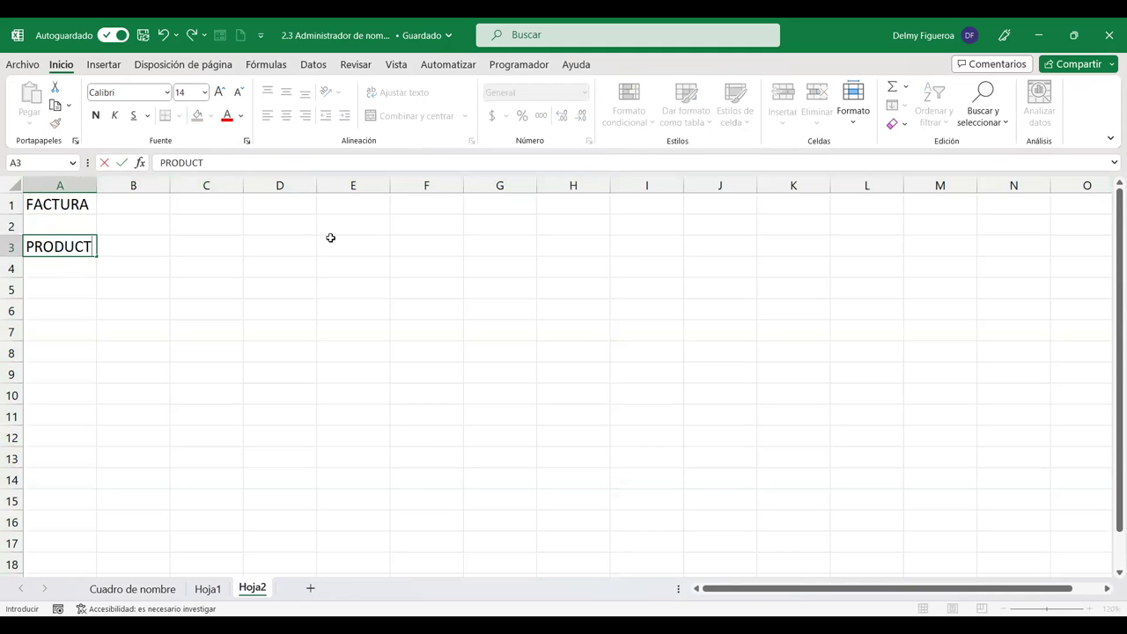
key(Return)
Step: Enter the headings PRECIO in B3 and CANTIDAD in C3, and fit the width of column A to its contents
key(Up)
key(Right)
text(PRECIO)
key(Return)
key(Up)
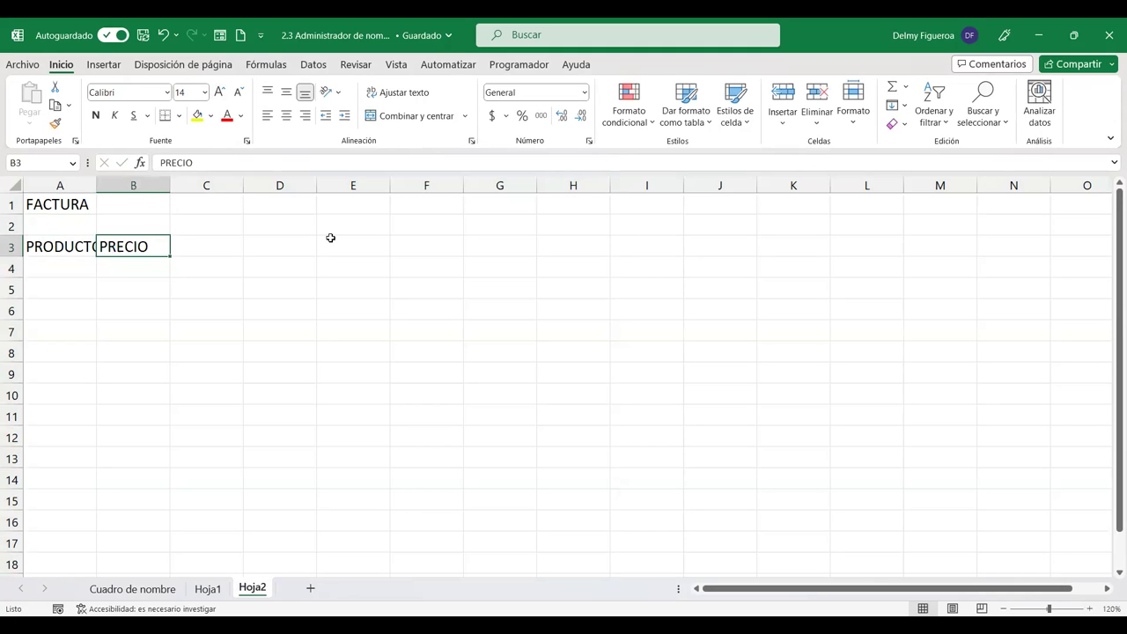
key(Right)
text(CANTIDAD)
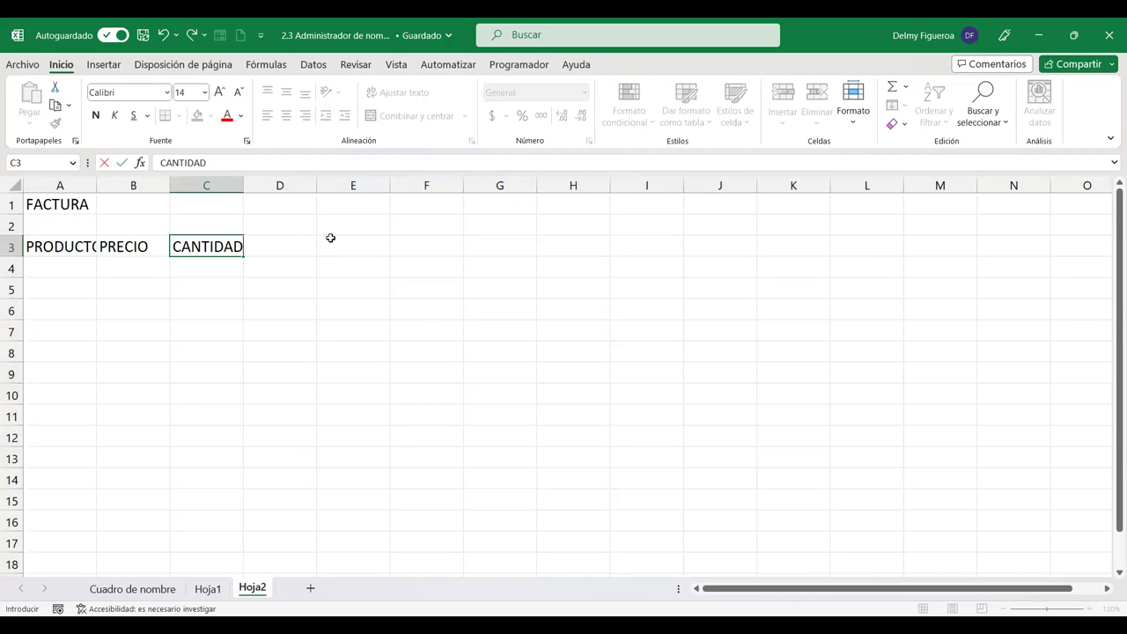
key(Return)
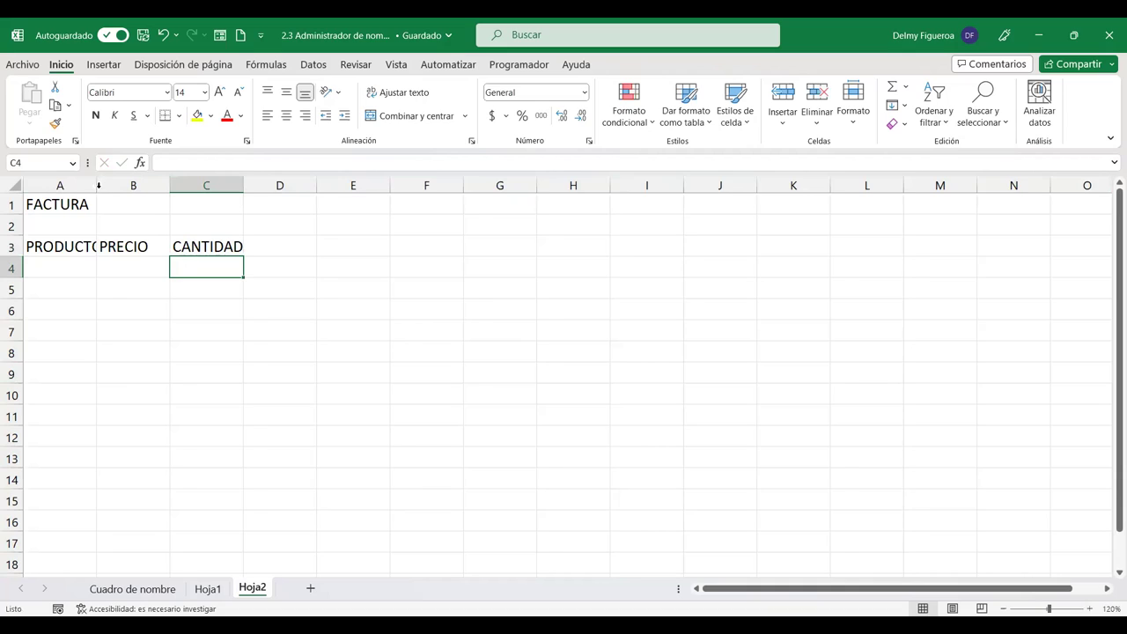
double_click(97, 186)
Step: Enter Producto 1 in A4 and extend the series through Producto 5 in A8
click(76, 261)
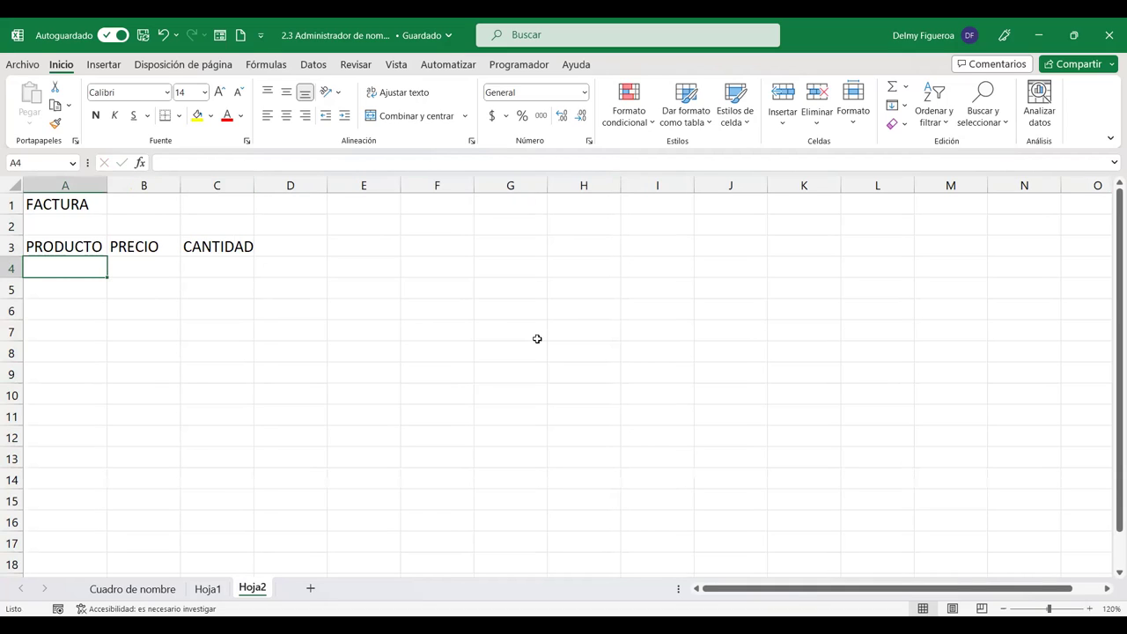
text(Producto)
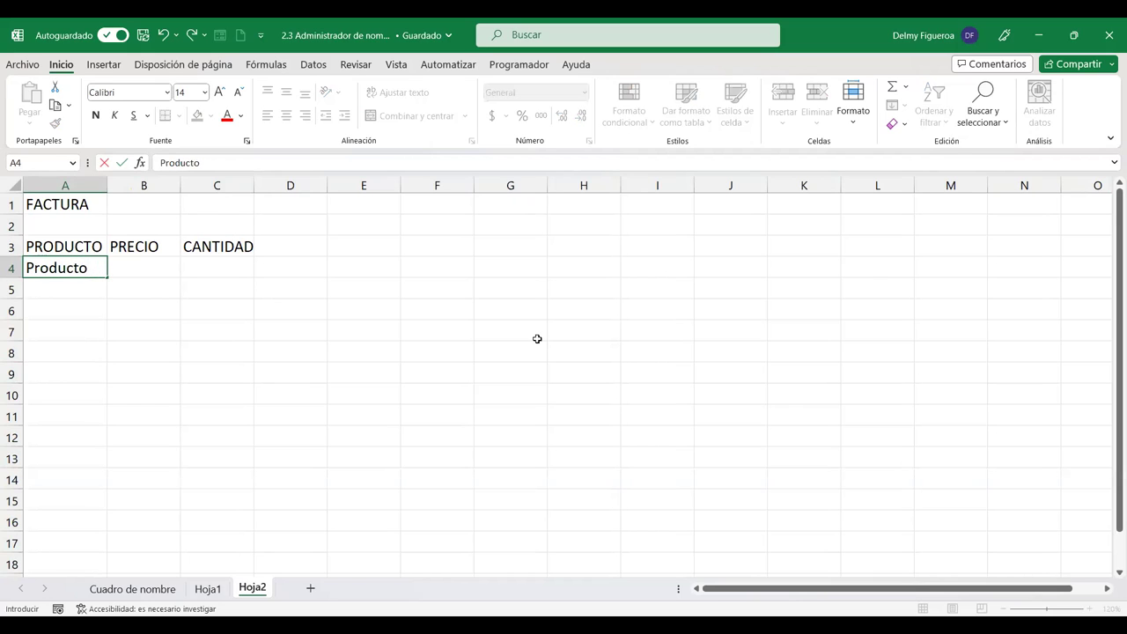
text( 1)
key(Return)
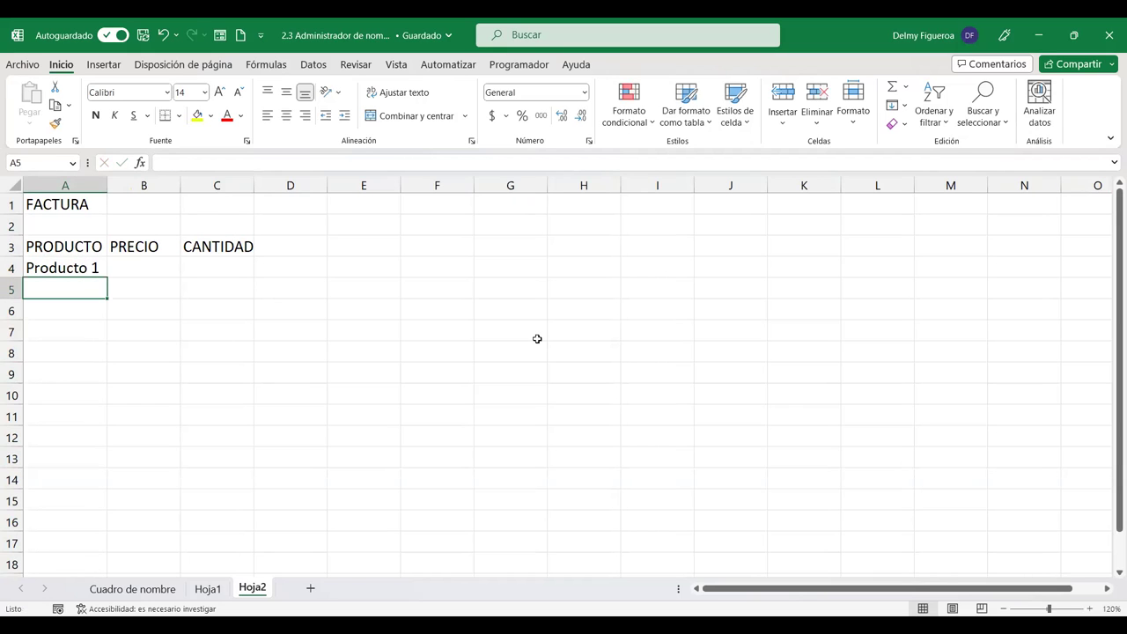
click(99, 268)
drag(106, 278, 103, 368)
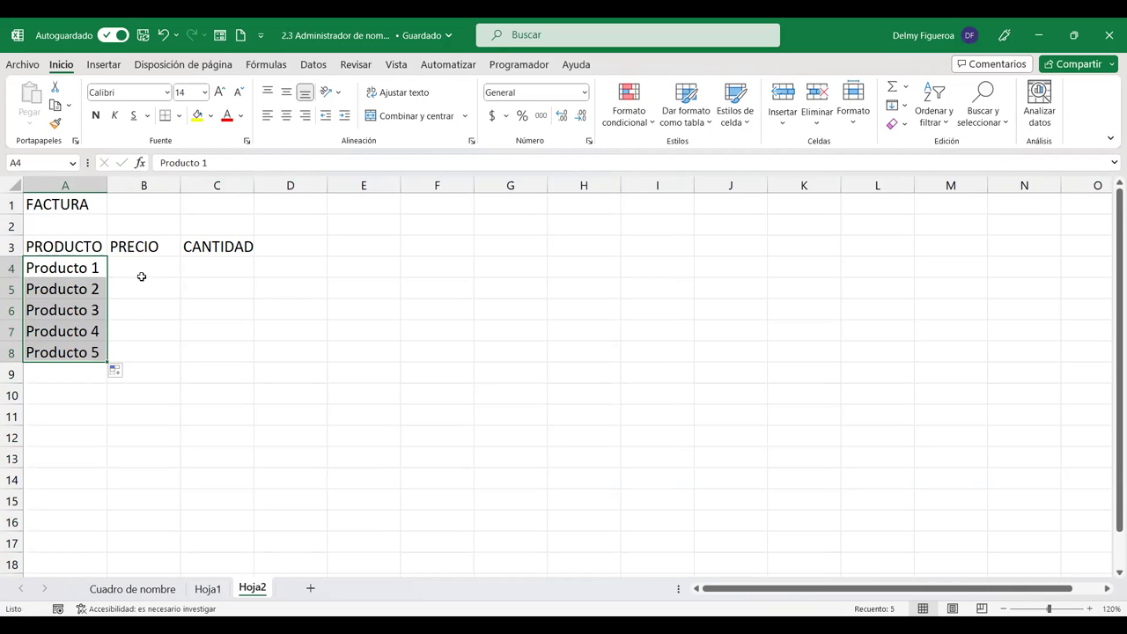
Step: Enter the PRECIO values 2, 5, 1, 4 and 7 in cells B4:B8
click(141, 270)
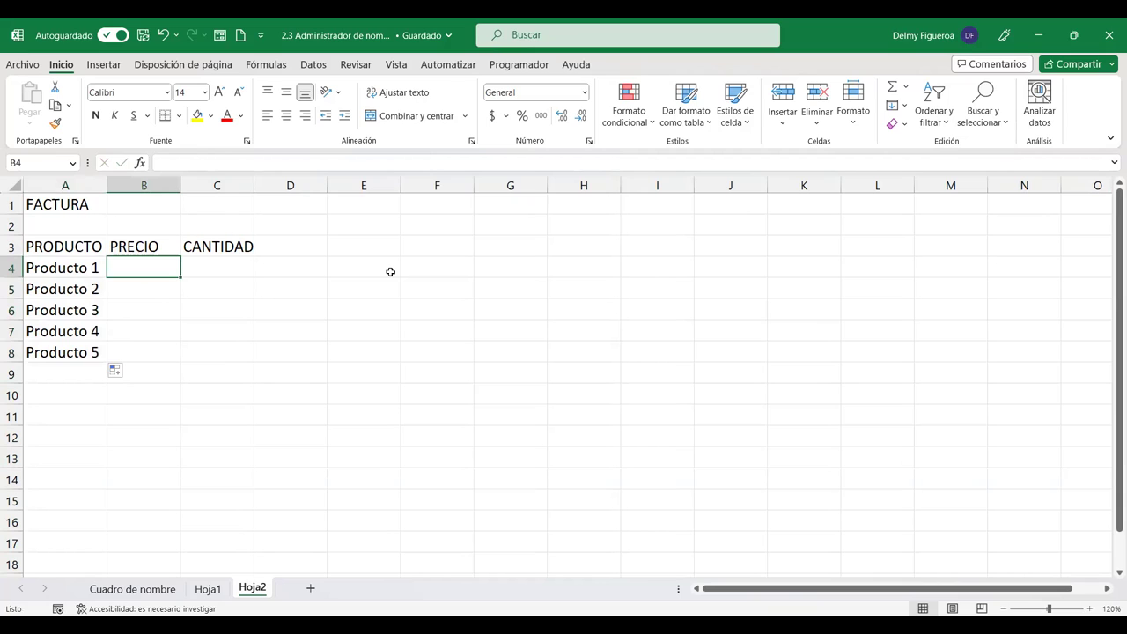
text(2)
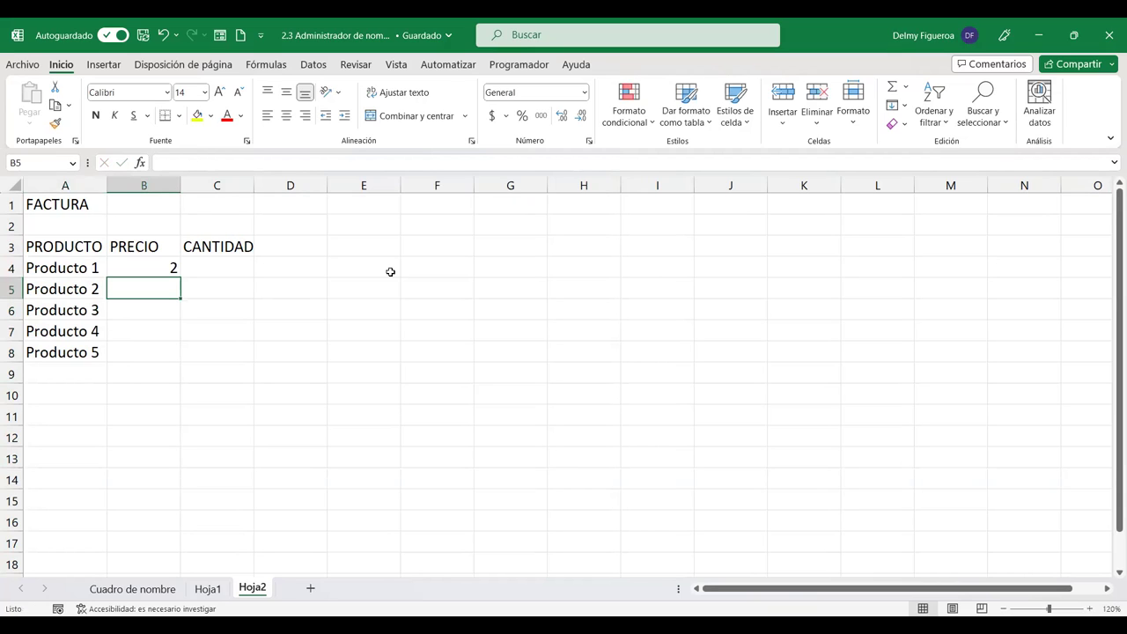
text(5)
key(Return)
text(1)
key(Return)
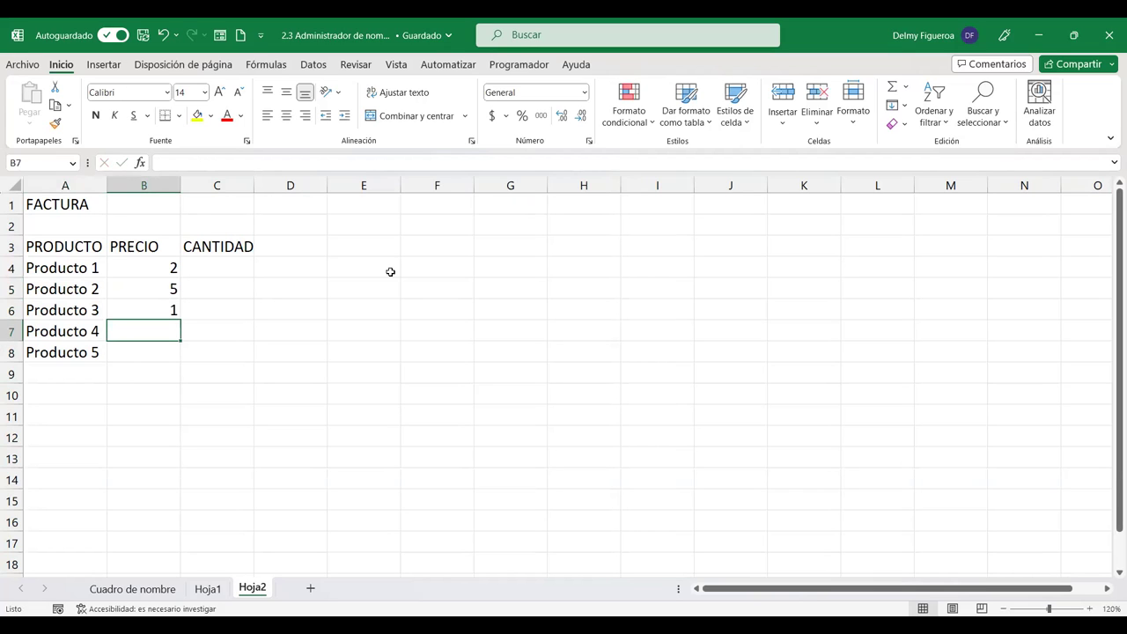
text(4)
key(Tab)
key(Left)
key(Down)
text(7)
key(Tab)
Step: Enter the CANTIDAD values 25, 30, 15, 10 and 5 in cells C4:C8
key(Up)
key(Up)
key(Up)
key(Up)
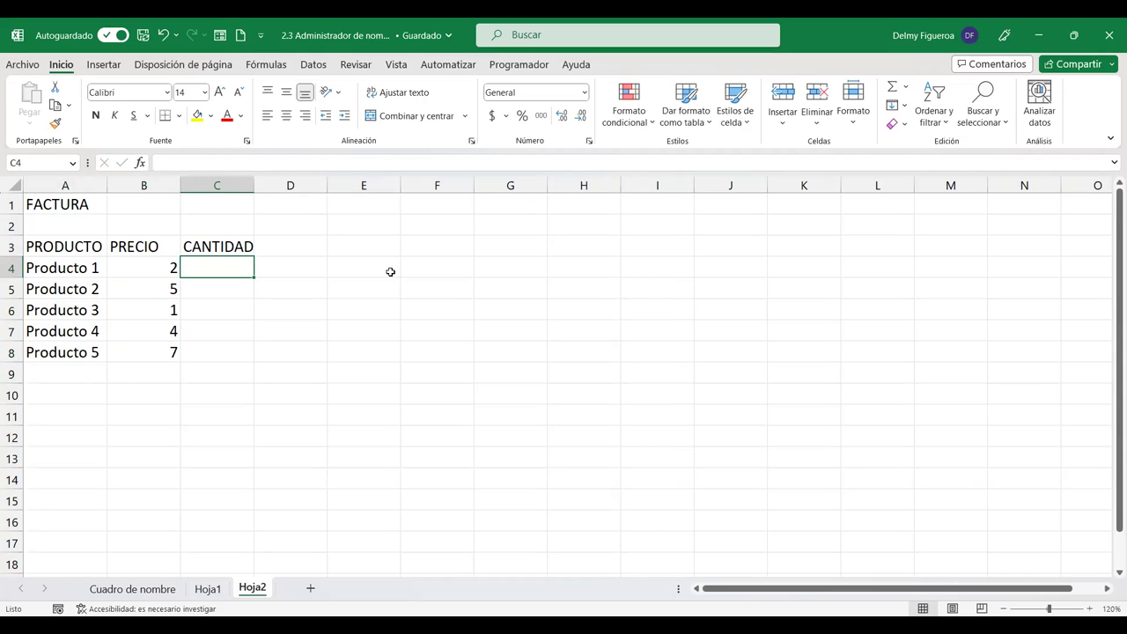
text(25)
key(Return)
text(3)
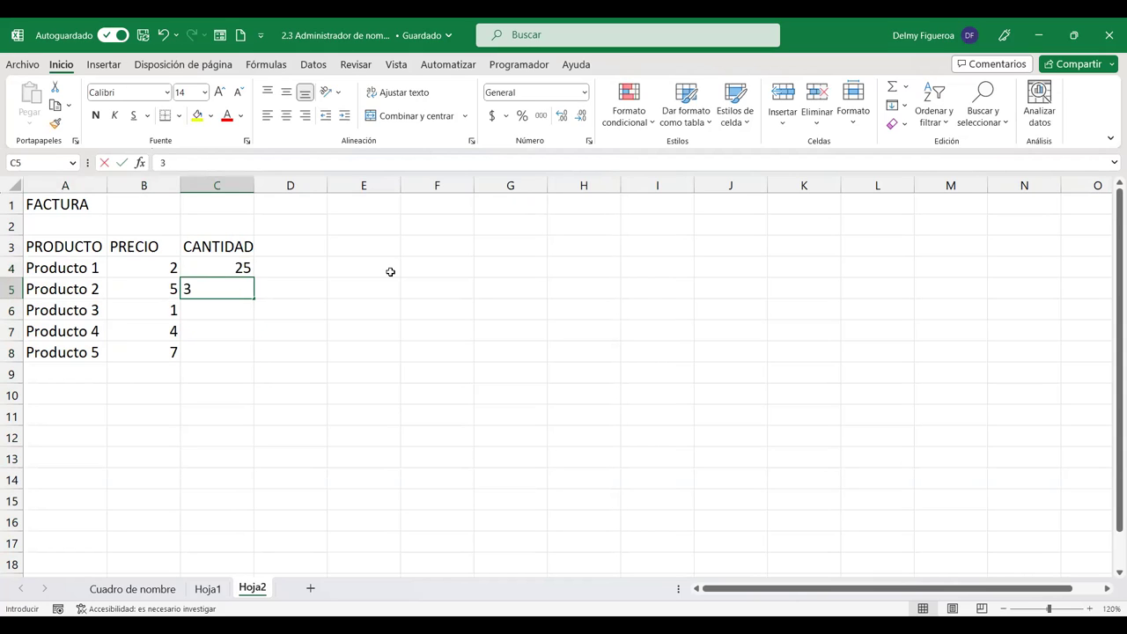
text(0)
key(Return)
text(15)
key(Return)
text(10)
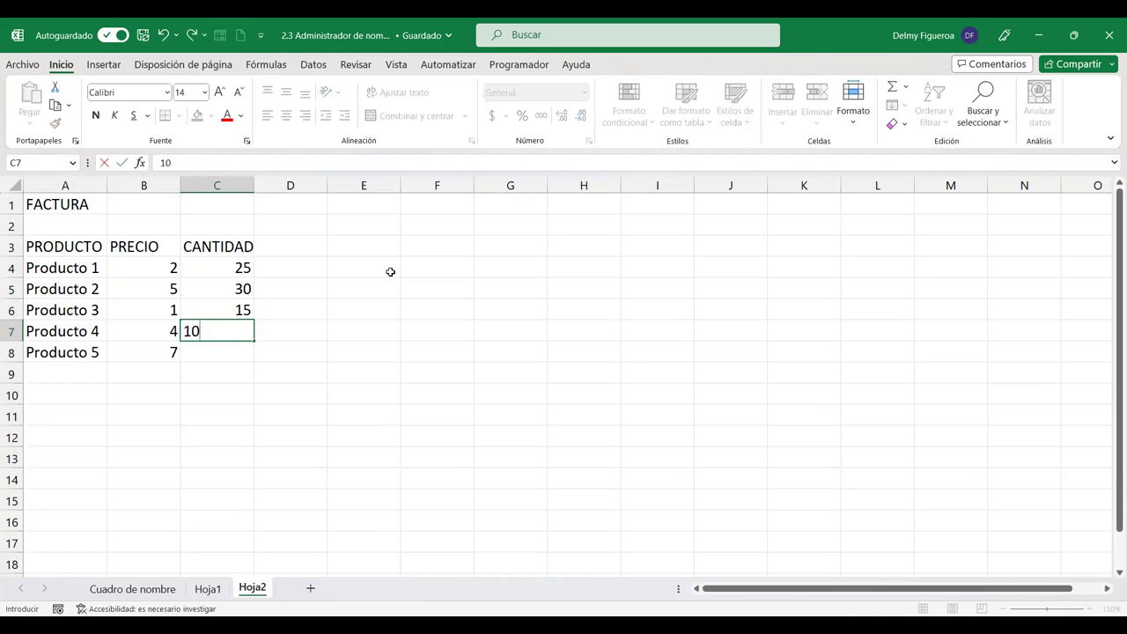
key(Return)
text(5)
key(Return)
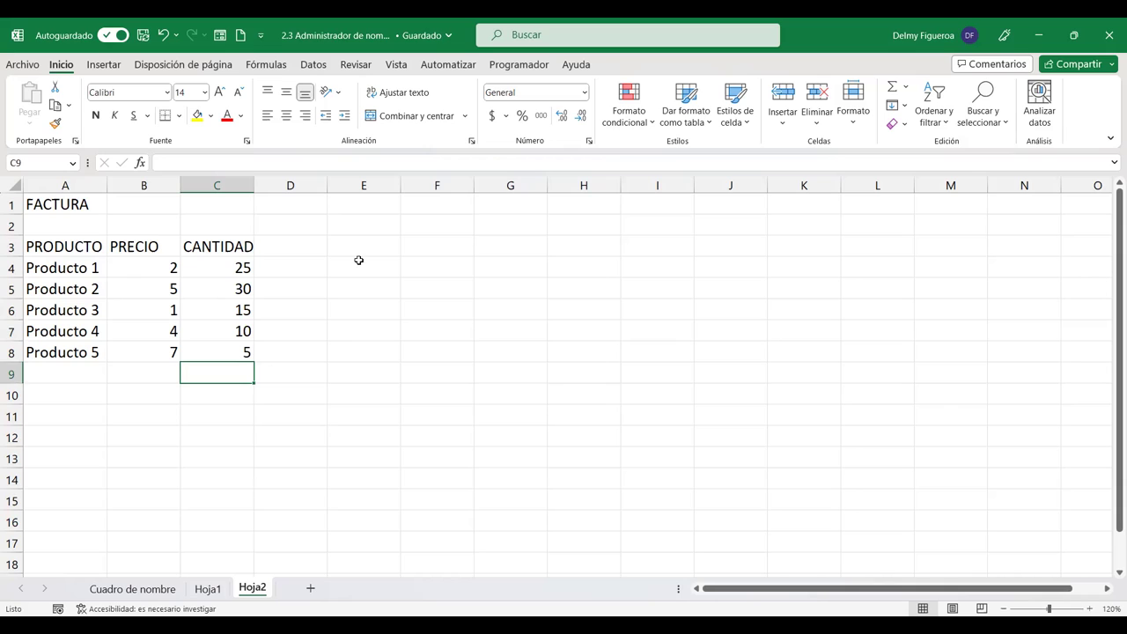
Step: Enter the heading TOTAL in cell D3, beside CANTIDAD
click(290, 245)
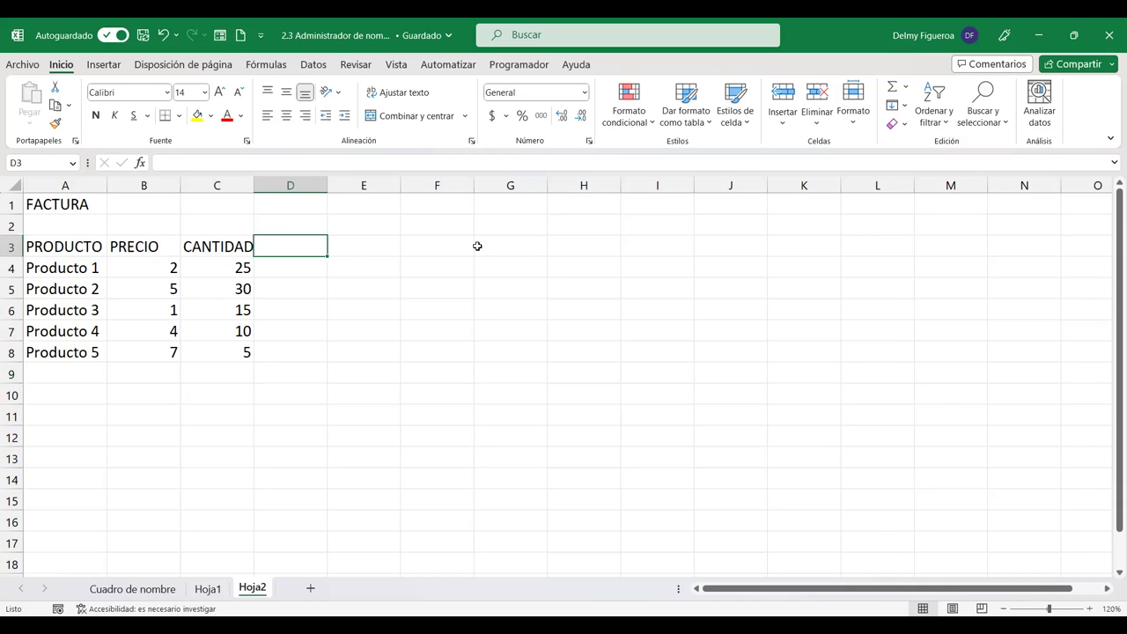
text(TOTAL)
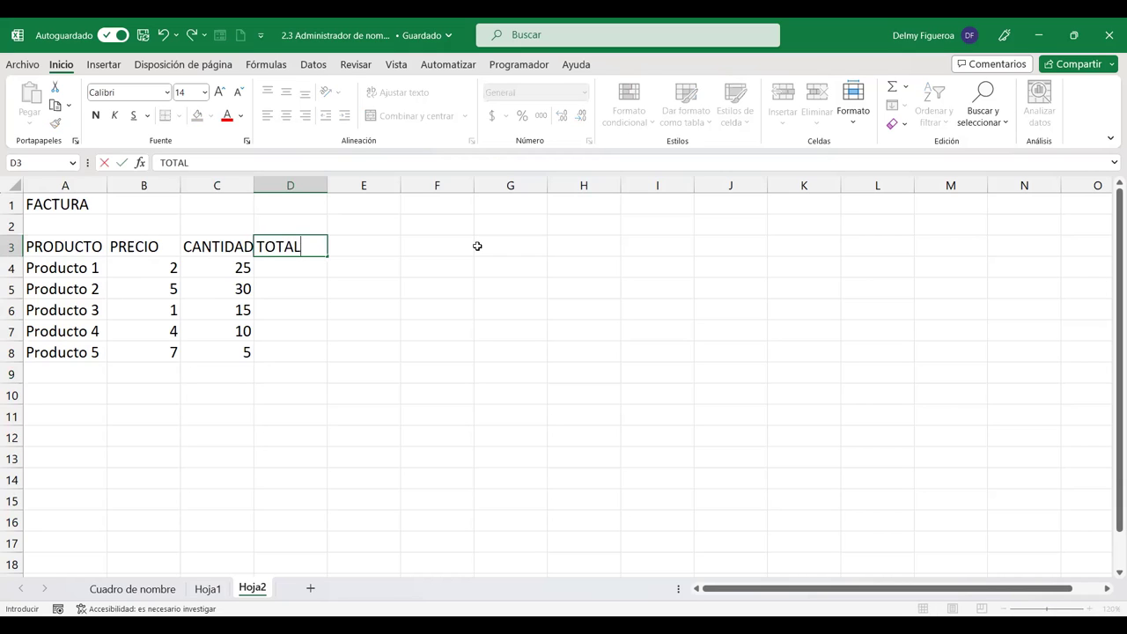
key(Return)
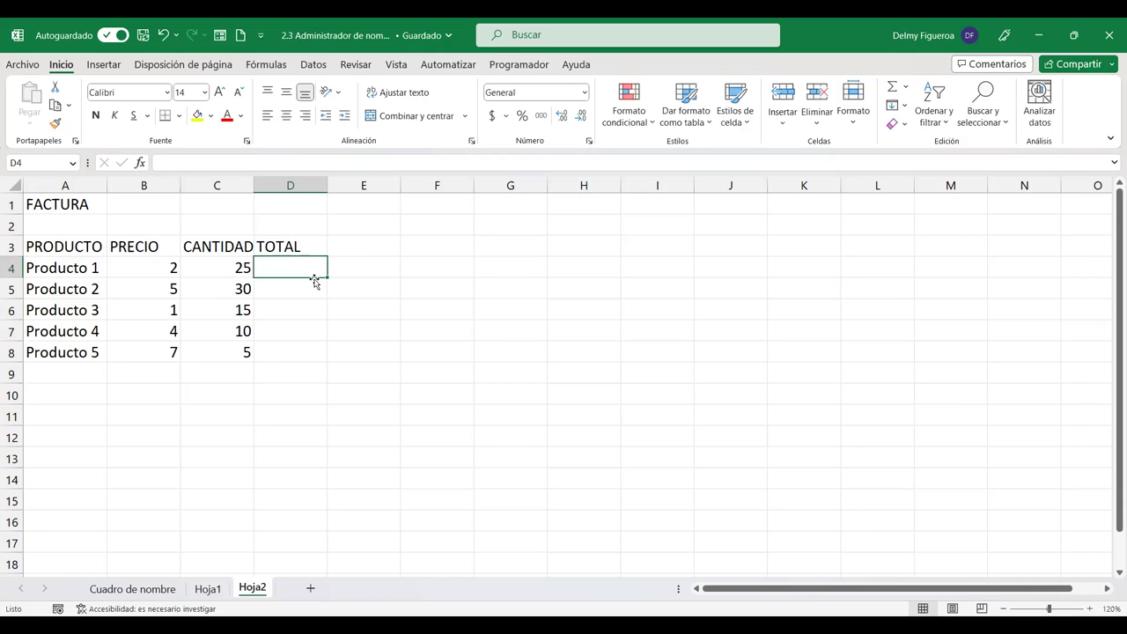
Step: Try starting the formula in D4 with the suggested PRECIO function, then erase it back to the equals sign
text(=)
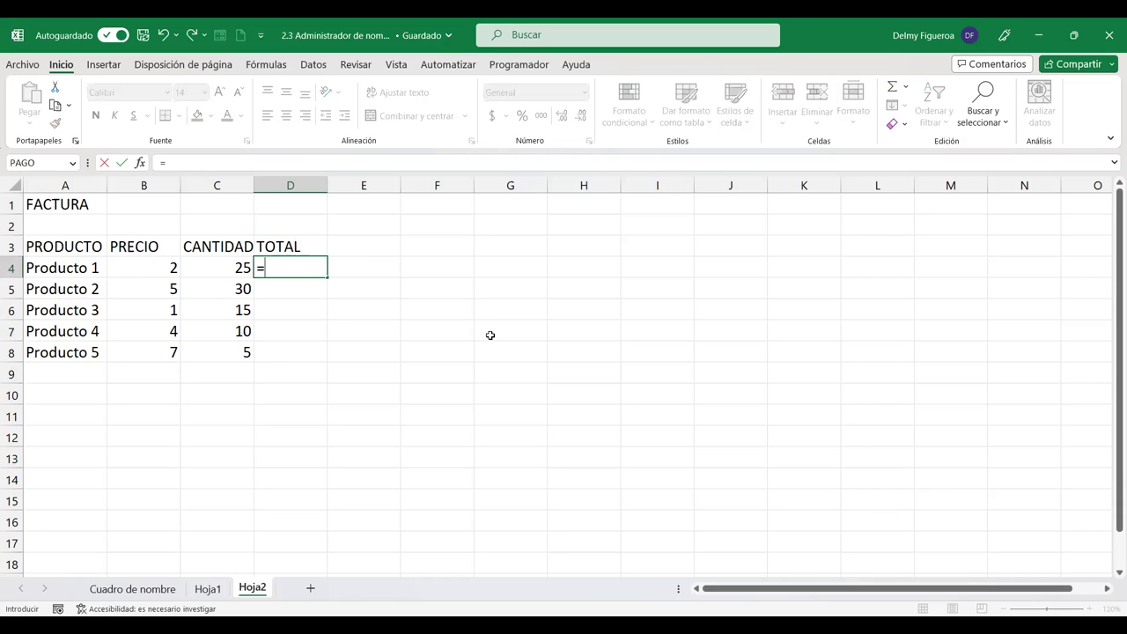
text(precio)
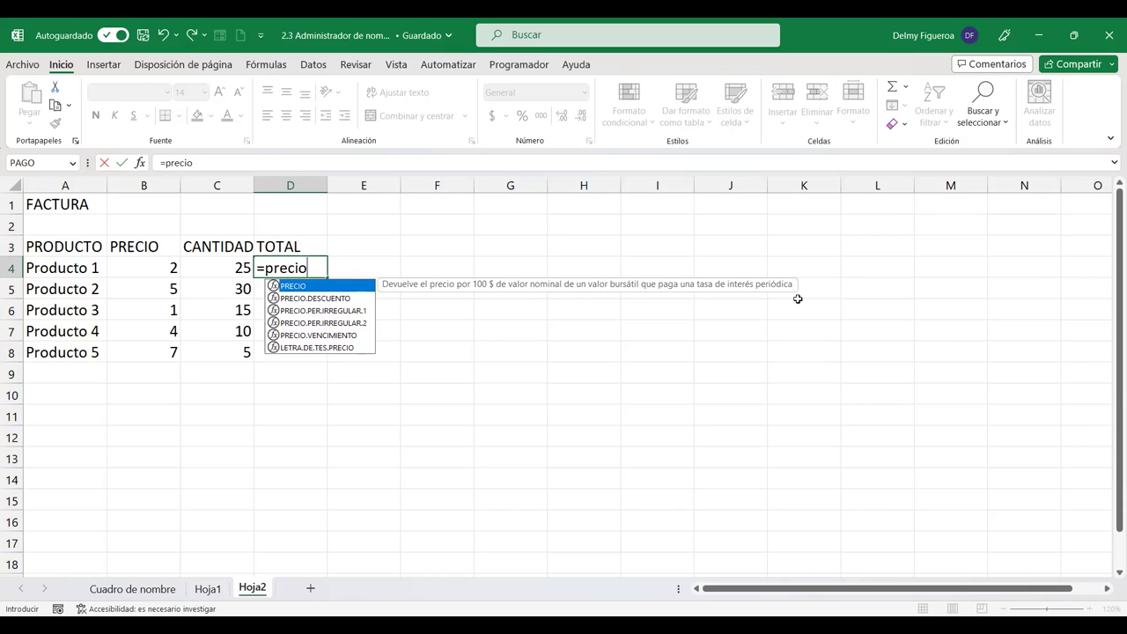
double_click(301, 288)
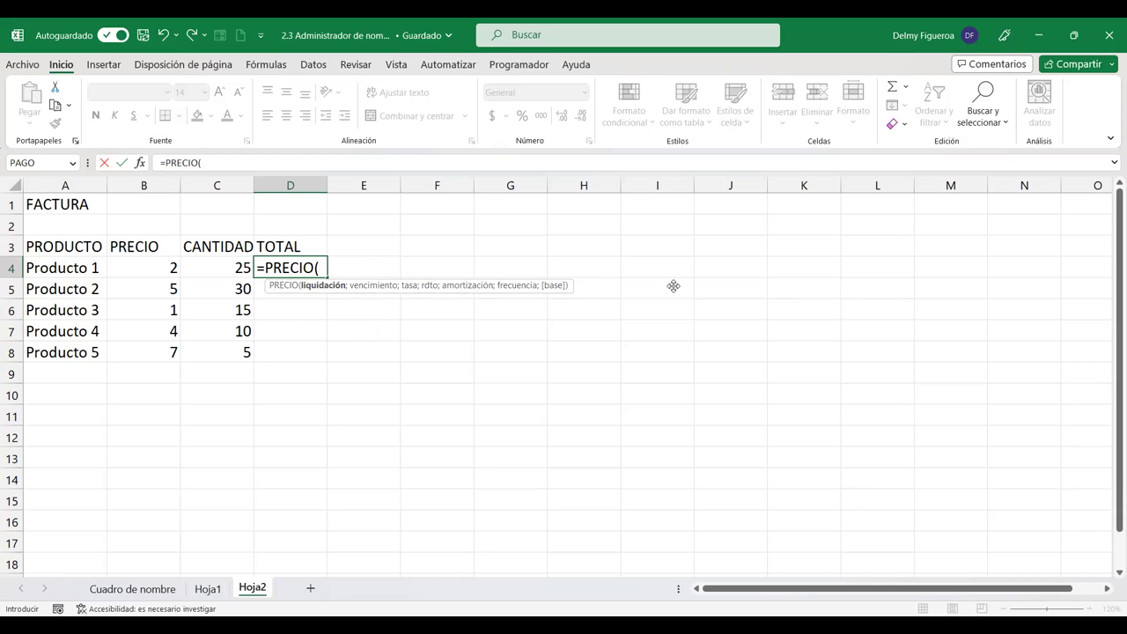
key(BackSpace)
key(BackSpace)
key(BackSpace)
key(BackSpace)
key(BackSpace)
key(BackSpace)
key(BackSpace)
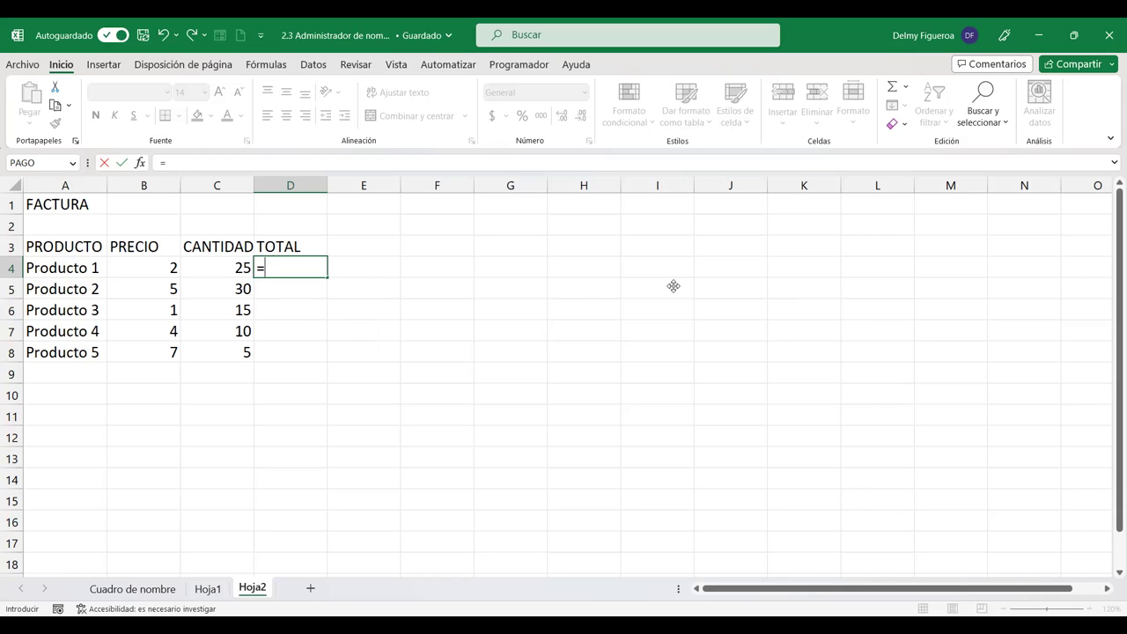
Step: Try the formula =precio*cantidad in cell D4, recheck its text, and clear the cell
text(precio*cantd)
key(BackSpace)
text(i)
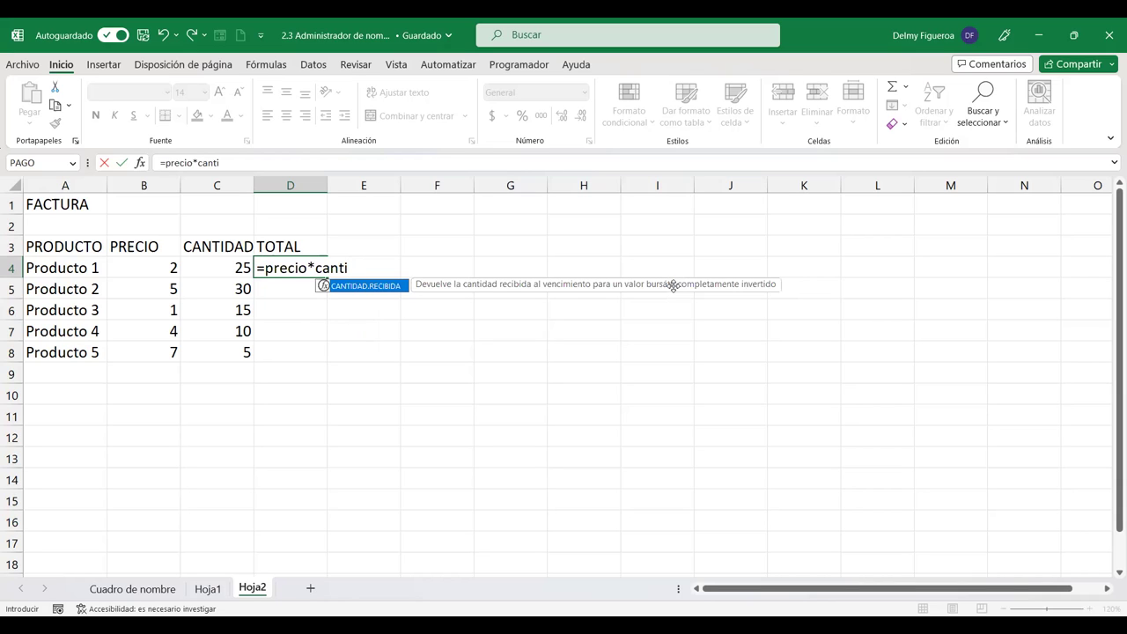
text(dad)
key(Return)
key(Up)
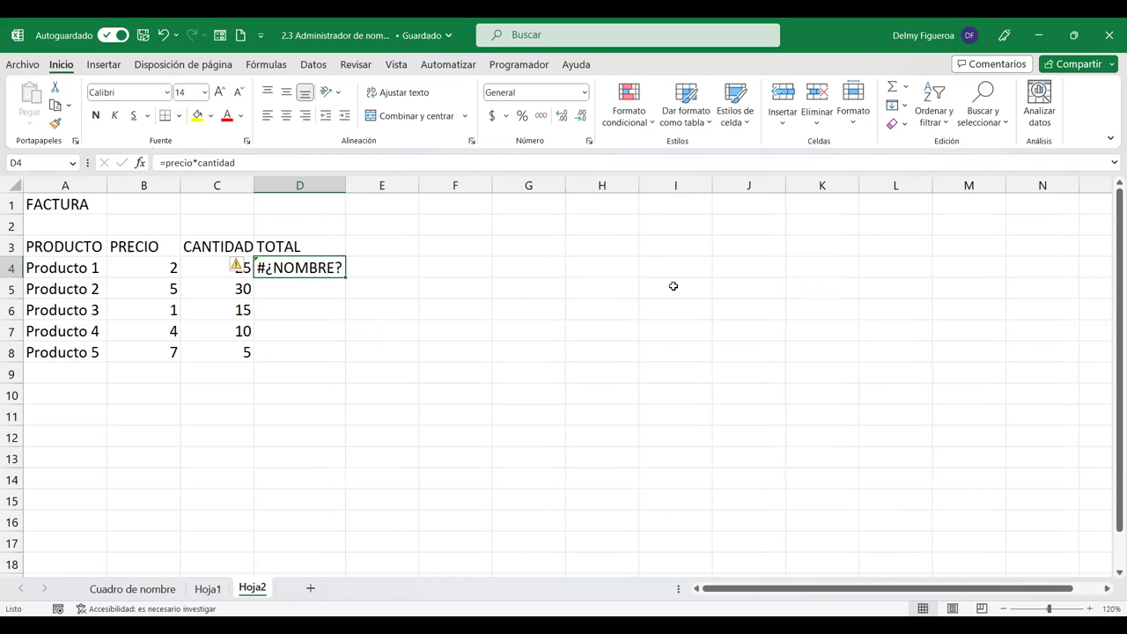
key(F2)
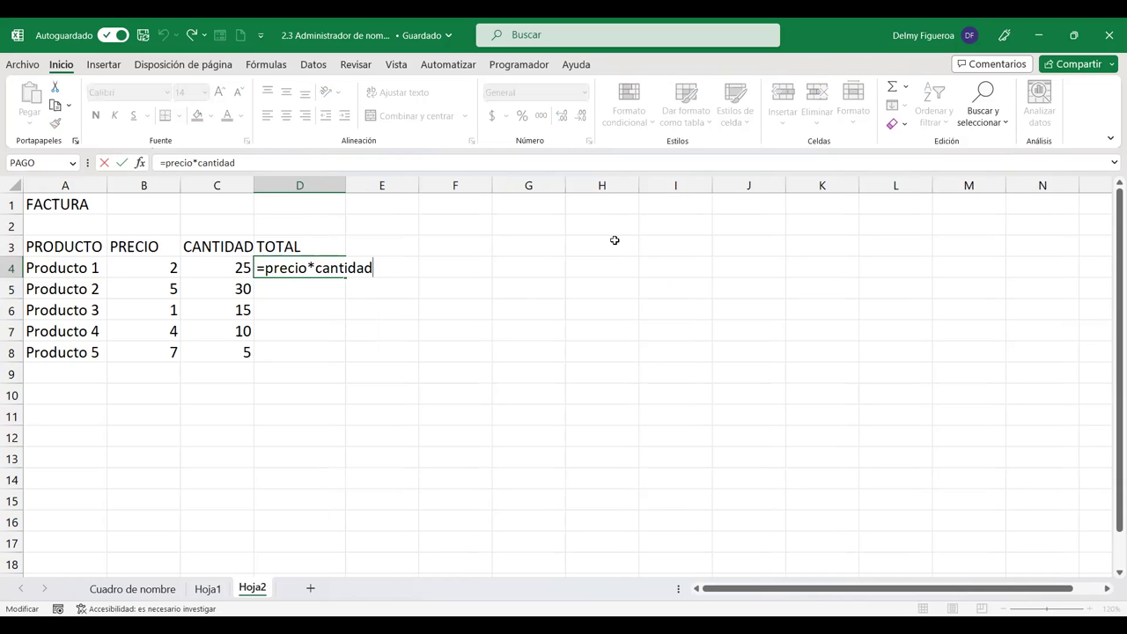
key(ctrl+Return)
key(Delete)
key(Return)
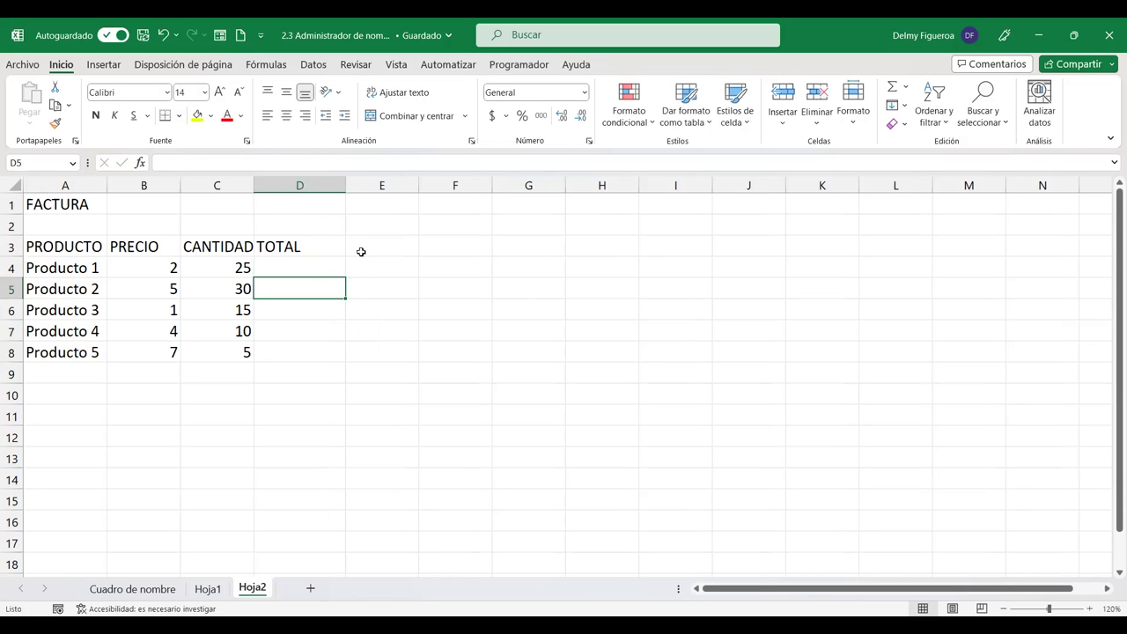
Step: Select the prices in B4:B8 and look over the settings for defining a new name, without creating it
drag(161, 264, 159, 353)
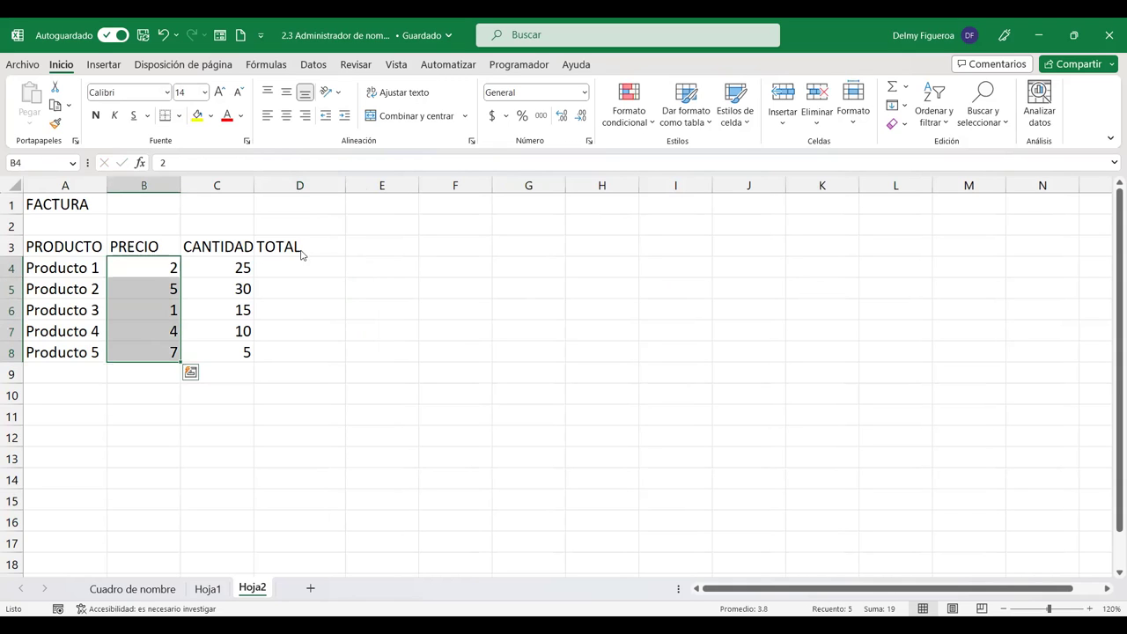
click(266, 65)
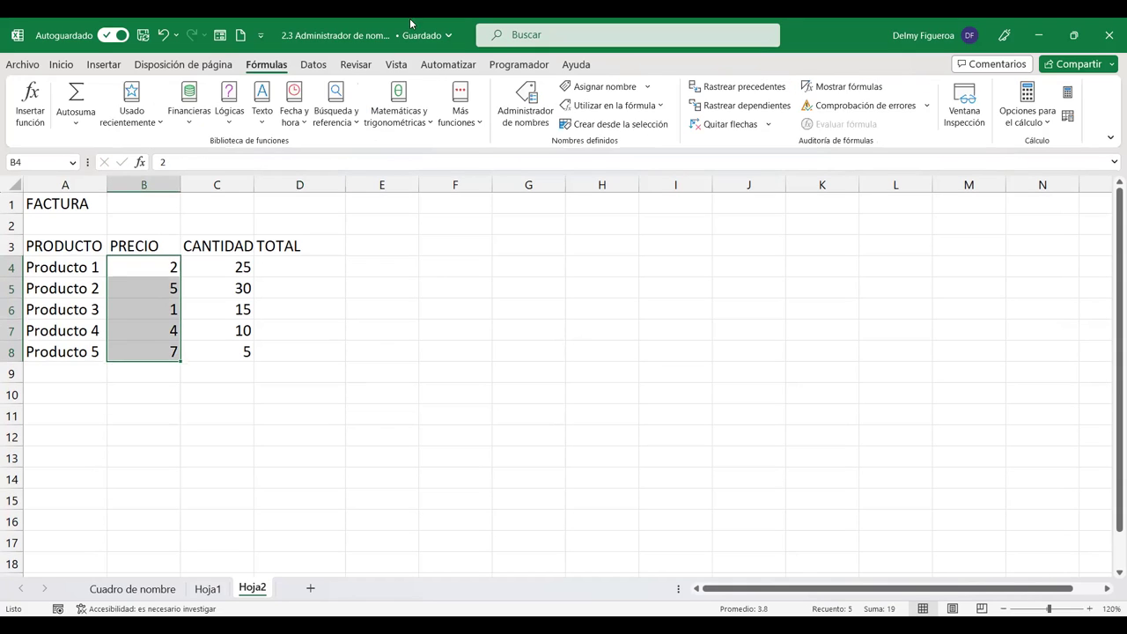
click(649, 88)
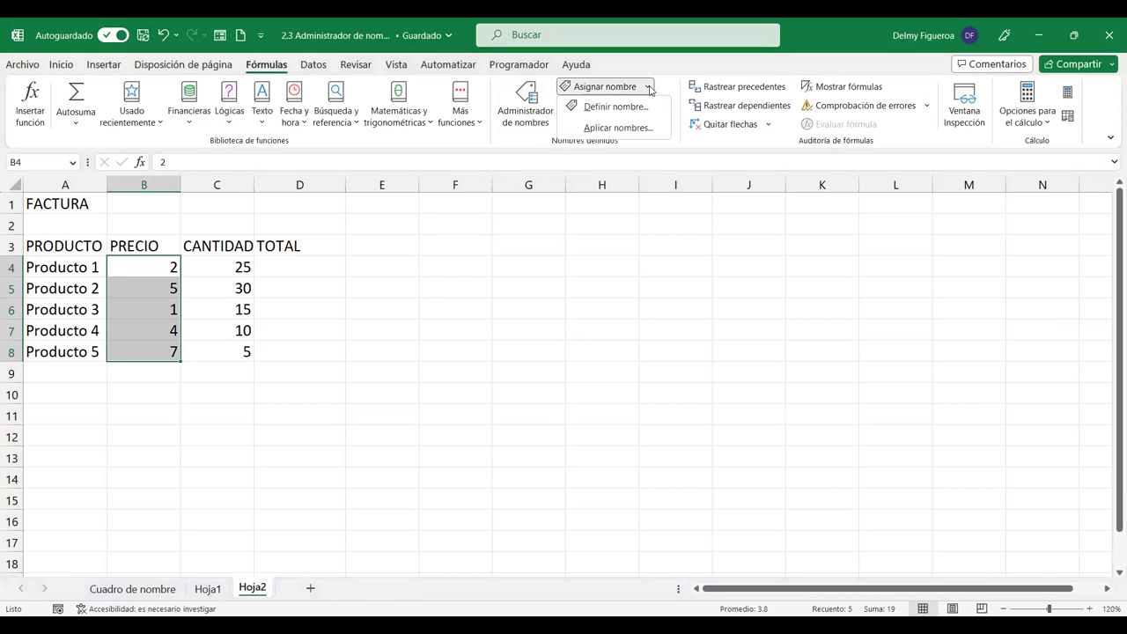
click(649, 88)
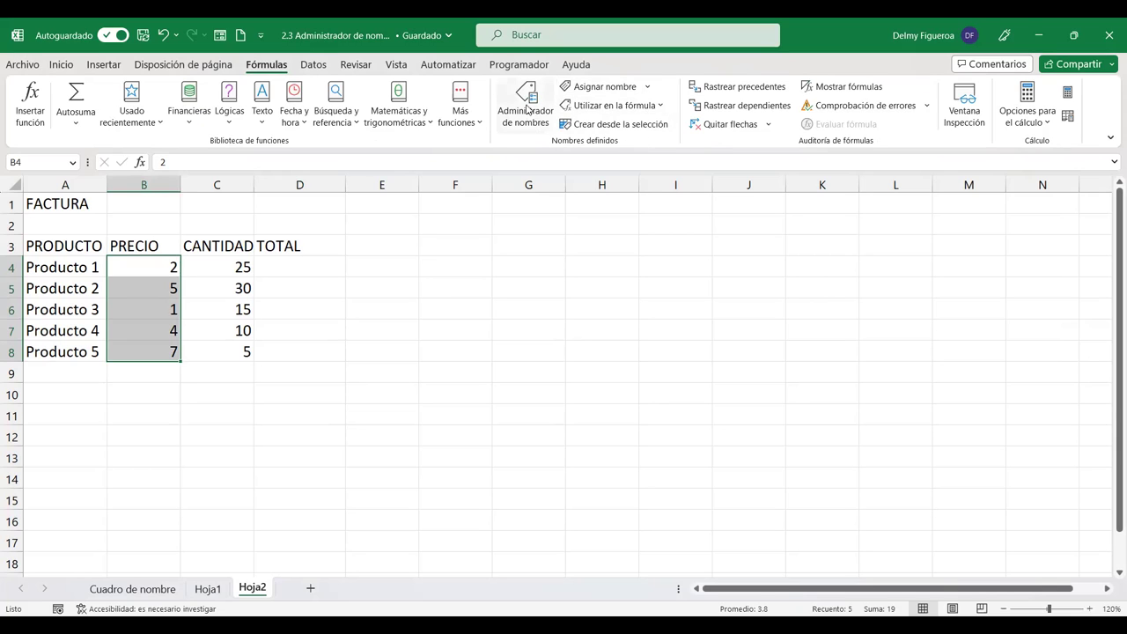
click(649, 88)
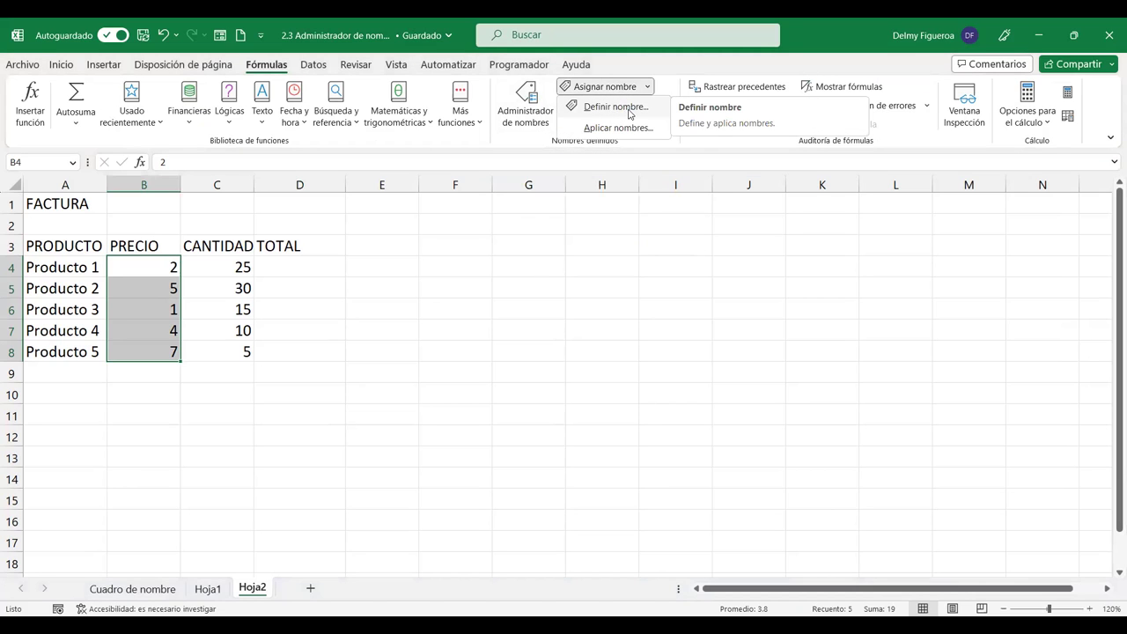
click(629, 108)
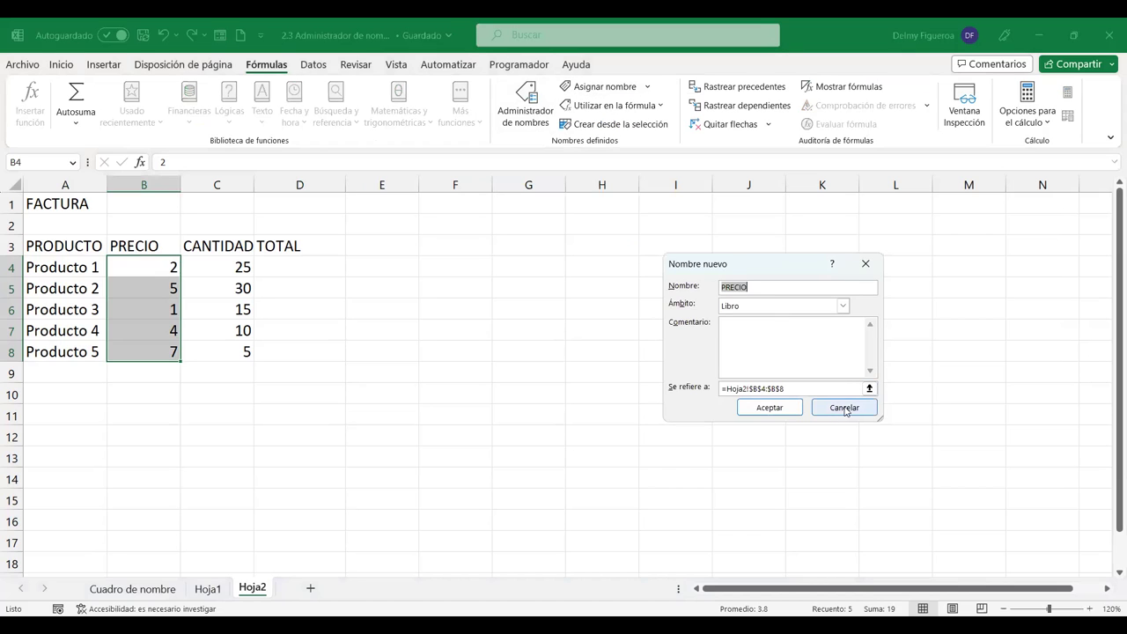
click(843, 408)
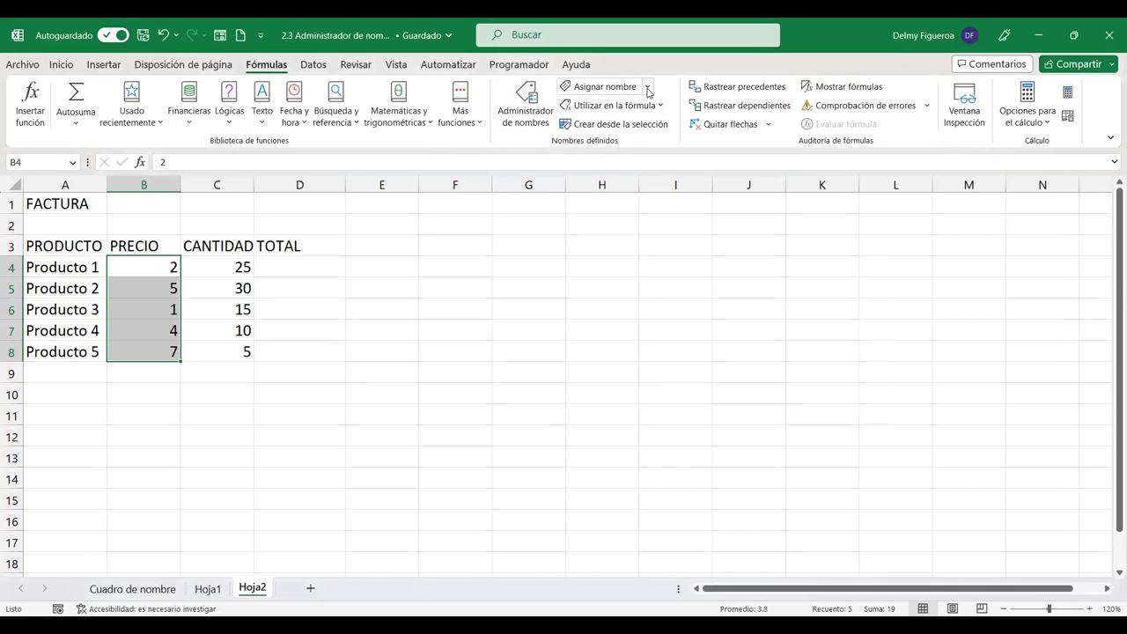
Step: Review the existing names offered for applying, for use in a formula, and for pasting
click(648, 88)
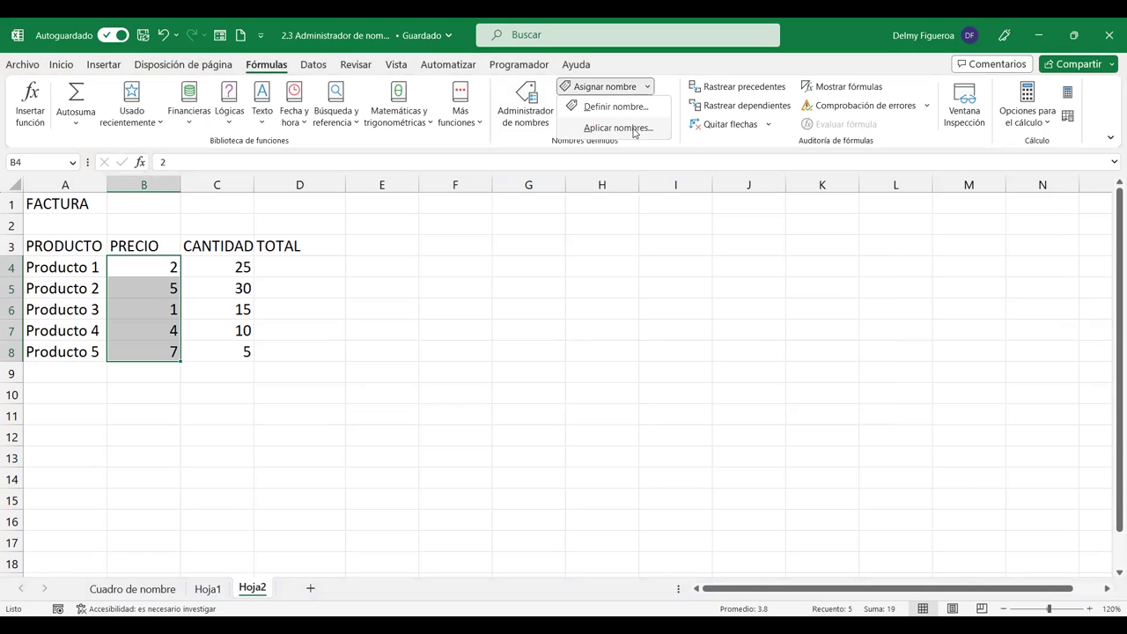
click(633, 128)
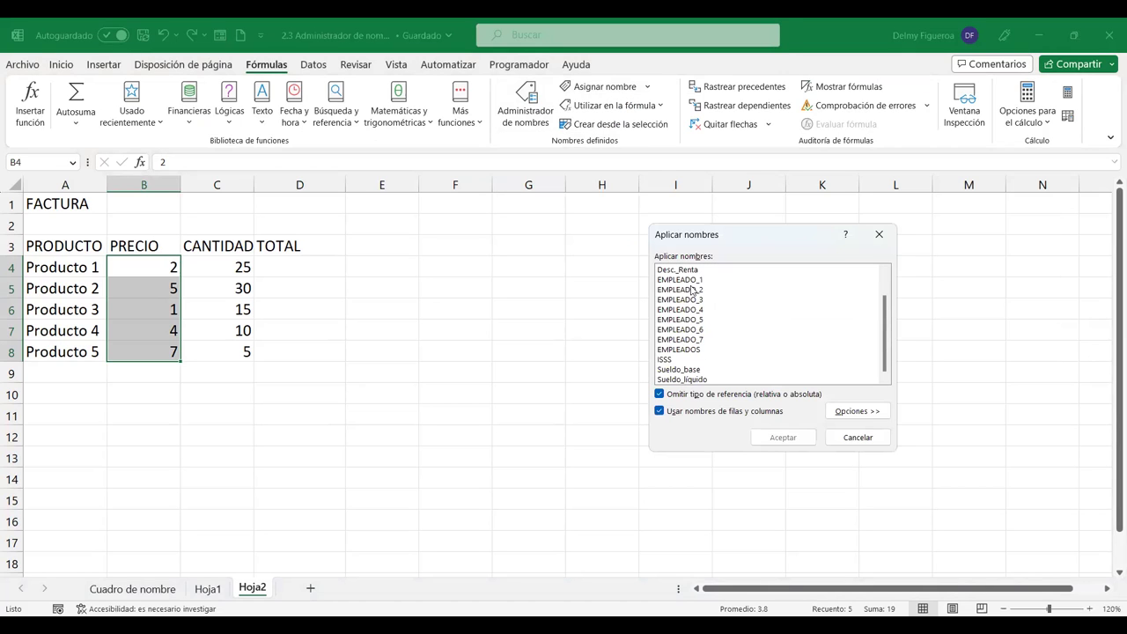
click(857, 438)
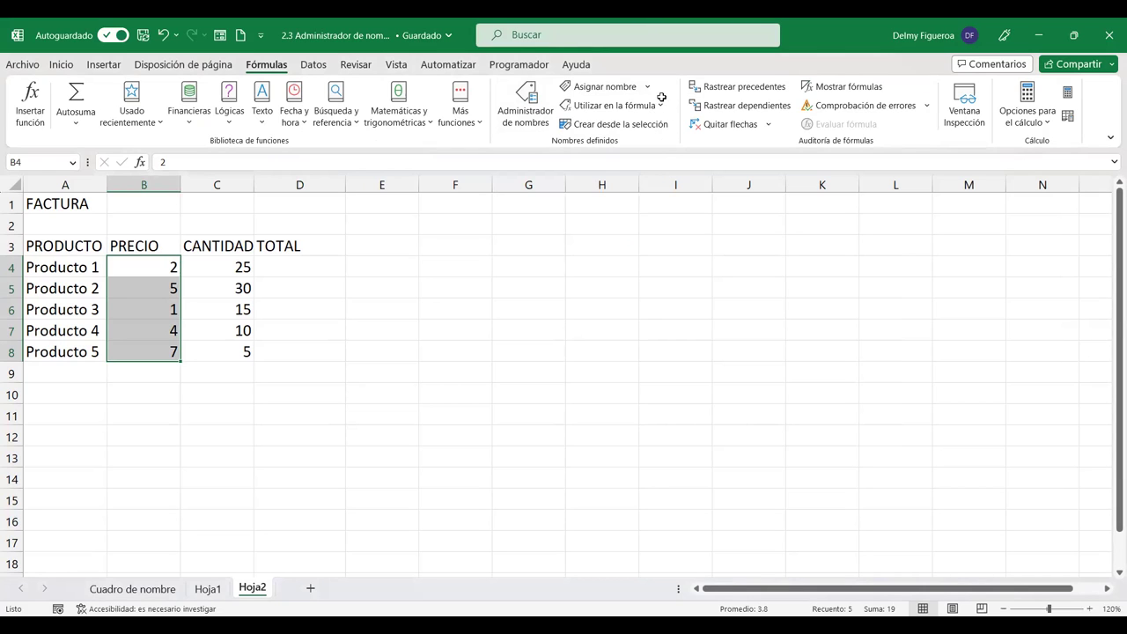
click(660, 106)
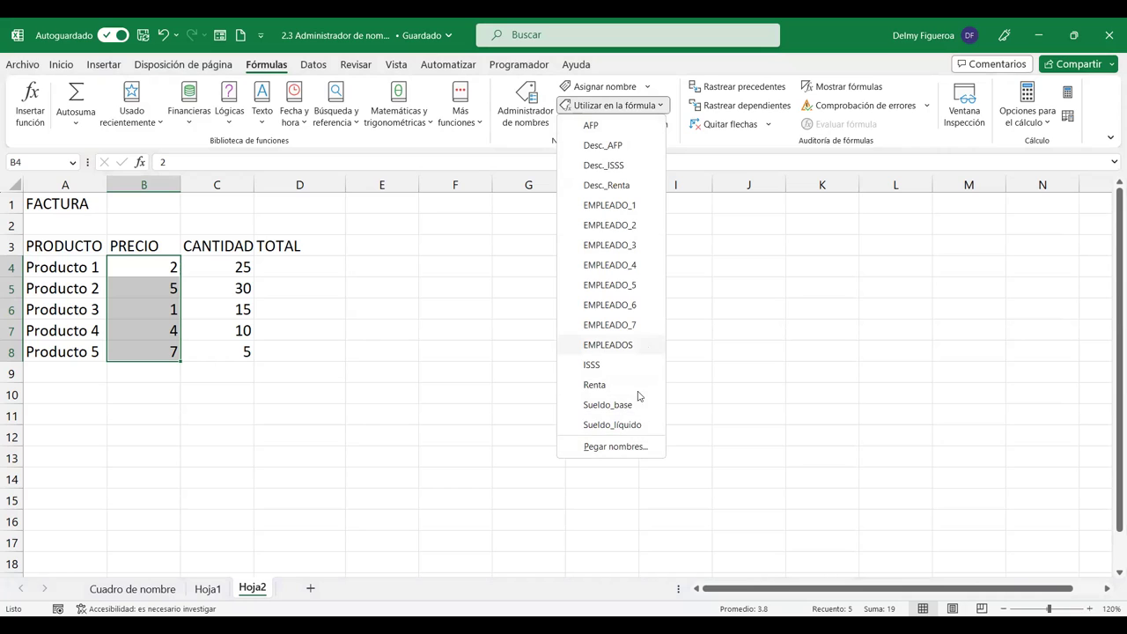
click(633, 448)
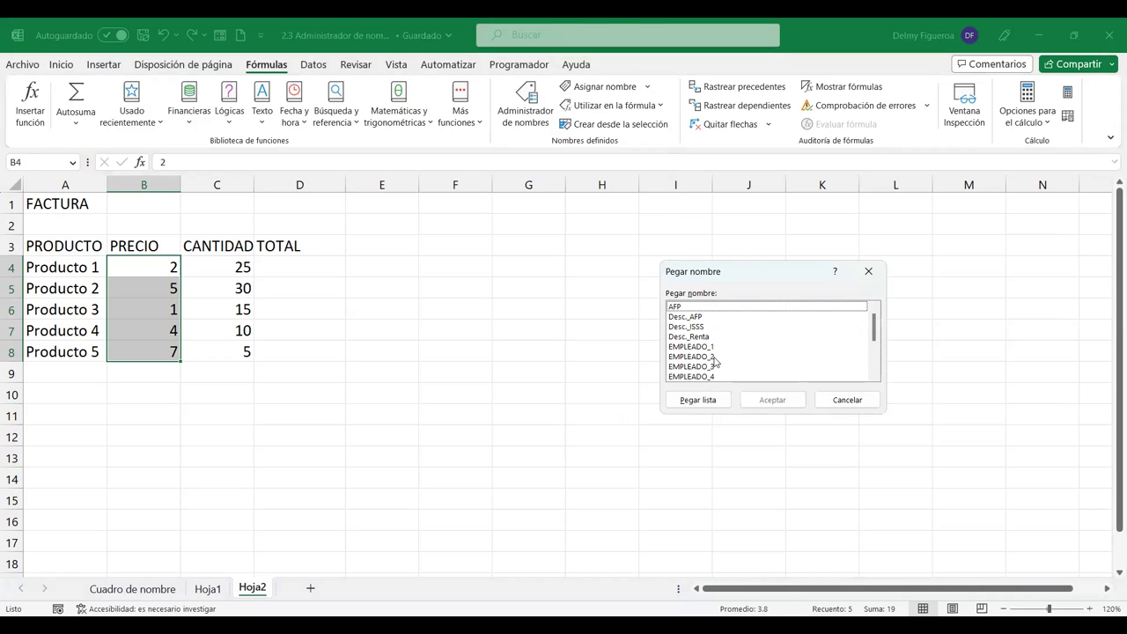
click(839, 400)
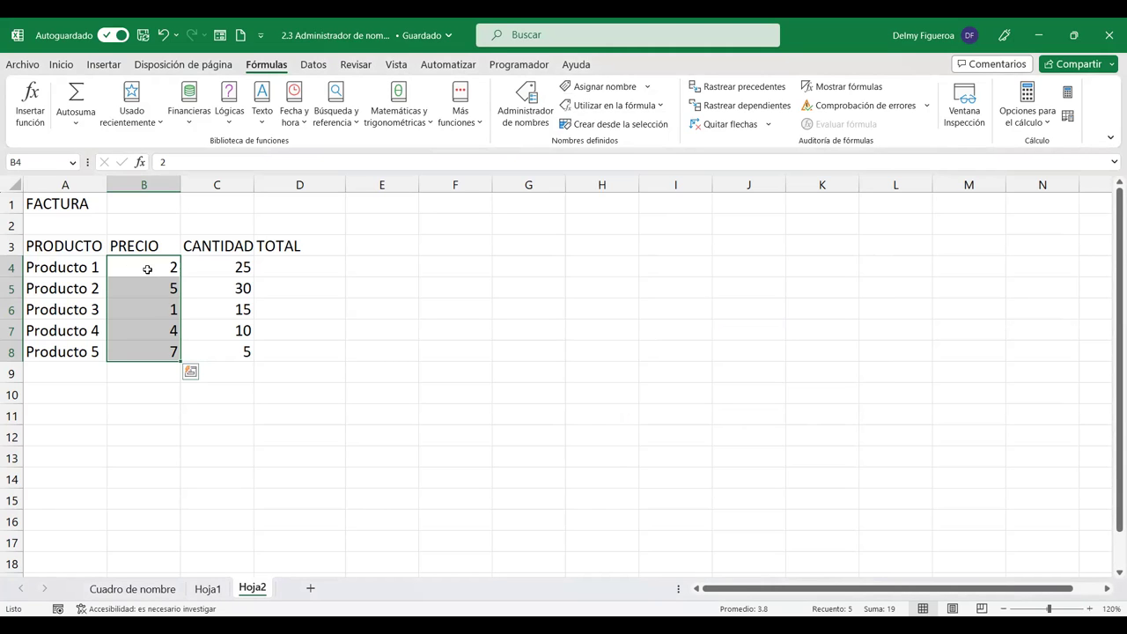
Step: Name the selected price range B4:B8 Precio
click(41, 161)
text(Precio)
key(Return)
Step: Assign the name Cantidad to the quantity values in C4:C8
click(213, 274)
drag(213, 274, 214, 347)
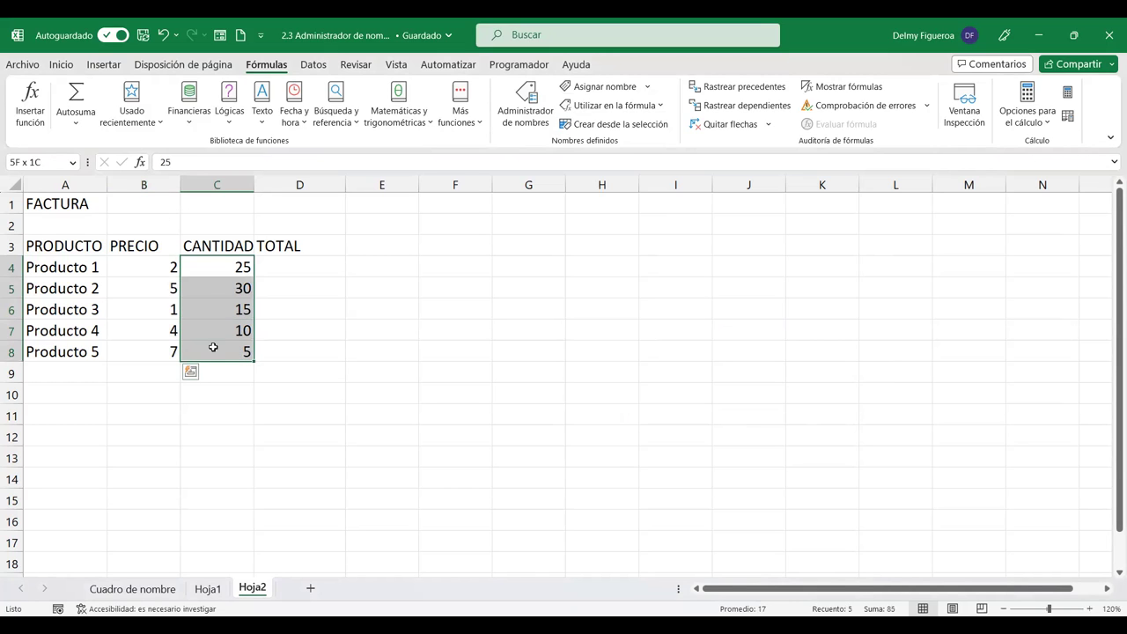
click(47, 159)
text(Cantidad)
key(Return)
Step: Enter the formula =Precio*Cantidad in cell D4, using the two defined names
click(272, 270)
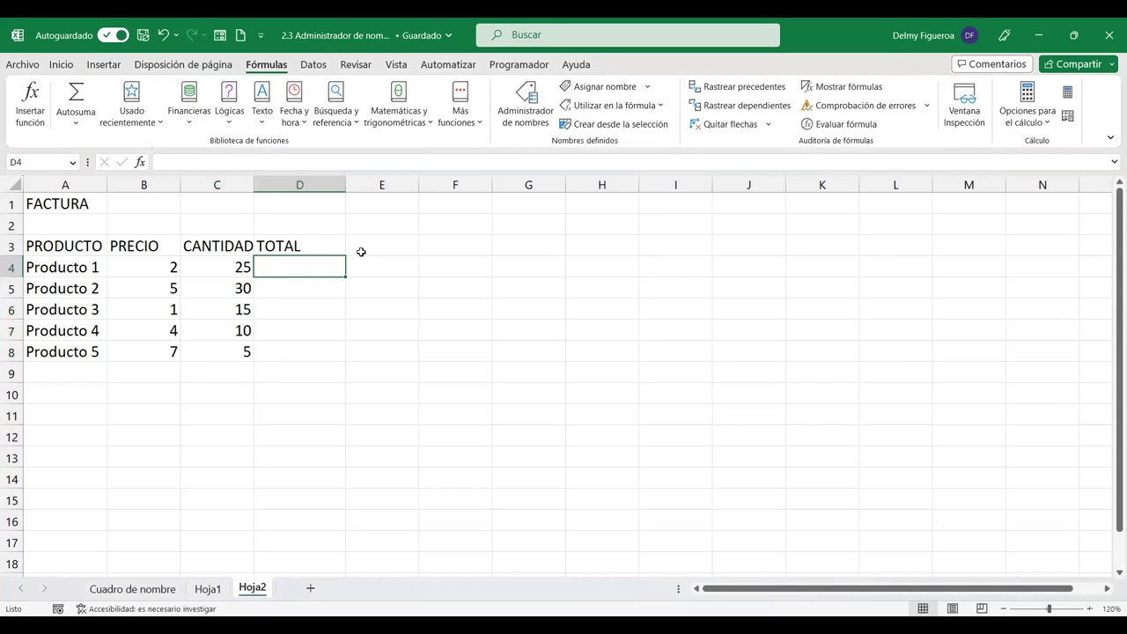
text(=)
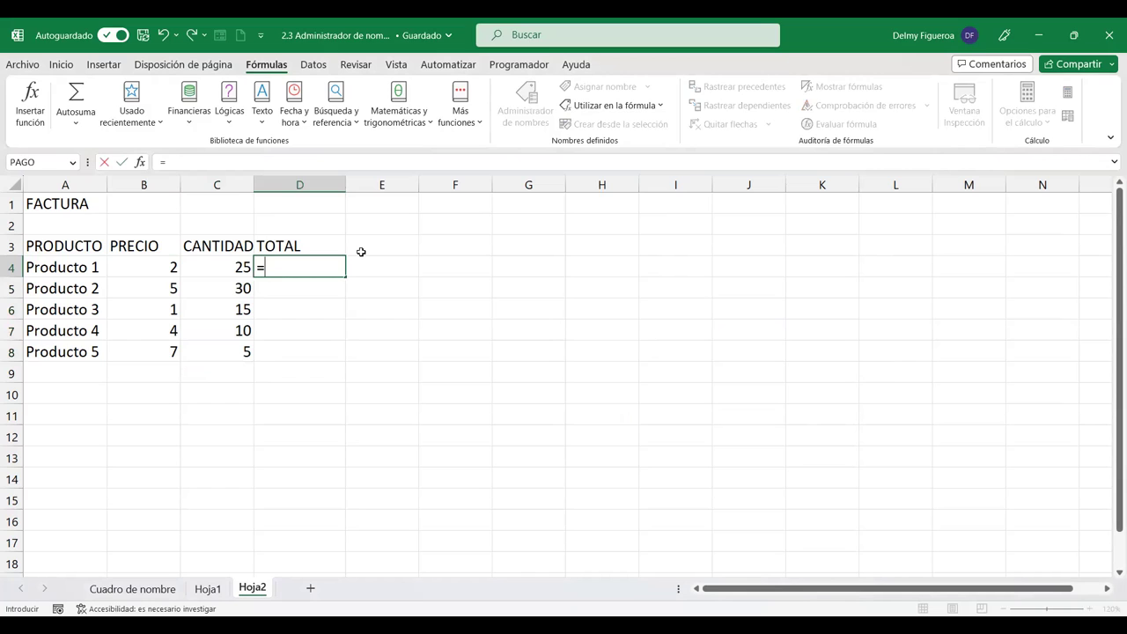
text(Pre)
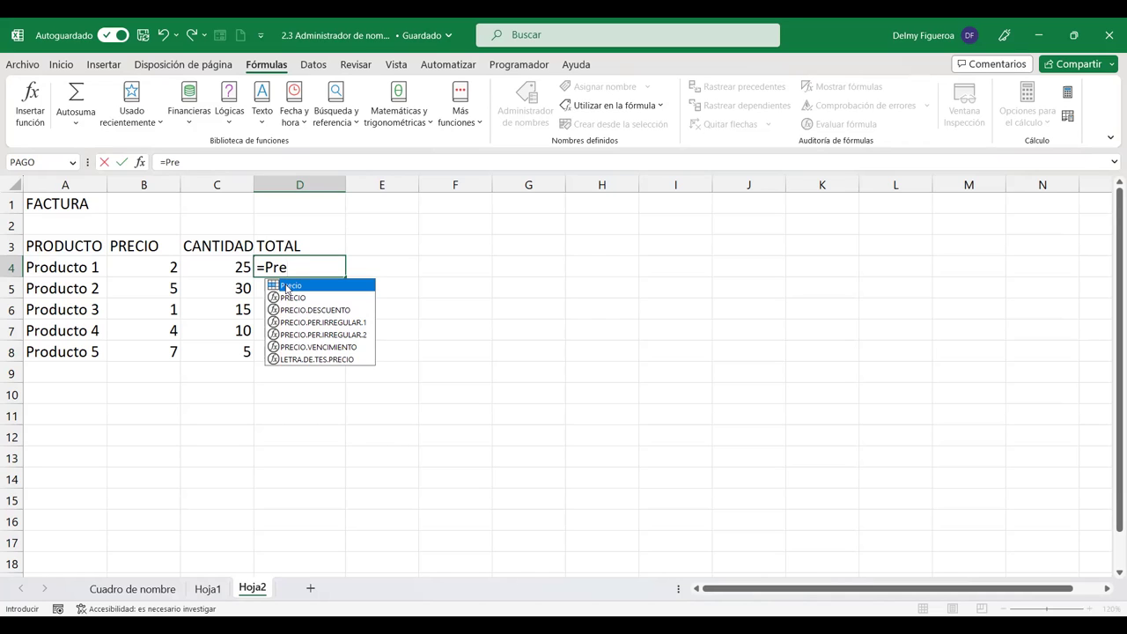
double_click(287, 289)
text(*)
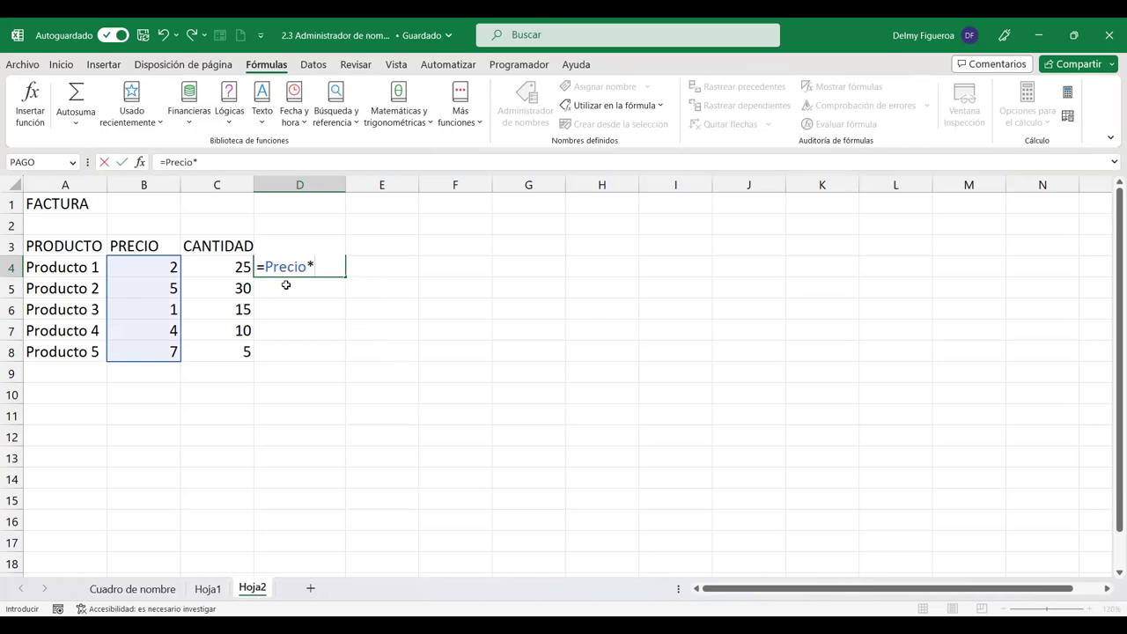
text(Can)
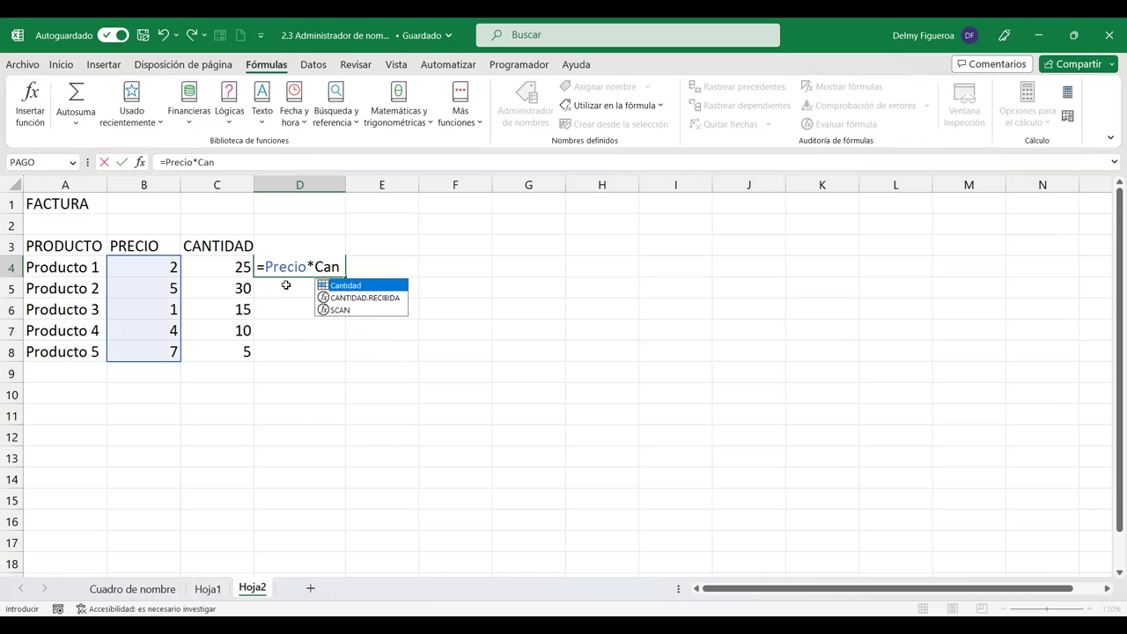
double_click(345, 285)
key(Return)
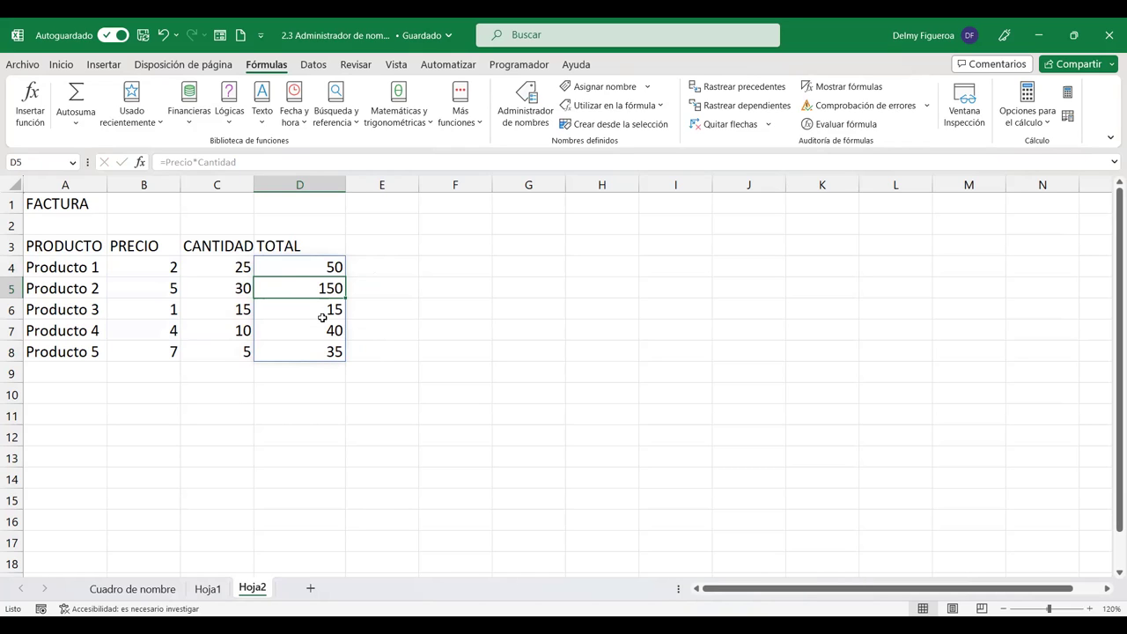
Step: Inspect the formula behind the TOTAL results in cells D4, D5, D7 and D8
click(313, 265)
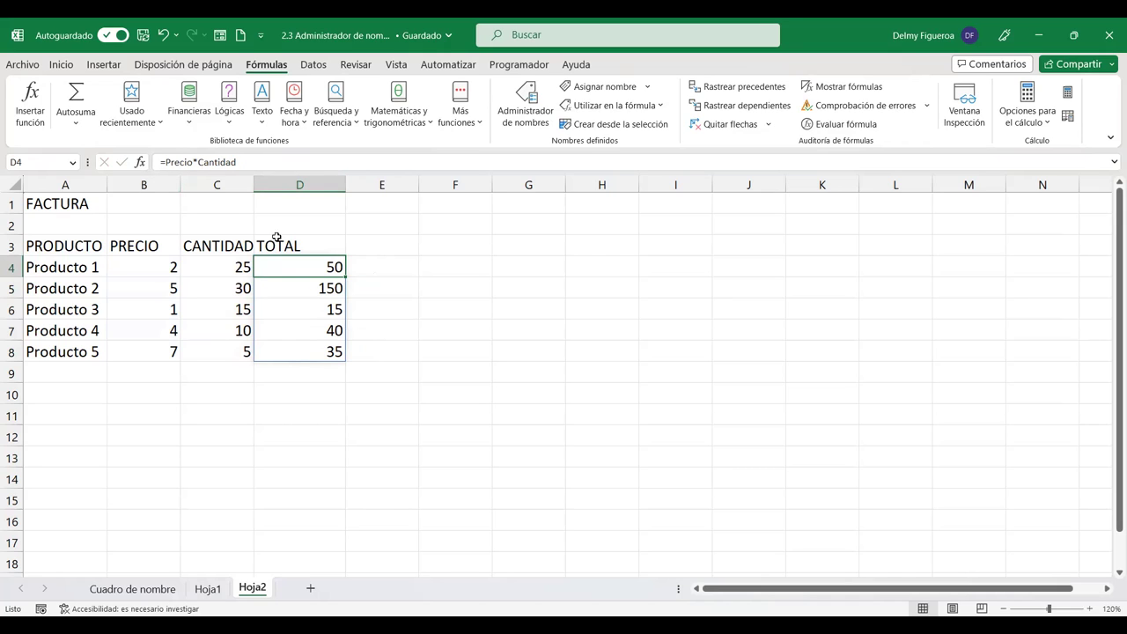
click(306, 289)
click(311, 329)
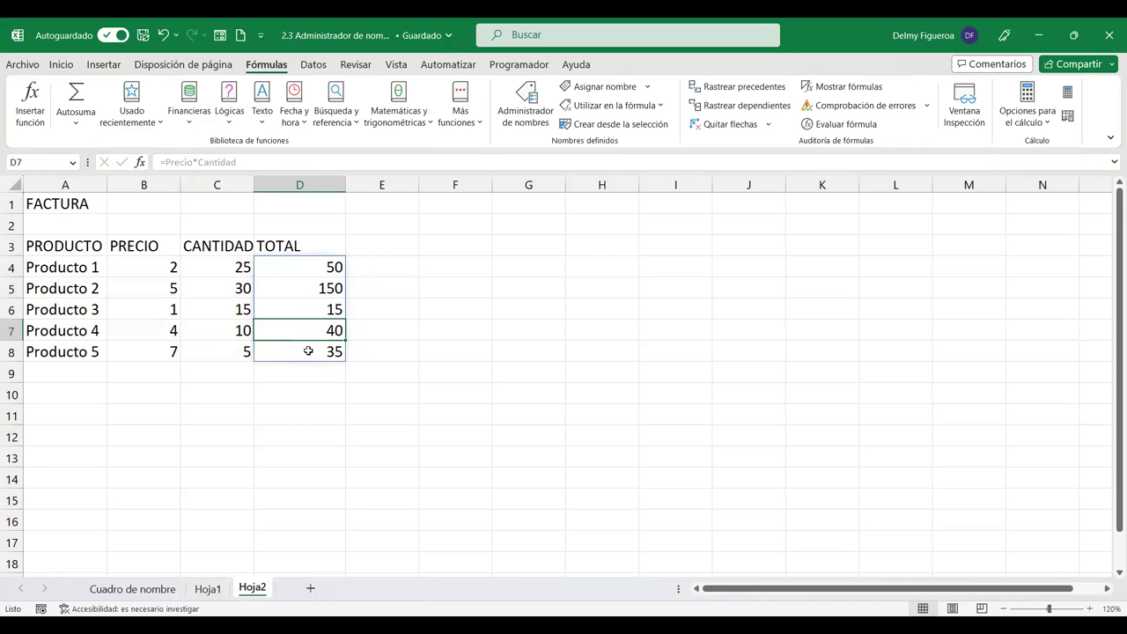
click(308, 353)
click(327, 286)
click(328, 261)
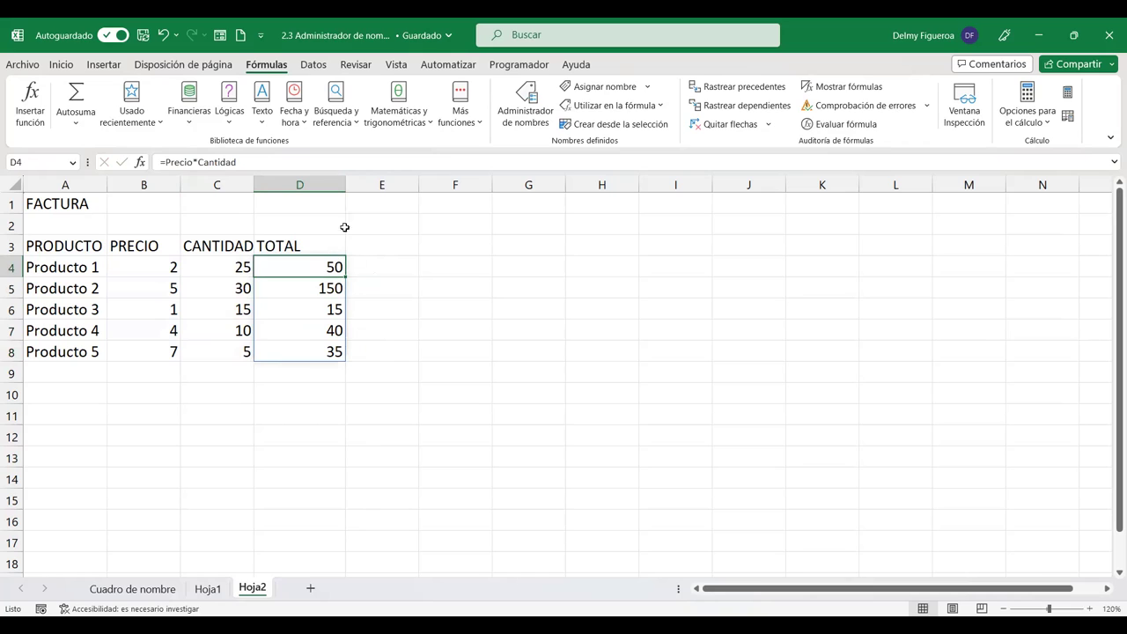
click(364, 267)
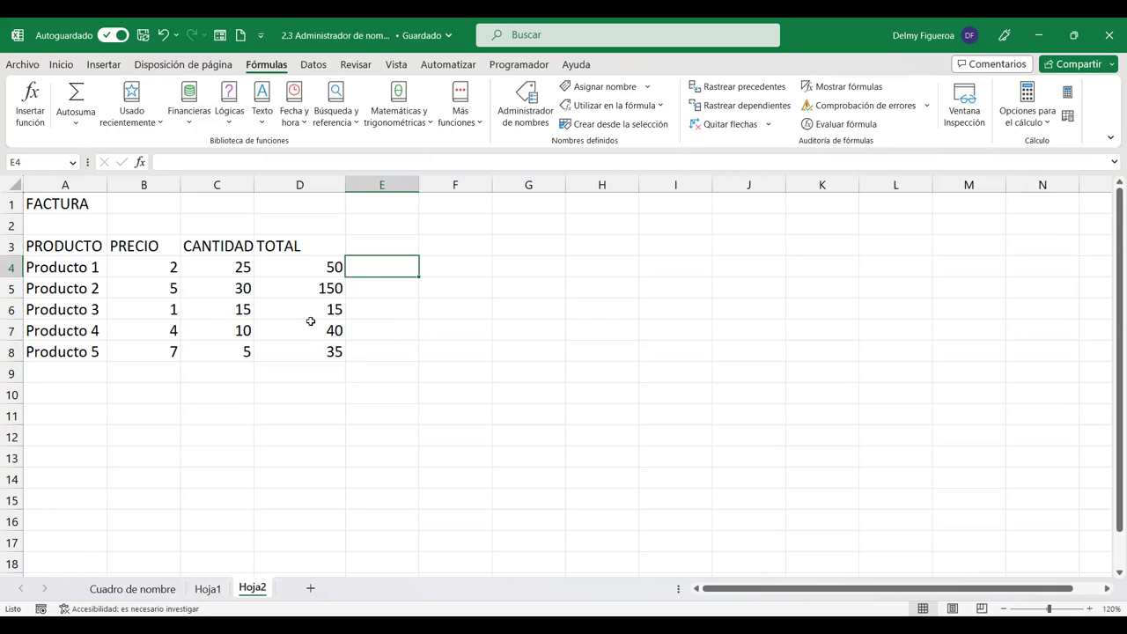
click(441, 270)
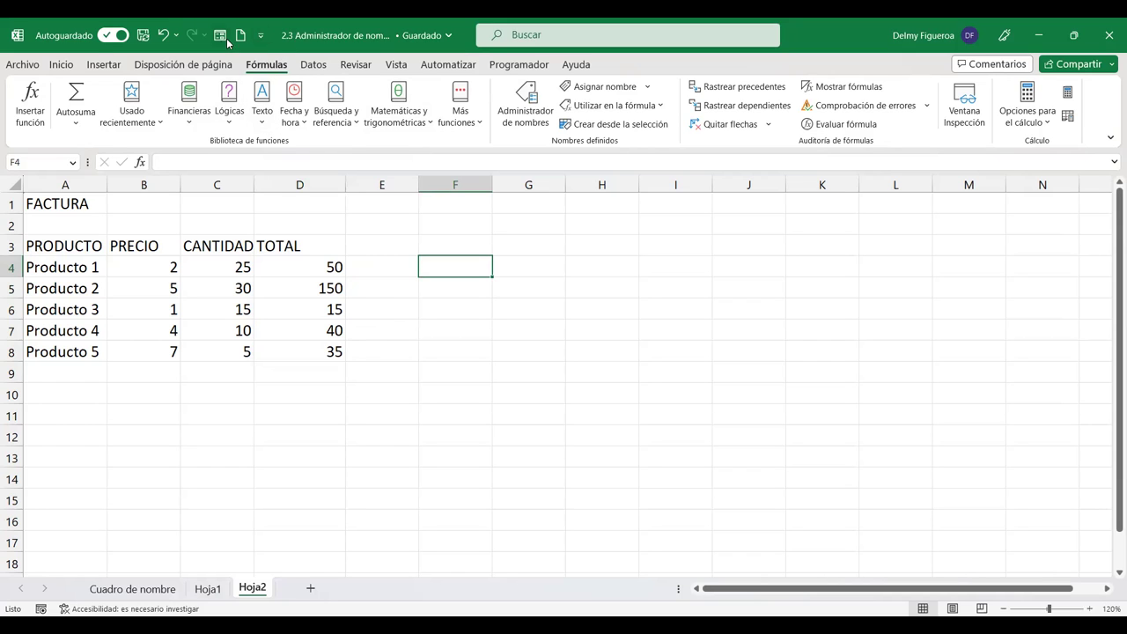
Step: Review the workbook's defined names in the Name Manager and in the list of names for formulas
click(527, 103)
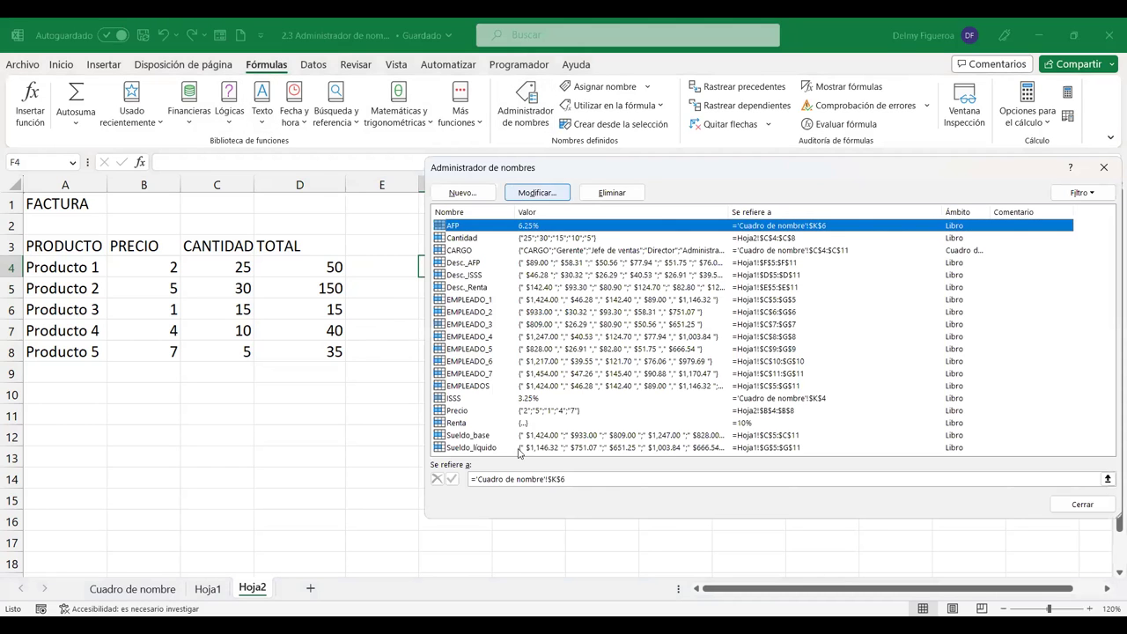
click(1104, 167)
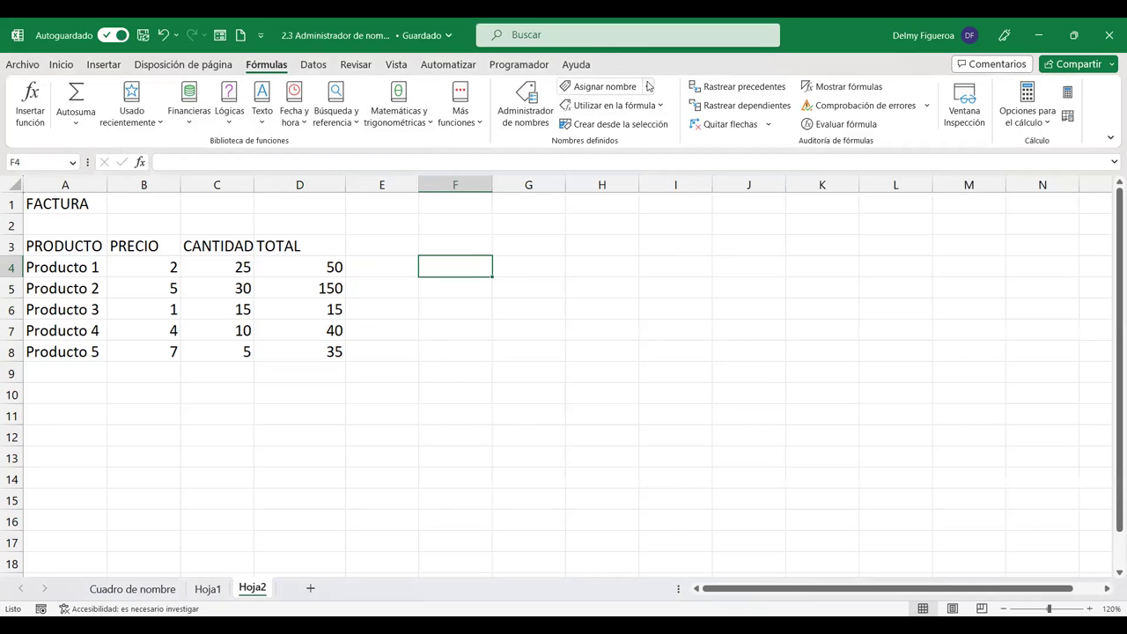
click(620, 87)
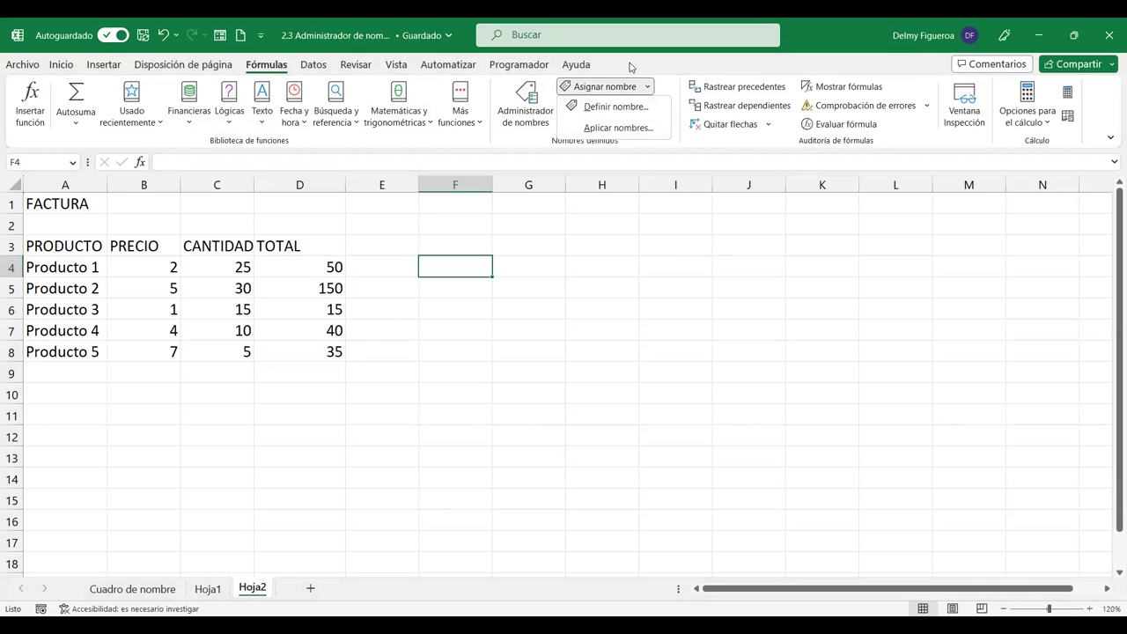
click(630, 66)
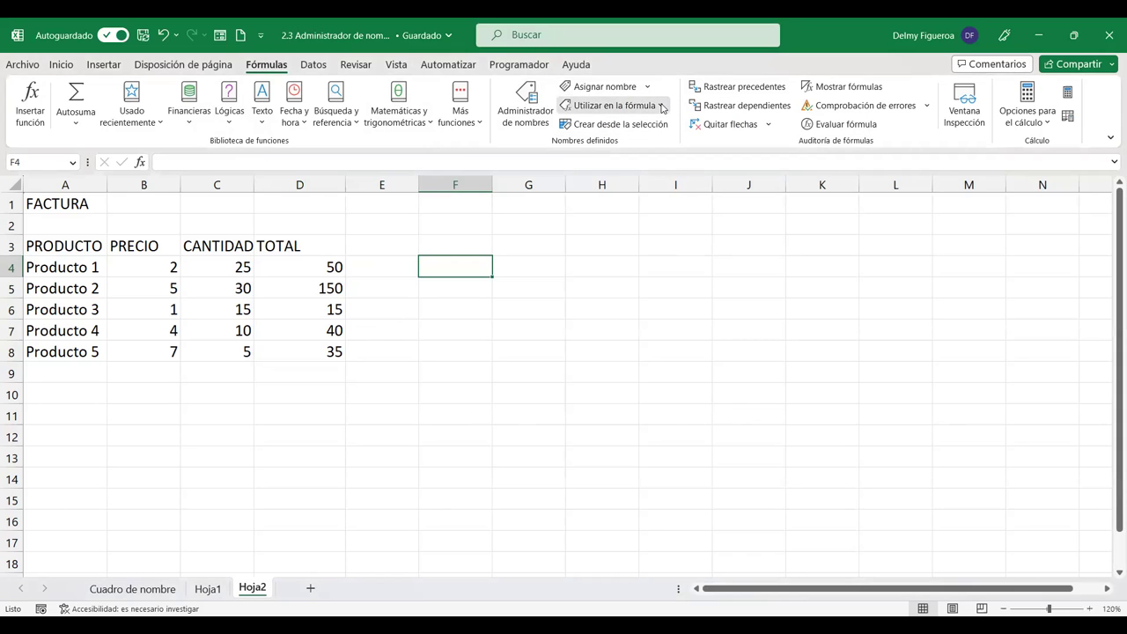
click(662, 108)
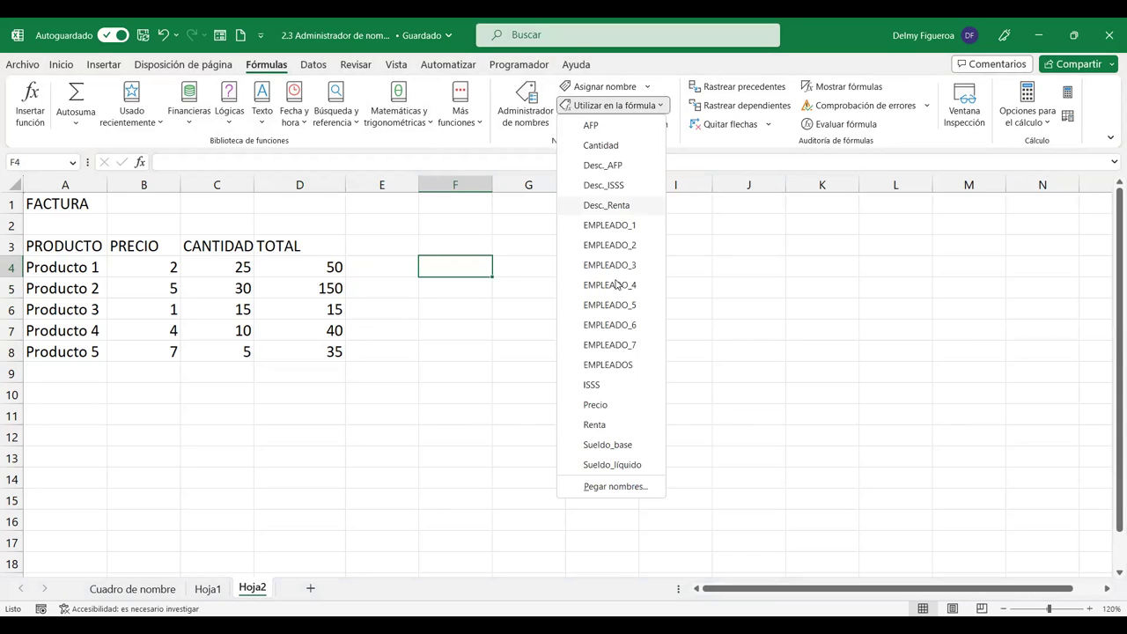
click(686, 150)
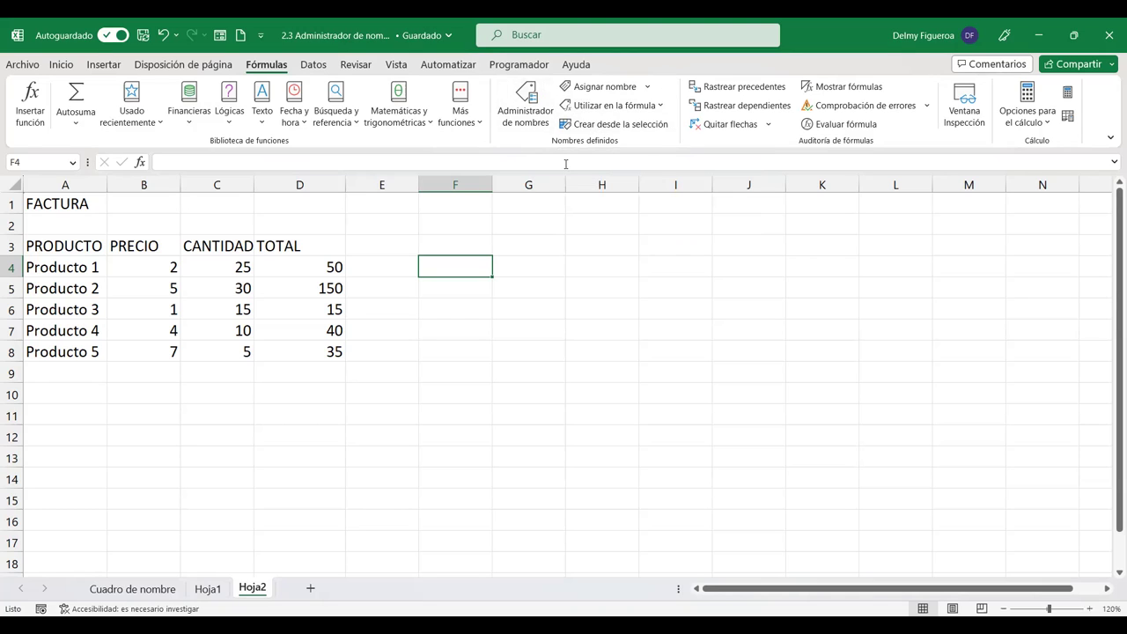
Step: Look over the FACTURA table on Hoja2 and the PLANILLA tables on Cuadro de nombre and Hoja1
click(542, 248)
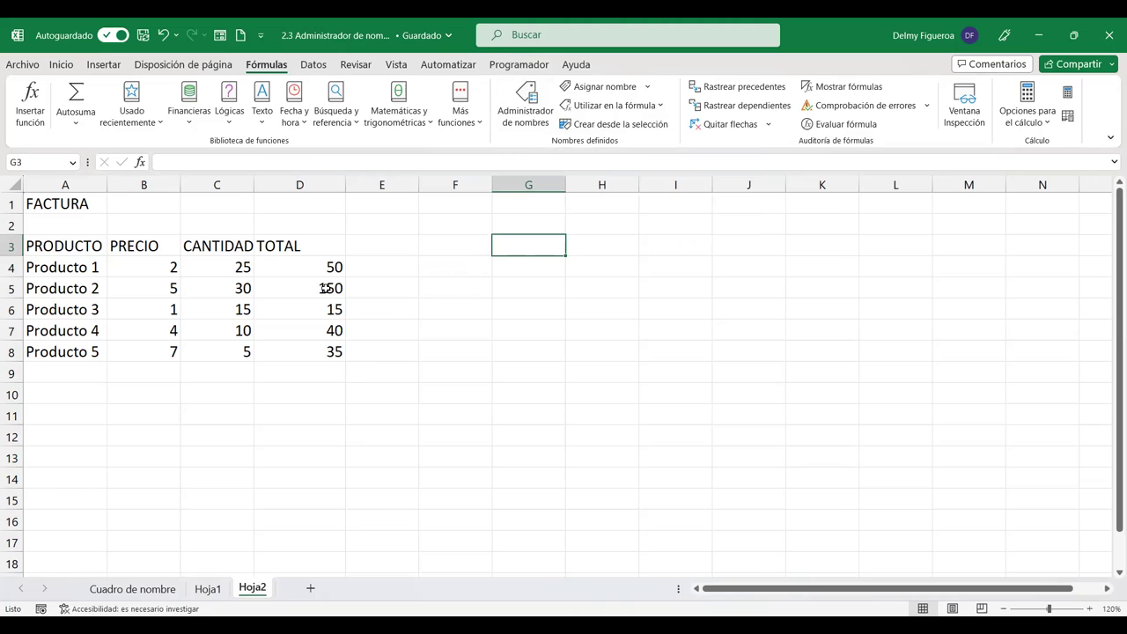
click(90, 203)
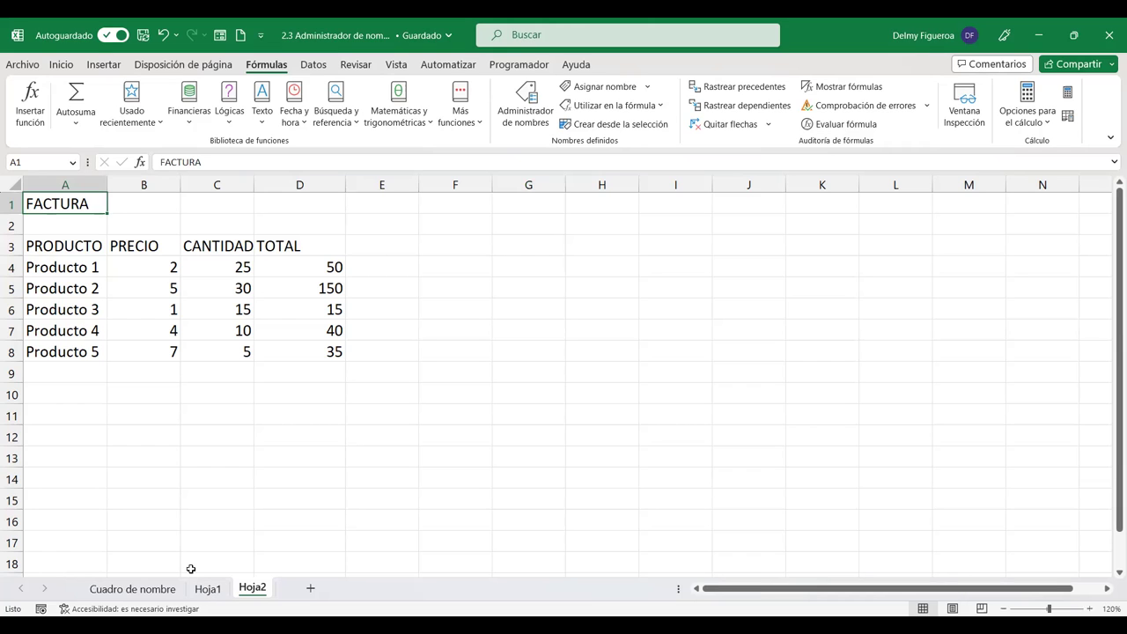
click(146, 594)
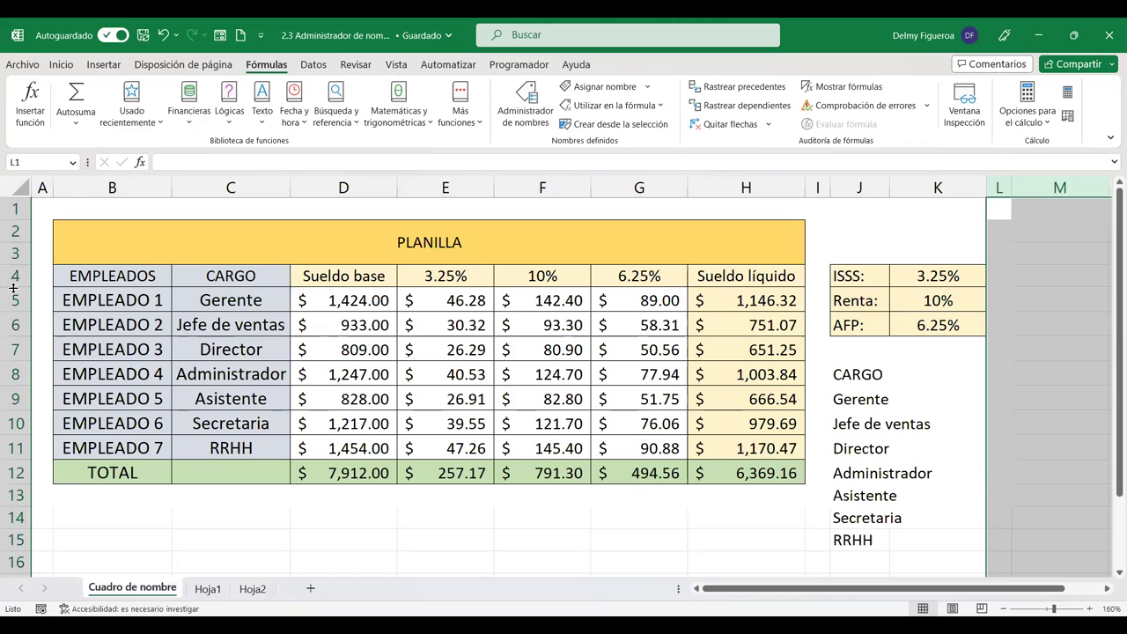
click(209, 591)
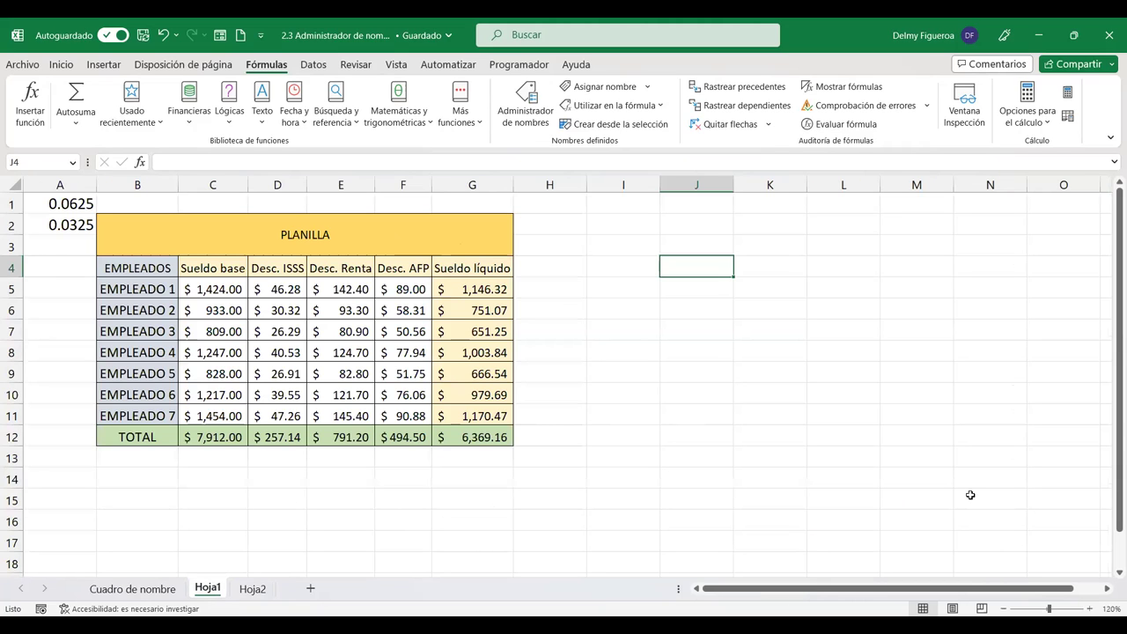
click(617, 315)
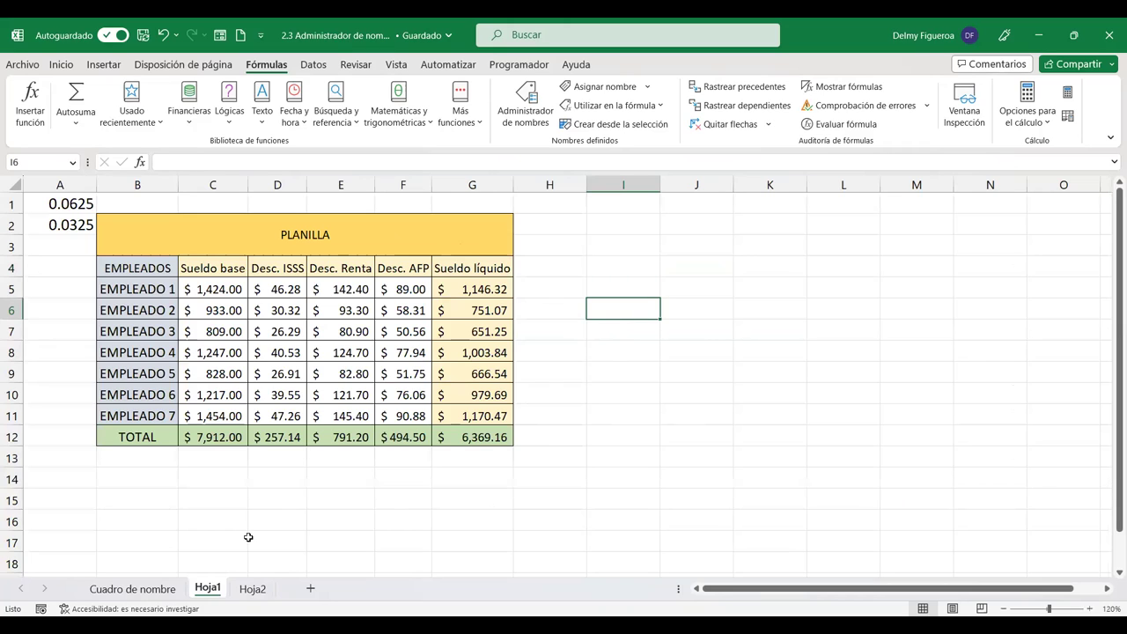
click(282, 478)
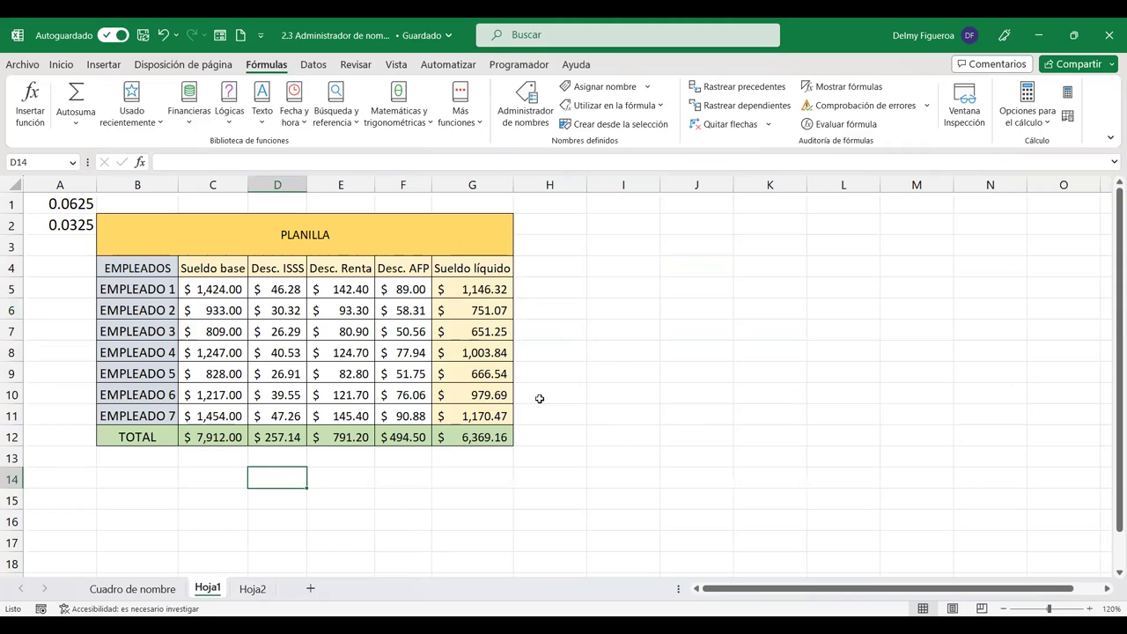
click(153, 587)
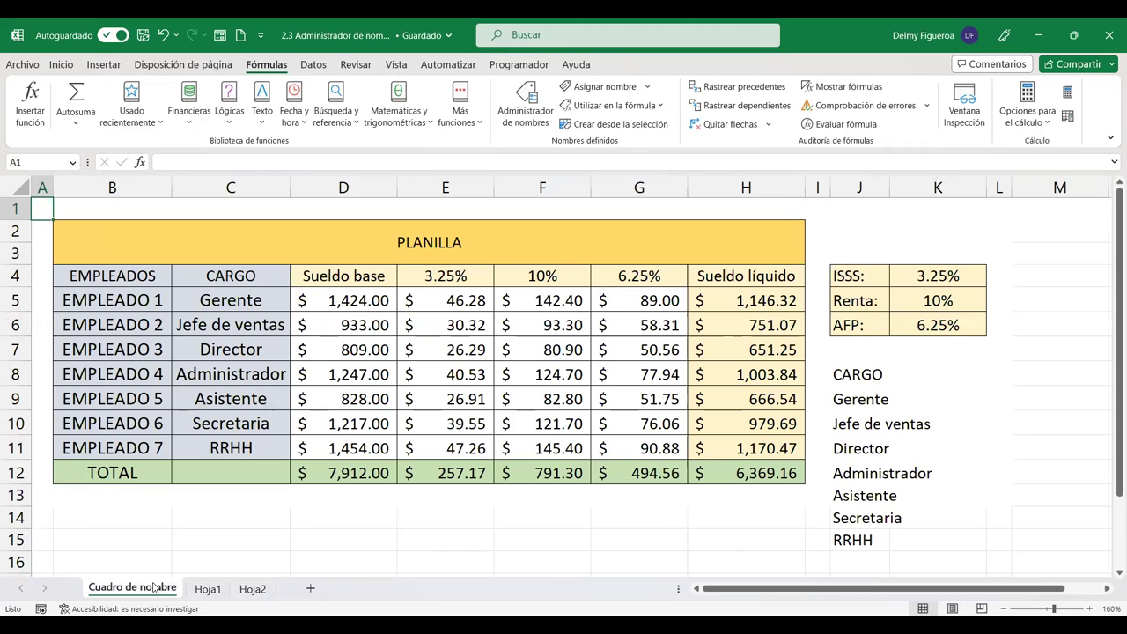
click(477, 503)
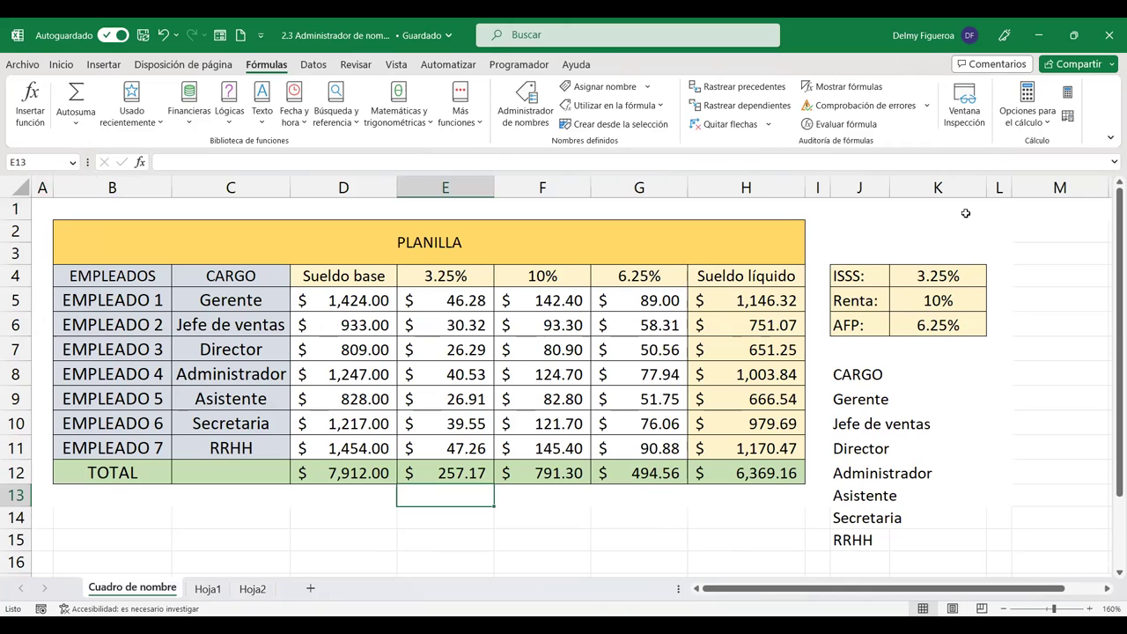
click(1054, 223)
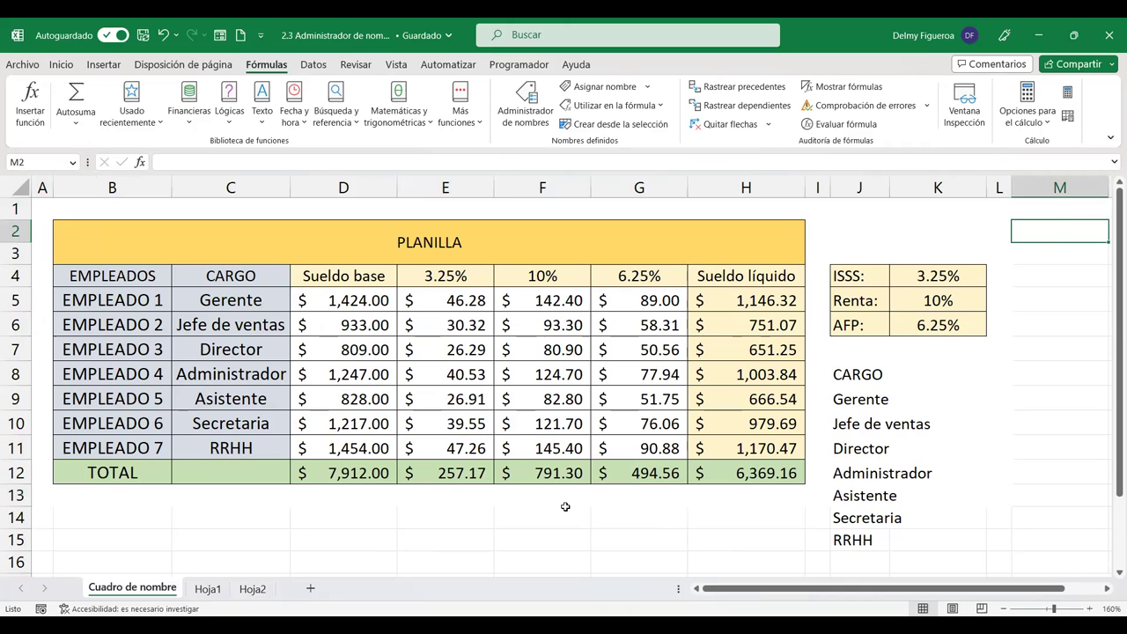